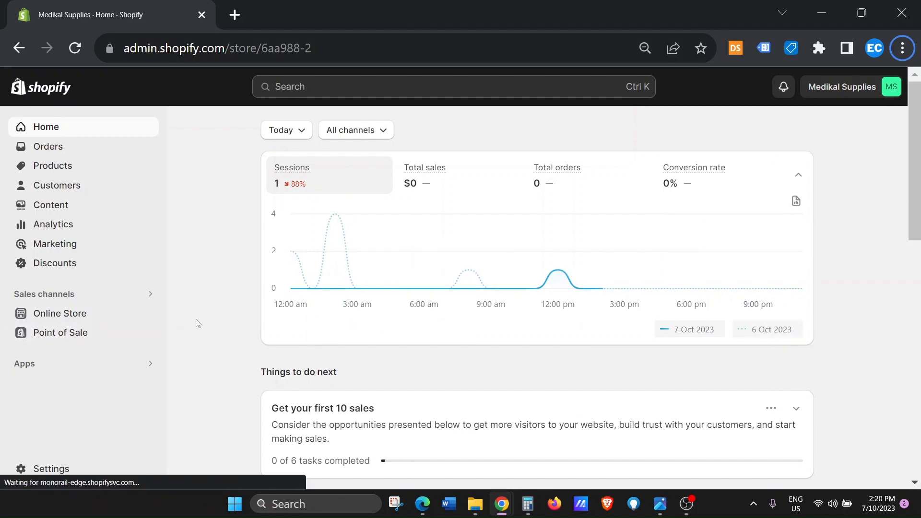
- Go to the online store's themes and open the Dawn theme's customization editor in a new browser tab
{"action": "left_click", "coordinate": [59, 319]}
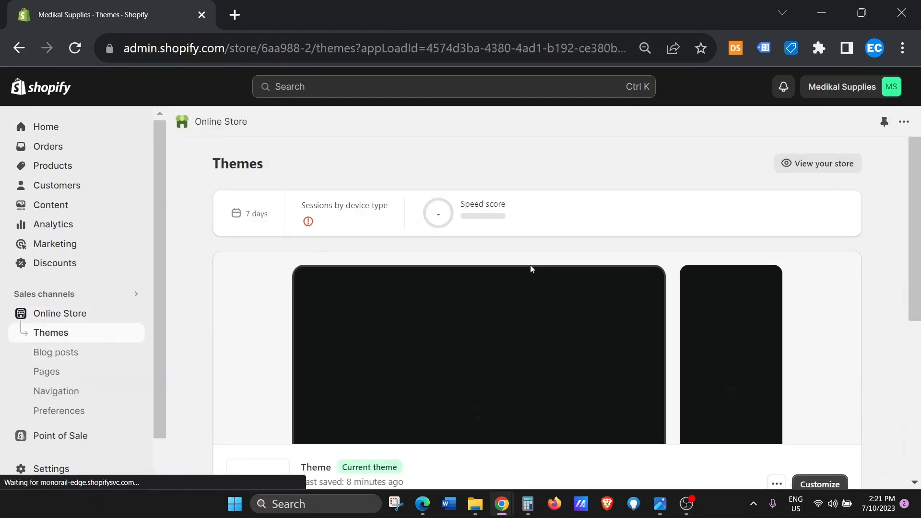
{"action": "scroll", "coordinate": [634, 255], "scroll_direction": "down", "scroll_amount": 6}
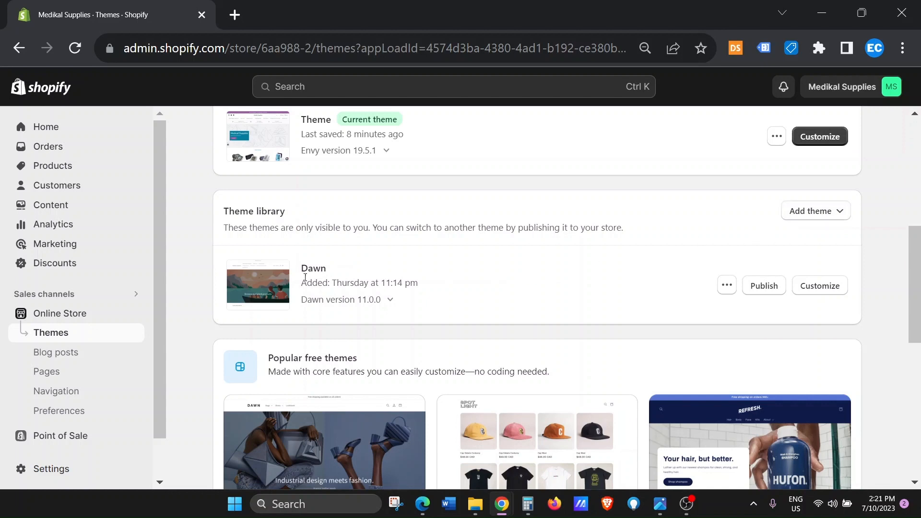
{"action": "left_click_drag", "start_coordinate": [329, 271], "coordinate": [302, 269]}
{"action": "right_click", "coordinate": [829, 292]}
{"action": "left_click", "coordinate": [782, 302]}
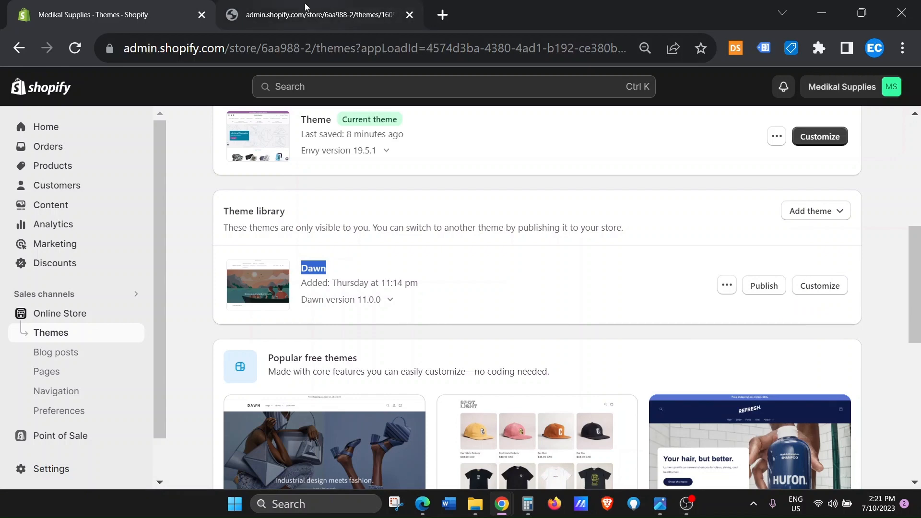
{"action": "left_click", "coordinate": [339, 13]}
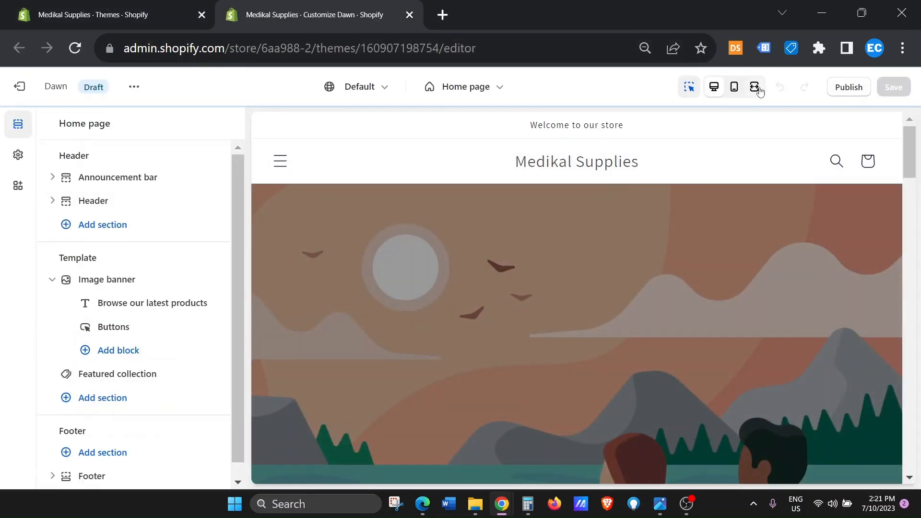
- Preview the Dawn home page at full width from the header down to the footer
{"action": "left_click", "coordinate": [754, 86]}
{"action": "scroll", "coordinate": [498, 204], "scroll_direction": "down", "scroll_amount": 15}
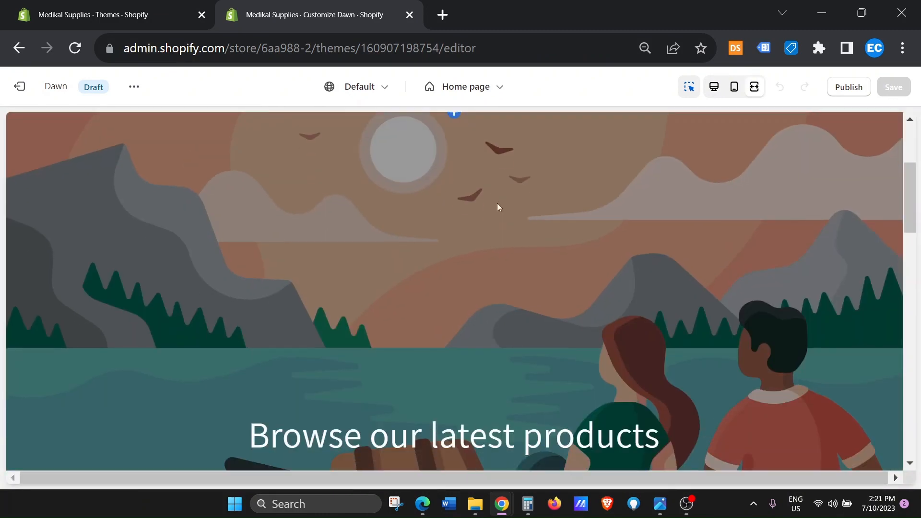
{"action": "scroll", "coordinate": [498, 206], "scroll_direction": "down", "scroll_amount": 5}
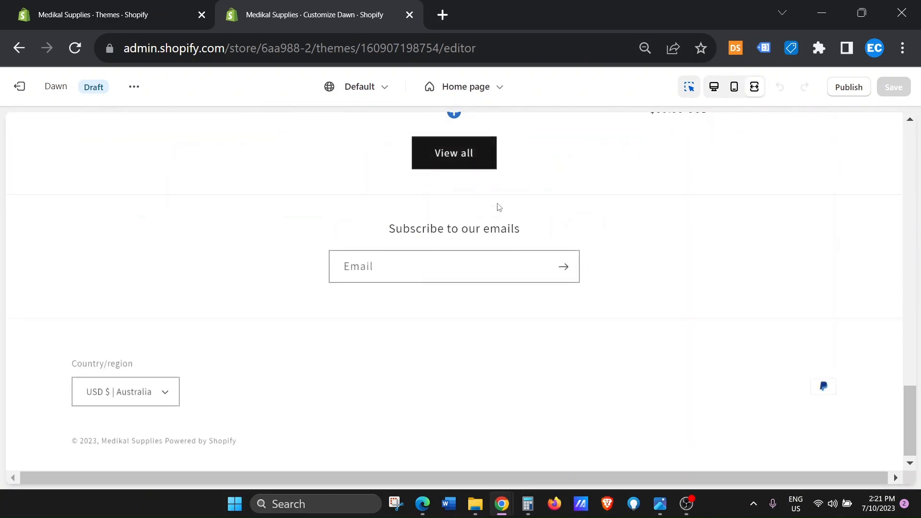
{"action": "scroll", "coordinate": [498, 207], "scroll_direction": "up", "scroll_amount": 20}
{"action": "scroll", "coordinate": [498, 208], "scroll_direction": "up", "scroll_amount": 1}
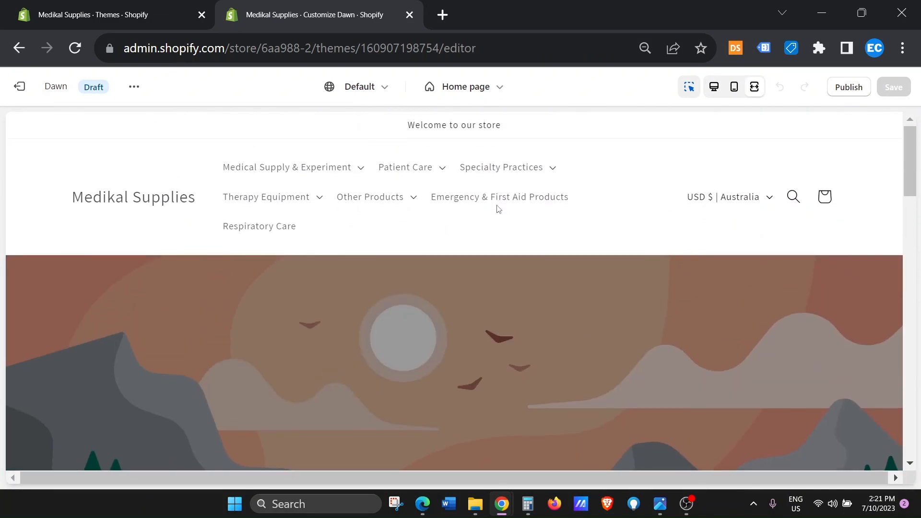
- Return to the desktop preview and examine the section types that can be added to the home page template
{"action": "left_click", "coordinate": [715, 87]}
{"action": "scroll", "coordinate": [137, 217], "scroll_direction": "down", "scroll_amount": 1}
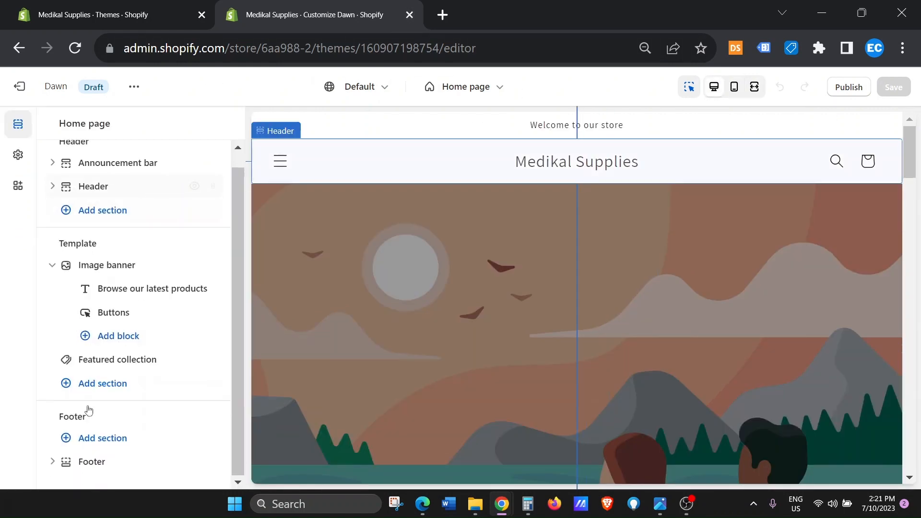
{"action": "scroll", "coordinate": [102, 245], "scroll_direction": "up", "scroll_amount": 1}
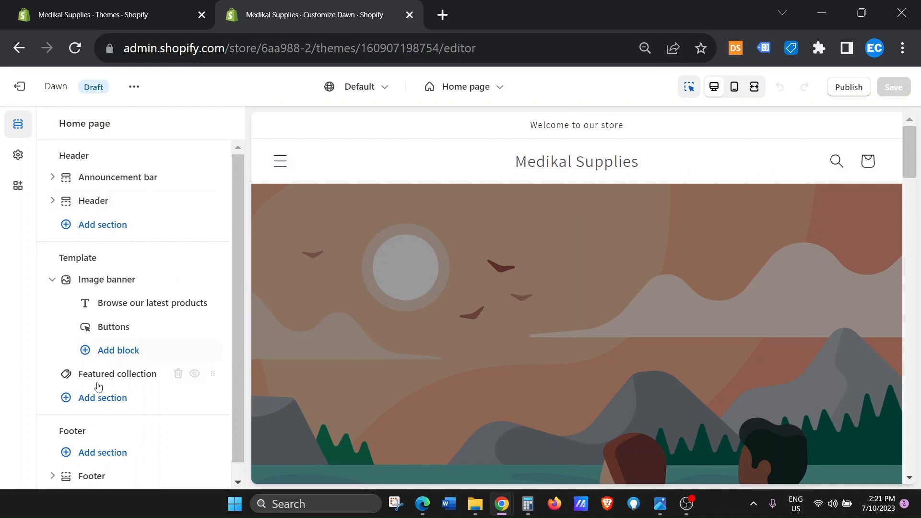
{"action": "scroll", "coordinate": [86, 396], "scroll_direction": "down", "scroll_amount": 1}
{"action": "left_click", "coordinate": [68, 387]}
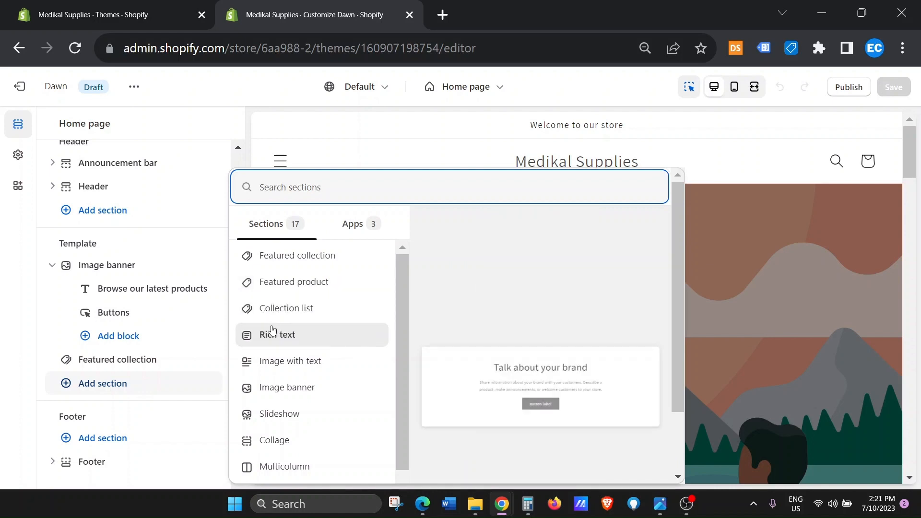
{"action": "scroll", "coordinate": [286, 334], "scroll_direction": "down", "scroll_amount": 2}
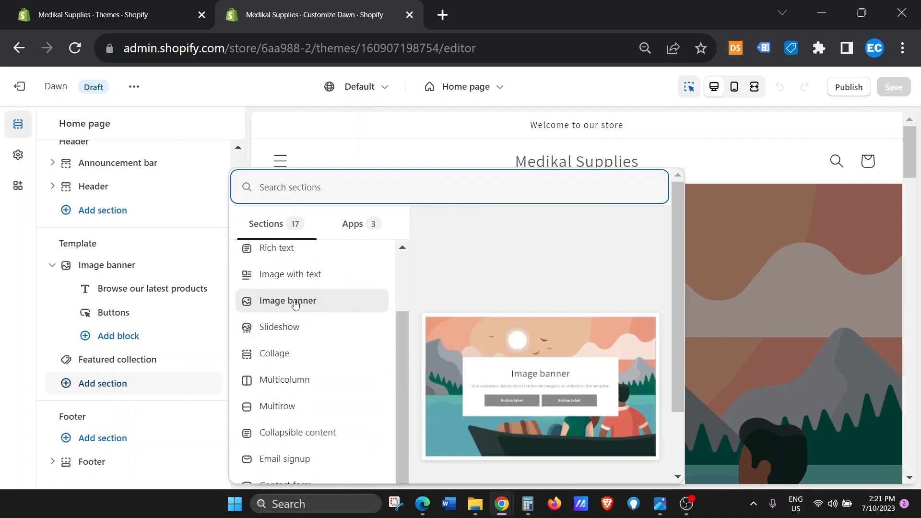
{"action": "scroll", "coordinate": [287, 420], "scroll_direction": "down", "scroll_amount": 1}
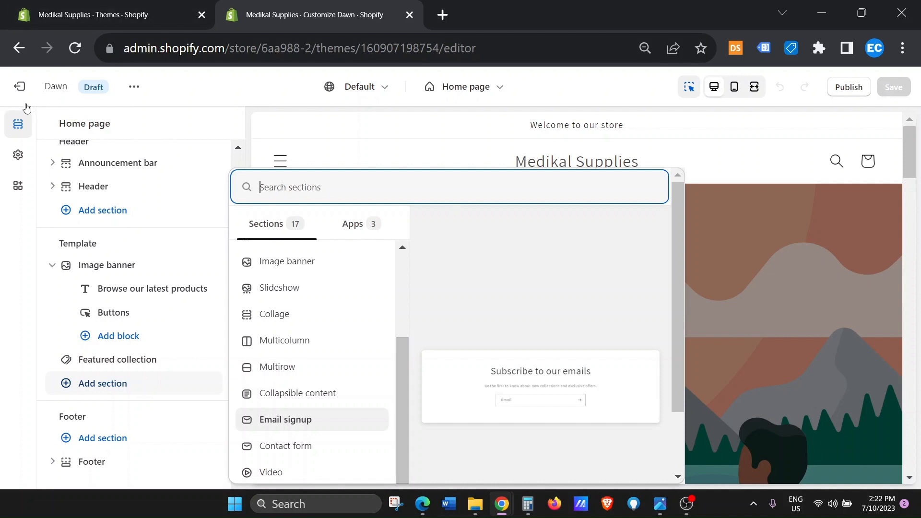
- Leave the Dawn editor and open the Shopify Theme Store from the theme library
{"action": "left_click", "coordinate": [21, 81]}
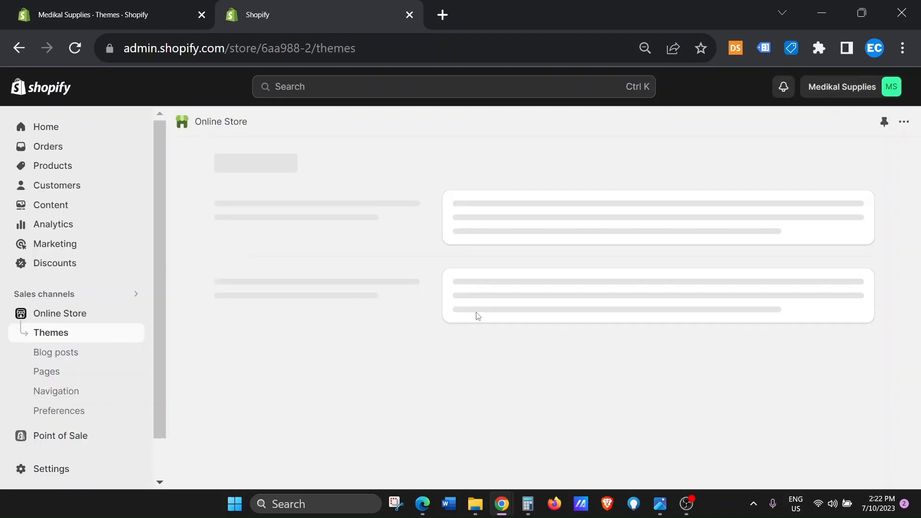
{"action": "scroll", "coordinate": [477, 347], "scroll_direction": "down", "scroll_amount": 10}
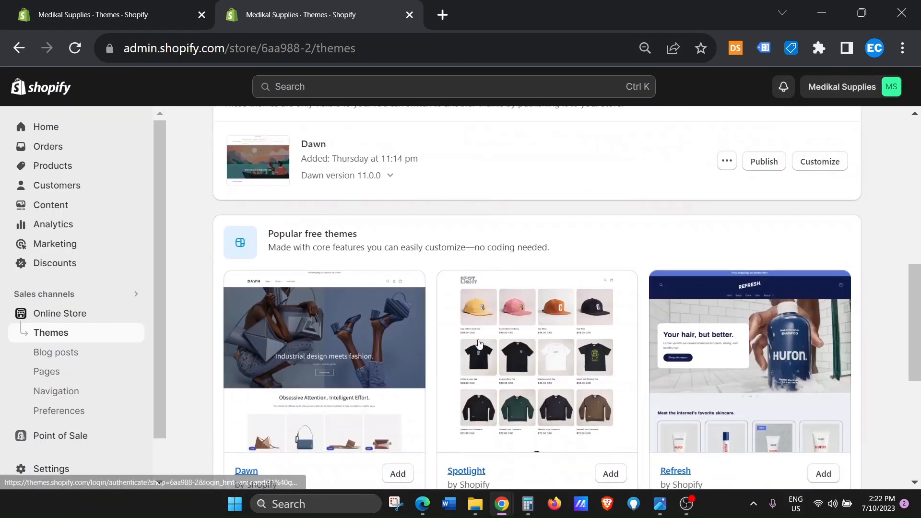
{"action": "scroll", "coordinate": [404, 320], "scroll_direction": "up", "scroll_amount": 3}
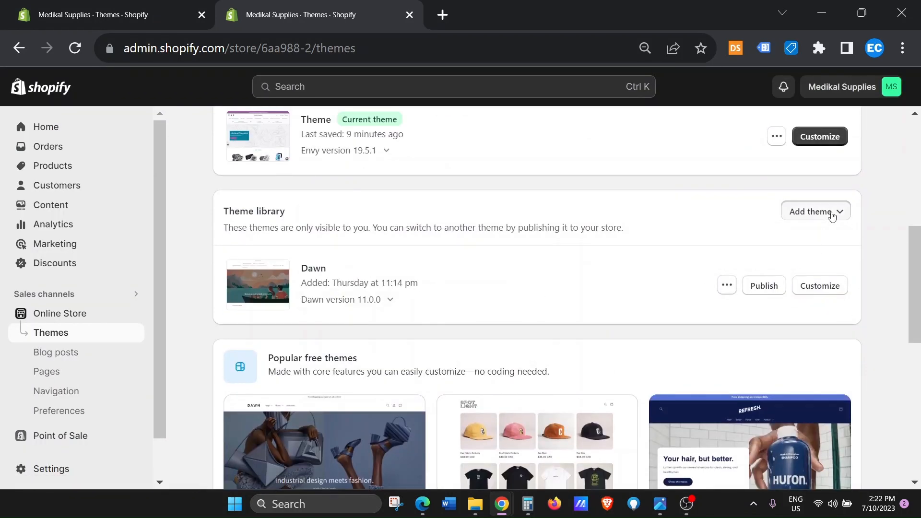
{"action": "left_click", "coordinate": [829, 214]}
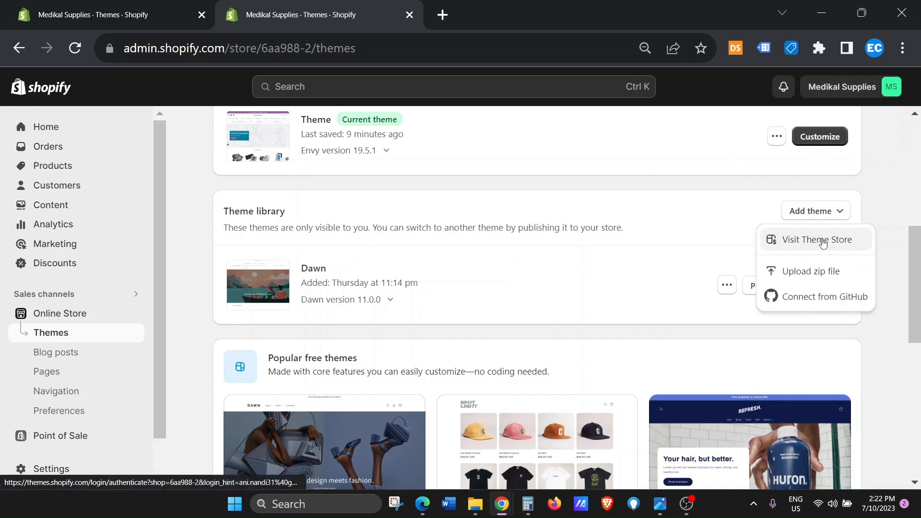
{"action": "left_click", "coordinate": [823, 242]}
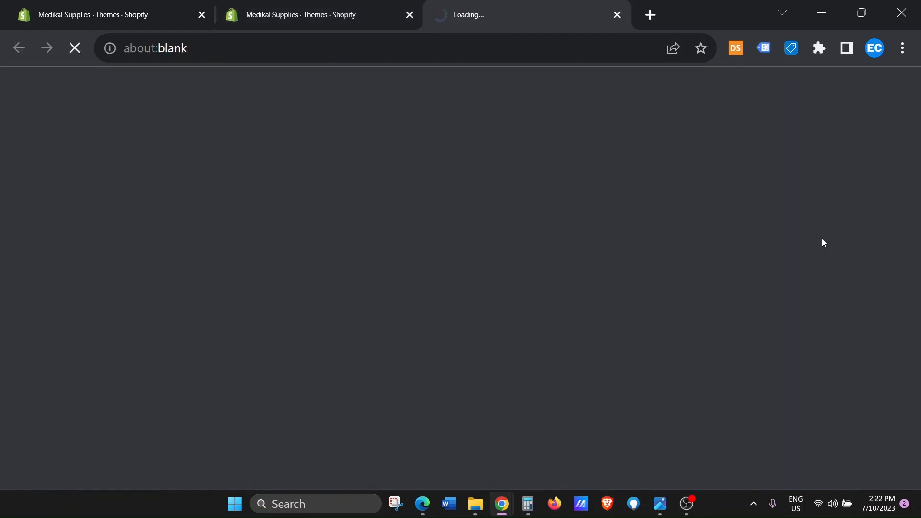
{"action": "left_click", "coordinate": [302, 9]}
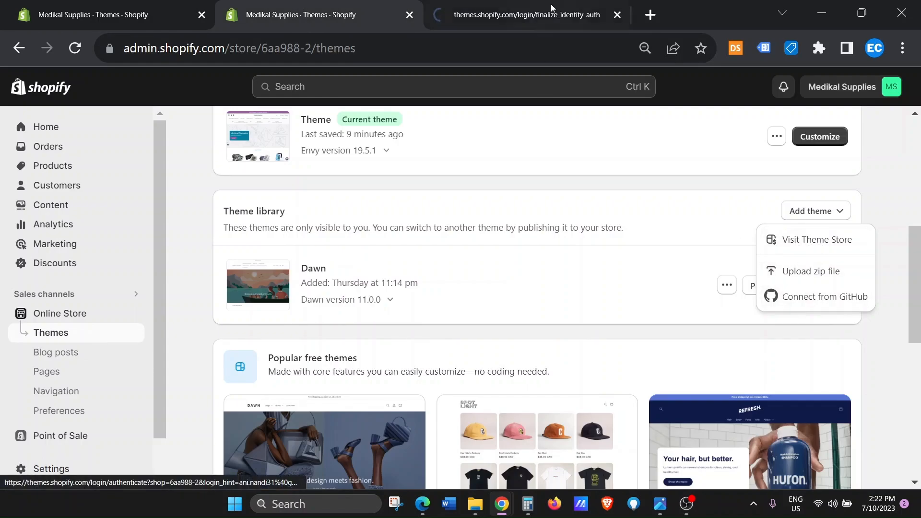
{"action": "left_click", "coordinate": [511, 4]}
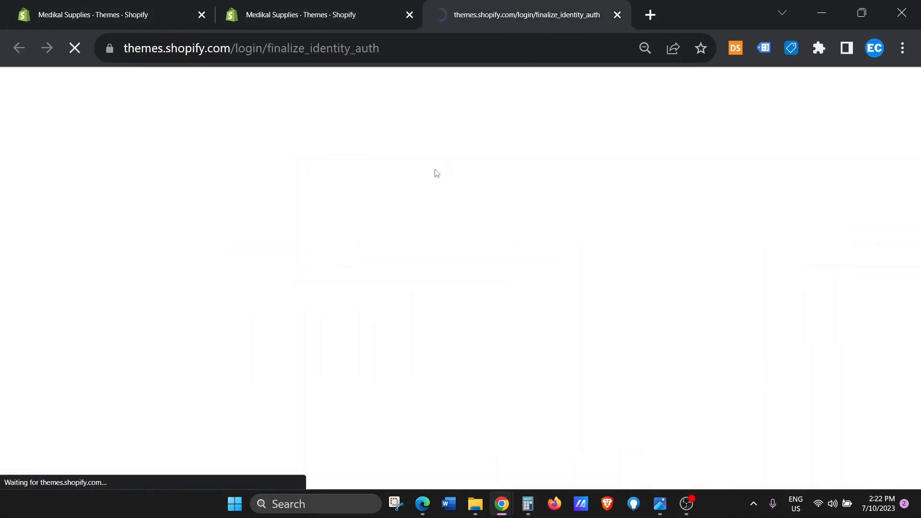
- Open the Theme Store's collection of free themes
{"action": "scroll", "coordinate": [364, 210], "scroll_direction": "down", "scroll_amount": 15}
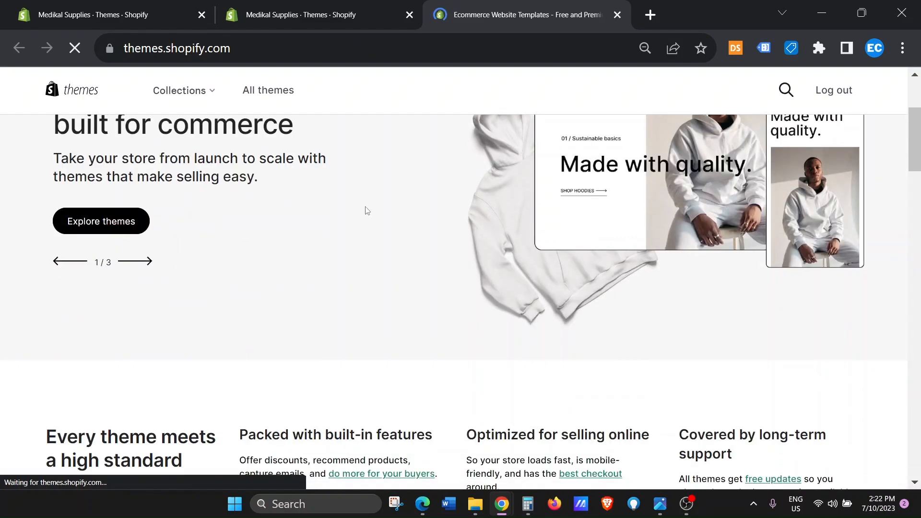
{"action": "scroll", "coordinate": [366, 210], "scroll_direction": "down", "scroll_amount": 2}
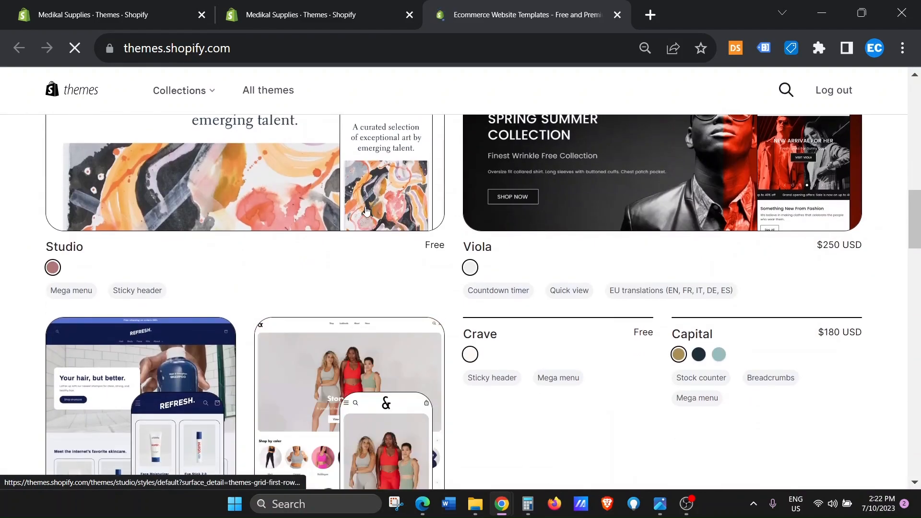
{"action": "scroll", "coordinate": [367, 211], "scroll_direction": "up", "scroll_amount": 6}
{"action": "scroll", "coordinate": [366, 210], "scroll_direction": "up", "scroll_amount": 8}
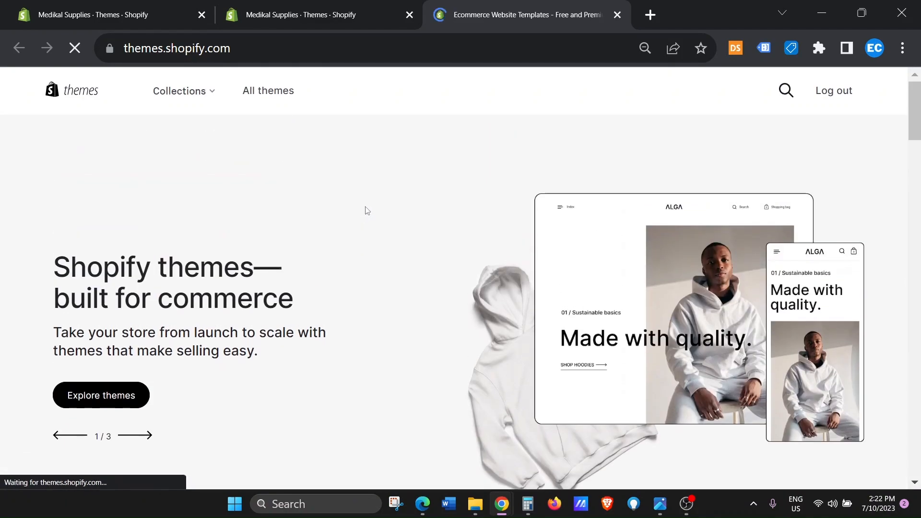
{"action": "left_click", "coordinate": [212, 98]}
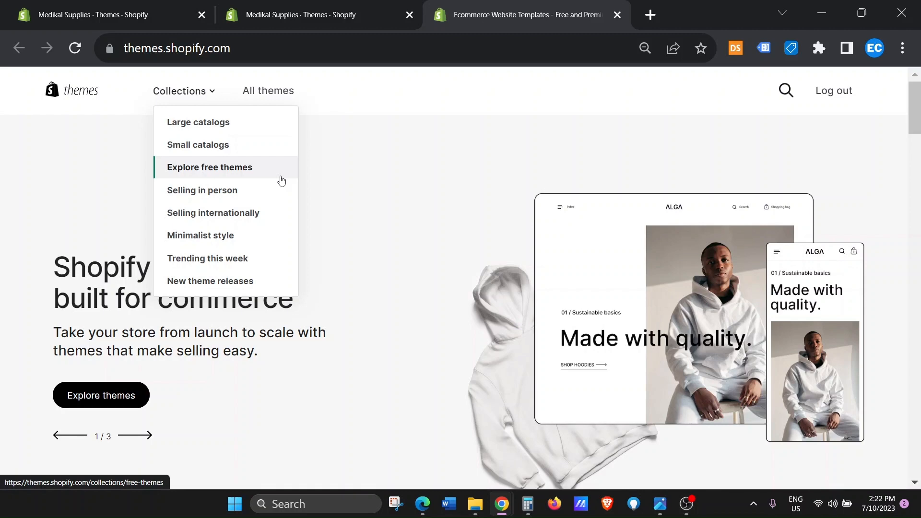
{"action": "scroll", "coordinate": [269, 154], "scroll_direction": "down", "scroll_amount": 6}
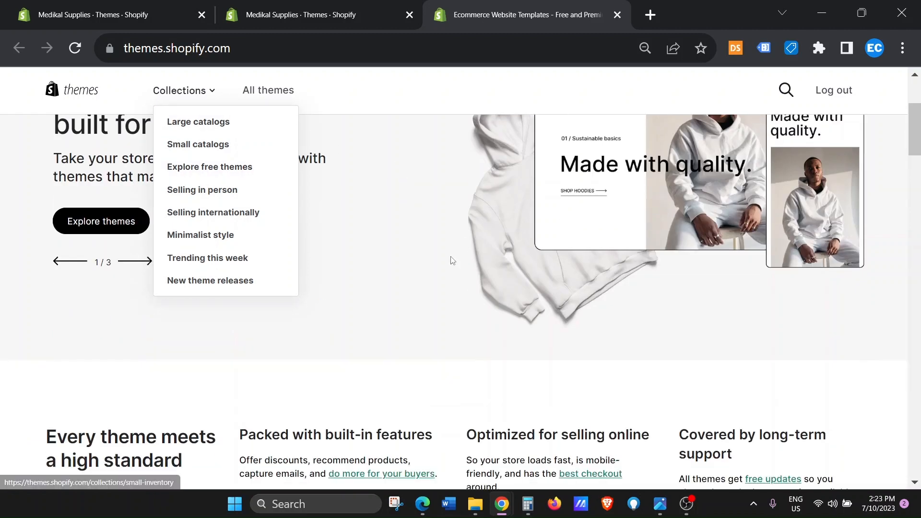
{"action": "scroll", "coordinate": [189, 190], "scroll_direction": "up", "scroll_amount": 6}
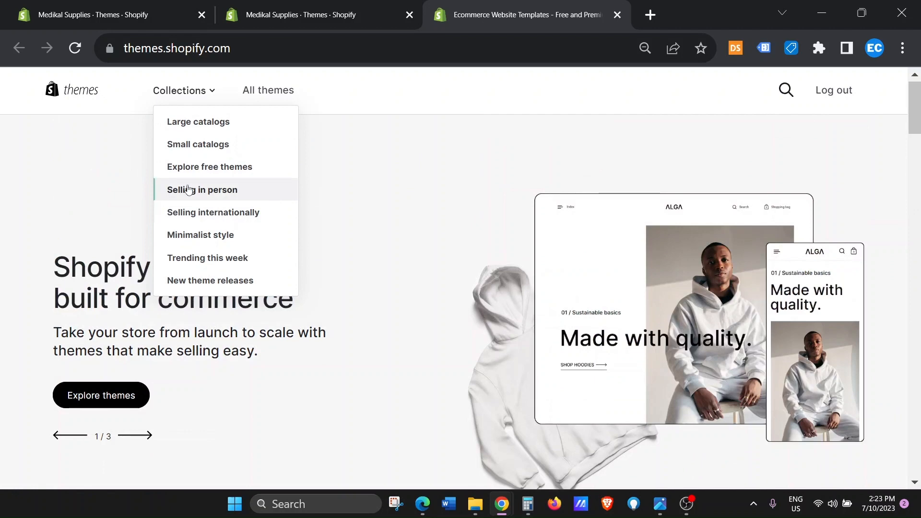
{"action": "left_click", "coordinate": [213, 170]}
- Examine the themes in the free collection, checking their prices, previews and listed features
{"action": "scroll", "coordinate": [456, 288], "scroll_direction": "down", "scroll_amount": 5}
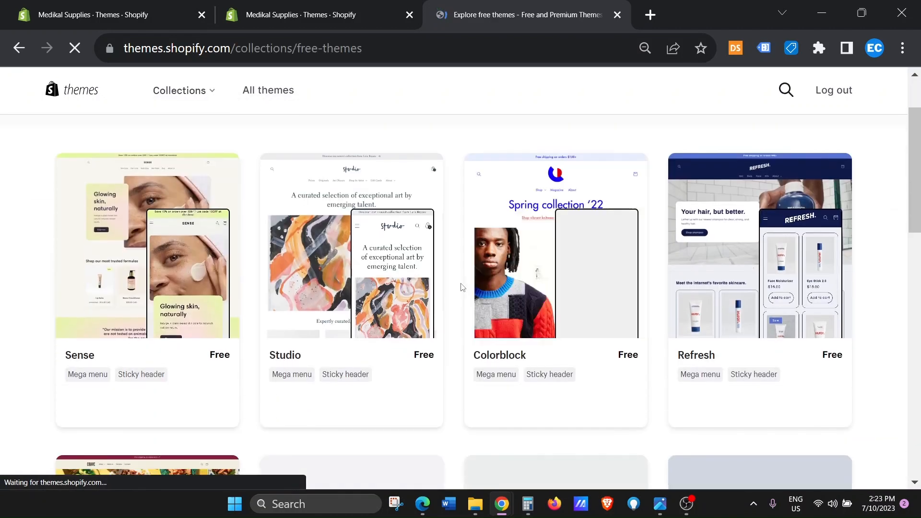
{"action": "scroll", "coordinate": [81, 246], "scroll_direction": "up", "scroll_amount": 2}
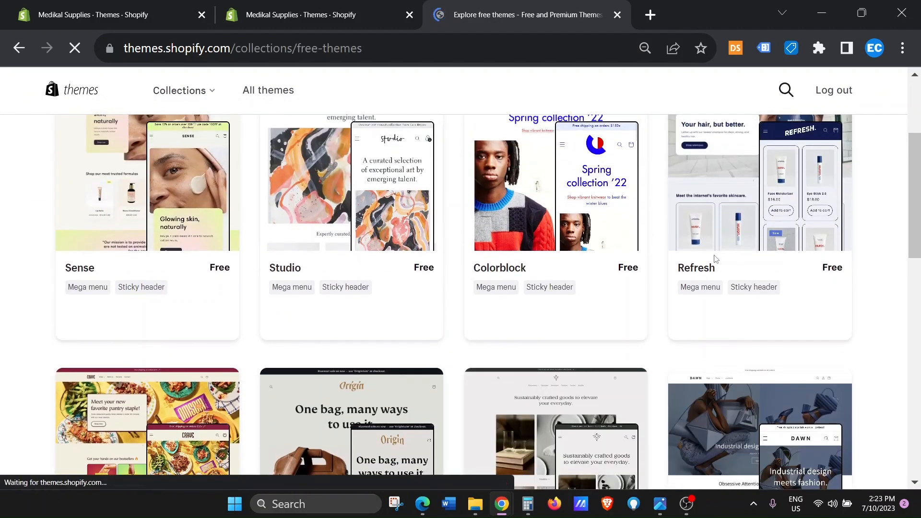
{"action": "double_click", "coordinate": [827, 268]}
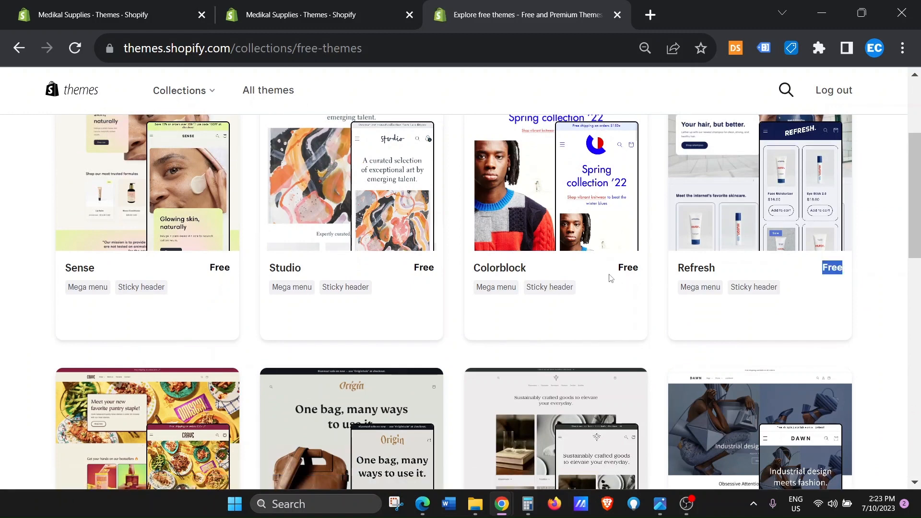
{"action": "double_click", "coordinate": [626, 268]}
{"action": "double_click", "coordinate": [423, 268]}
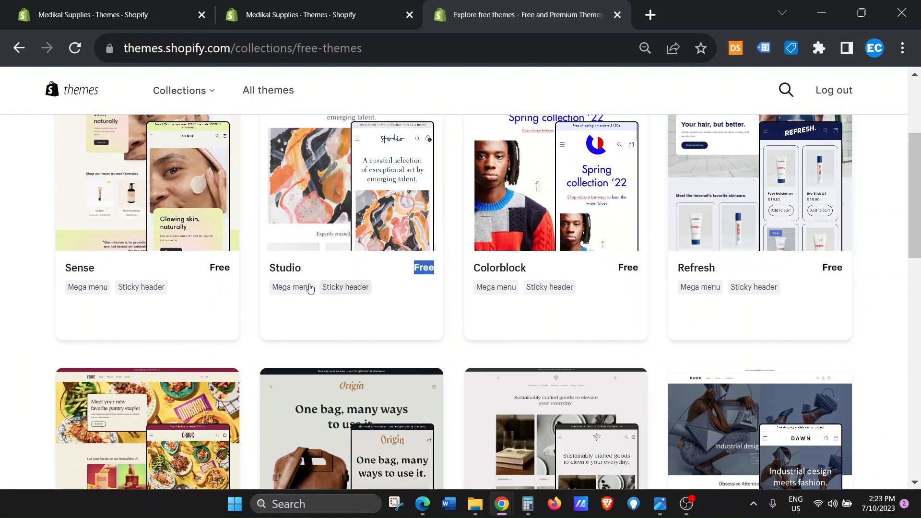
{"action": "scroll", "coordinate": [285, 281], "scroll_direction": "down", "scroll_amount": 2}
{"action": "scroll", "coordinate": [578, 259], "scroll_direction": "down", "scroll_amount": 9}
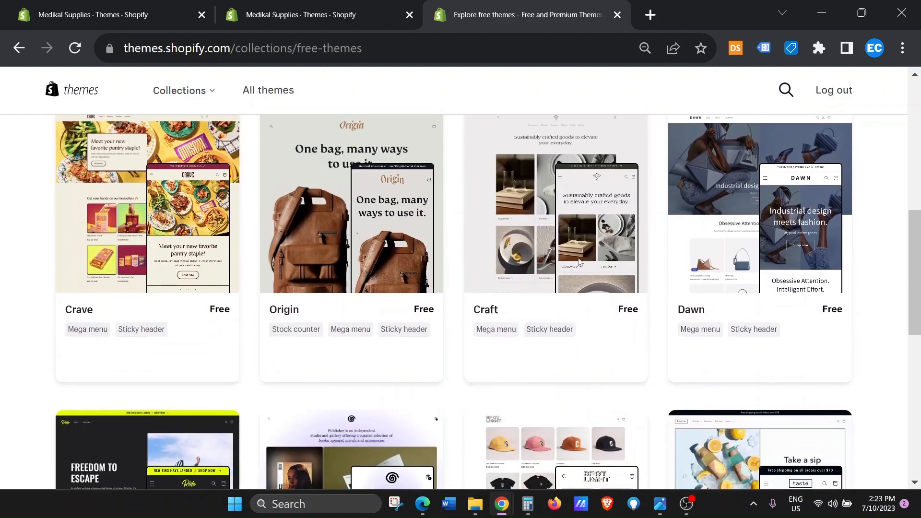
{"action": "scroll", "coordinate": [578, 257], "scroll_direction": "down", "scroll_amount": 2}
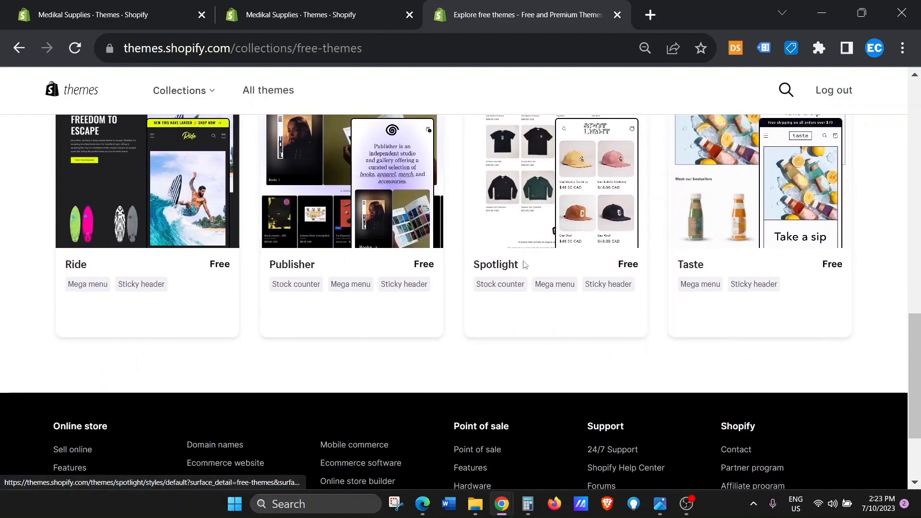
{"action": "scroll", "coordinate": [743, 267], "scroll_direction": "up", "scroll_amount": 5}
{"action": "scroll", "coordinate": [745, 274], "scroll_direction": "up", "scroll_amount": 11}
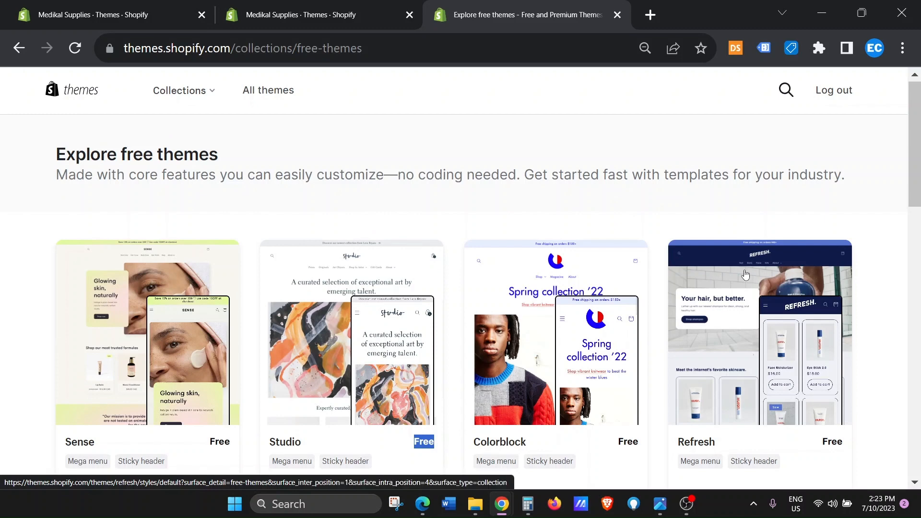
{"action": "scroll", "coordinate": [362, 324], "scroll_direction": "down", "scroll_amount": 3}
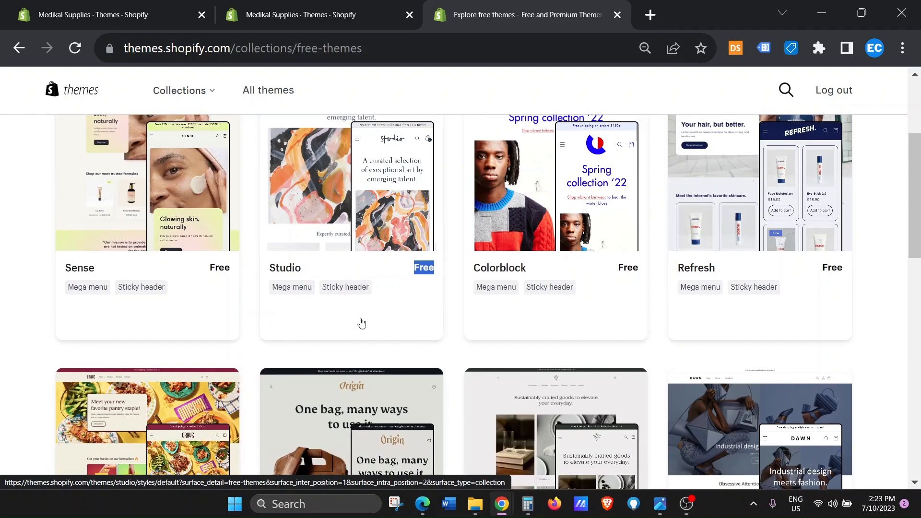
{"action": "scroll", "coordinate": [361, 322], "scroll_direction": "down", "scroll_amount": 3}
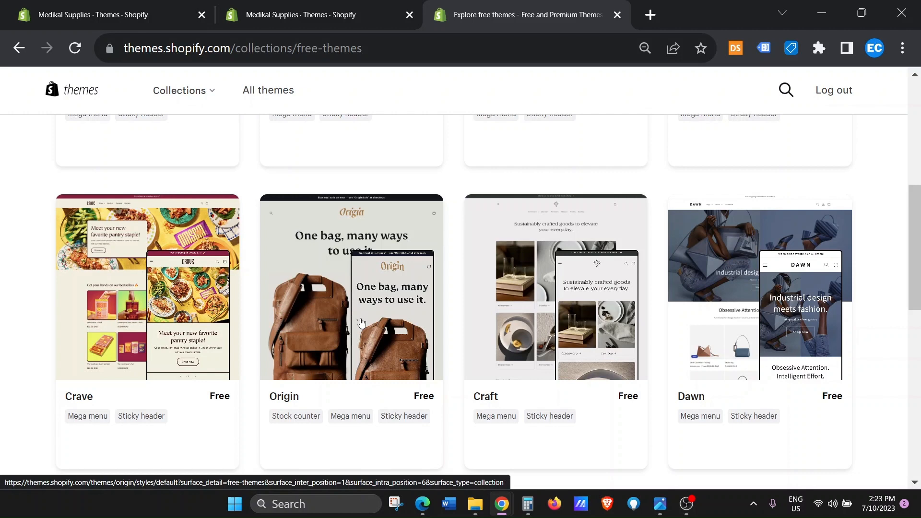
{"action": "scroll", "coordinate": [609, 314], "scroll_direction": "up", "scroll_amount": 5}
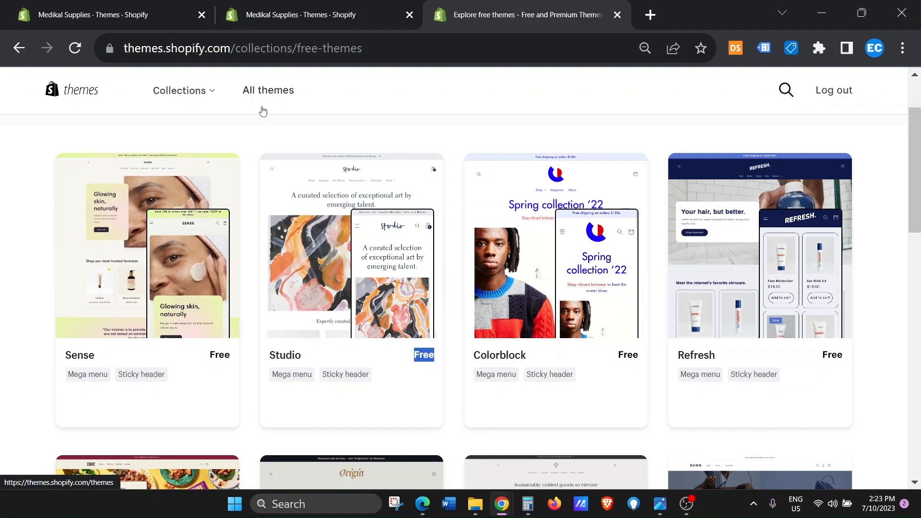
- Open the Theme Store's full list of themes and check how many are offered in total
{"action": "left_click", "coordinate": [207, 96]}
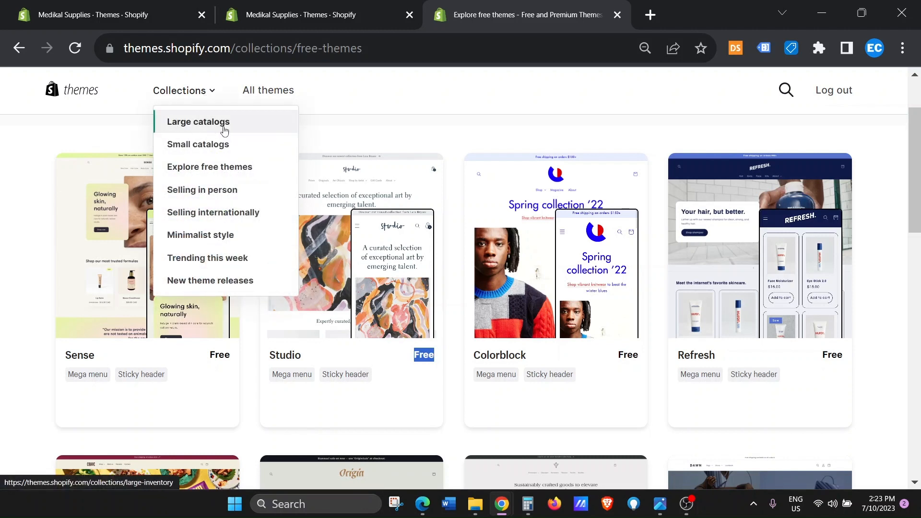
{"action": "left_click", "coordinate": [269, 93]}
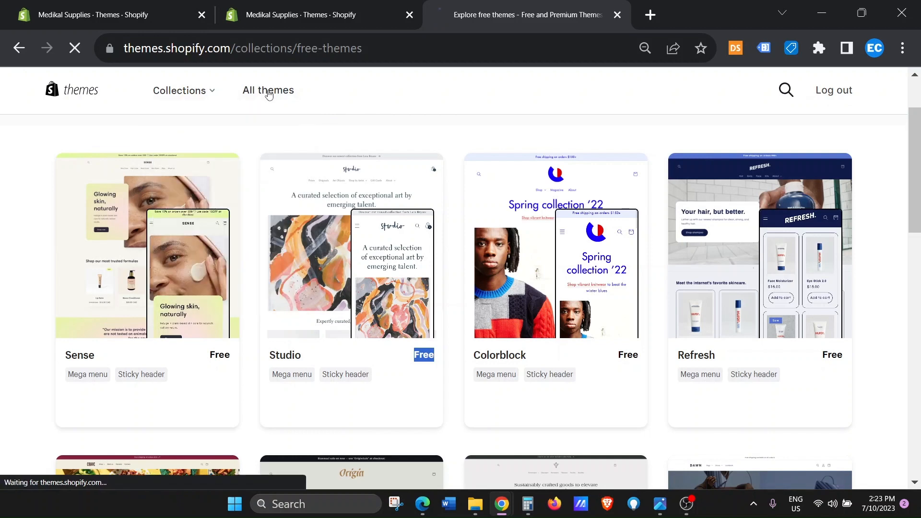
{"action": "scroll", "coordinate": [571, 151], "scroll_direction": "down", "scroll_amount": 5}
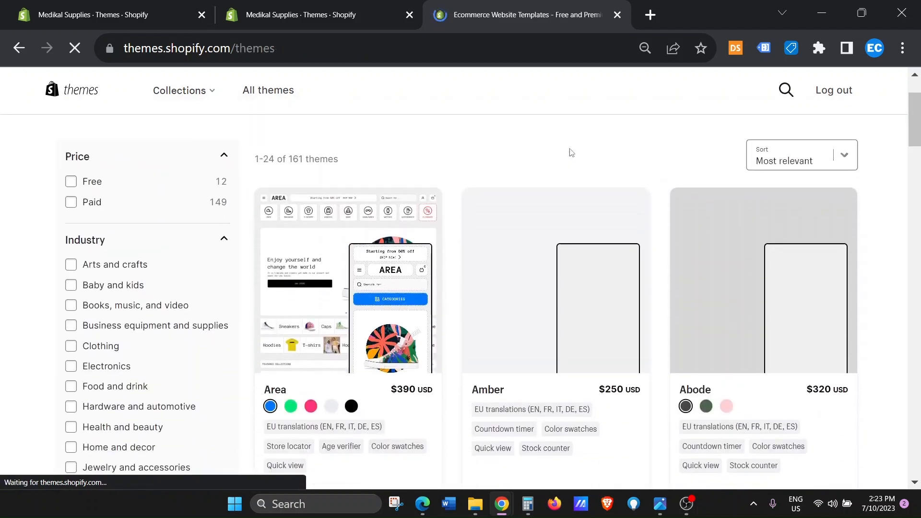
{"action": "scroll", "coordinate": [521, 183], "scroll_direction": "up", "scroll_amount": 5}
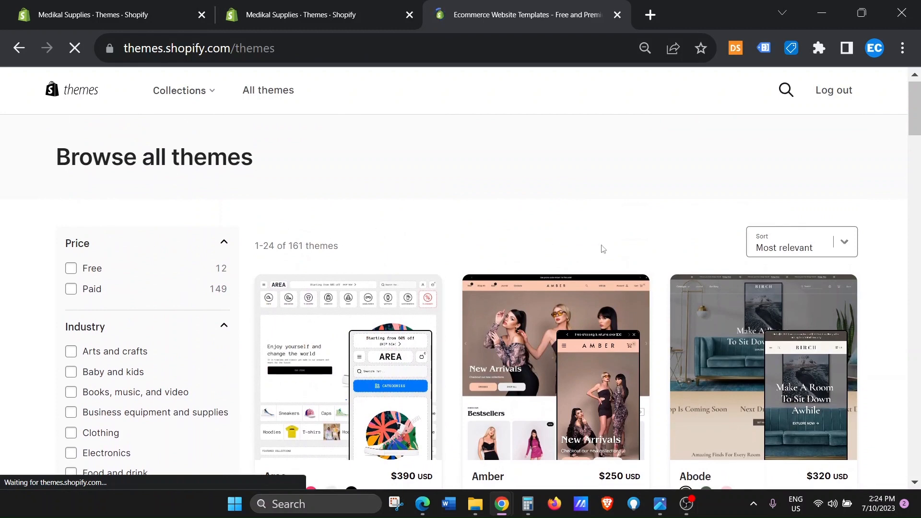
{"action": "scroll", "coordinate": [418, 251], "scroll_direction": "down", "scroll_amount": 2}
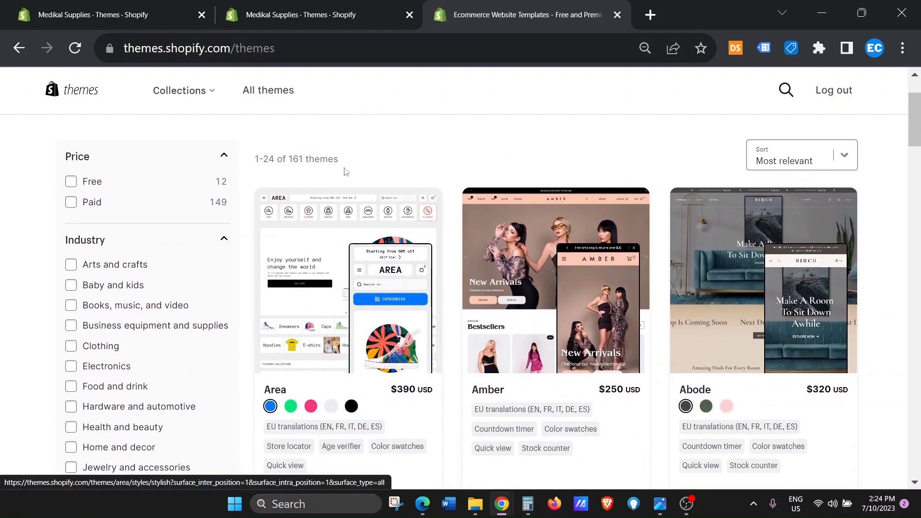
{"action": "left_click_drag", "start_coordinate": [348, 166], "coordinate": [293, 159]}
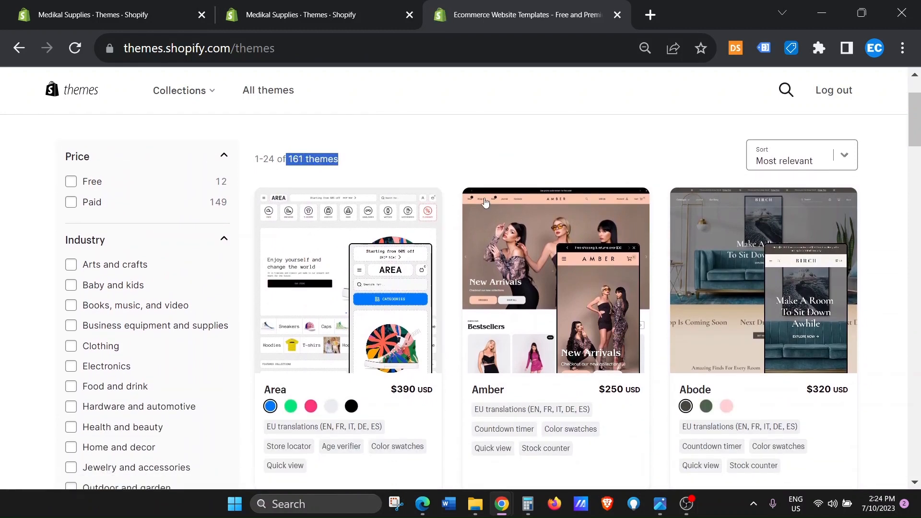
- Compare the prices, previews and features of the paid themes, starting with Abode, Amber and Area
{"action": "scroll", "coordinate": [488, 210], "scroll_direction": "down", "scroll_amount": 4}
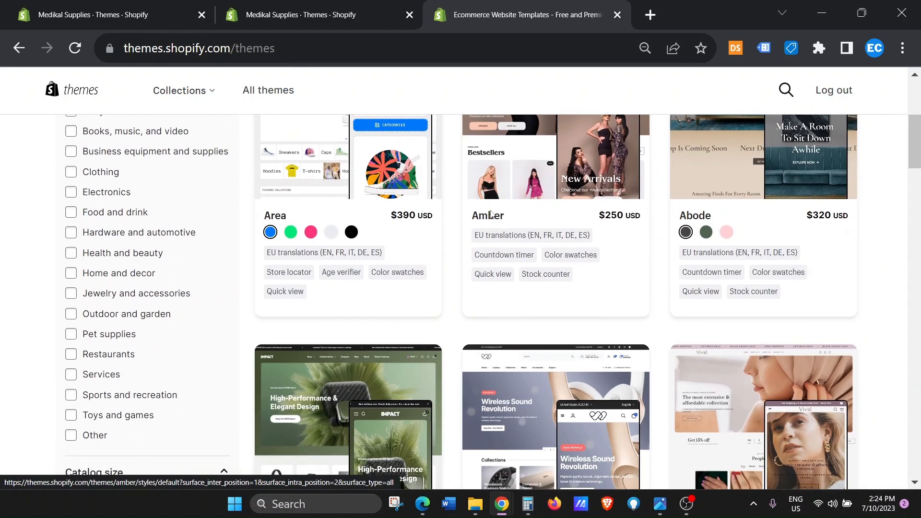
{"action": "scroll", "coordinate": [550, 252], "scroll_direction": "up", "scroll_amount": 2}
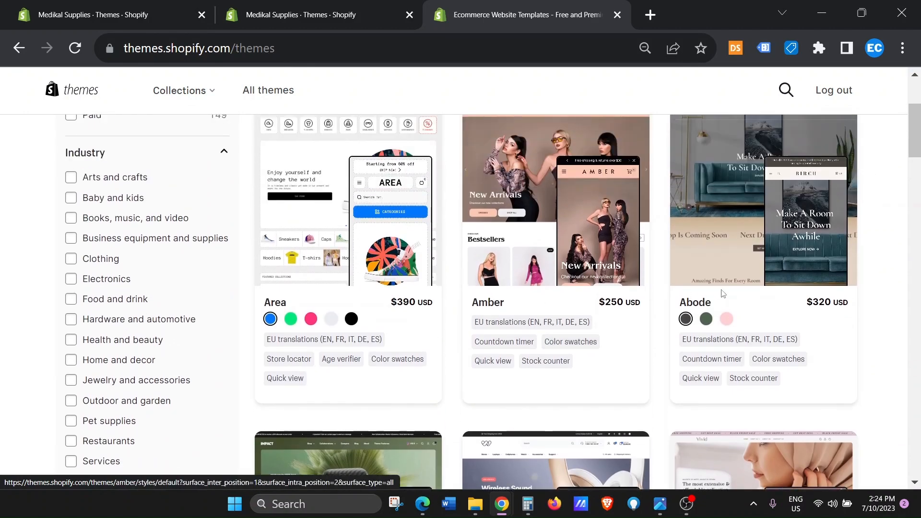
{"action": "left_click_drag", "start_coordinate": [807, 302], "coordinate": [850, 302]}
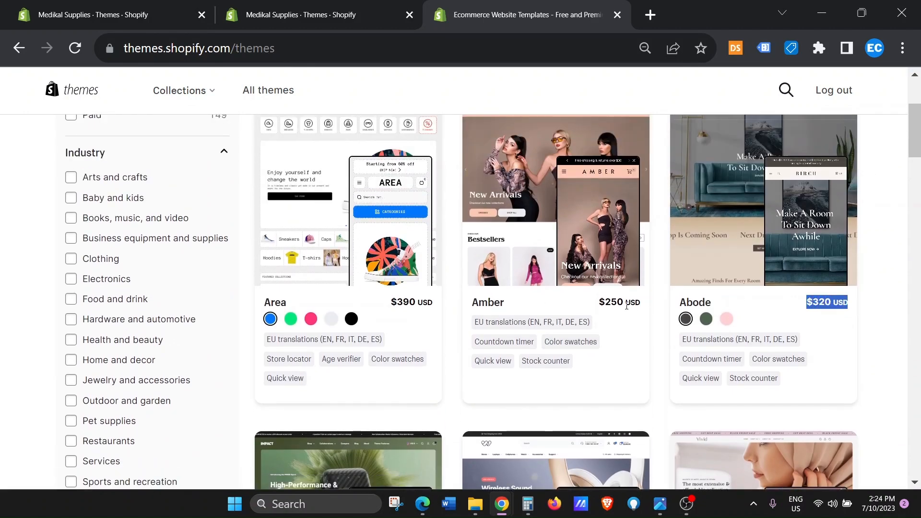
{"action": "left_click_drag", "start_coordinate": [598, 302], "coordinate": [645, 306]}
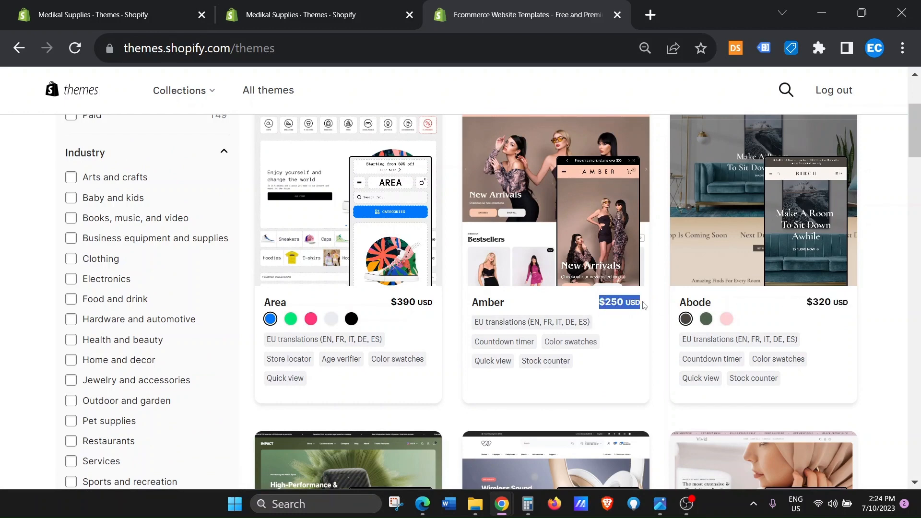
{"action": "left_click_drag", "start_coordinate": [381, 307], "coordinate": [438, 319]}
{"action": "scroll", "coordinate": [446, 317], "scroll_direction": "down", "scroll_amount": 5}
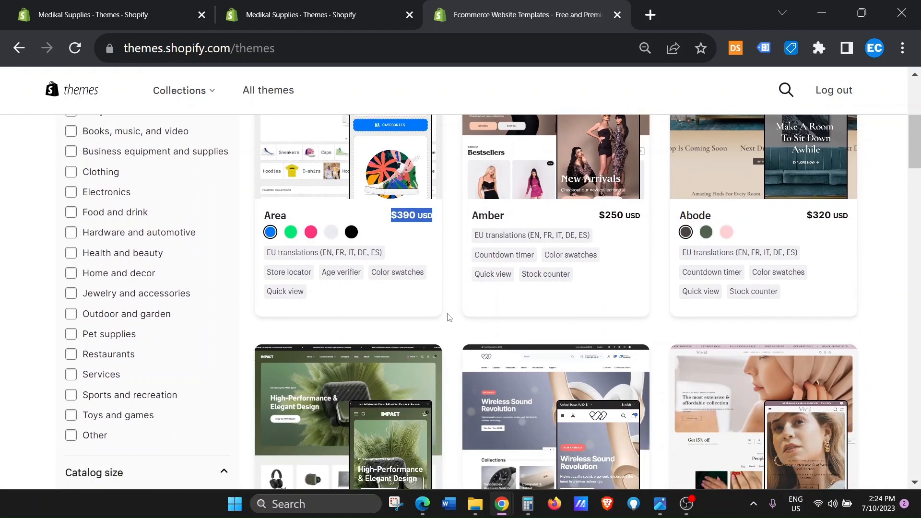
{"action": "scroll", "coordinate": [450, 317], "scroll_direction": "down", "scroll_amount": 2}
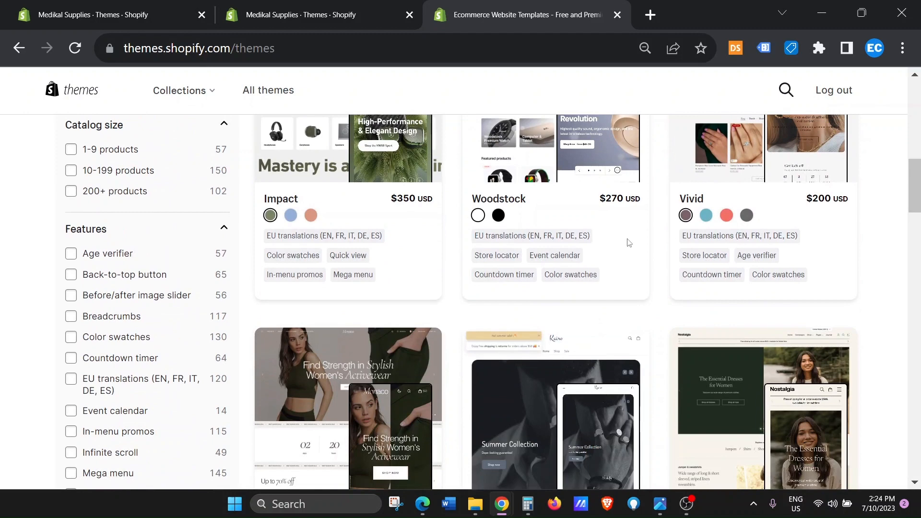
{"action": "scroll", "coordinate": [557, 287], "scroll_direction": "down", "scroll_amount": 4}
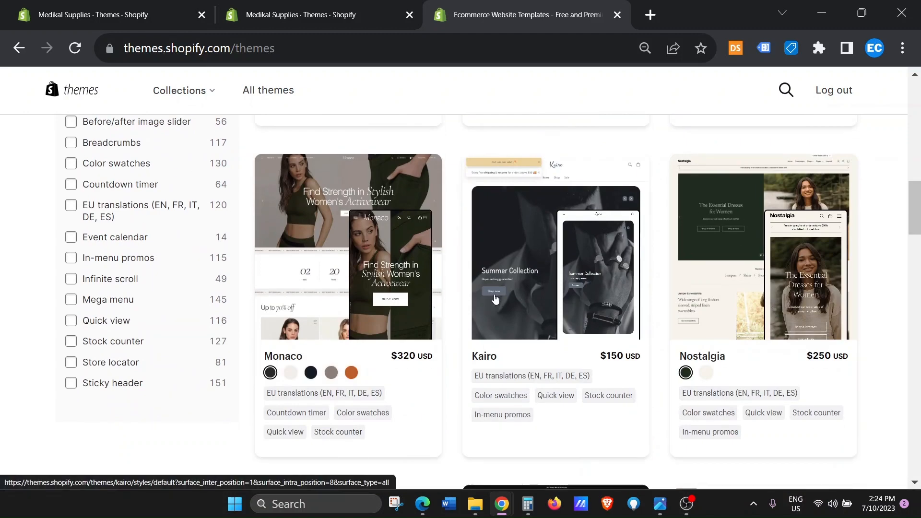
{"action": "scroll", "coordinate": [484, 288], "scroll_direction": "up", "scroll_amount": 15}
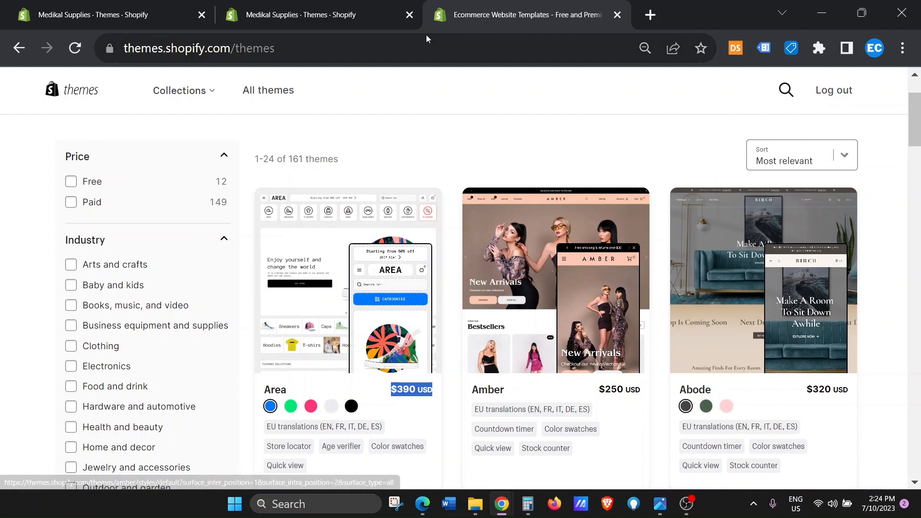
- Return to the free themes collection and look through the remaining free themes
{"action": "left_click", "coordinate": [20, 48]}
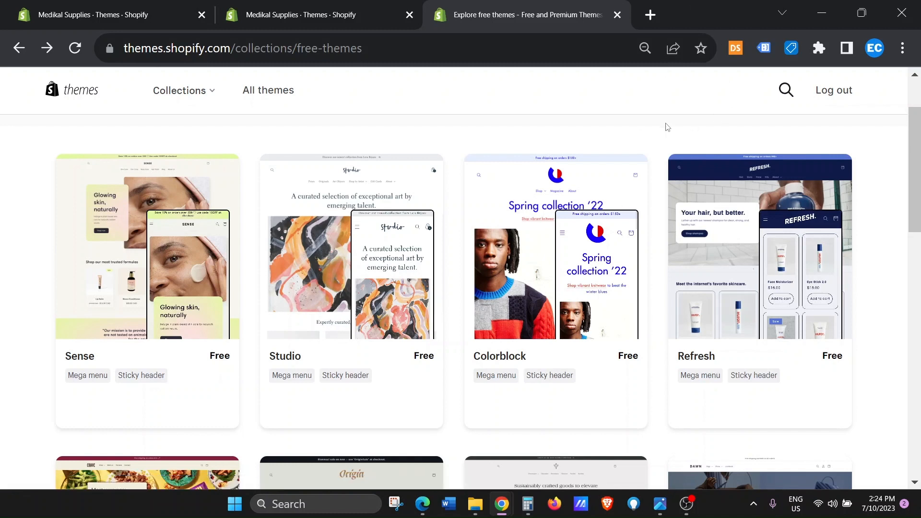
{"action": "scroll", "coordinate": [664, 132], "scroll_direction": "down", "scroll_amount": 6}
{"action": "scroll", "coordinate": [665, 132], "scroll_direction": "down", "scroll_amount": 4}
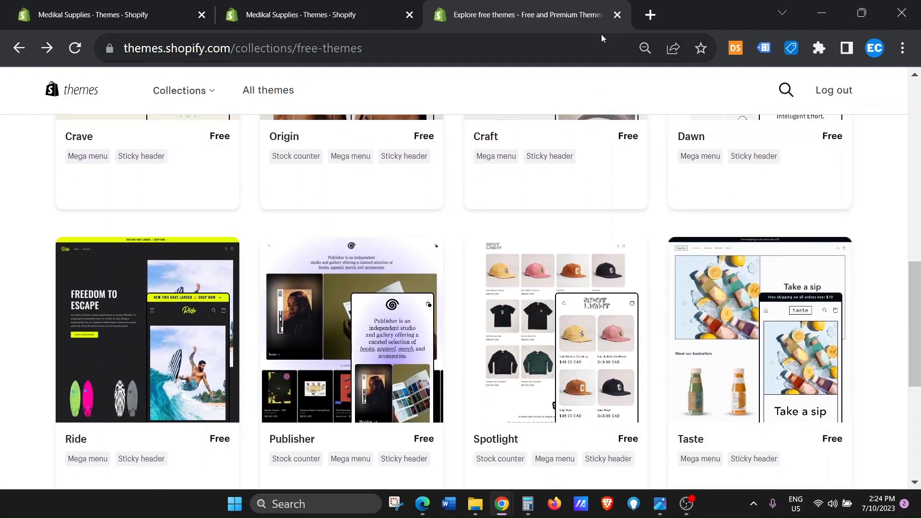
- Close the Theme Store and review the current theme and theme library on the store's Themes page
{"action": "left_click", "coordinate": [618, 14]}
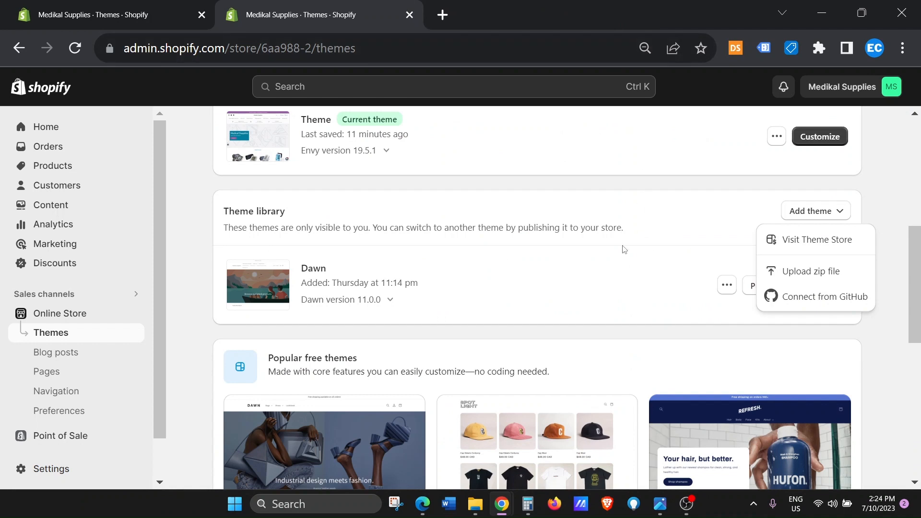
{"action": "left_click", "coordinate": [711, 211]}
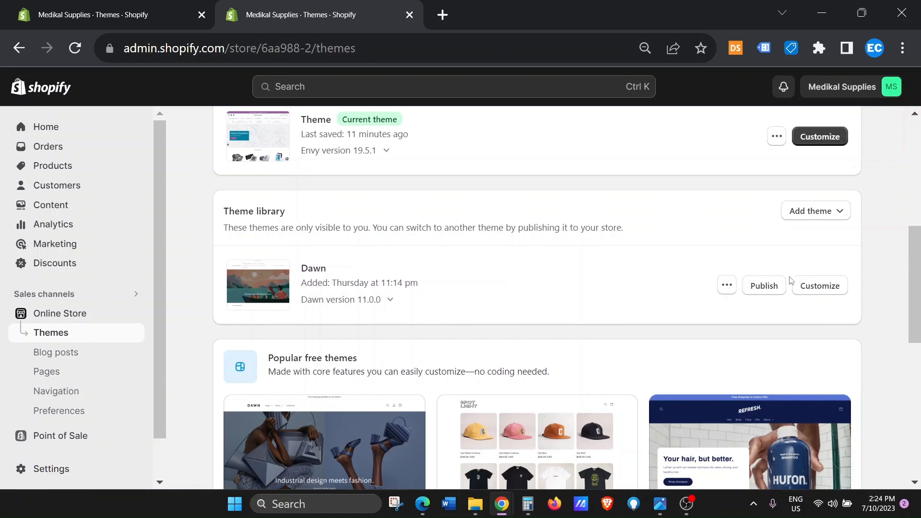
{"action": "scroll", "coordinate": [773, 283], "scroll_direction": "up", "scroll_amount": 7}
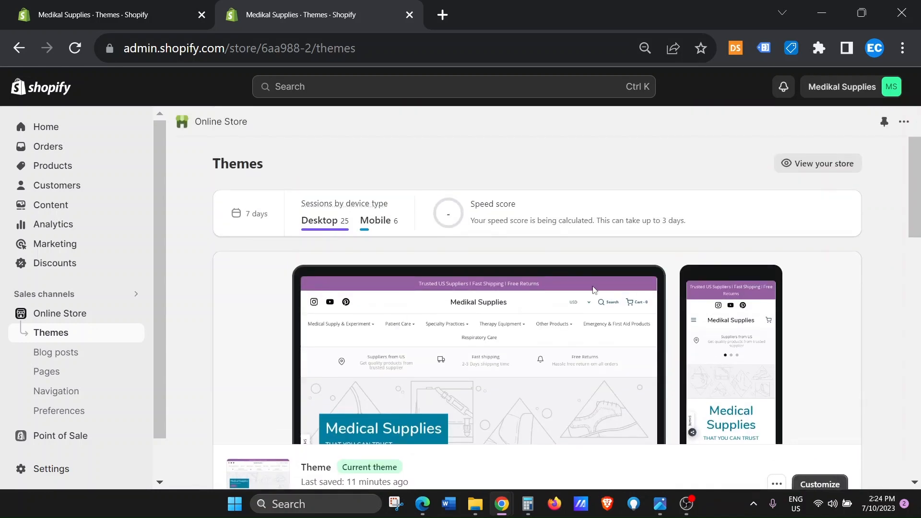
{"action": "scroll", "coordinate": [550, 277], "scroll_direction": "down", "scroll_amount": 4}
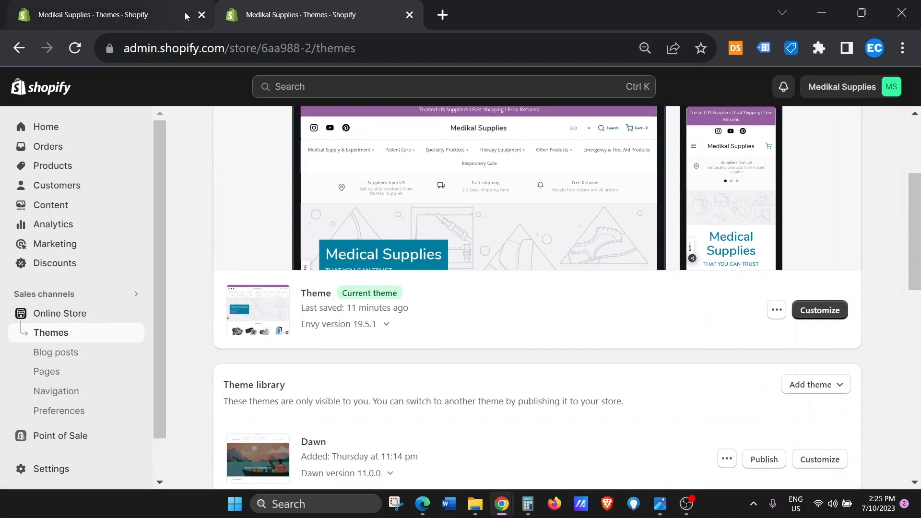
- Inspect the options for adding a theme, view the zip file upload dialog and close it without uploading
{"action": "left_click", "coordinate": [835, 384]}
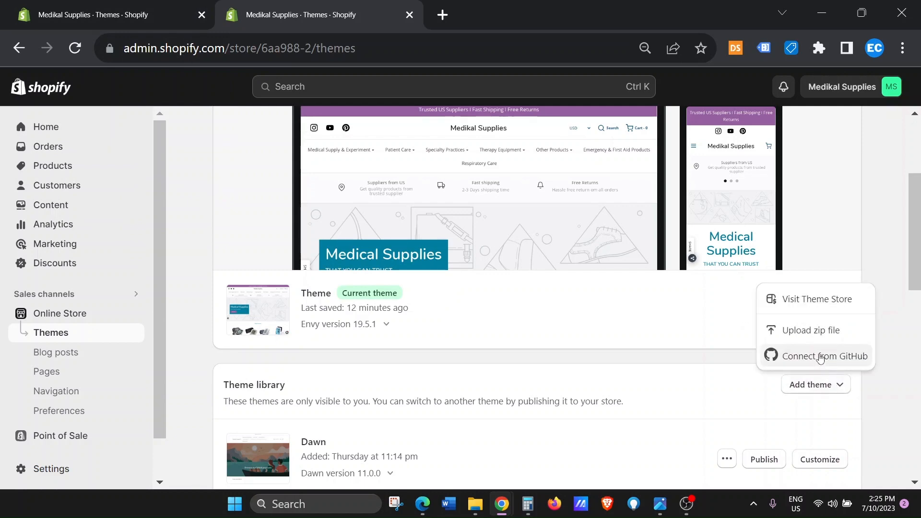
{"action": "left_click", "coordinate": [811, 330]}
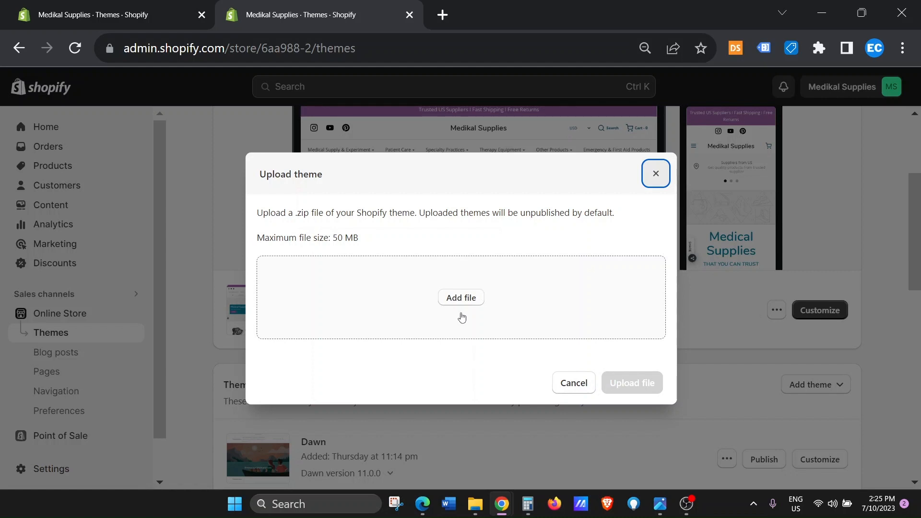
{"action": "left_click", "coordinate": [656, 174]}
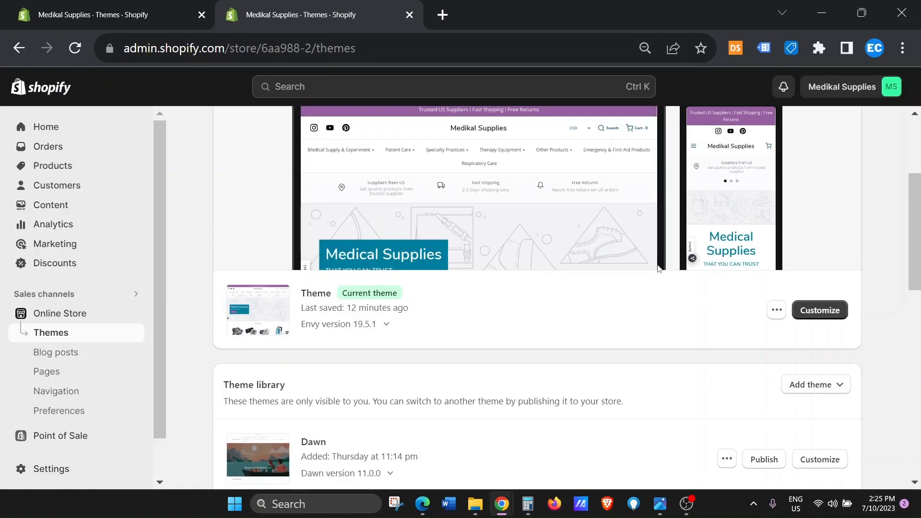
- Open the current live theme's editor in a new browser tab and switch to it
{"action": "right_click", "coordinate": [822, 313]}
{"action": "left_click", "coordinate": [724, 321]}
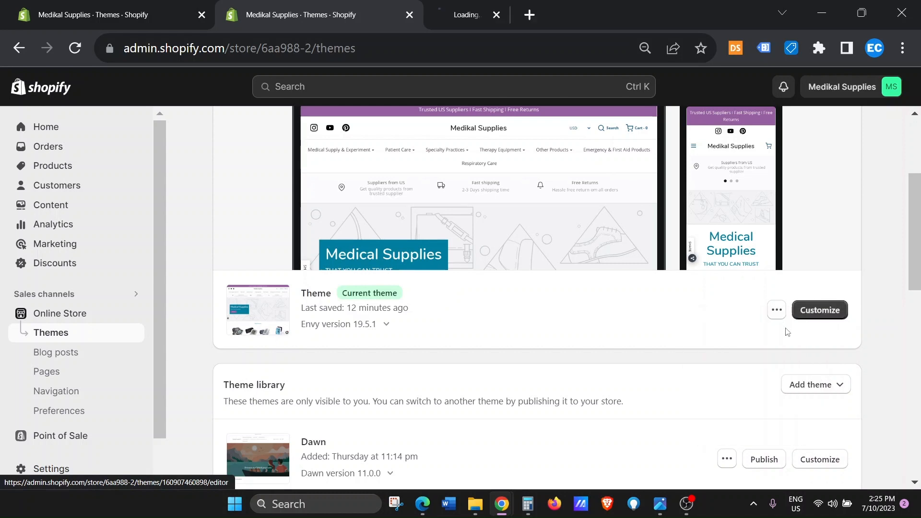
{"action": "left_click", "coordinate": [501, 16]}
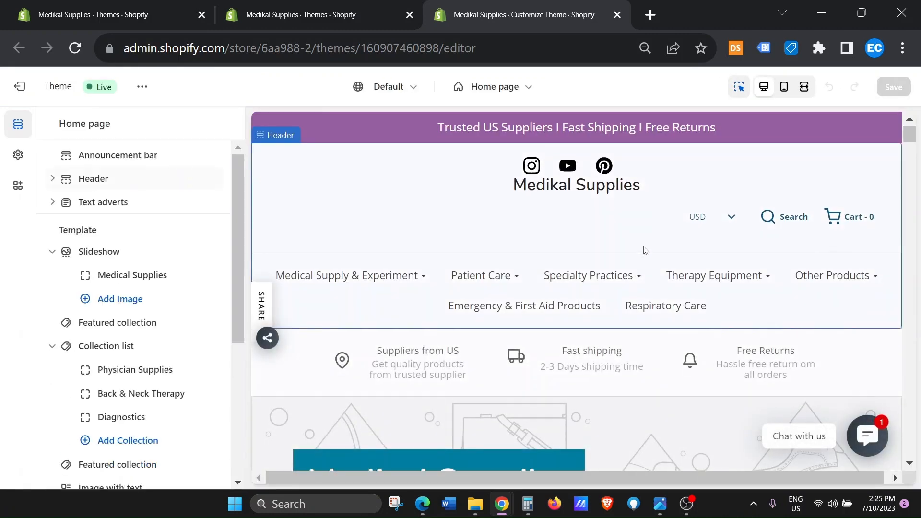
- Examine the live theme's home page preview, including its header, slideshow, collection list and featured products
{"action": "scroll", "coordinate": [643, 249], "scroll_direction": "down", "scroll_amount": 5}
{"action": "scroll", "coordinate": [645, 250], "scroll_direction": "down", "scroll_amount": 10}
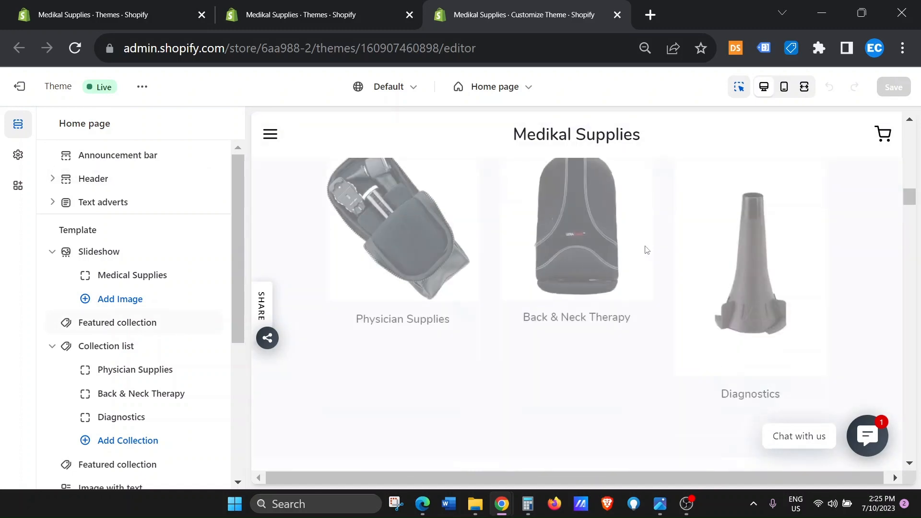
{"action": "scroll", "coordinate": [645, 250], "scroll_direction": "down", "scroll_amount": 10}
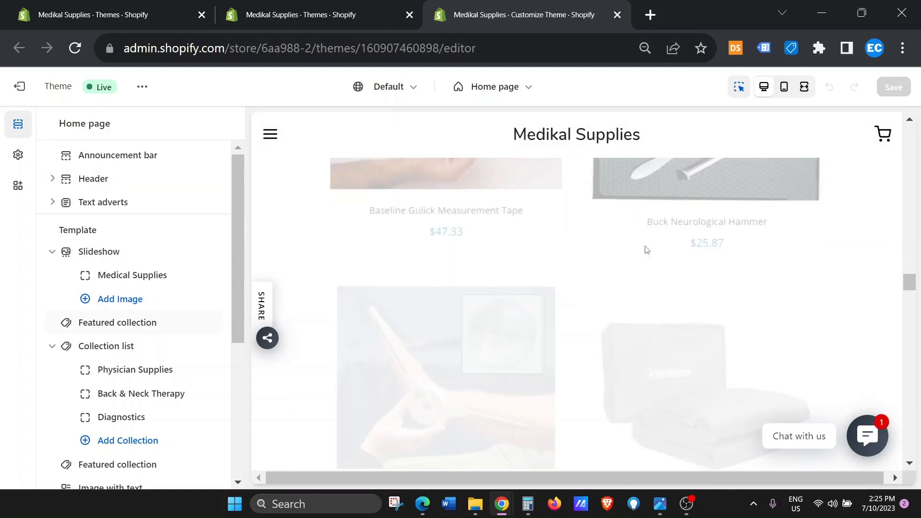
{"action": "scroll", "coordinate": [646, 250], "scroll_direction": "up", "scroll_amount": 10}
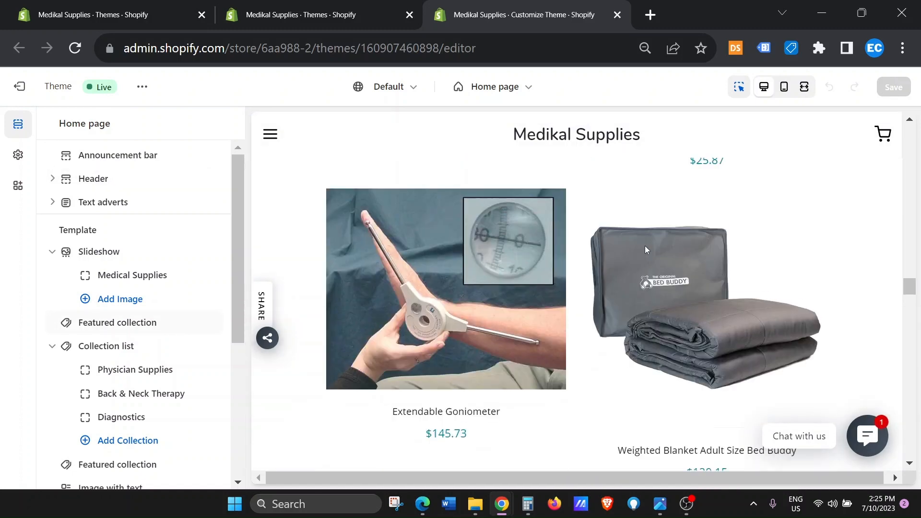
{"action": "scroll", "coordinate": [645, 245], "scroll_direction": "up", "scroll_amount": 10}
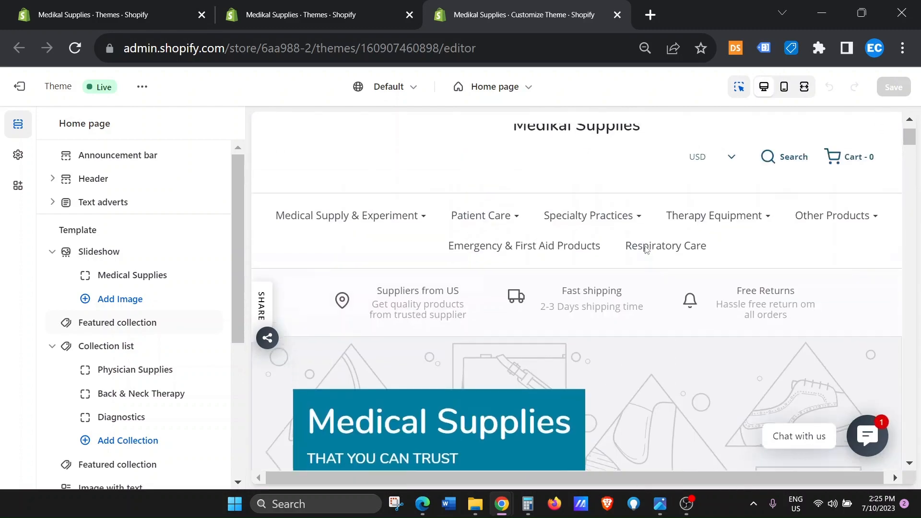
{"action": "scroll", "coordinate": [643, 248], "scroll_direction": "down", "scroll_amount": 5}
{"action": "scroll", "coordinate": [639, 249], "scroll_direction": "down", "scroll_amount": 3}
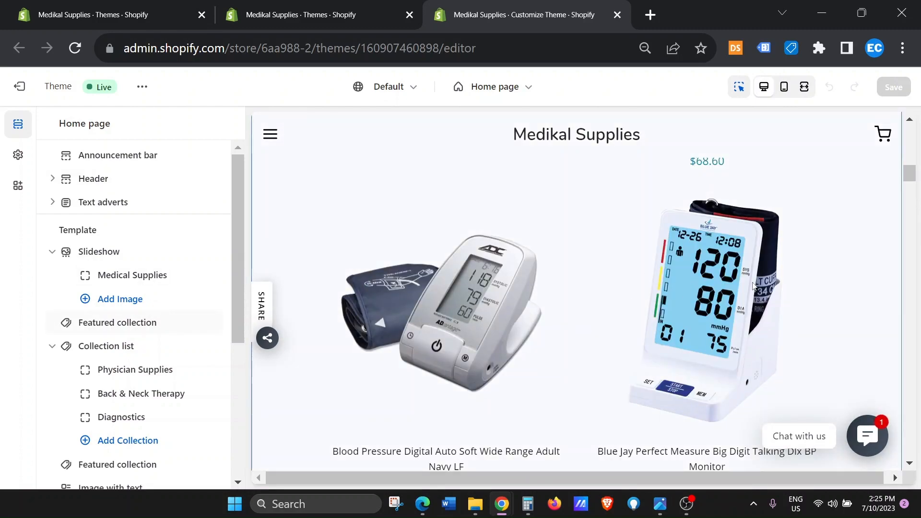
- Return to the store admin and look through the product list and the collections list
{"action": "left_click", "coordinate": [313, 9]}
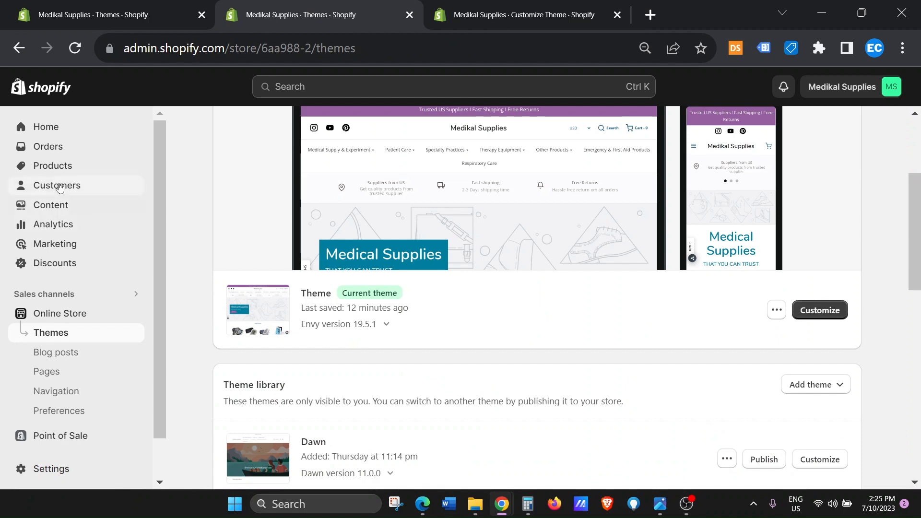
{"action": "left_click", "coordinate": [52, 166]}
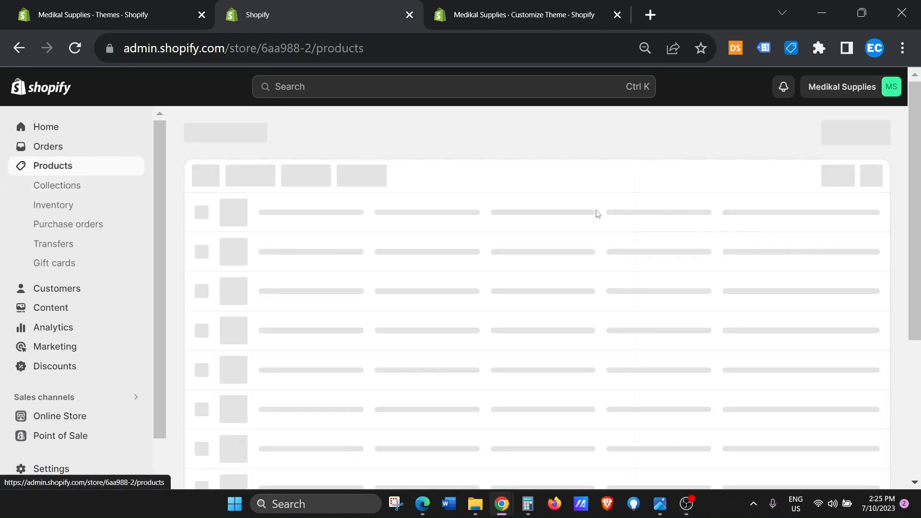
{"action": "scroll", "coordinate": [434, 325], "scroll_direction": "down", "scroll_amount": 5}
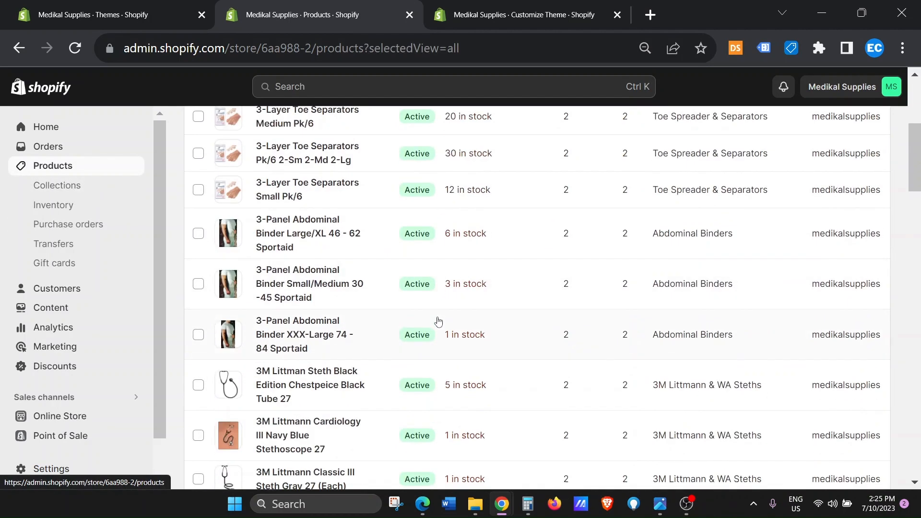
{"action": "scroll", "coordinate": [438, 322], "scroll_direction": "down", "scroll_amount": 15}
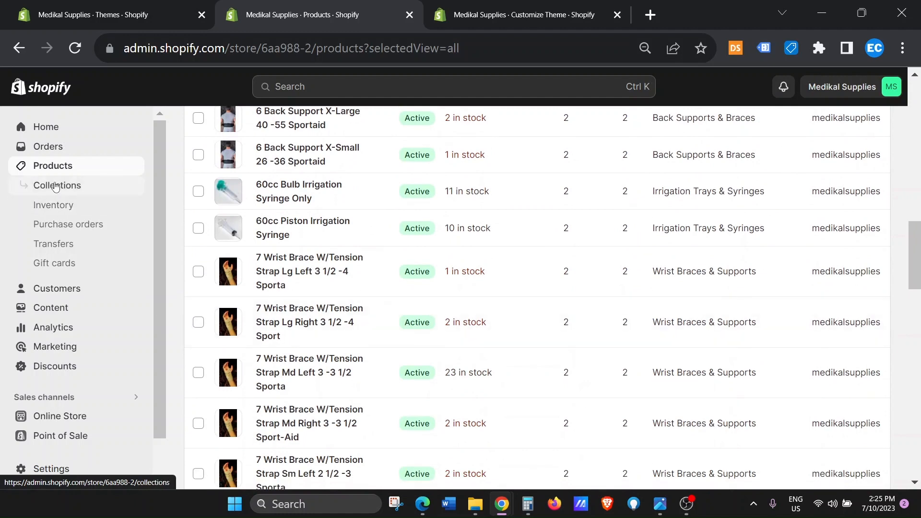
{"action": "left_click", "coordinate": [56, 186]}
{"action": "scroll", "coordinate": [484, 360], "scroll_direction": "down", "scroll_amount": 8}
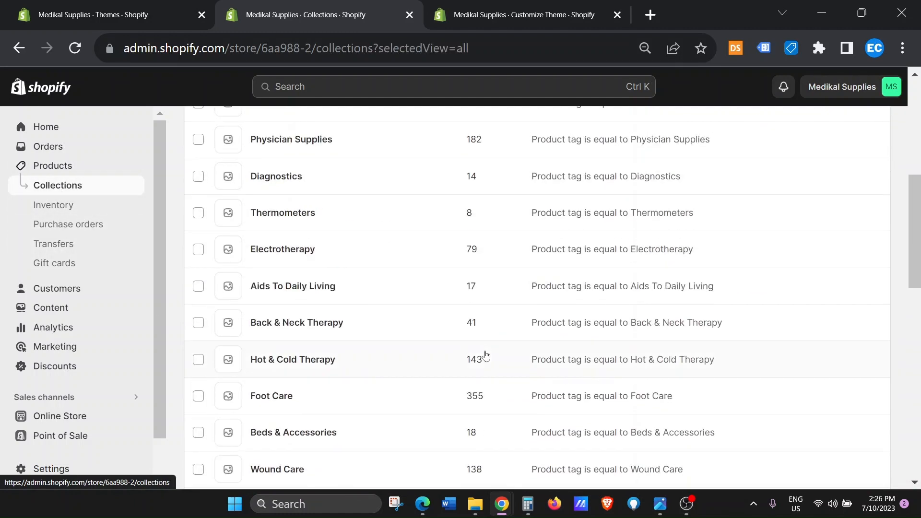
- Look through the rest of the collections list, down to entries such as Traction, Commodes and Stockings
{"action": "scroll", "coordinate": [486, 356], "scroll_direction": "down", "scroll_amount": 10}
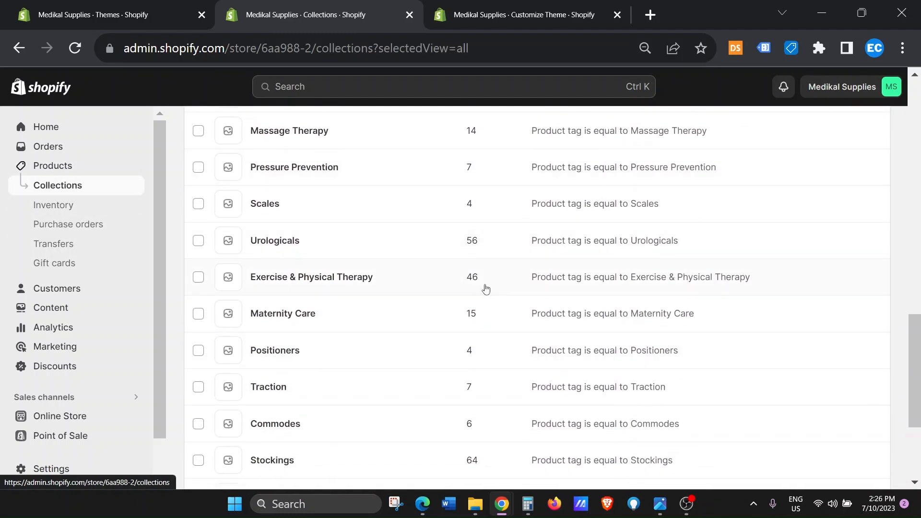
{"action": "scroll", "coordinate": [480, 291], "scroll_direction": "down", "scroll_amount": 4}
{"action": "scroll", "coordinate": [457, 295], "scroll_direction": "up", "scroll_amount": 20}
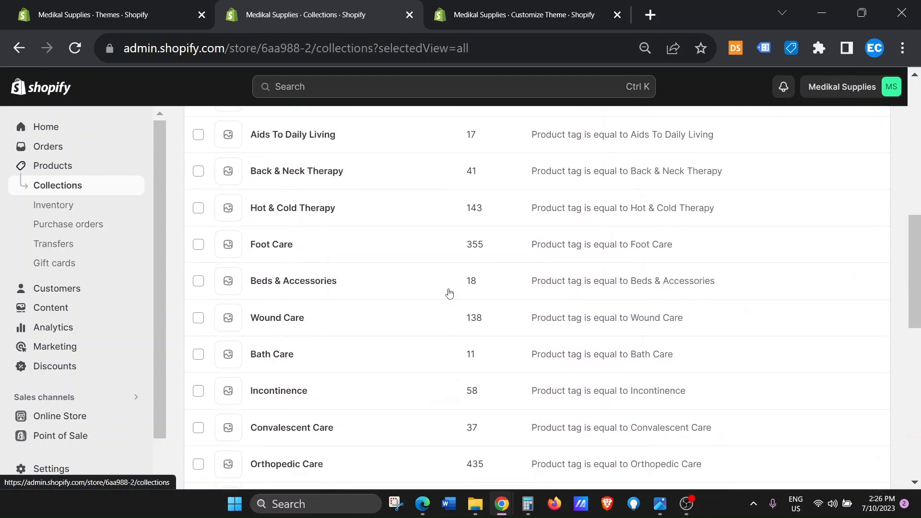
- Open the online store's Navigation page to view its menus, passing through the orders overview
{"action": "left_click", "coordinate": [50, 151]}
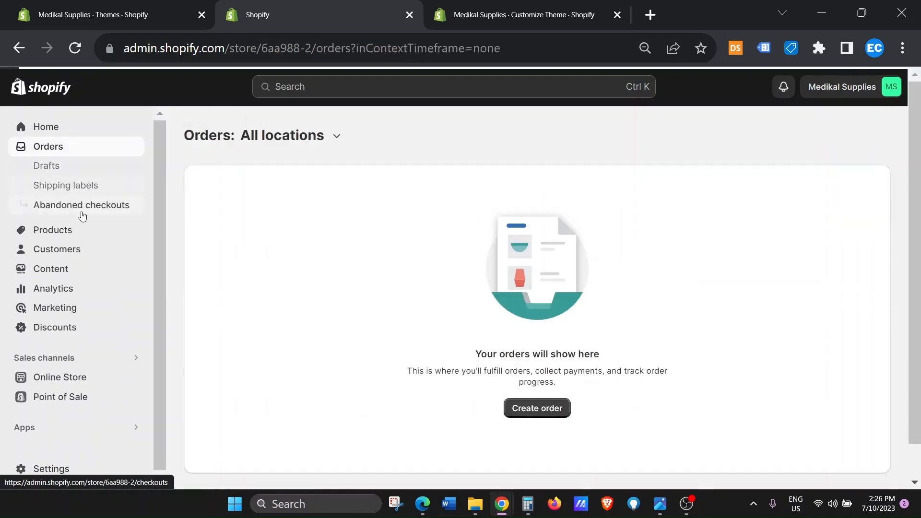
{"action": "left_click", "coordinate": [96, 377]}
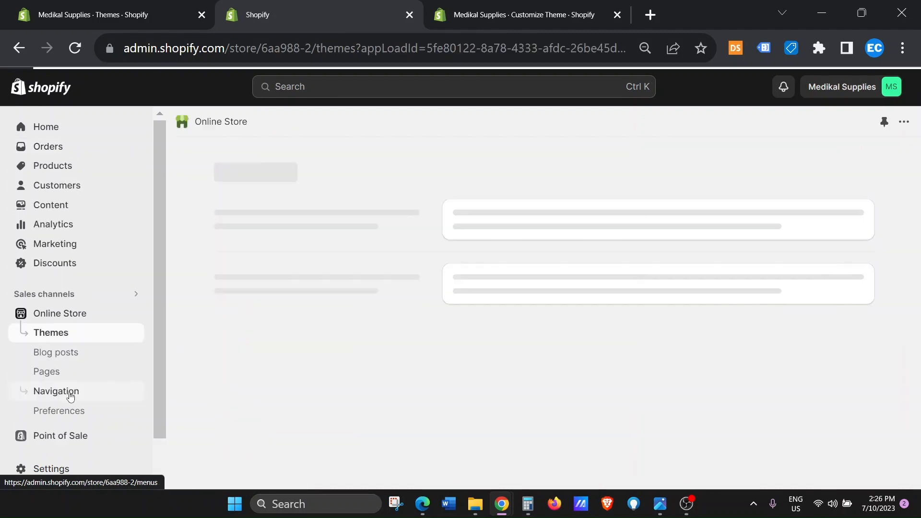
{"action": "left_click", "coordinate": [68, 391]}
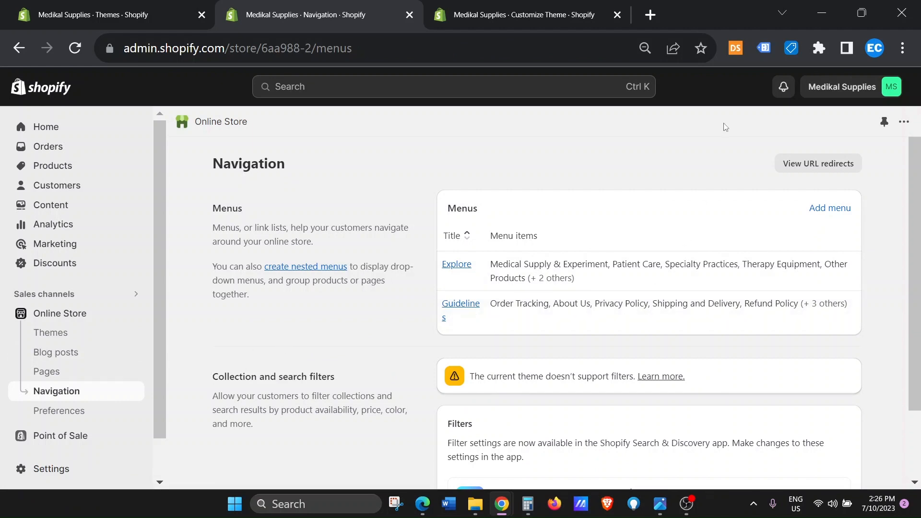
- Switch to the Photos app with the Front end.png mockup and examine its header, banner, Blood Pressure products and Featured collections
{"action": "left_click", "coordinate": [493, 11]}
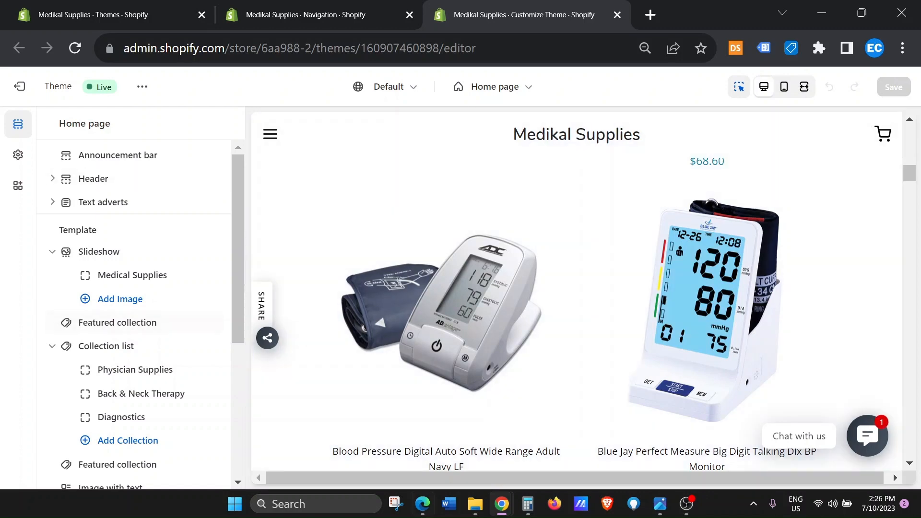
{"action": "left_click", "coordinate": [661, 508]}
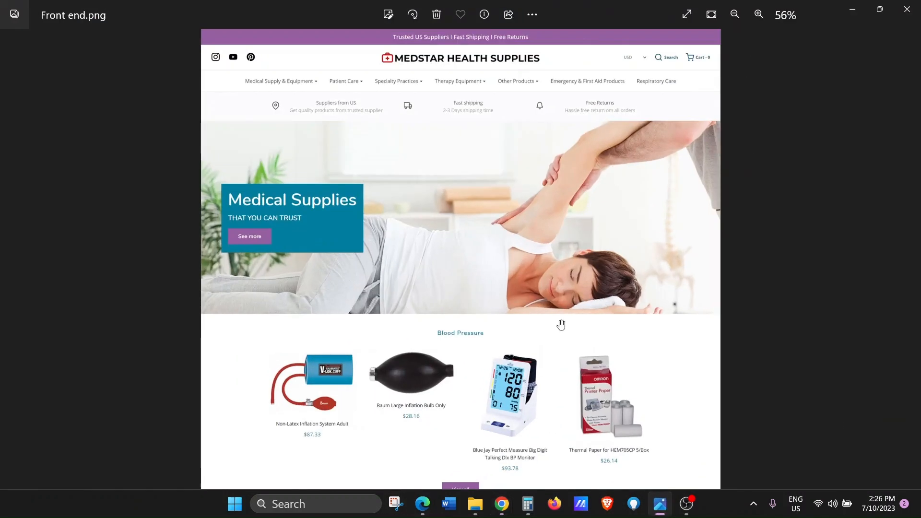
{"action": "scroll", "coordinate": [504, 270], "scroll_direction": "down", "scroll_amount": 1}
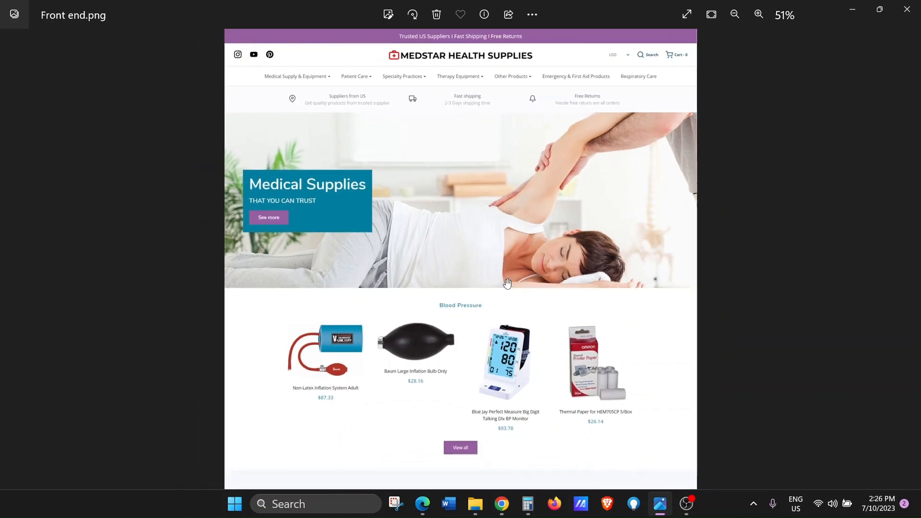
{"action": "scroll", "coordinate": [516, 338], "scroll_direction": "down", "scroll_amount": 3}
{"action": "scroll", "coordinate": [537, 374], "scroll_direction": "down", "scroll_amount": 2}
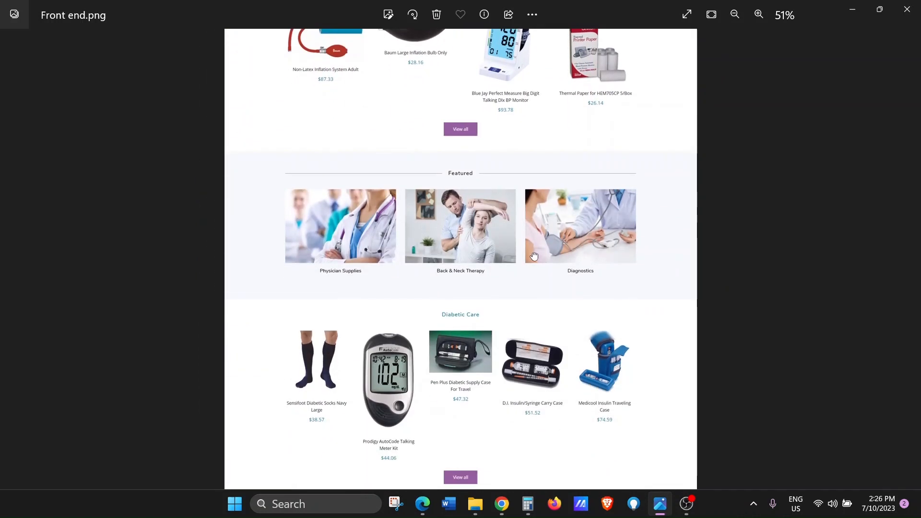
{"action": "scroll", "coordinate": [494, 336], "scroll_direction": "up", "scroll_amount": 4}
{"action": "scroll", "coordinate": [490, 200], "scroll_direction": "up", "scroll_amount": 1}
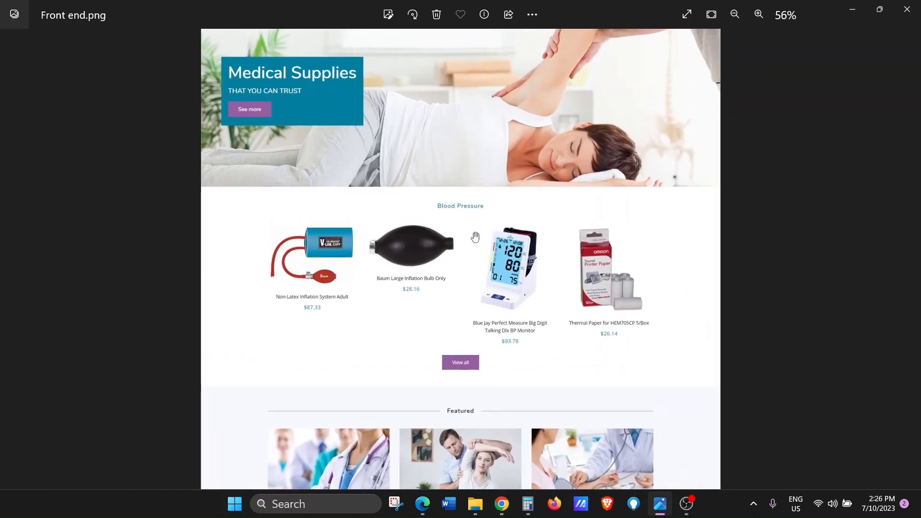
{"action": "scroll", "coordinate": [473, 237], "scroll_direction": "up", "scroll_amount": 2}
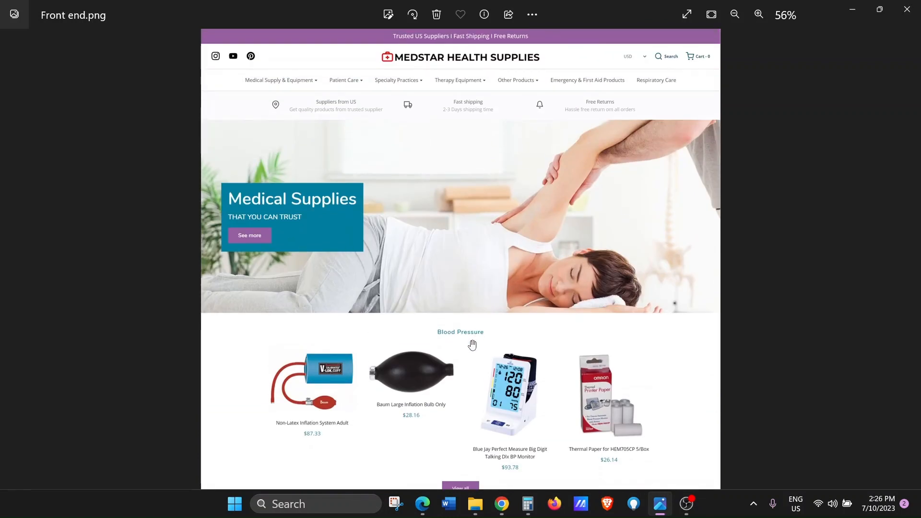
{"action": "scroll", "coordinate": [475, 345], "scroll_direction": "down", "scroll_amount": 1}
{"action": "left_click_drag", "start_coordinate": [469, 381], "coordinate": [451, 242]}
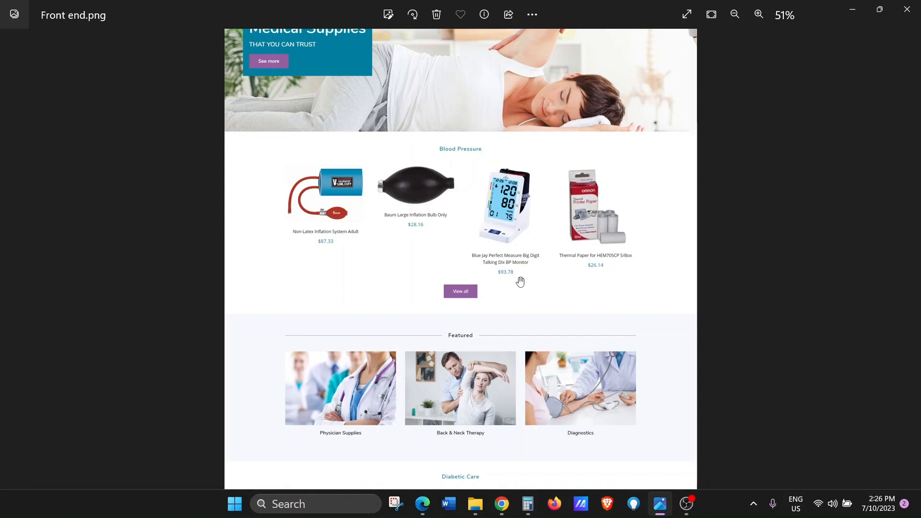
- Enlarge the mockup to 68% and examine its Blood Pressure, Featured and Diabetic Care sections more closely
{"action": "scroll", "coordinate": [521, 280], "scroll_direction": "up", "scroll_amount": 2}
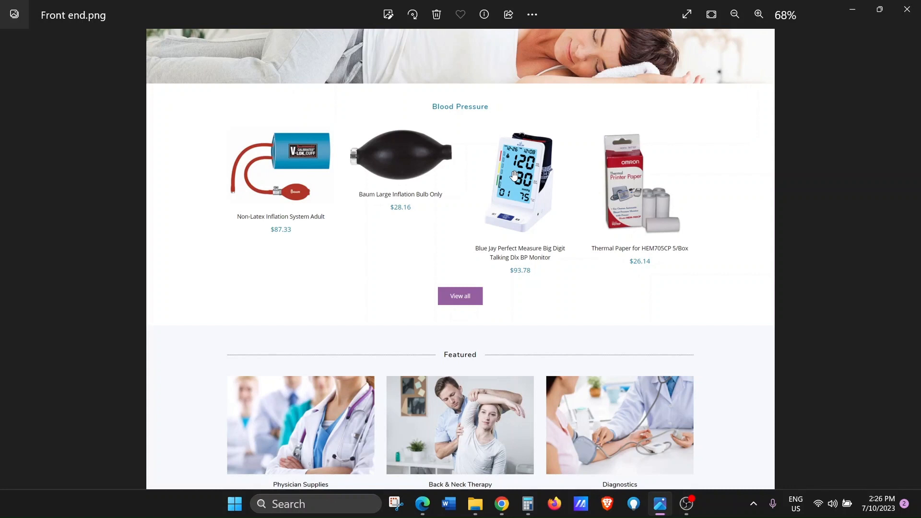
{"action": "scroll", "coordinate": [501, 172], "scroll_direction": "up", "scroll_amount": 3}
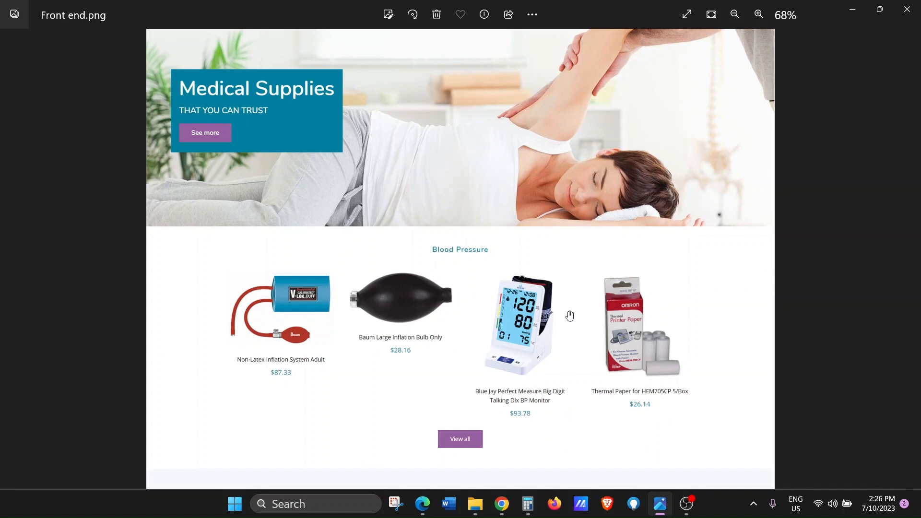
{"action": "left_click_drag", "start_coordinate": [594, 423], "coordinate": [592, 219]}
{"action": "left_click_drag", "start_coordinate": [598, 339], "coordinate": [595, 159]}
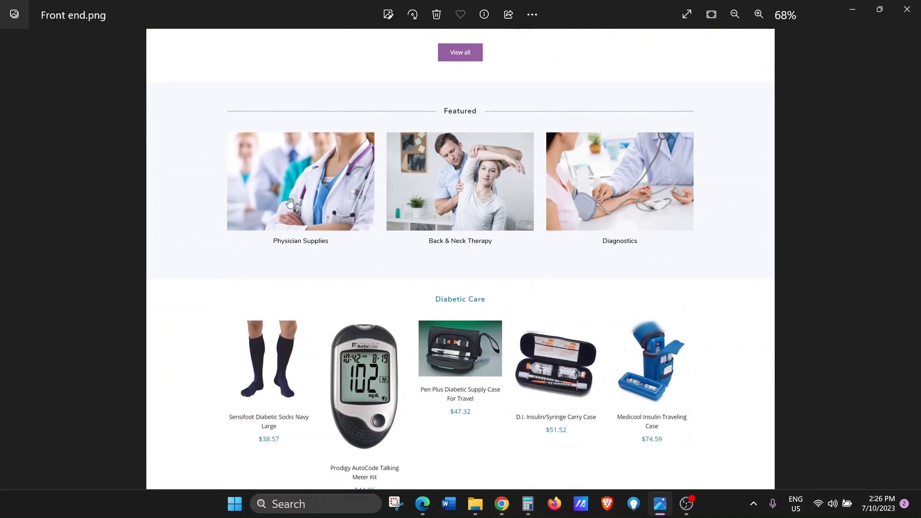
{"action": "left_click_drag", "start_coordinate": [578, 461], "coordinate": [580, 267]}
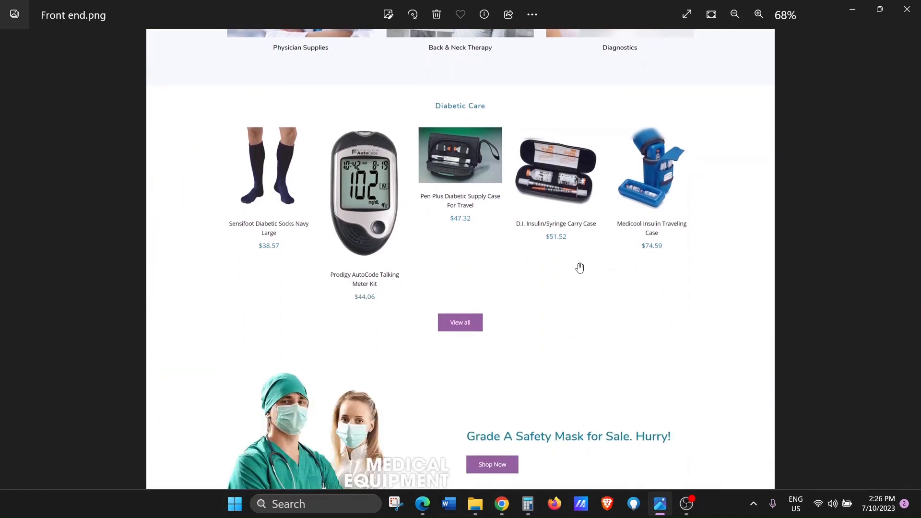
{"action": "left_click_drag", "start_coordinate": [603, 388], "coordinate": [603, 339]}
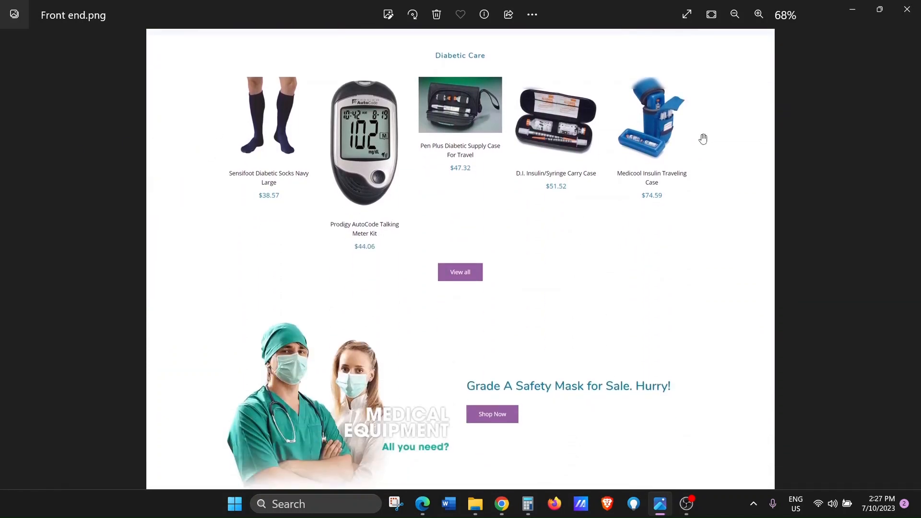
- Examine the mockup's lower sections, from the safety mask banner and Physical Therapy products through Best Seller to the journal posts and footer
{"action": "scroll", "coordinate": [520, 269], "scroll_direction": "down", "scroll_amount": 3}
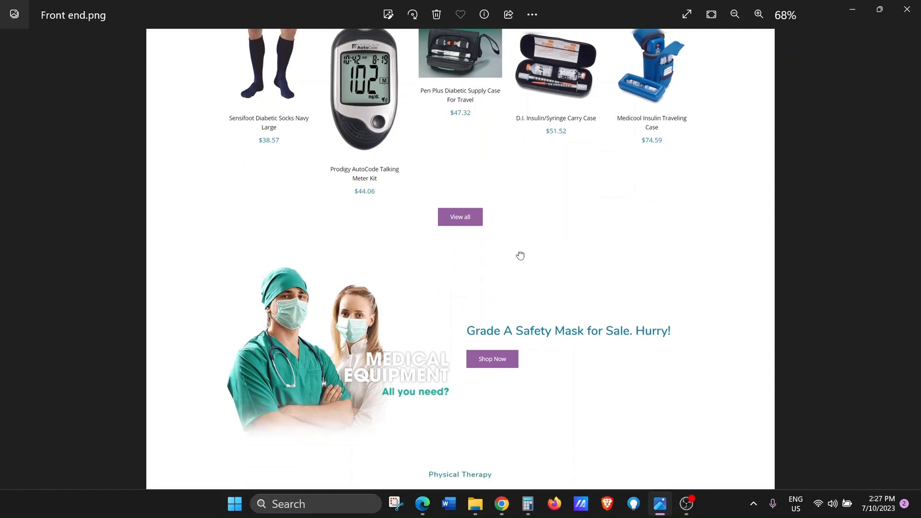
{"action": "scroll", "coordinate": [588, 434], "scroll_direction": "down", "scroll_amount": 4}
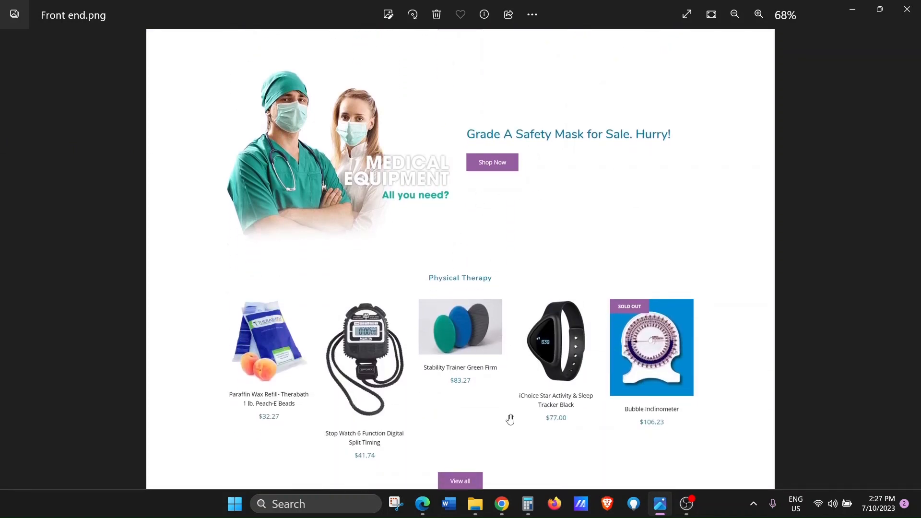
{"action": "left_click_drag", "start_coordinate": [528, 413], "coordinate": [538, 280]}
{"action": "scroll", "coordinate": [643, 378], "scroll_direction": "down", "scroll_amount": 4}
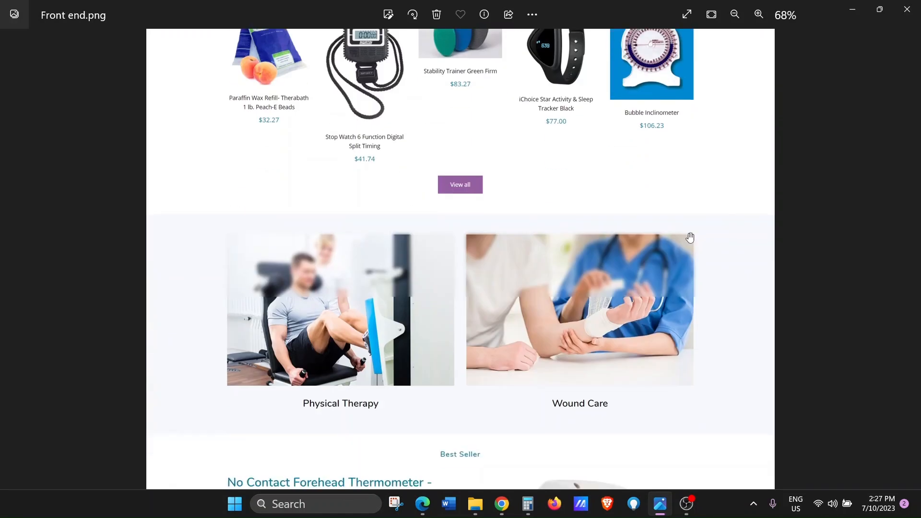
{"action": "scroll", "coordinate": [547, 419], "scroll_direction": "down", "scroll_amount": 7}
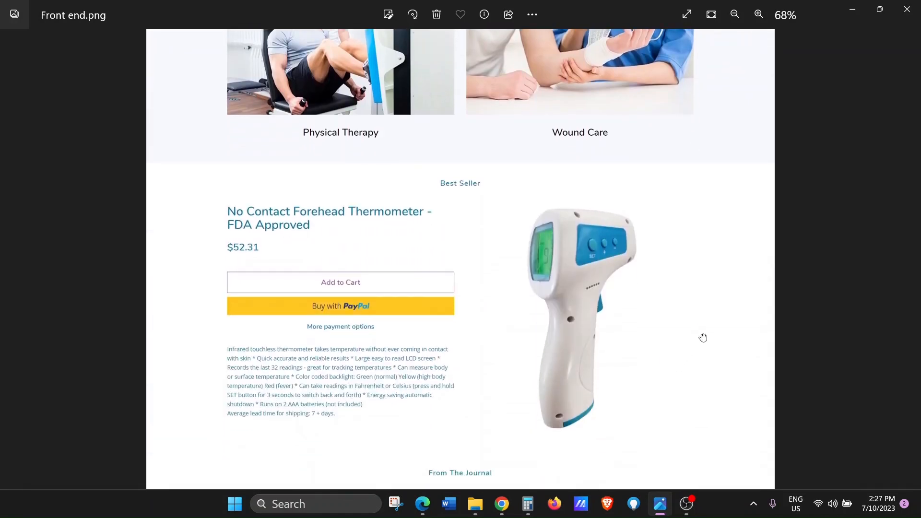
{"action": "scroll", "coordinate": [419, 440], "scroll_direction": "down", "scroll_amount": 8}
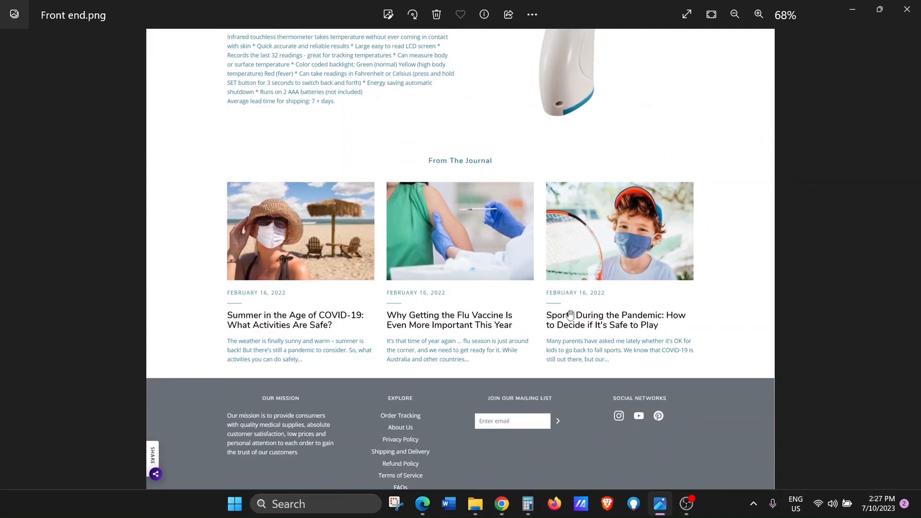
- Review the mockup's sections in reverse, from the journal posts back up to the Medical Supplies banner
{"action": "scroll", "coordinate": [654, 252], "scroll_direction": "up", "scroll_amount": 1}
{"action": "scroll", "coordinate": [654, 252], "scroll_direction": "up", "scroll_amount": 8}
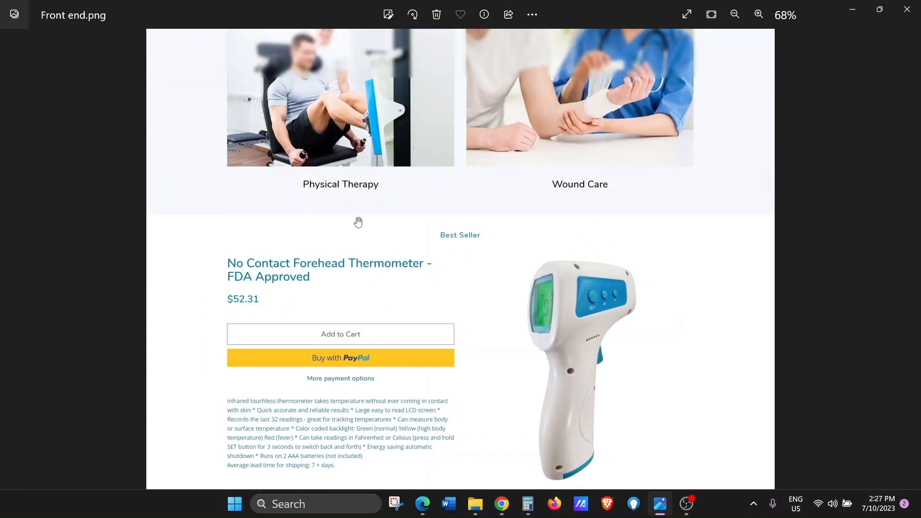
{"action": "scroll", "coordinate": [589, 187], "scroll_direction": "up", "scroll_amount": 6}
{"action": "scroll", "coordinate": [589, 187], "scroll_direction": "up", "scroll_amount": 20}
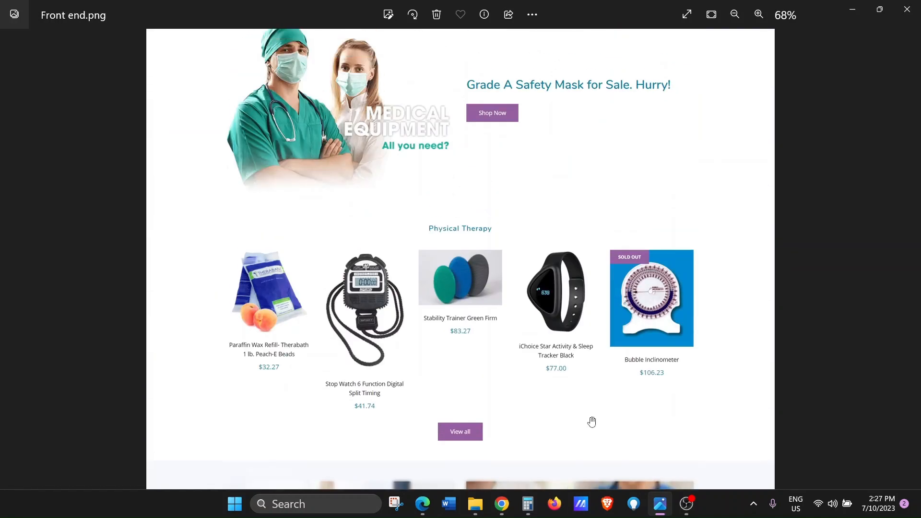
{"action": "scroll", "coordinate": [353, 220], "scroll_direction": "up", "scroll_amount": 9}
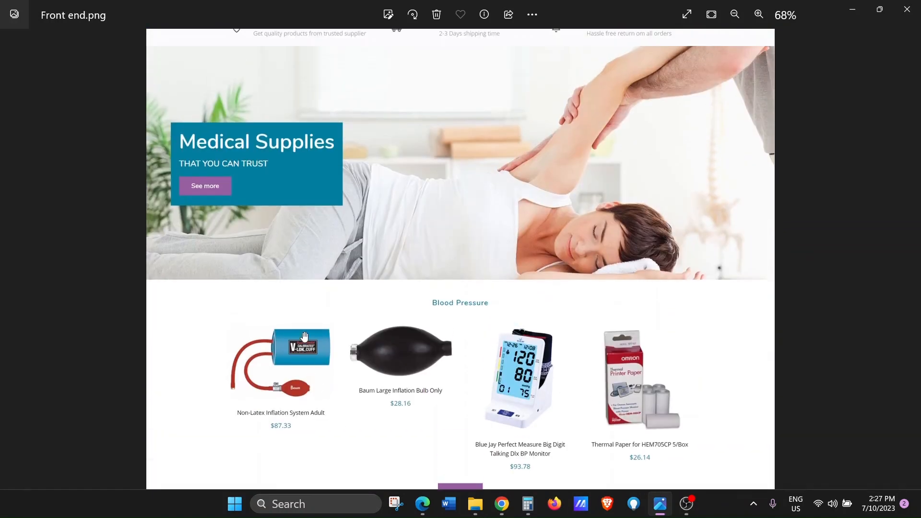
- Compare the mockup with the theme editor in Chrome and inspect the image settings of the Medical Supplies slide
{"action": "mouse_move", "coordinate": [502, 504]}
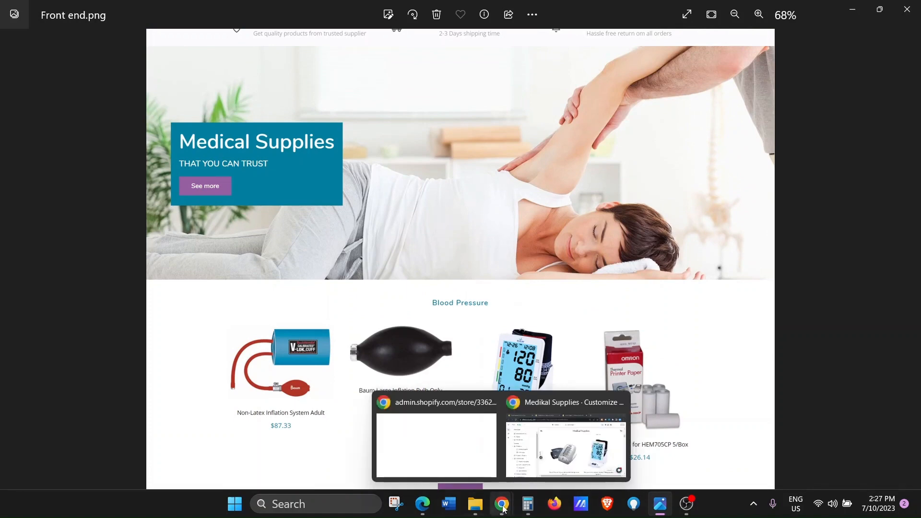
{"action": "left_click", "coordinate": [549, 438]}
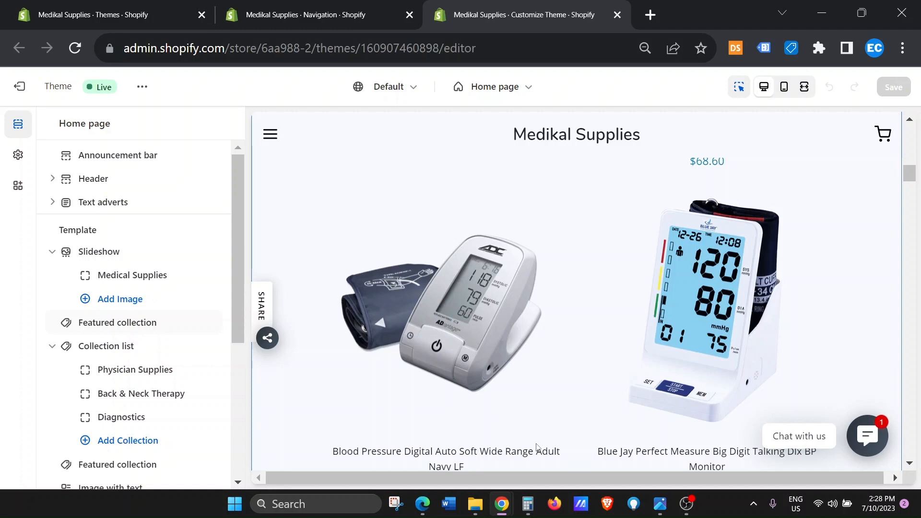
{"action": "left_click", "coordinate": [661, 505]}
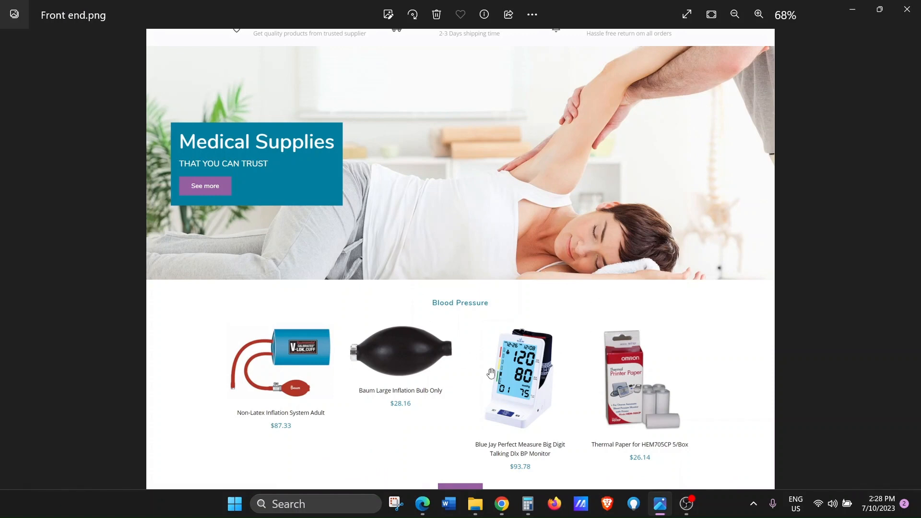
{"action": "key", "text": "alt+Tab"}
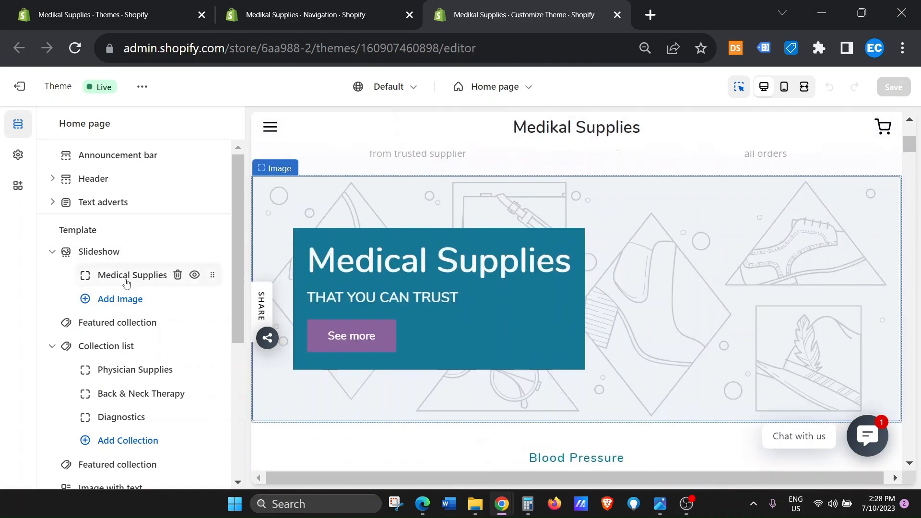
{"action": "left_click", "coordinate": [129, 277]}
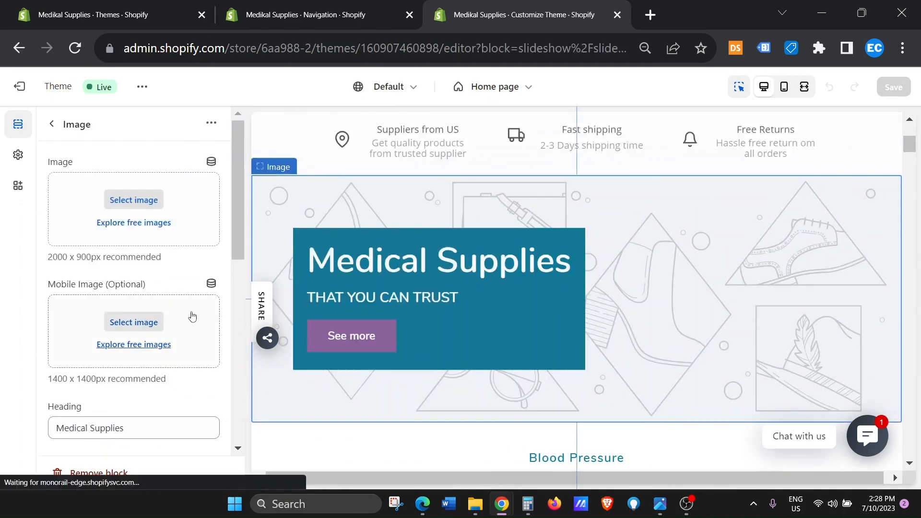
{"action": "left_click", "coordinate": [52, 124]}
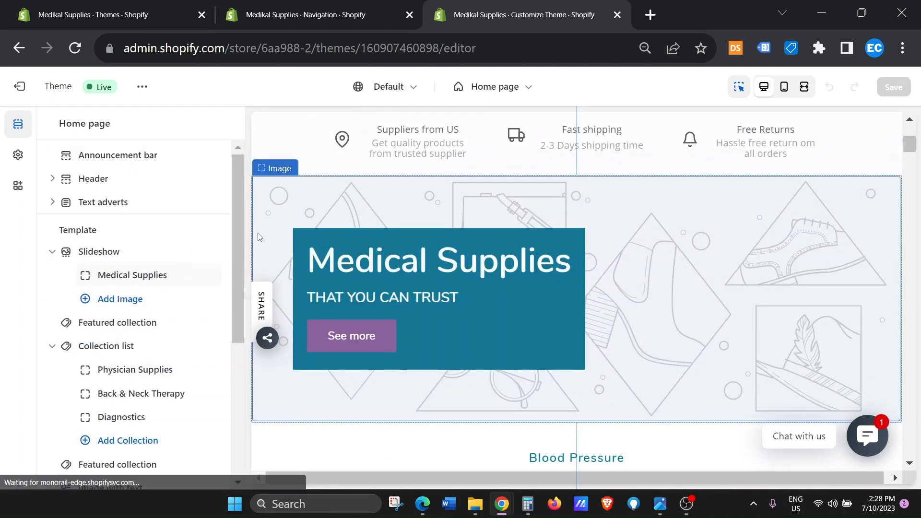
- Check the home page preview in fullscreen, return to desktop view and look through the home page's section list
{"action": "left_click", "coordinate": [804, 91]}
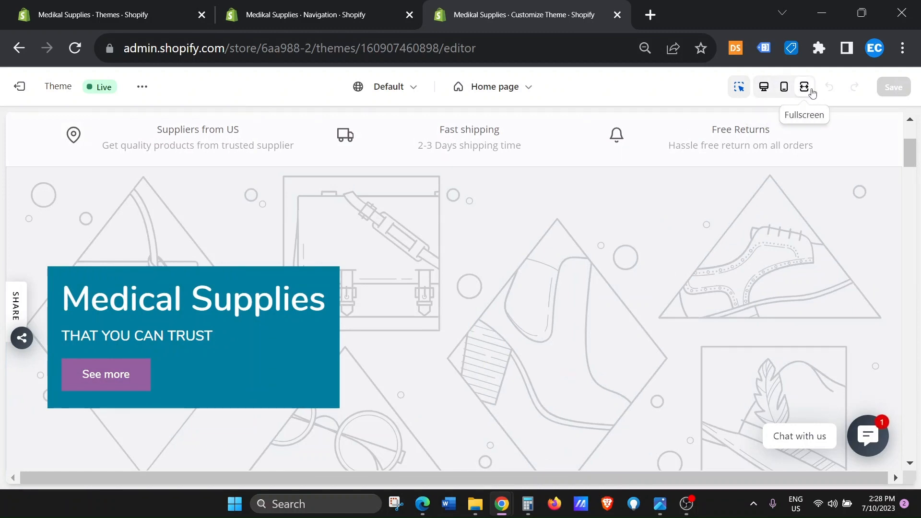
{"action": "left_click", "coordinate": [765, 87]}
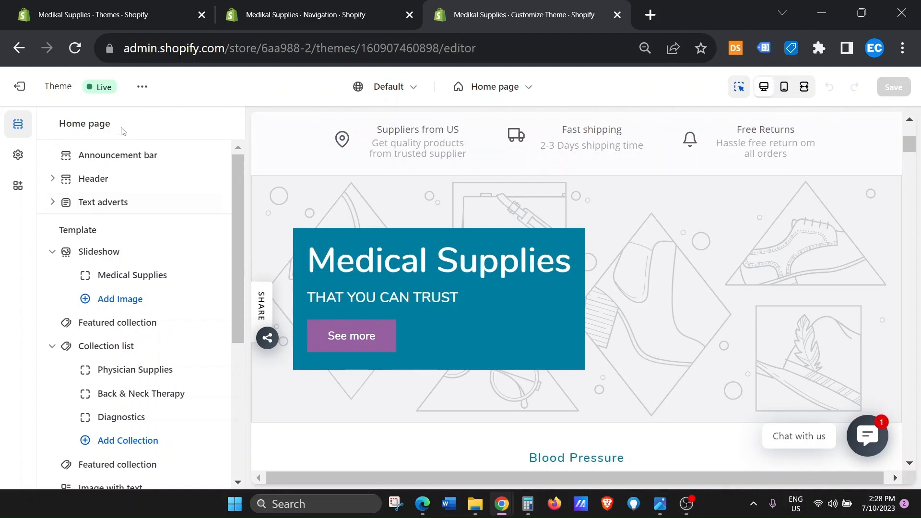
{"action": "scroll", "coordinate": [107, 335], "scroll_direction": "down", "scroll_amount": 5}
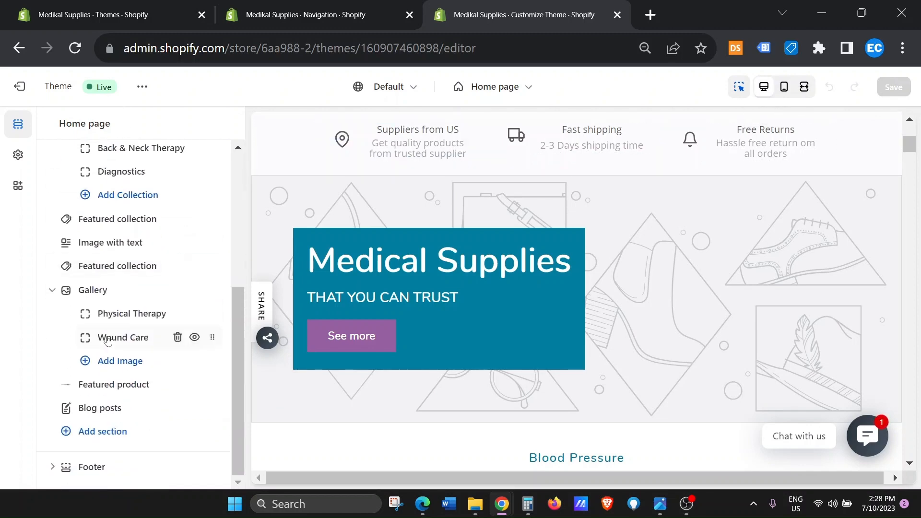
{"action": "scroll", "coordinate": [155, 399], "scroll_direction": "up", "scroll_amount": 5}
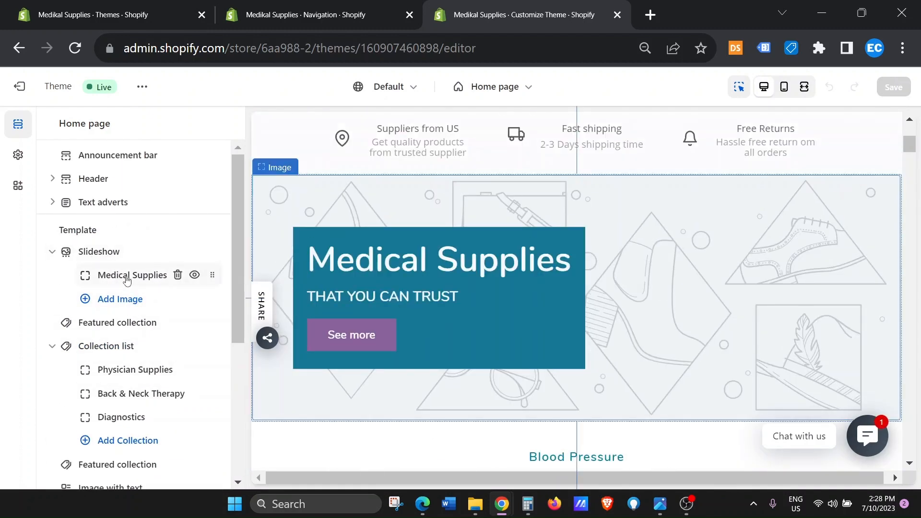
- Set the Medical Supplies slide's image to the slide_09-1920x715 JPG from the store library
{"action": "left_click", "coordinate": [127, 277]}
{"action": "left_click", "coordinate": [133, 200]}
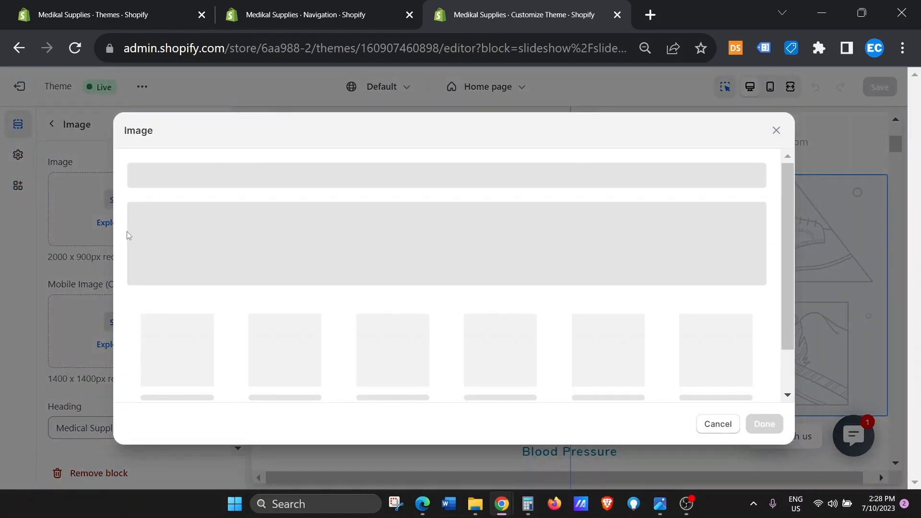
{"action": "scroll", "coordinate": [576, 307], "scroll_direction": "down", "scroll_amount": 2}
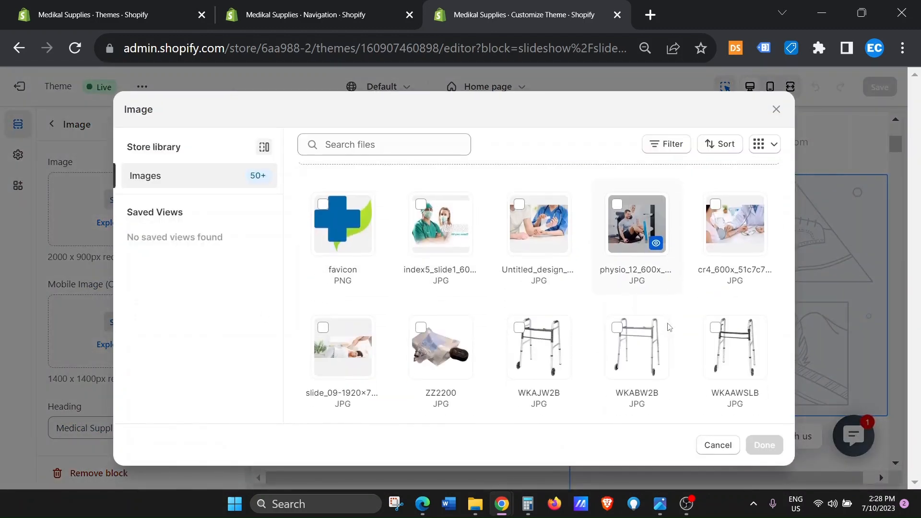
{"action": "left_click", "coordinate": [343, 350]}
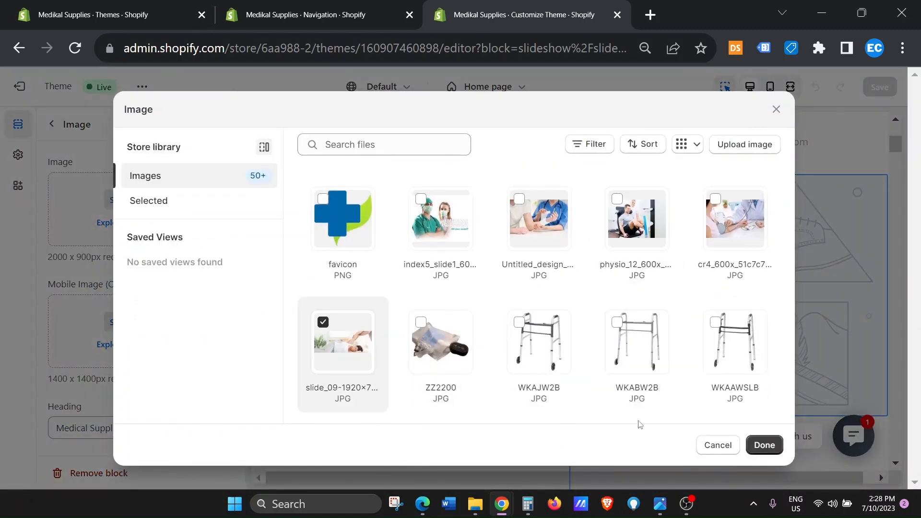
{"action": "left_click", "coordinate": [764, 445]}
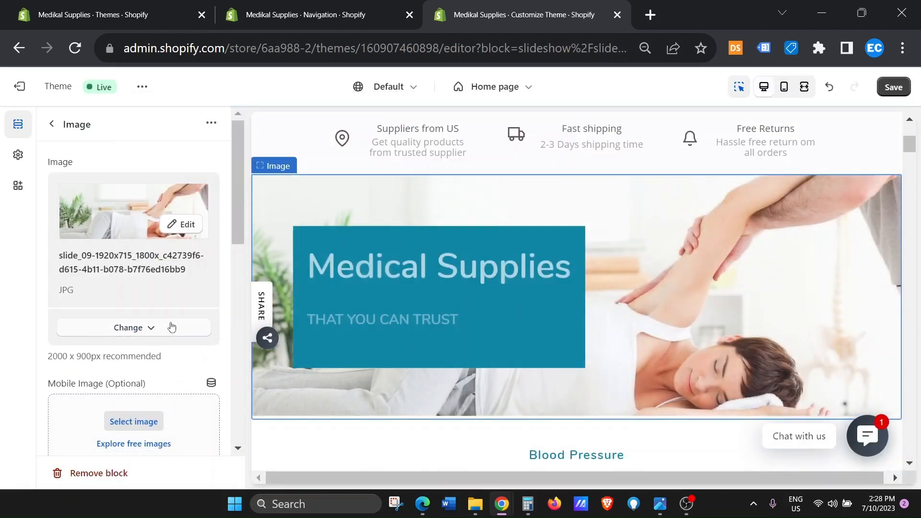
- Review the slide's heading and subheading fields, including the AI rewriting options for the subheading text
{"action": "scroll", "coordinate": [171, 328], "scroll_direction": "down", "scroll_amount": 5}
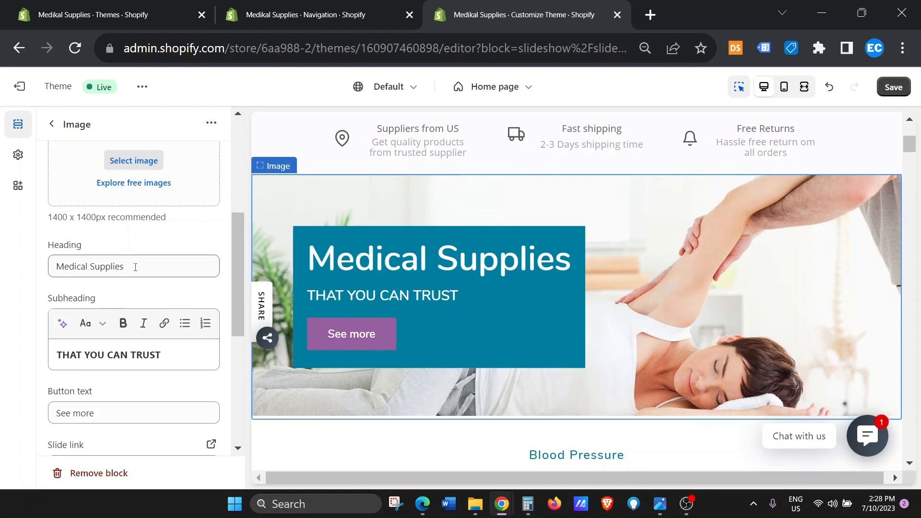
{"action": "left_click_drag", "start_coordinate": [134, 266], "coordinate": [52, 267]}
{"action": "scroll", "coordinate": [158, 296], "scroll_direction": "down", "scroll_amount": 2}
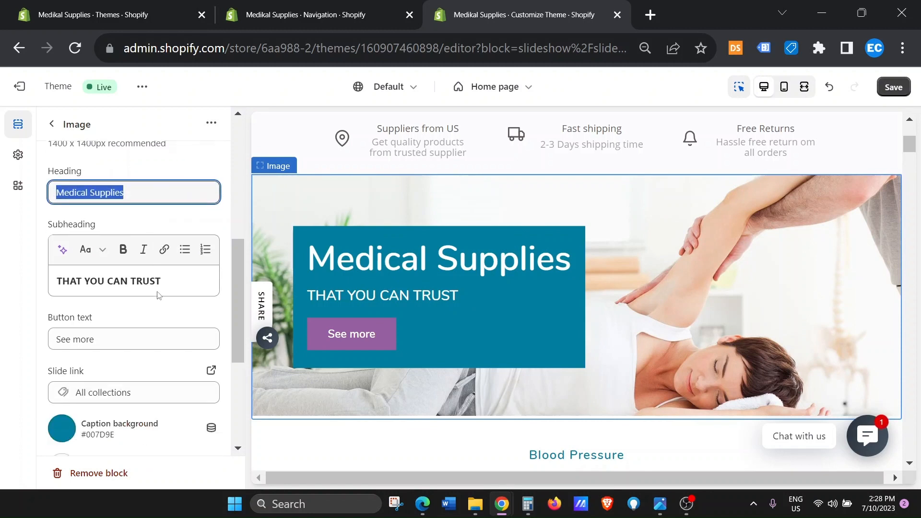
{"action": "left_click_drag", "start_coordinate": [173, 269], "coordinate": [51, 269]}
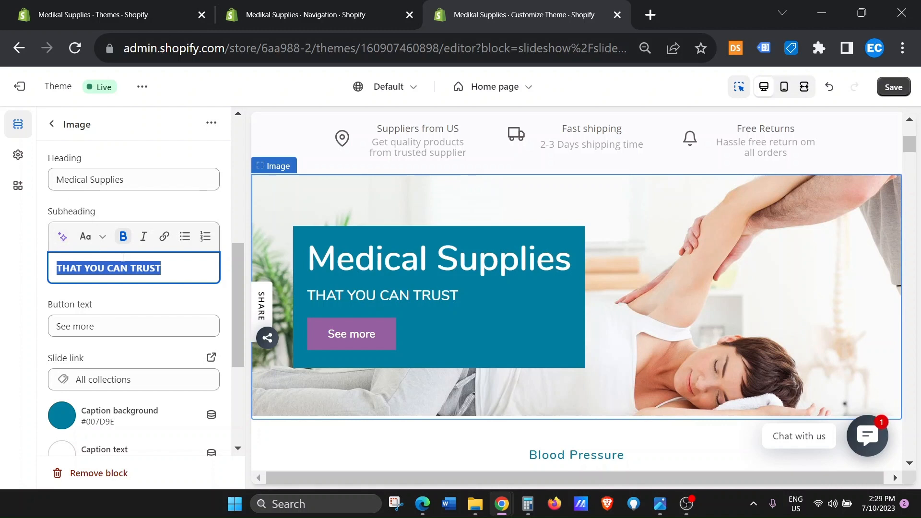
{"action": "left_click", "coordinate": [64, 238]}
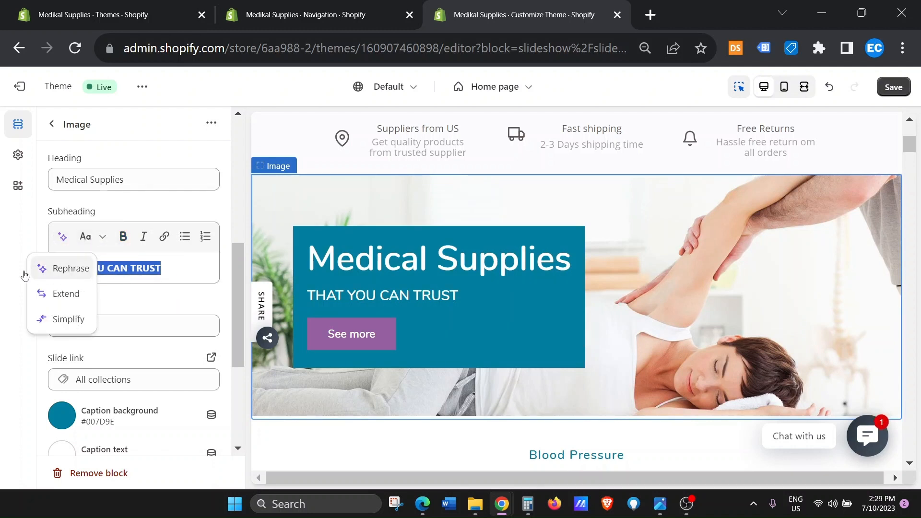
{"action": "left_click", "coordinate": [20, 228]}
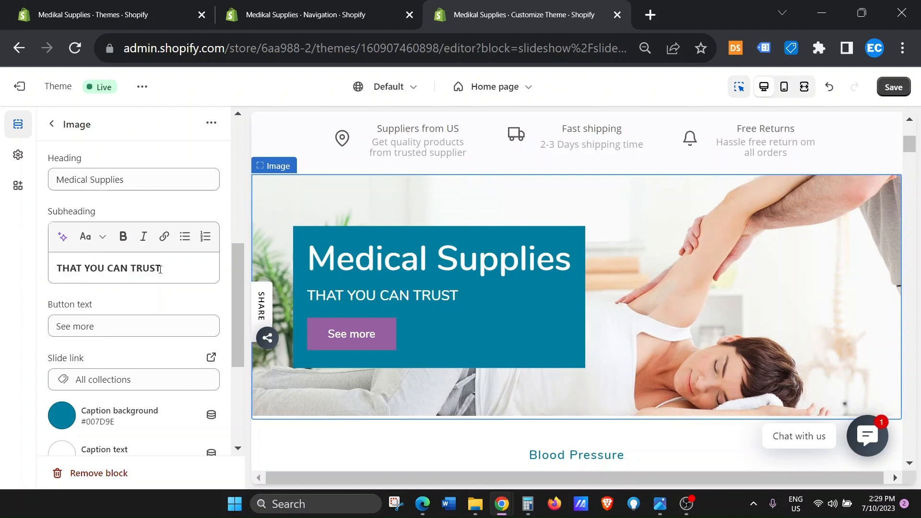
{"action": "left_click_drag", "start_coordinate": [161, 269], "coordinate": [48, 268]}
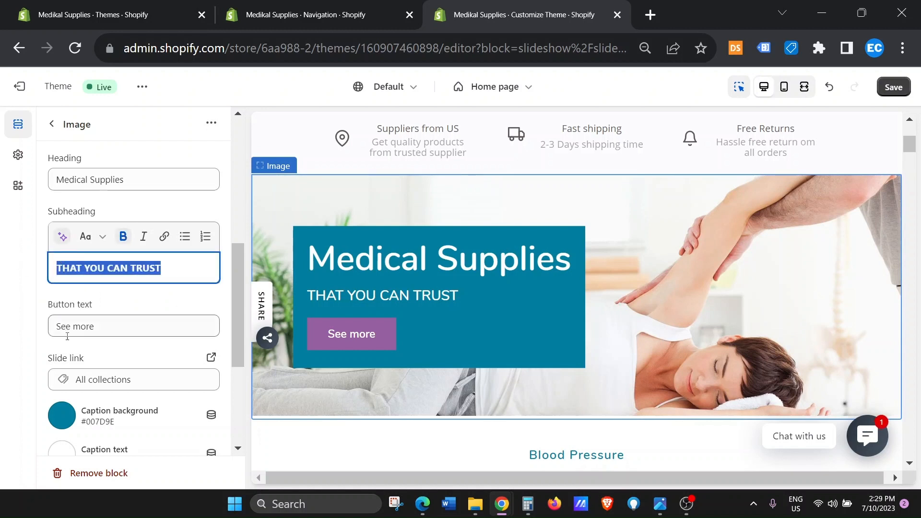
{"action": "left_click_drag", "start_coordinate": [462, 296], "coordinate": [408, 279]}
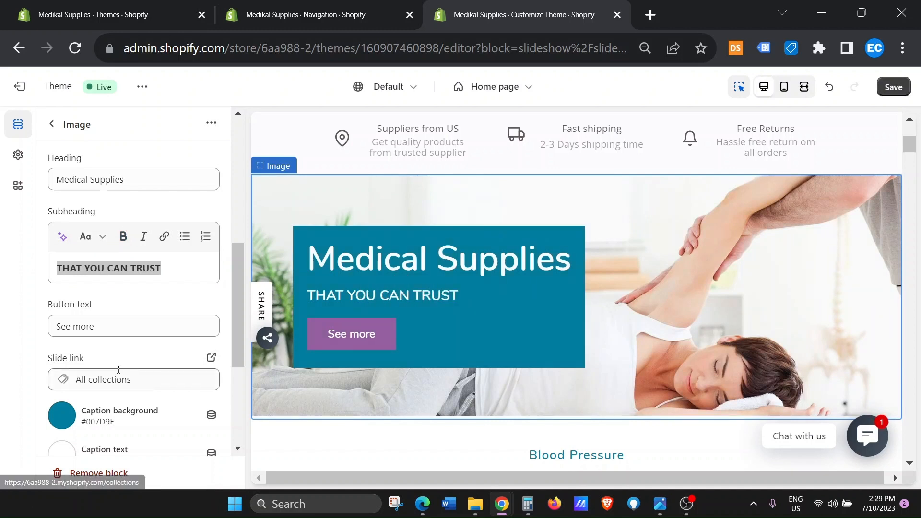
- Examine the slide's link, caption and button colors, caption alignment, and the recommended size of the optional mobile image
{"action": "scroll", "coordinate": [115, 336], "scroll_direction": "down", "scroll_amount": 2}
{"action": "scroll", "coordinate": [120, 365], "scroll_direction": "down", "scroll_amount": 3}
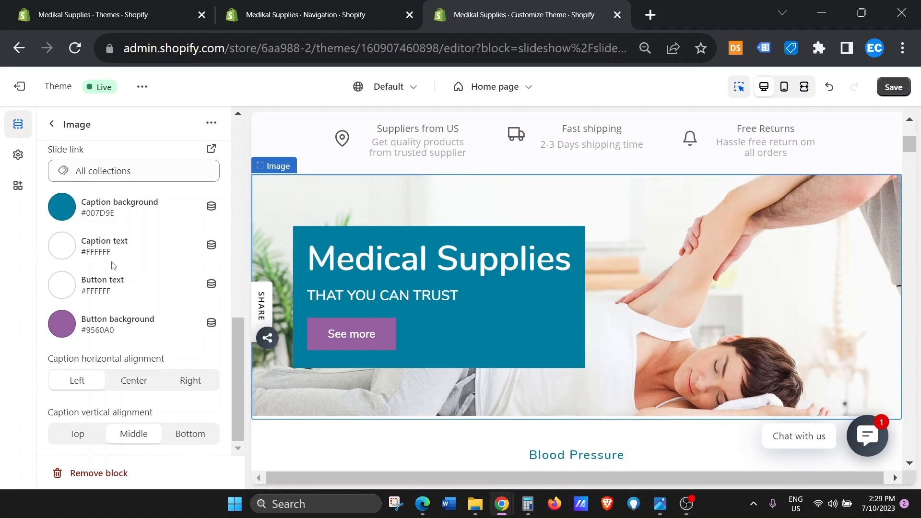
{"action": "scroll", "coordinate": [113, 265], "scroll_direction": "up", "scroll_amount": 10}
{"action": "scroll", "coordinate": [112, 265], "scroll_direction": "down", "scroll_amount": 4}
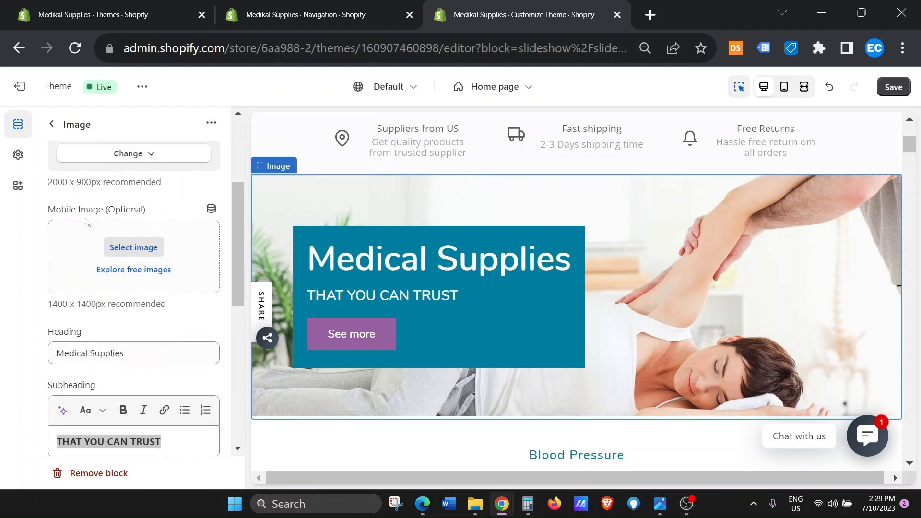
{"action": "left_click_drag", "start_coordinate": [49, 211], "coordinate": [103, 214]}
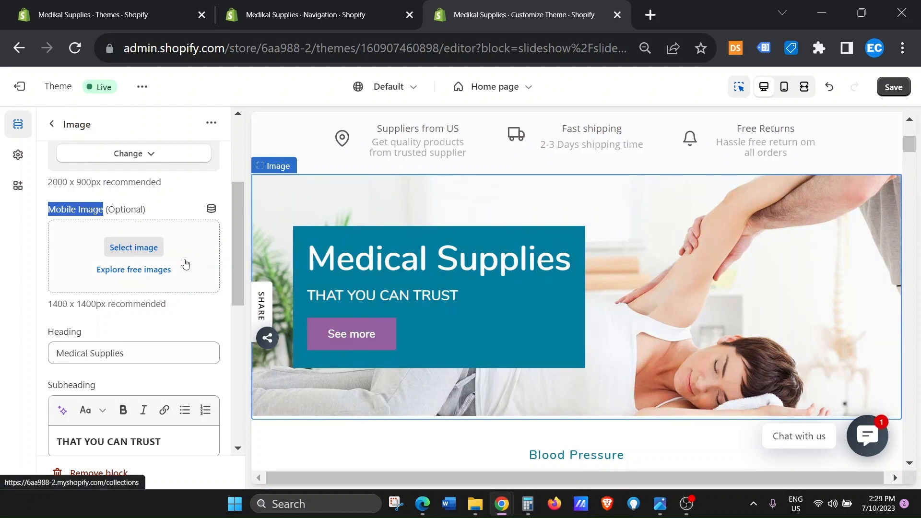
{"action": "scroll", "coordinate": [173, 254], "scroll_direction": "up", "scroll_amount": 4}
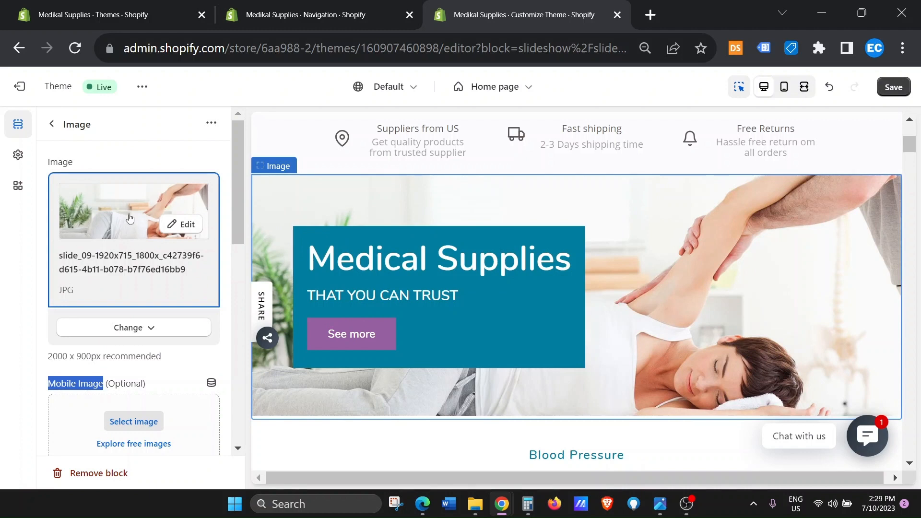
{"action": "scroll", "coordinate": [132, 265], "scroll_direction": "down", "scroll_amount": 4}
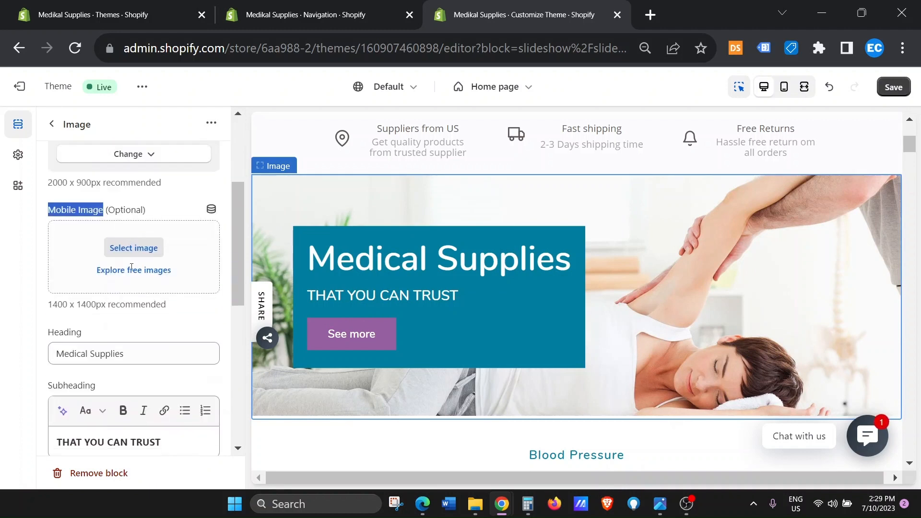
{"action": "left_click_drag", "start_coordinate": [188, 313], "coordinate": [49, 306]}
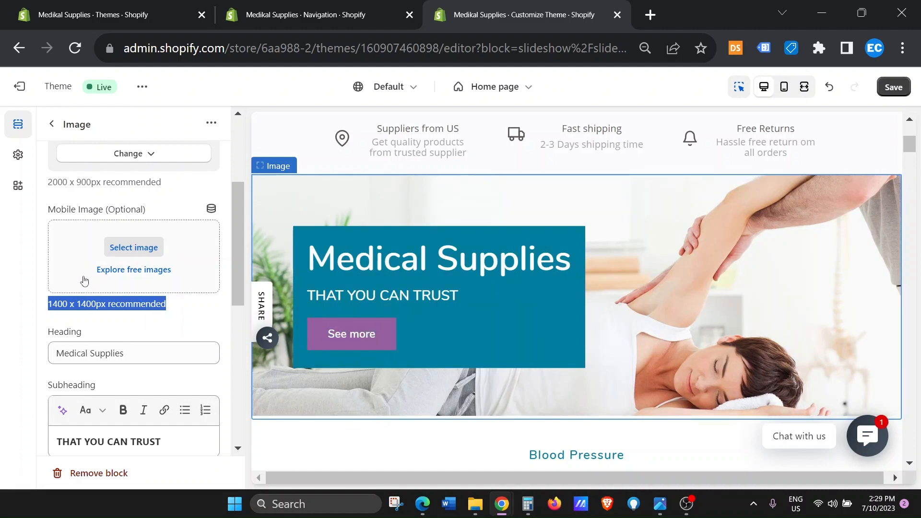
{"action": "left_click_drag", "start_coordinate": [179, 307], "coordinate": [54, 303]}
- Open Canva in a new browser tab, start a new design and recheck the recommended mobile image size in the theme editor
{"action": "left_click", "coordinate": [652, 22]}
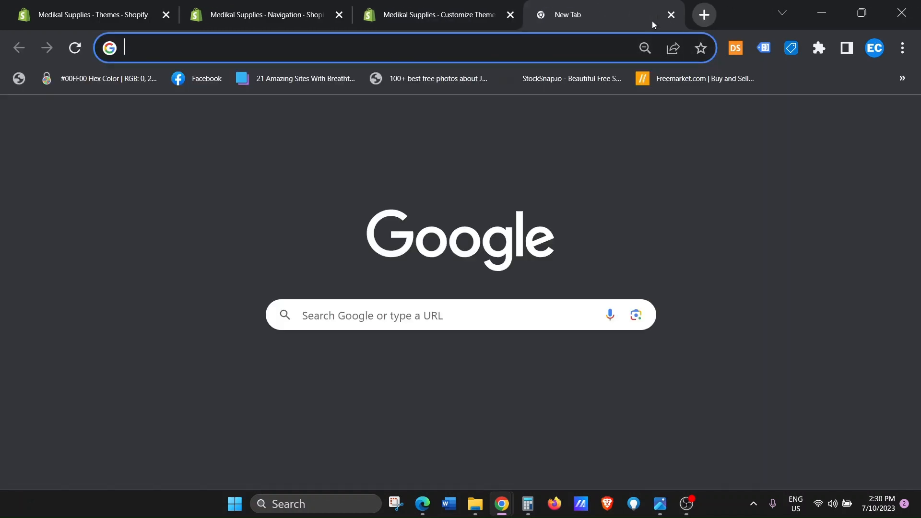
{"action": "type", "text": "CAN"}
{"action": "key", "text": "Return"}
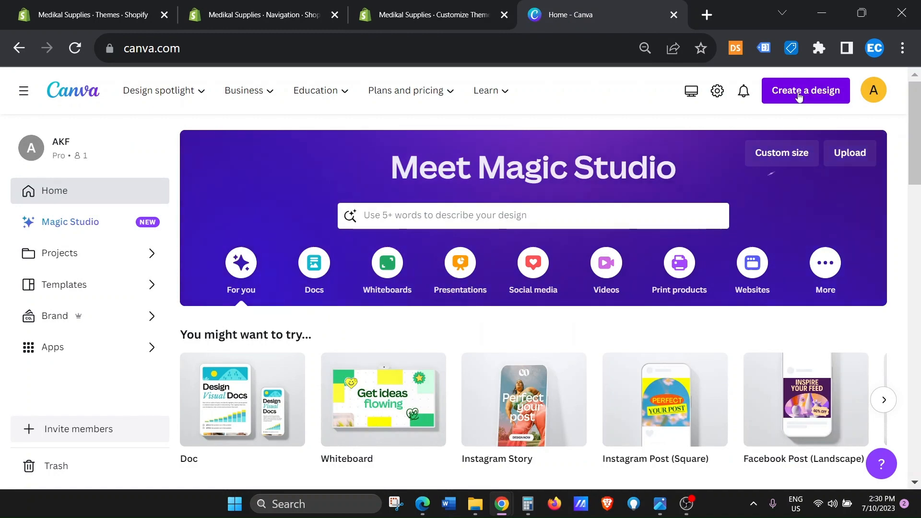
{"action": "left_click", "coordinate": [814, 97]}
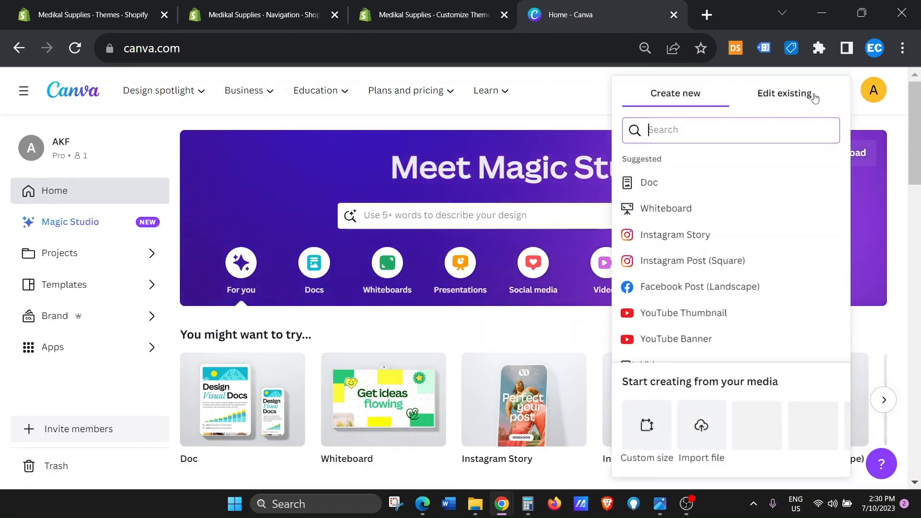
{"action": "left_click", "coordinate": [432, 15]}
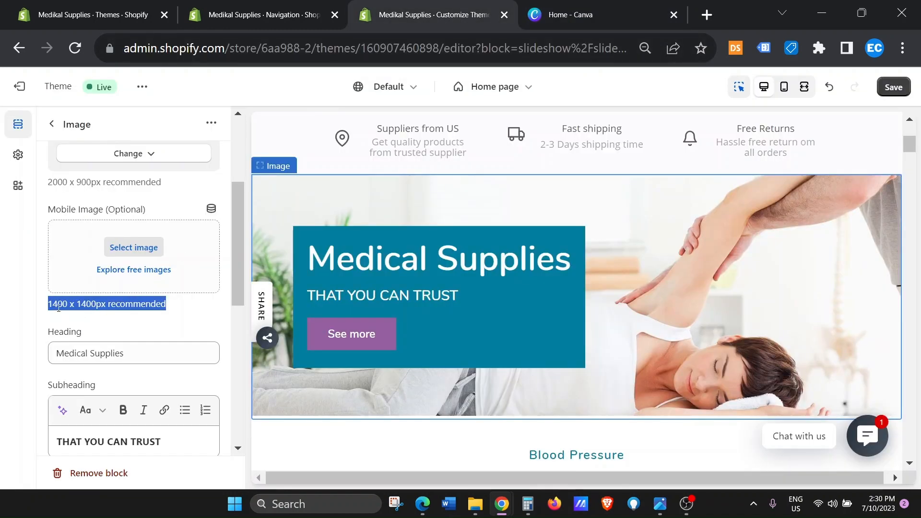
{"action": "left_click", "coordinate": [600, 15]}
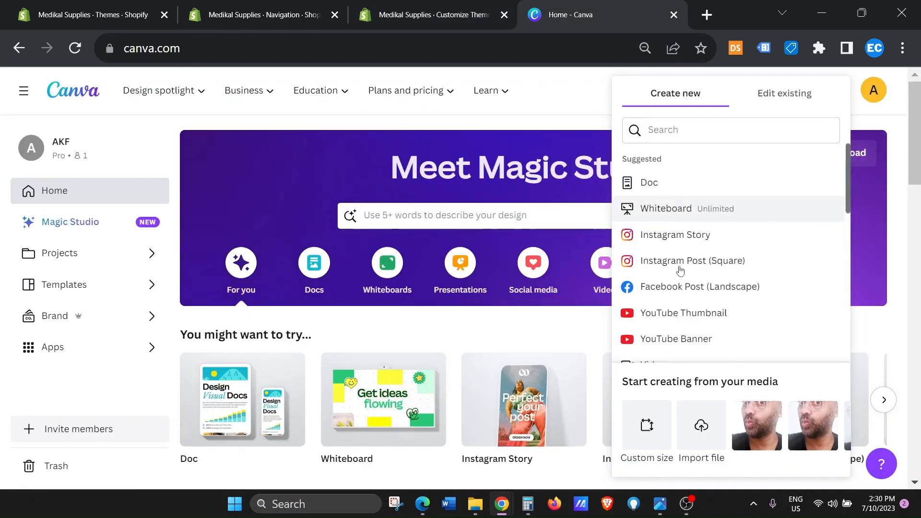
- Create a blank custom-size Canva design of 1400 × 1400 px
{"action": "scroll", "coordinate": [678, 288], "scroll_direction": "down", "scroll_amount": 10}
{"action": "scroll", "coordinate": [678, 352], "scroll_direction": "down", "scroll_amount": 1}
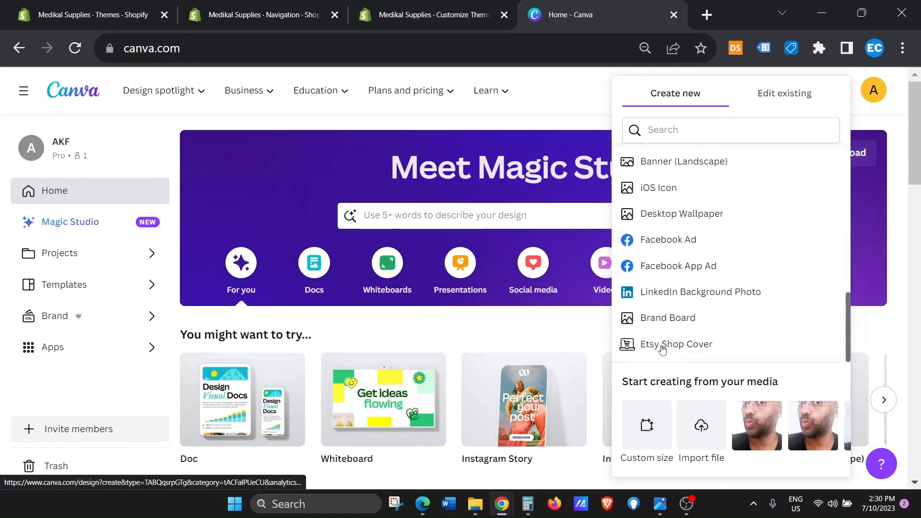
{"action": "left_click", "coordinate": [655, 416]}
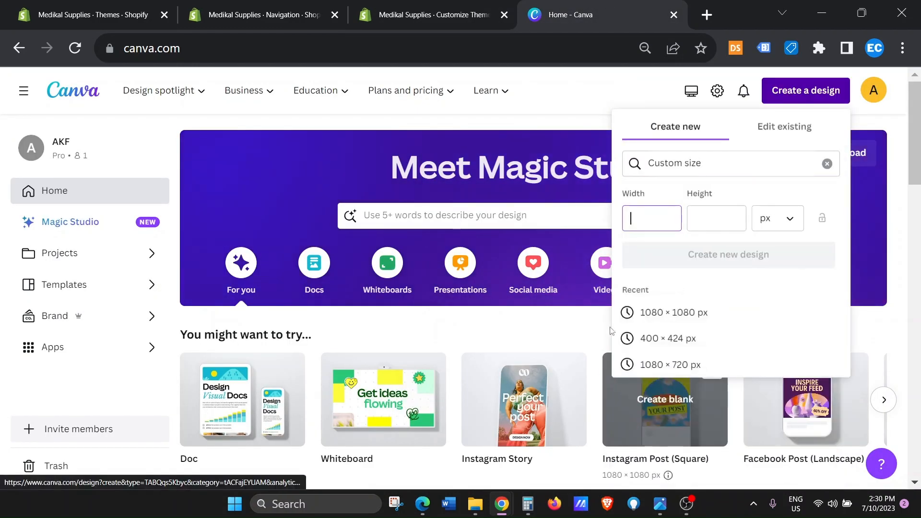
{"action": "type", "text": "1400"}
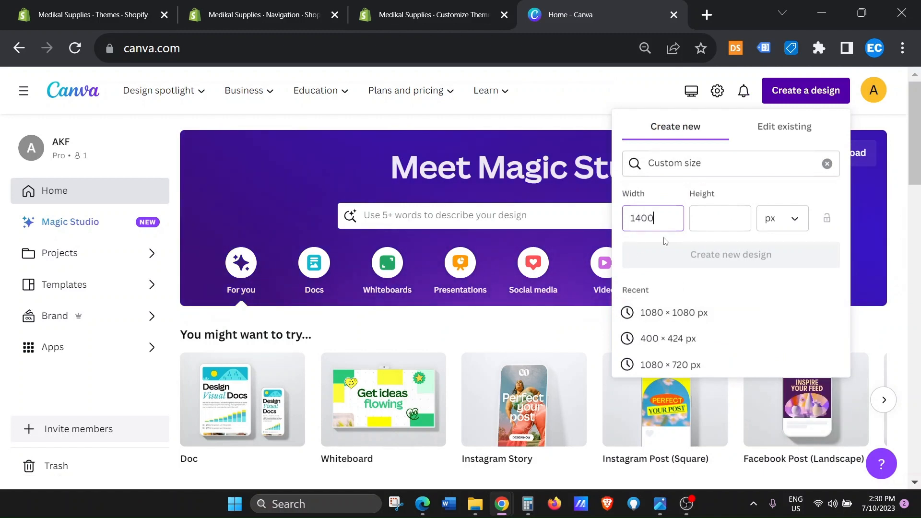
{"action": "key", "text": "Tab"}
{"action": "type", "text": "1400"}
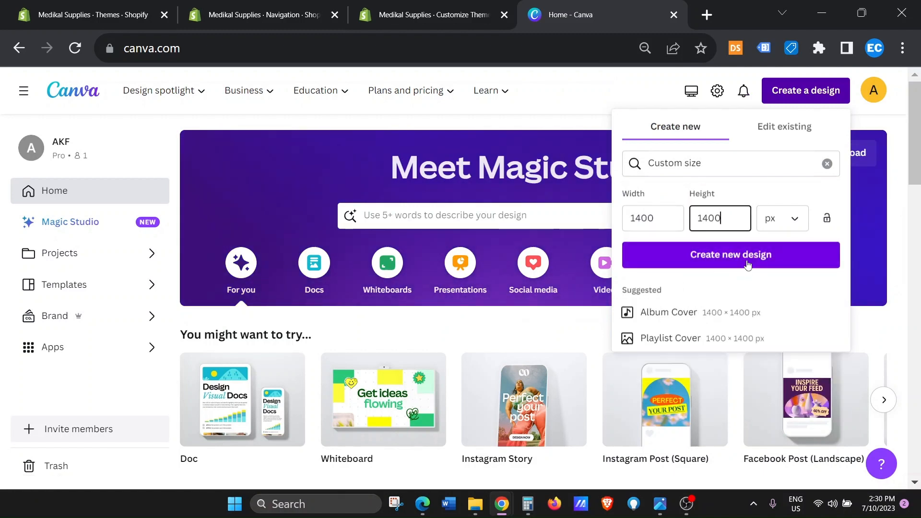
{"action": "left_click", "coordinate": [745, 263]}
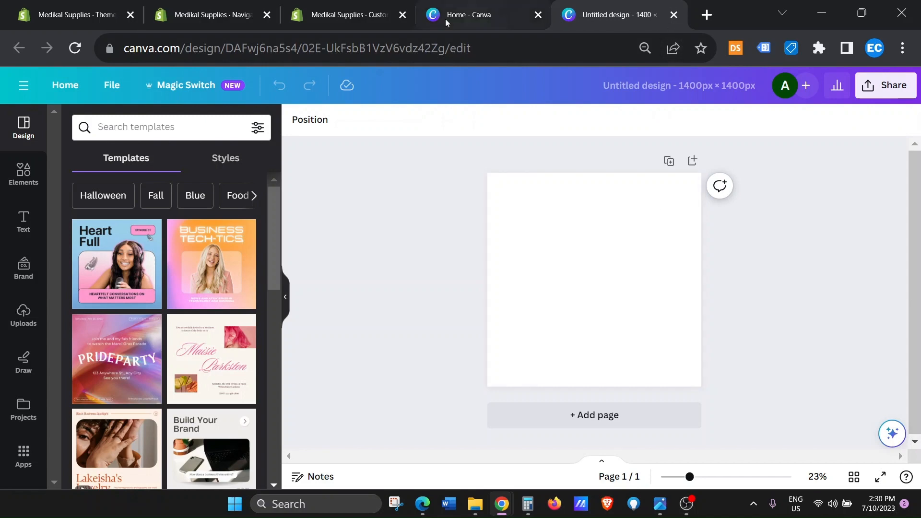
- Return to the Shopify theme editor, leave the slide's settings and check the Blood Pressure products in fullscreen and desktop previews
{"action": "left_click", "coordinate": [336, 13]}
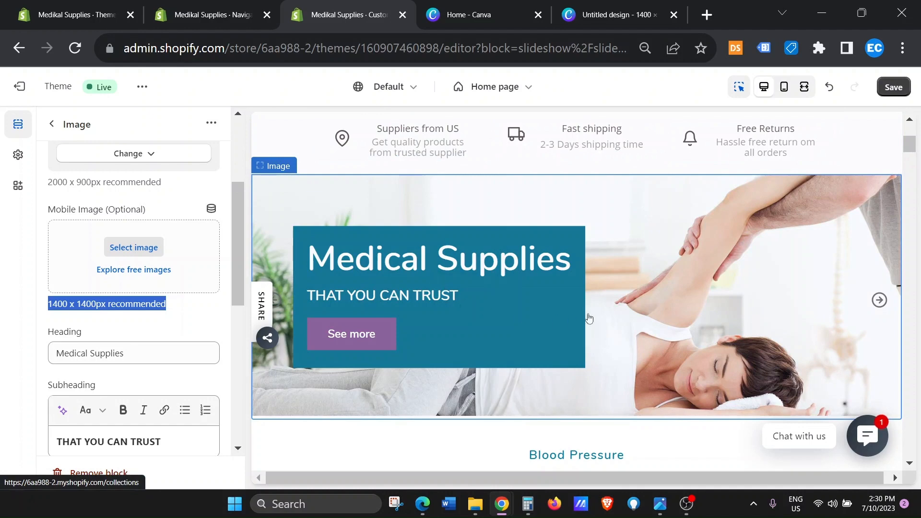
{"action": "scroll", "coordinate": [583, 298], "scroll_direction": "down", "scroll_amount": 2}
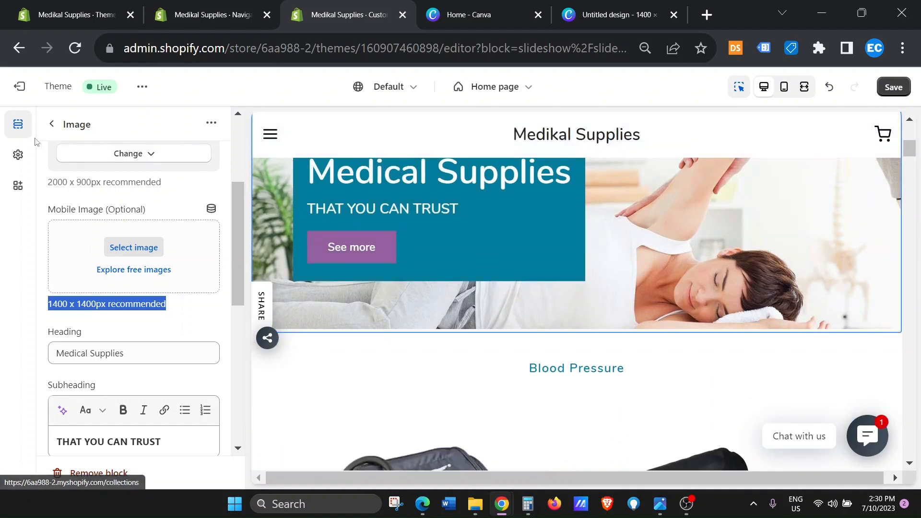
{"action": "left_click", "coordinate": [52, 124]}
{"action": "scroll", "coordinate": [534, 300], "scroll_direction": "down", "scroll_amount": 4}
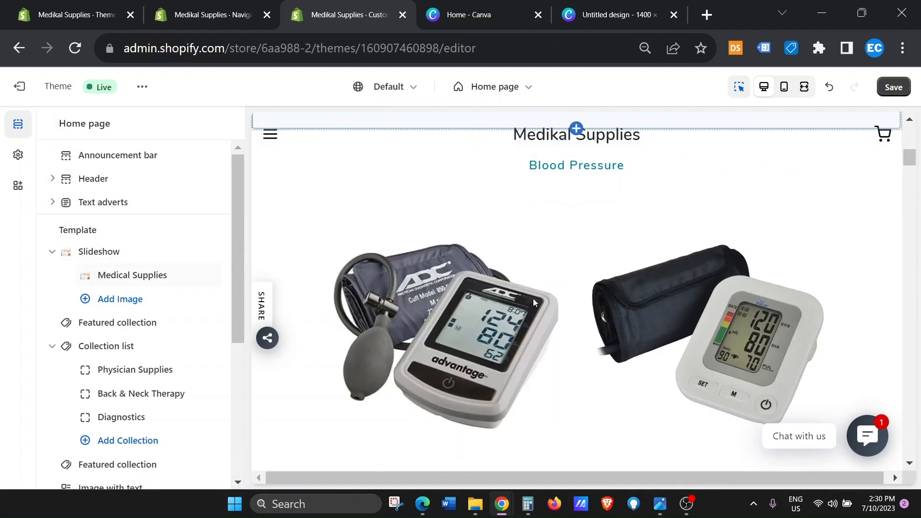
{"action": "left_click", "coordinate": [804, 86]}
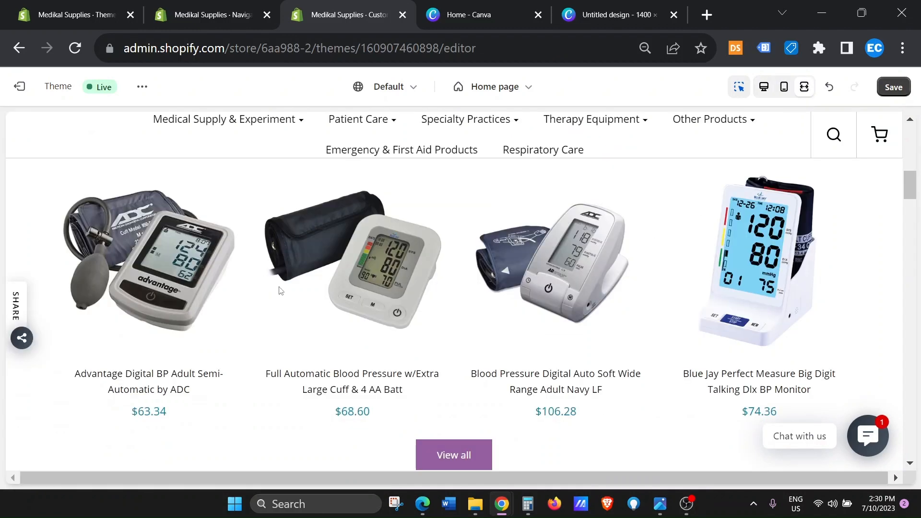
{"action": "scroll", "coordinate": [507, 308], "scroll_direction": "up", "scroll_amount": 2}
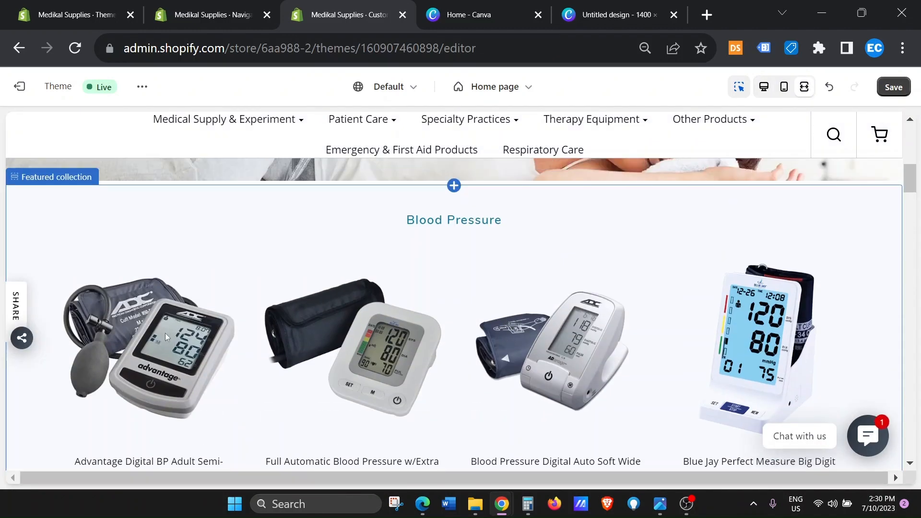
{"action": "left_click", "coordinate": [764, 87]}
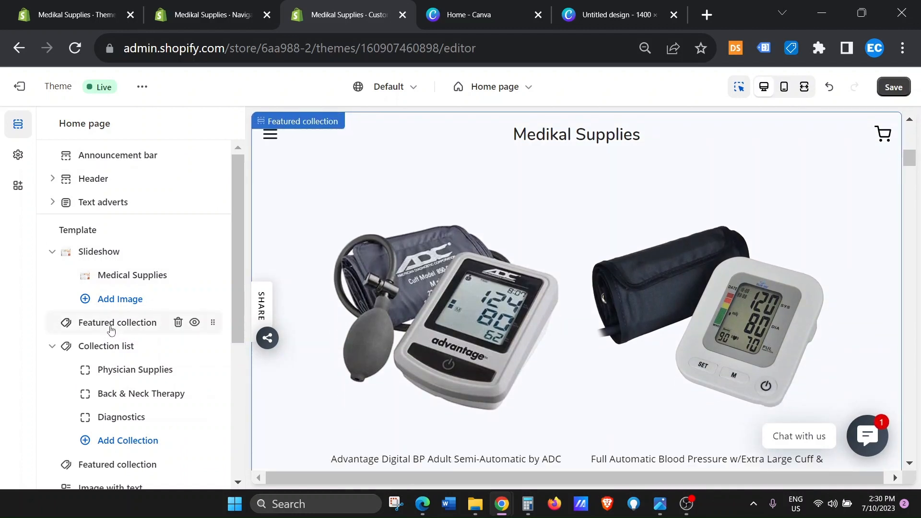
- Open the settings of the first Featured collection section and select its heading text
{"action": "left_click", "coordinate": [111, 330]}
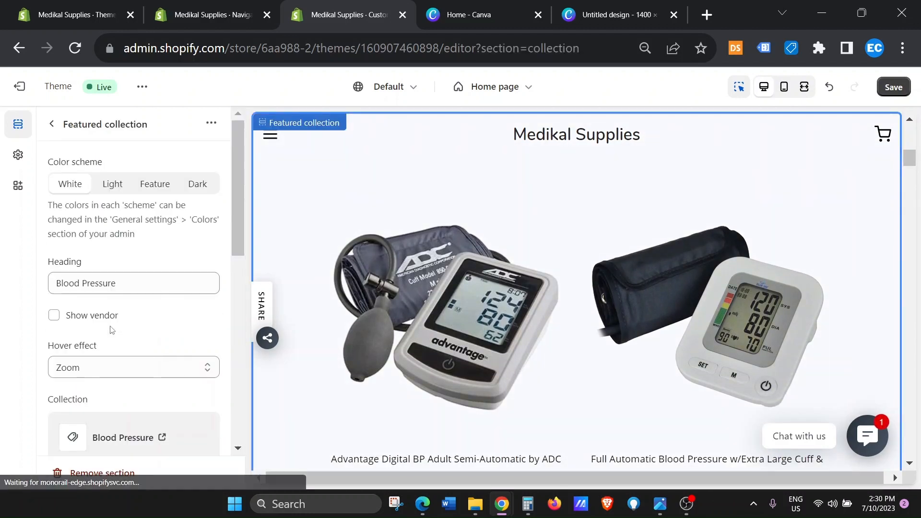
{"action": "left_click", "coordinate": [119, 284]}
{"action": "left_click_drag", "start_coordinate": [119, 283], "coordinate": [72, 283]}
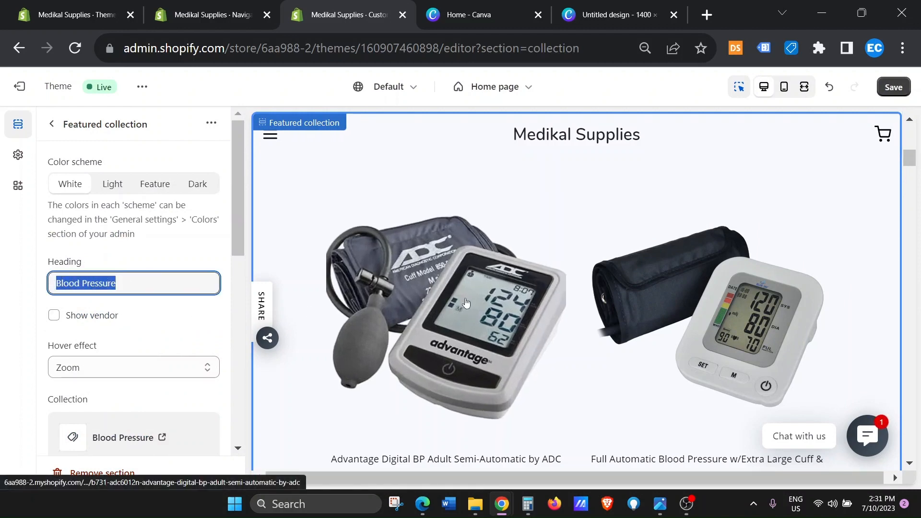
- Review the first Featured collection section's settings and check the available hover effect options
{"action": "scroll", "coordinate": [110, 351], "scroll_direction": "down", "scroll_amount": 3}
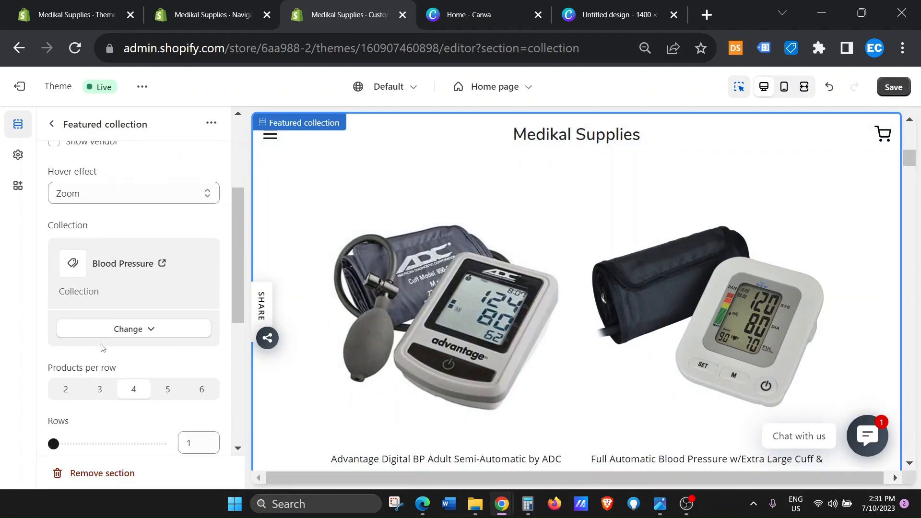
{"action": "scroll", "coordinate": [102, 346], "scroll_direction": "up", "scroll_amount": 3}
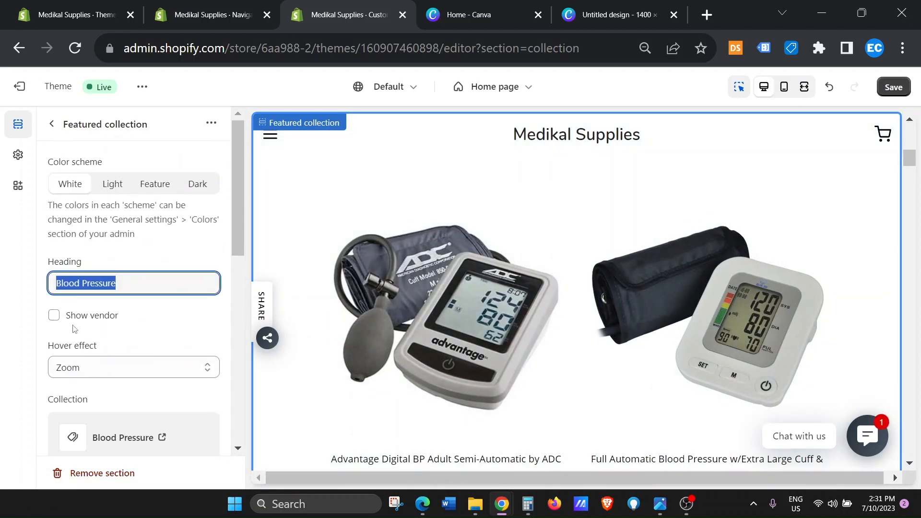
{"action": "scroll", "coordinate": [67, 394], "scroll_direction": "down", "scroll_amount": 2}
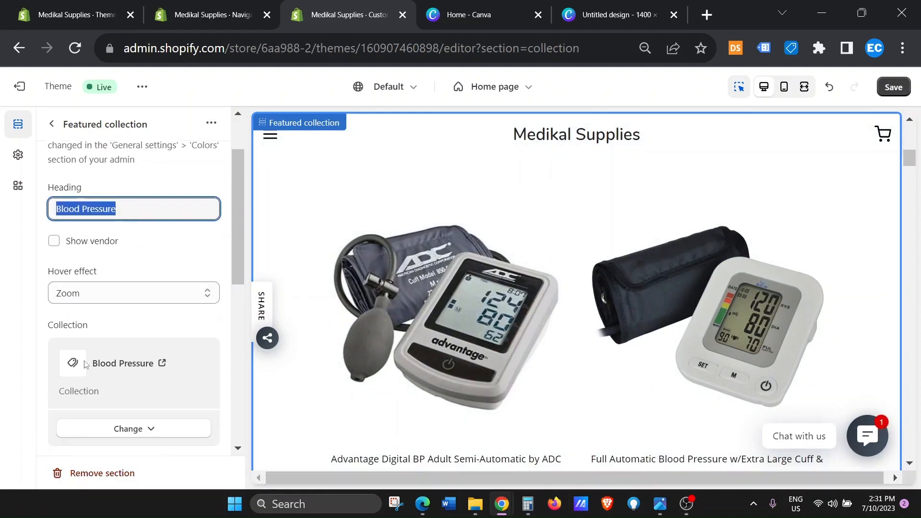
{"action": "left_click", "coordinate": [79, 285]}
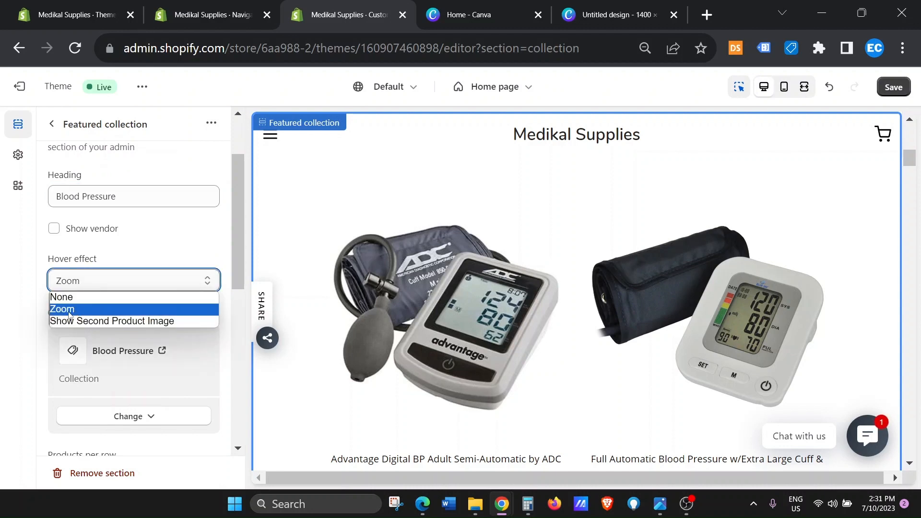
{"action": "left_click", "coordinate": [19, 305]}
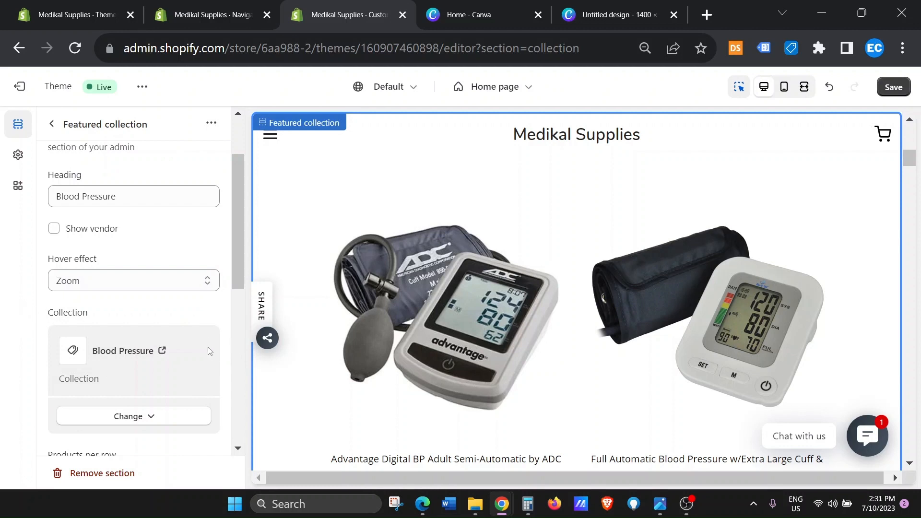
- Remove the assigned Blood Pressure collection from the first Featured collection section
{"action": "scroll", "coordinate": [209, 350], "scroll_direction": "down", "scroll_amount": 4}
{"action": "left_click", "coordinate": [150, 247]}
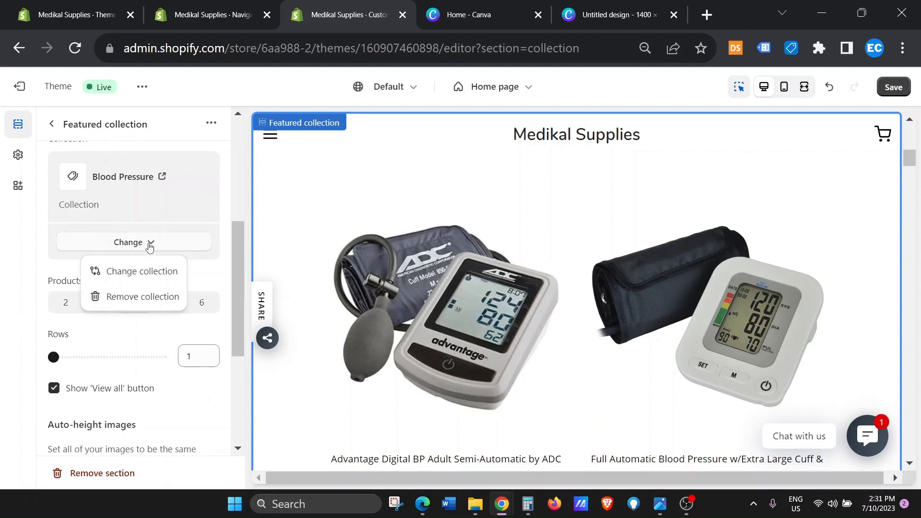
{"action": "left_click", "coordinate": [142, 296]}
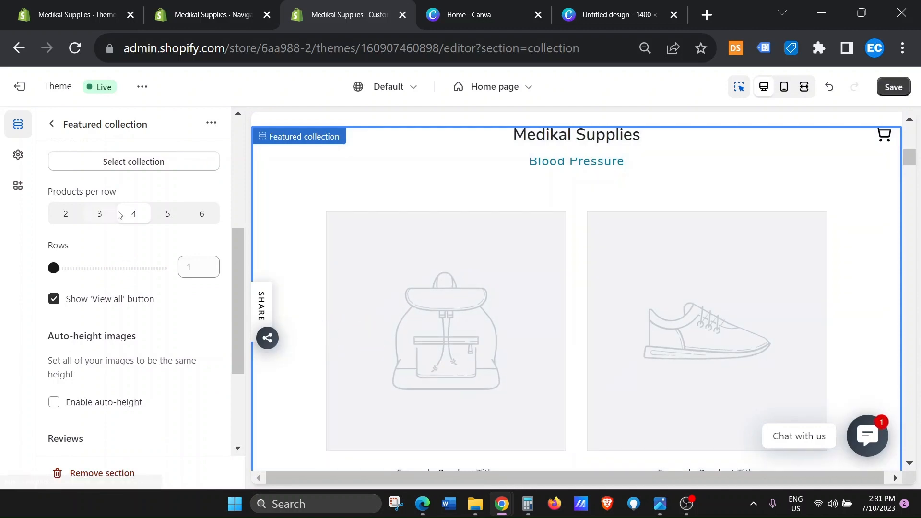
- Search the collections for BLOOD and assign the Blood Pressure collection to the Featured collection section
{"action": "left_click", "coordinate": [136, 167]}
{"action": "left_click", "coordinate": [136, 155]}
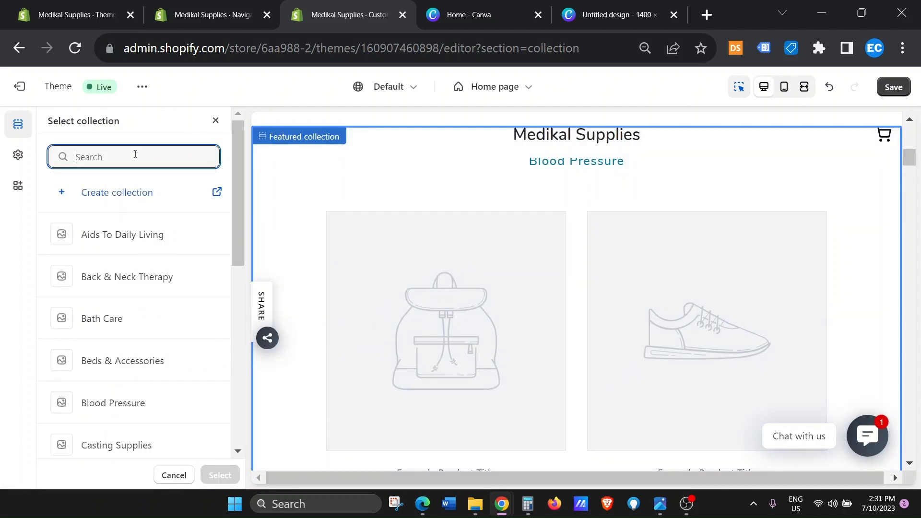
{"action": "type", "text": "BLOO"}
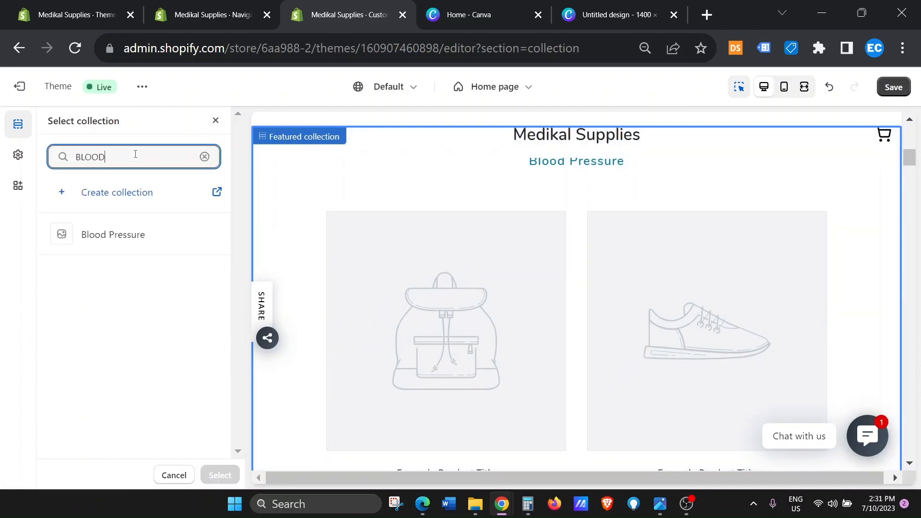
{"action": "type", "text": "D"}
{"action": "left_click", "coordinate": [123, 235]}
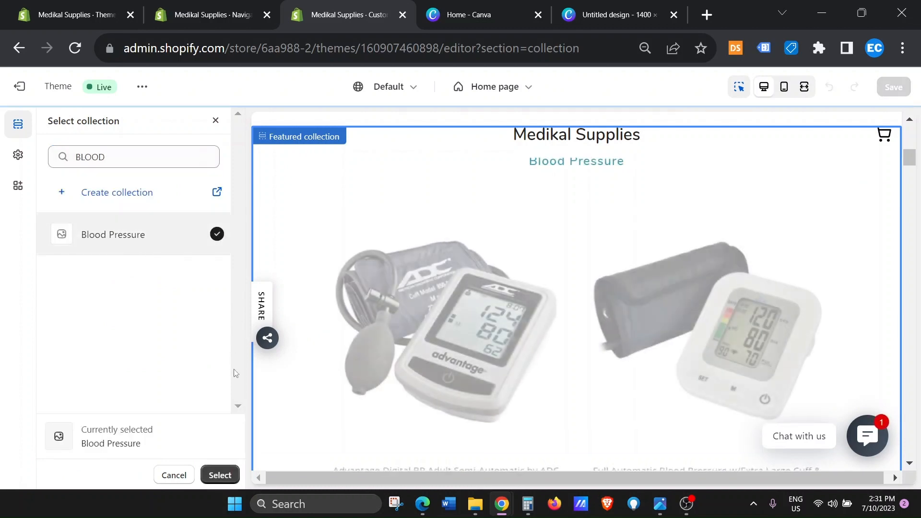
{"action": "left_click", "coordinate": [221, 475]}
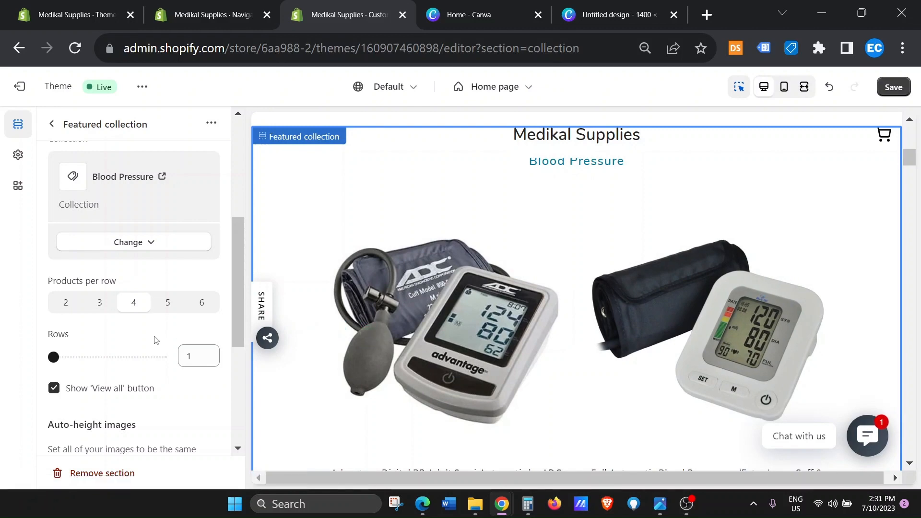
- Locate the Show 'View all' button option and examine the matching button under the Blood Pressure products in desktop and fullscreen previews
{"action": "scroll", "coordinate": [154, 341], "scroll_direction": "down", "scroll_amount": 4}
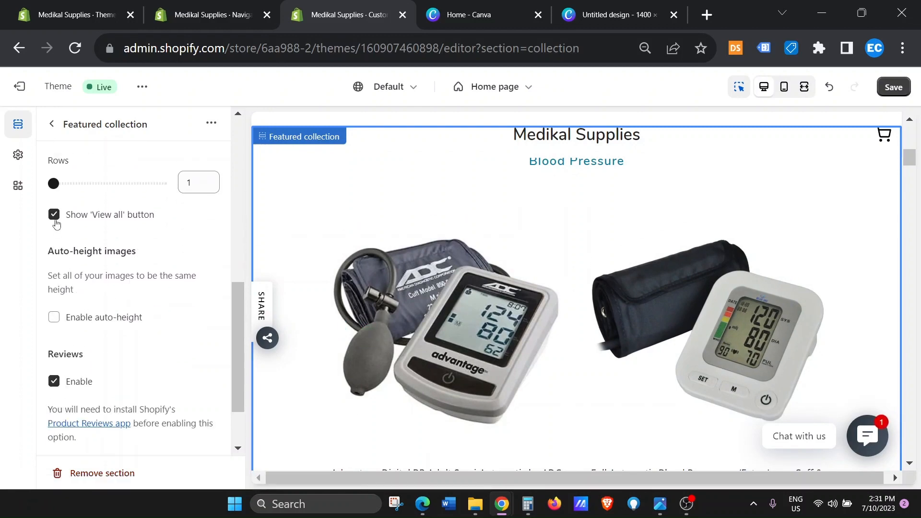
{"action": "left_click_drag", "start_coordinate": [164, 218], "coordinate": [65, 214]}
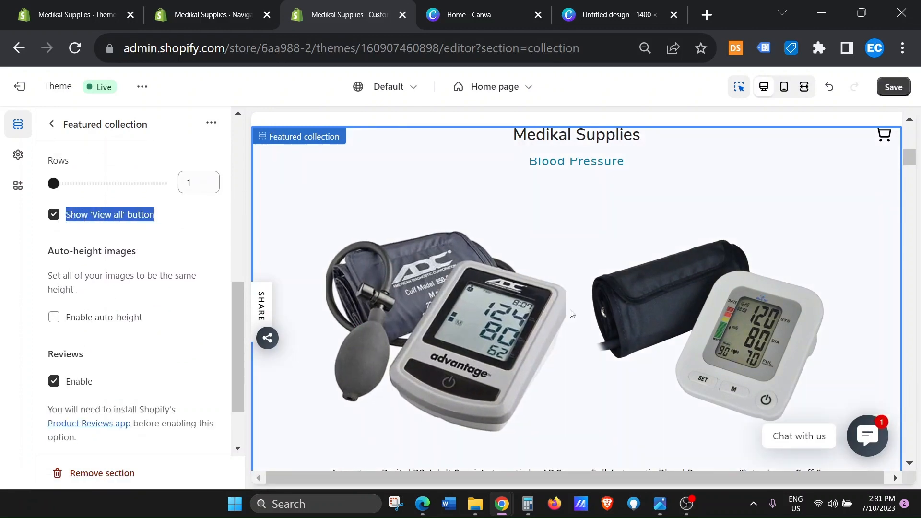
{"action": "scroll", "coordinate": [572, 316], "scroll_direction": "down", "scroll_amount": 3}
{"action": "scroll", "coordinate": [572, 315], "scroll_direction": "down", "scroll_amount": 5}
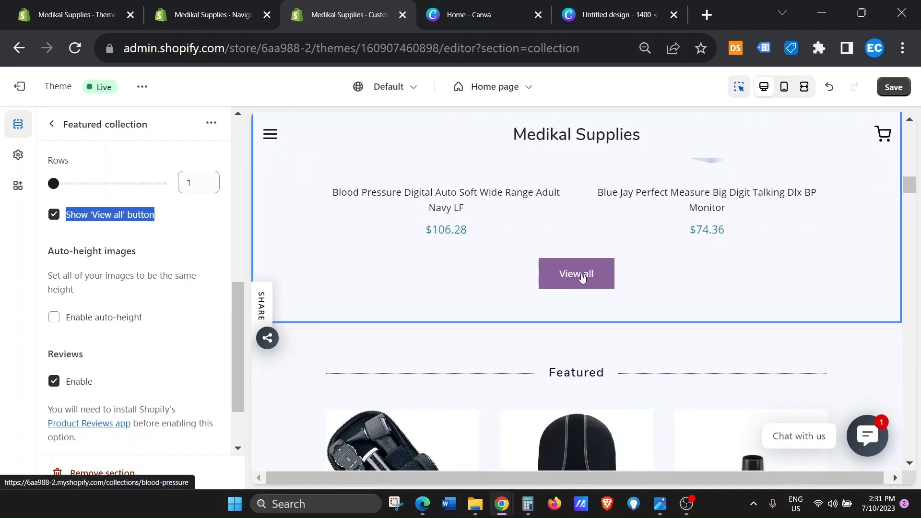
{"action": "left_click", "coordinate": [805, 86]}
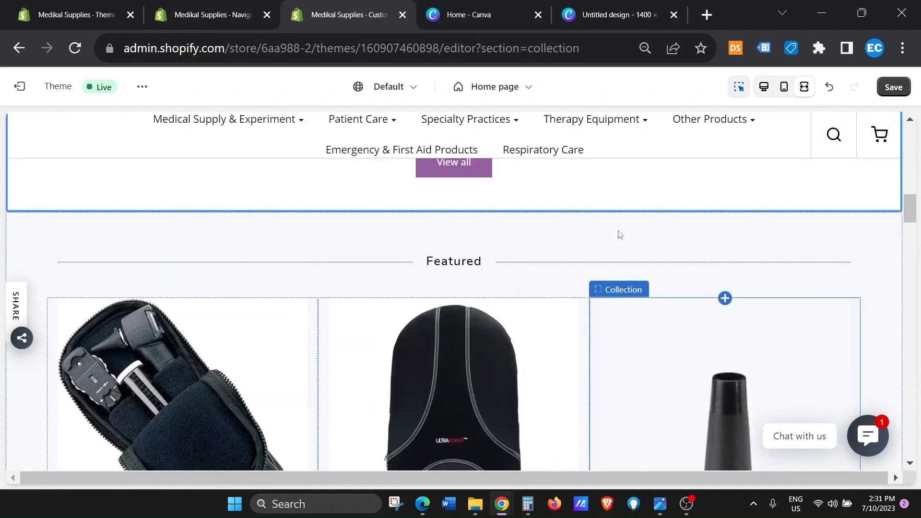
{"action": "scroll", "coordinate": [620, 233], "scroll_direction": "down", "scroll_amount": 10}
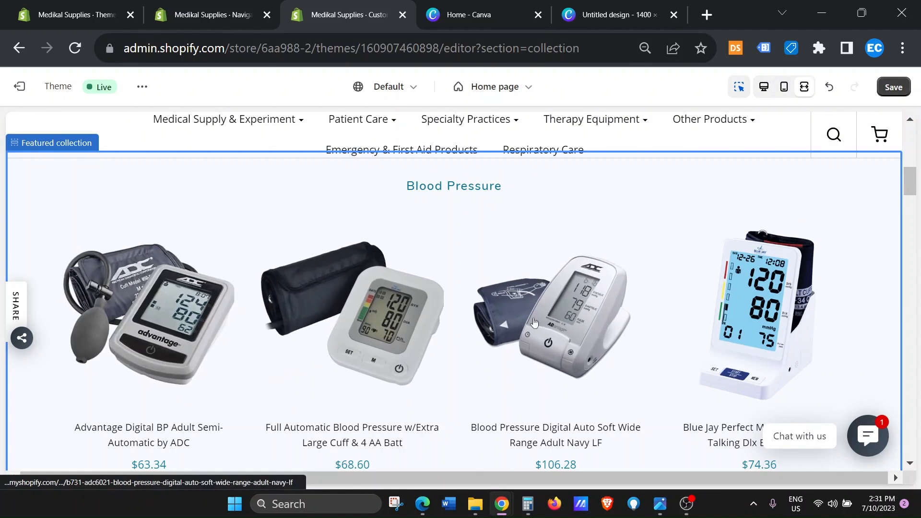
{"action": "scroll", "coordinate": [748, 312], "scroll_direction": "down", "scroll_amount": 4}
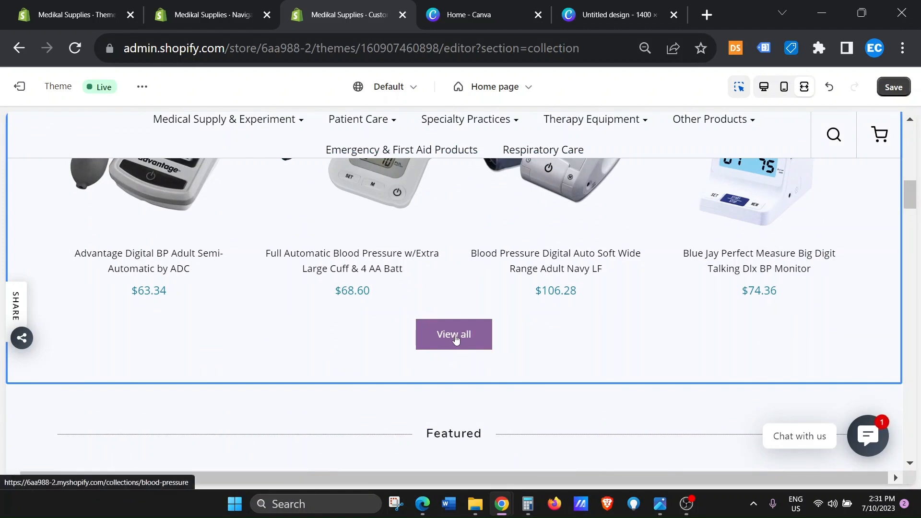
{"action": "left_click", "coordinate": [765, 88]}
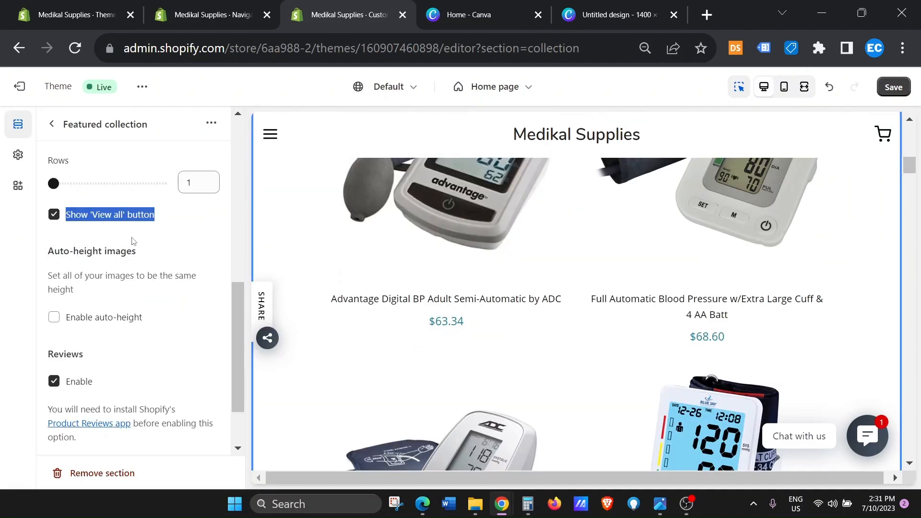
- Reopen the first Featured collection section's settings and check its product layout in the fullscreen preview
{"action": "left_click", "coordinate": [53, 126]}
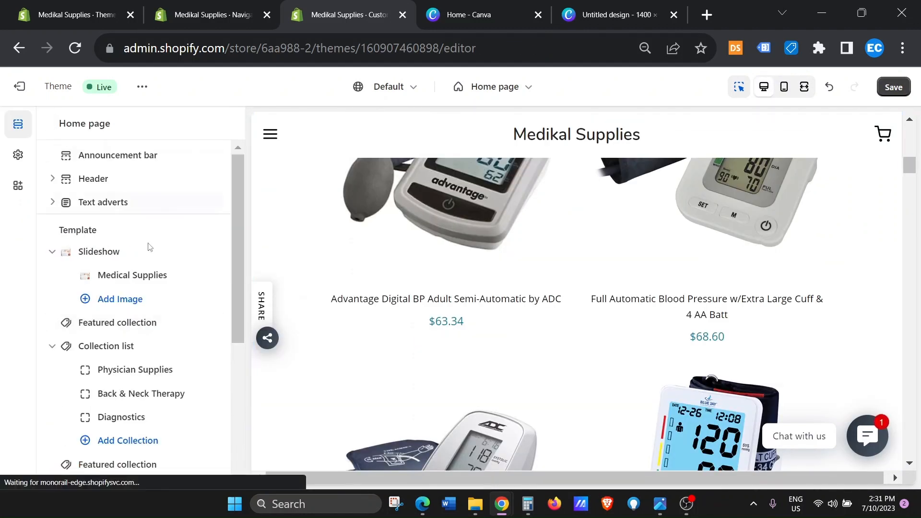
{"action": "scroll", "coordinate": [175, 309], "scroll_direction": "down", "scroll_amount": 3}
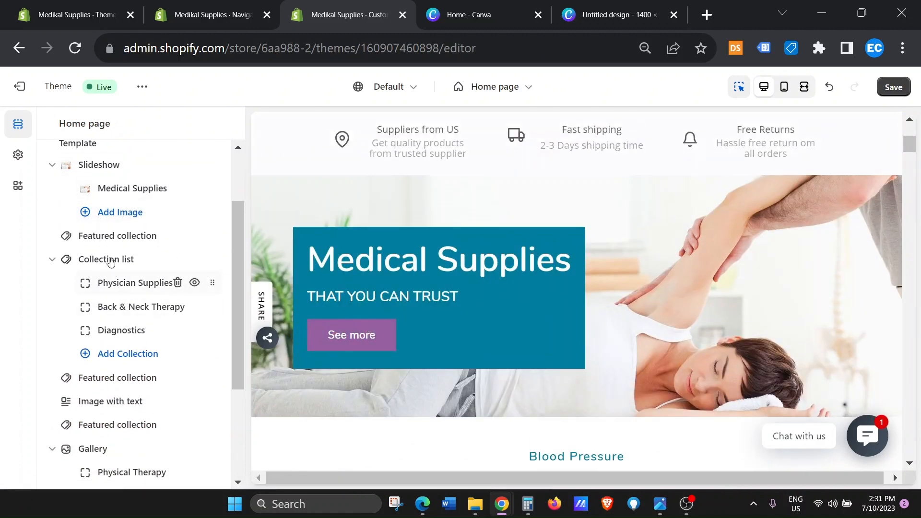
{"action": "left_click", "coordinate": [92, 237]}
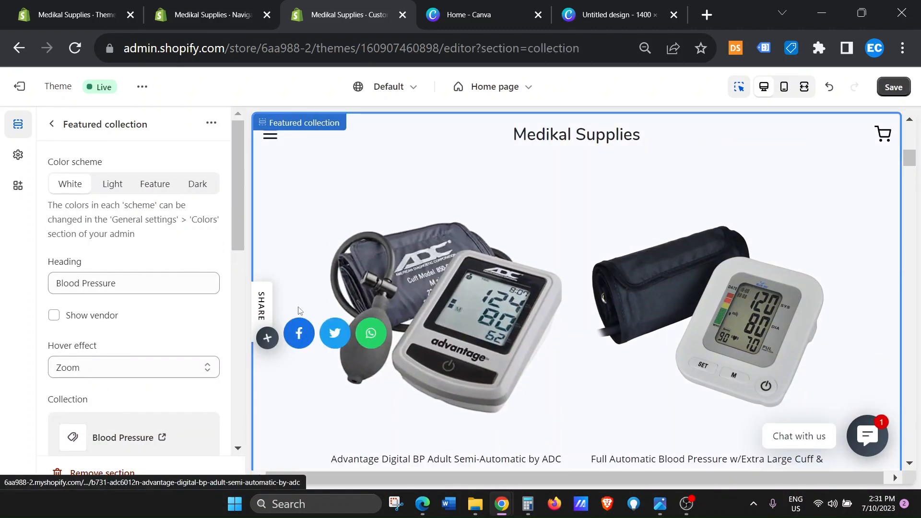
{"action": "scroll", "coordinate": [92, 292], "scroll_direction": "down", "scroll_amount": 8}
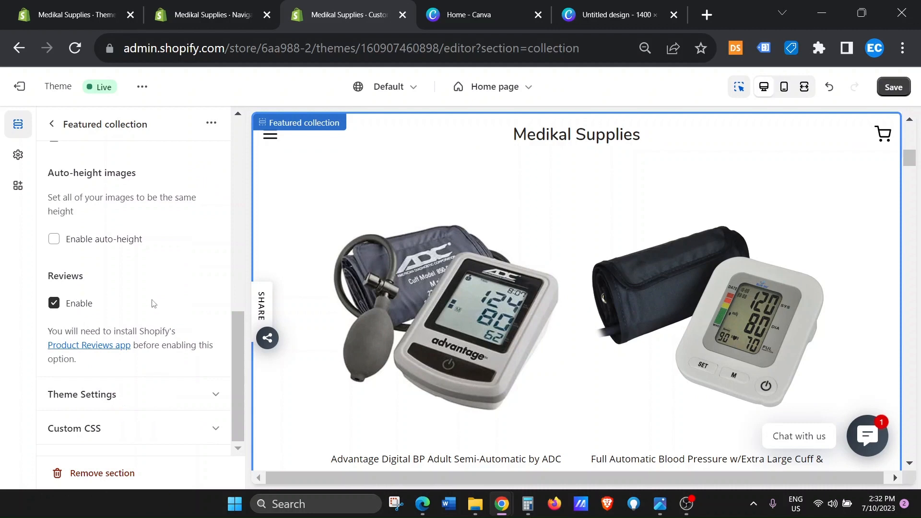
{"action": "scroll", "coordinate": [113, 350], "scroll_direction": "up", "scroll_amount": 5}
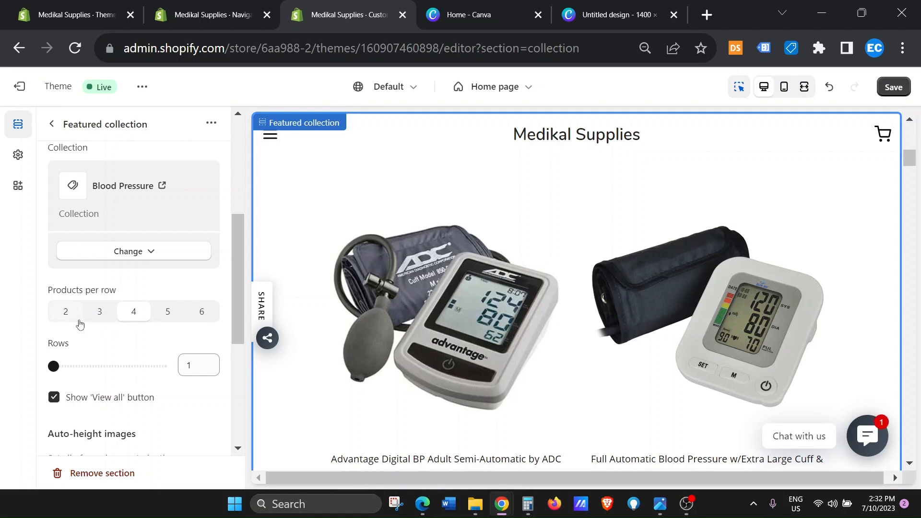
{"action": "left_click", "coordinate": [804, 87]}
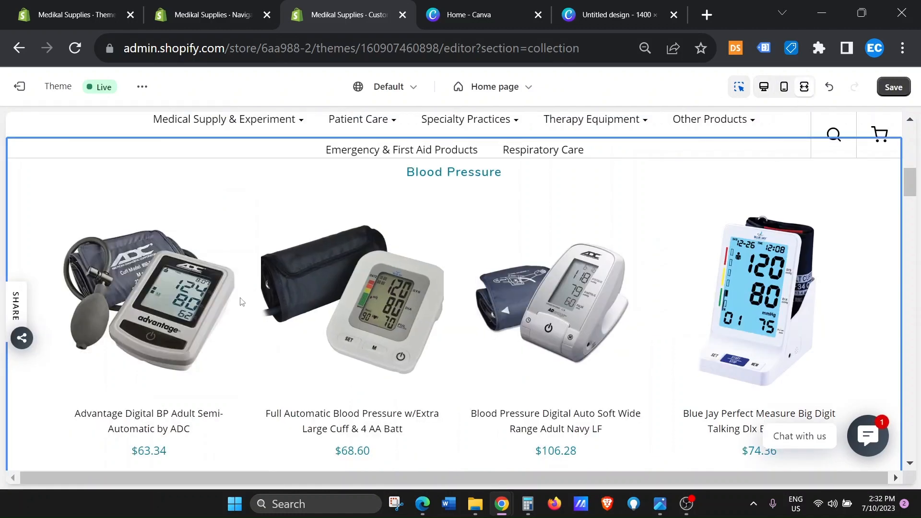
{"action": "left_click", "coordinate": [764, 87]}
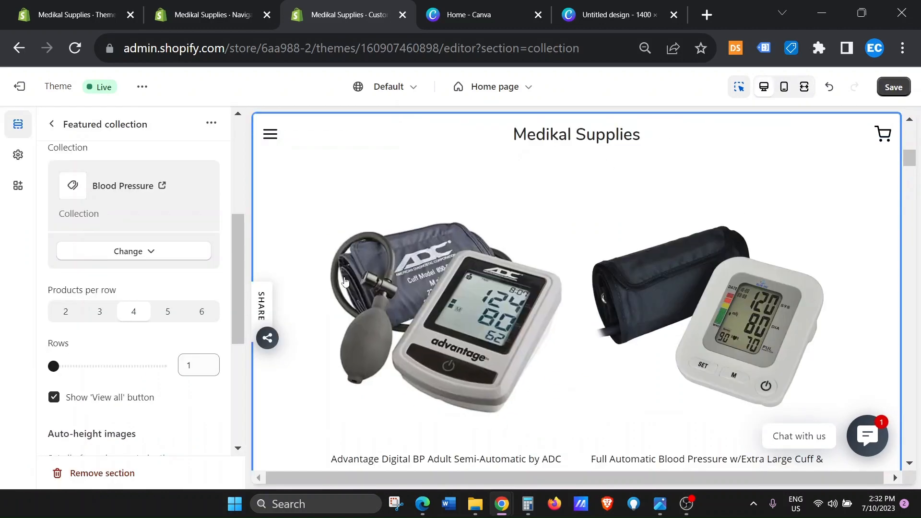
- Set the Blood Pressure section to 3 products per row and check the layout in the fullscreen preview
{"action": "left_click", "coordinate": [99, 312]}
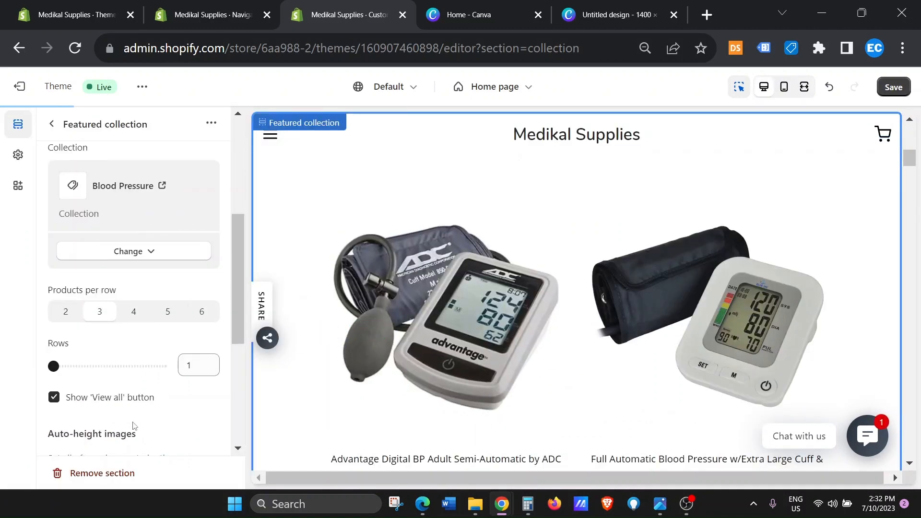
{"action": "left_click", "coordinate": [806, 87]}
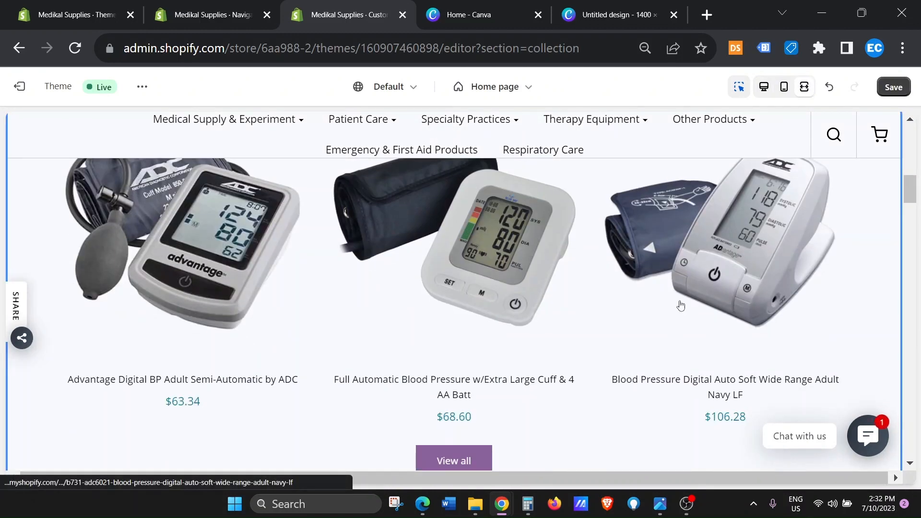
{"action": "scroll", "coordinate": [303, 300], "scroll_direction": "up", "scroll_amount": 2}
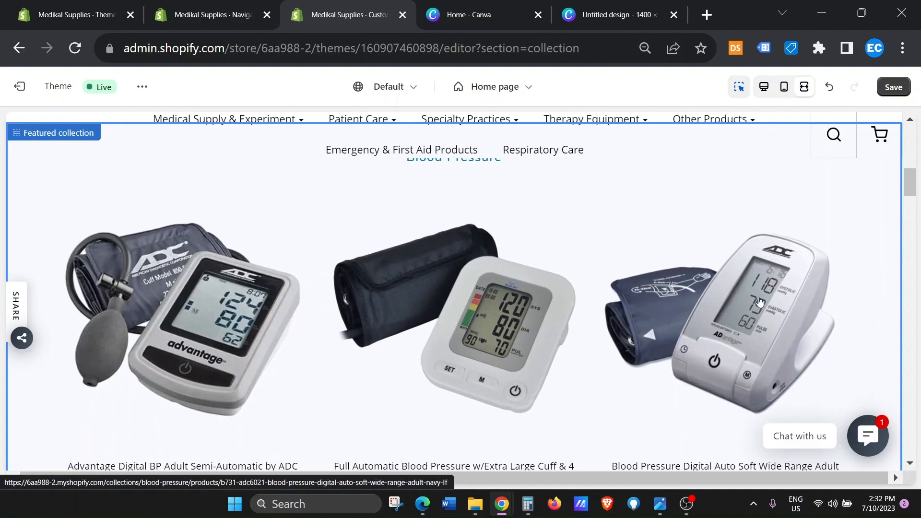
{"action": "left_click", "coordinate": [764, 87]}
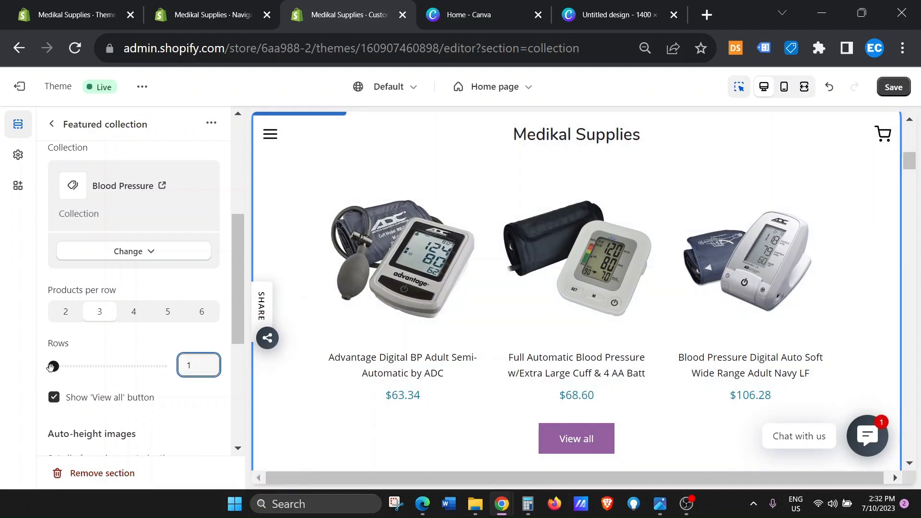
- Set the Blood Pressure section's rows to 2 and inspect the product grid in the fullscreen preview
{"action": "left_click_drag", "start_coordinate": [52, 367], "coordinate": [70, 367]}
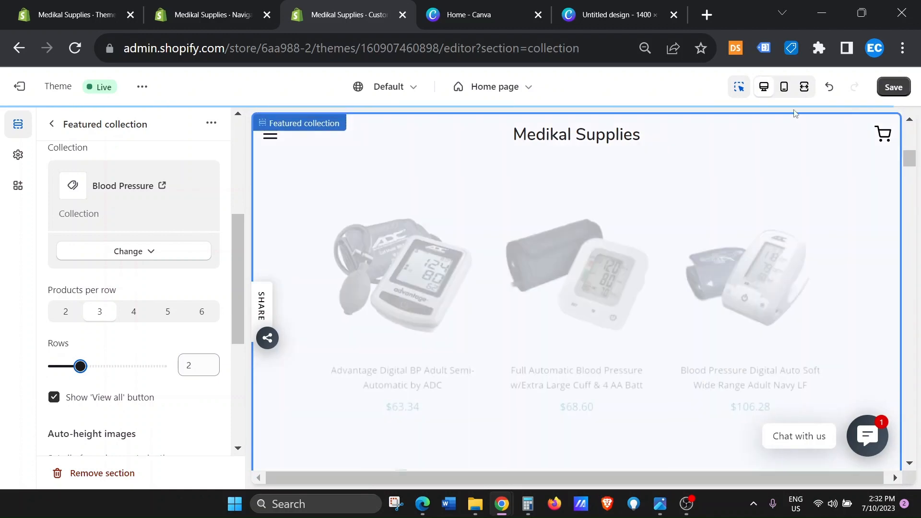
{"action": "left_click", "coordinate": [804, 86]}
{"action": "scroll", "coordinate": [698, 257], "scroll_direction": "down", "scroll_amount": 10}
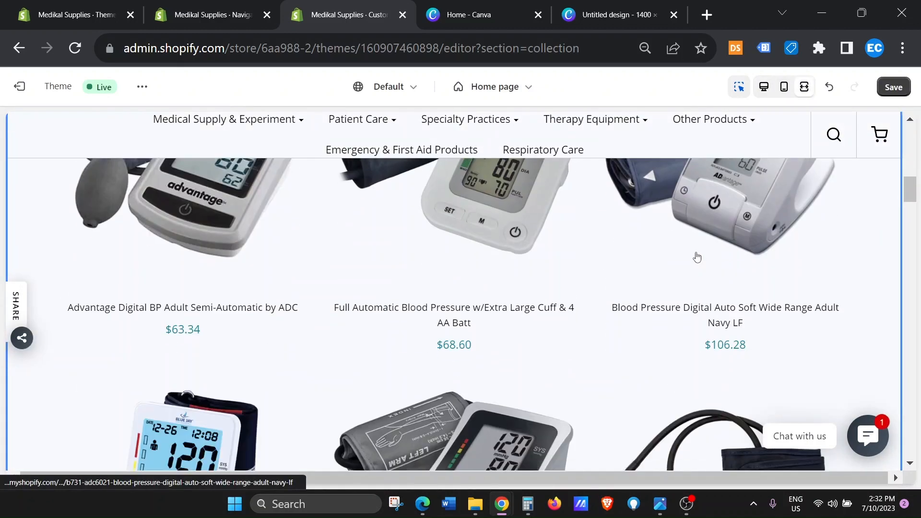
{"action": "scroll", "coordinate": [698, 258], "scroll_direction": "up", "scroll_amount": 10}
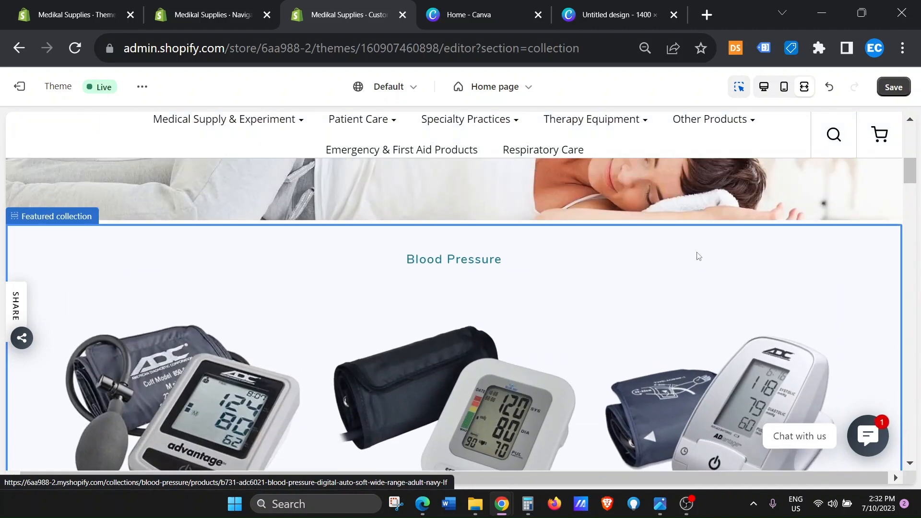
{"action": "scroll", "coordinate": [698, 258], "scroll_direction": "up", "scroll_amount": 1}
{"action": "scroll", "coordinate": [698, 257], "scroll_direction": "down", "scroll_amount": 2}
{"action": "left_click", "coordinate": [764, 89]}
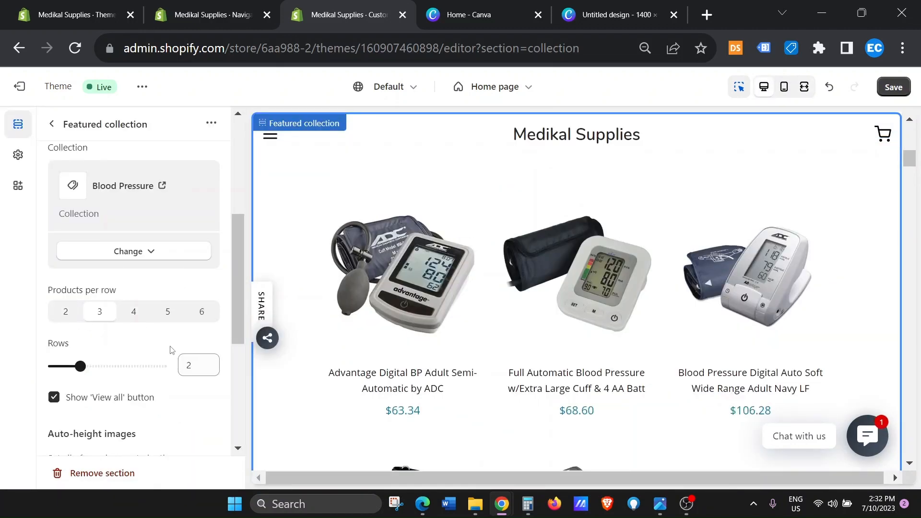
- Set the Blood Pressure section back to 1 row with 4 products per row
{"action": "left_click_drag", "start_coordinate": [80, 366], "coordinate": [53, 366]}
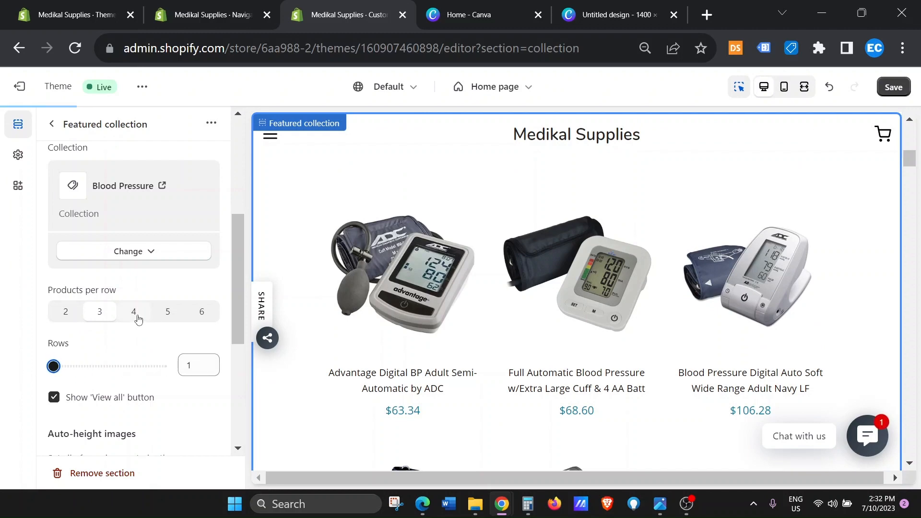
{"action": "left_click", "coordinate": [138, 317]}
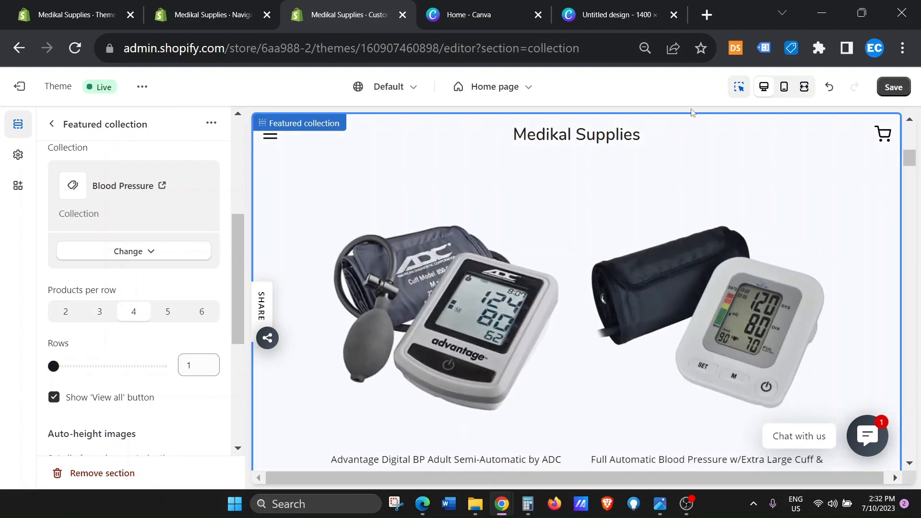
- Check the Blood Pressure section in the fullscreen preview and save the theme changes
{"action": "left_click", "coordinate": [805, 86]}
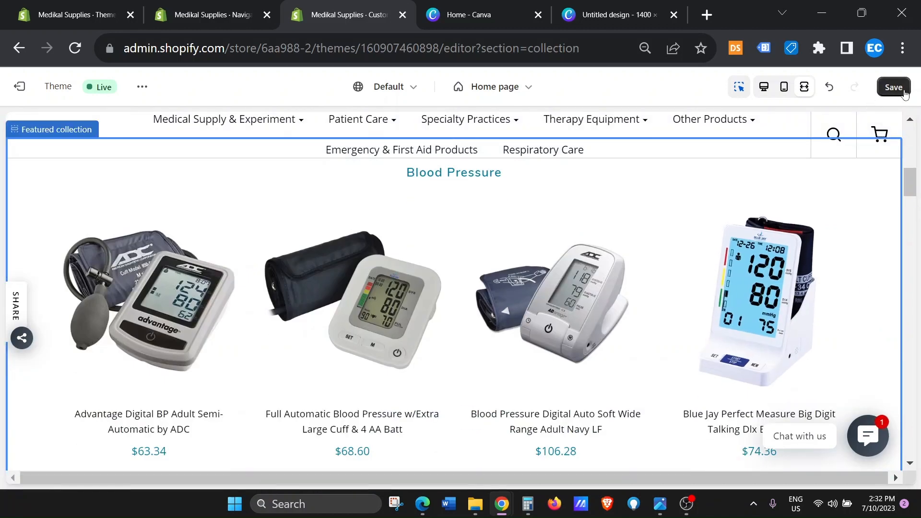
{"action": "left_click", "coordinate": [894, 87]}
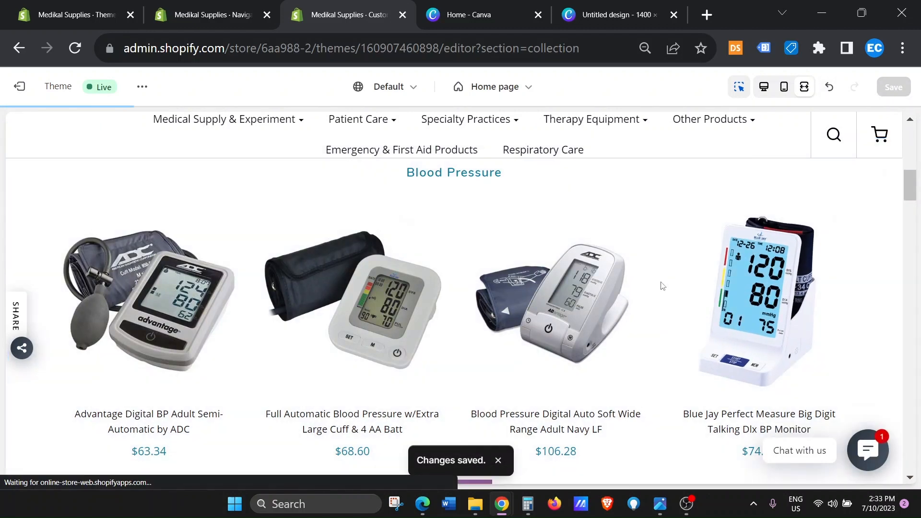
{"action": "scroll", "coordinate": [667, 288], "scroll_direction": "down", "scroll_amount": 10}
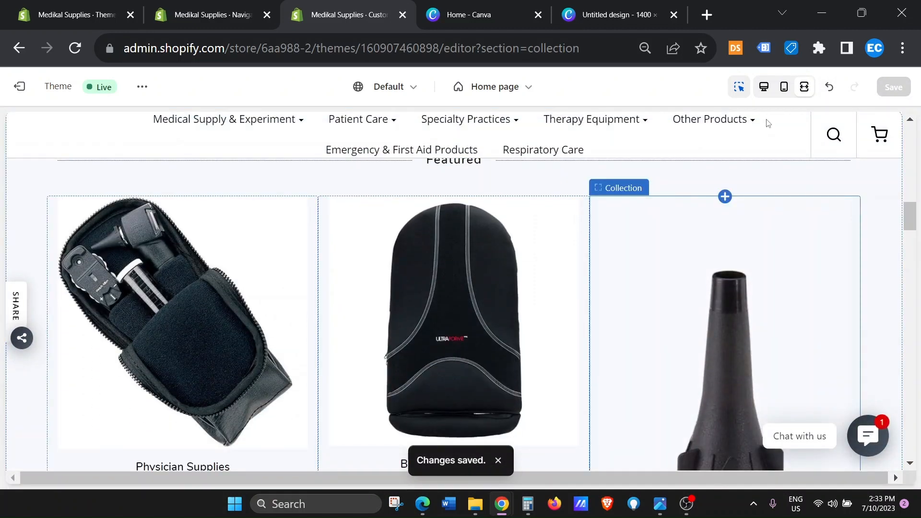
- Return to the desktop preview and review the Collection list section and its Physician Supplies block
{"action": "left_click", "coordinate": [764, 86]}
{"action": "left_click", "coordinate": [51, 124]}
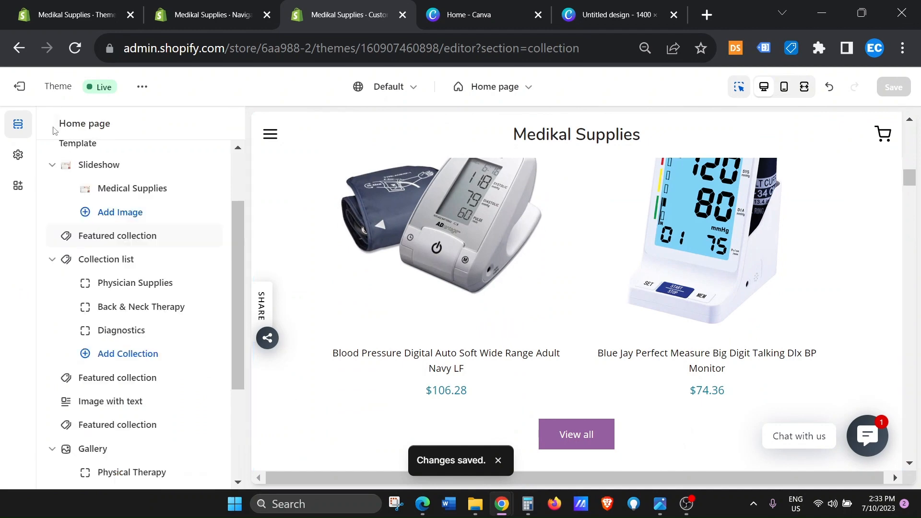
{"action": "mouse_move", "coordinate": [128, 355]}
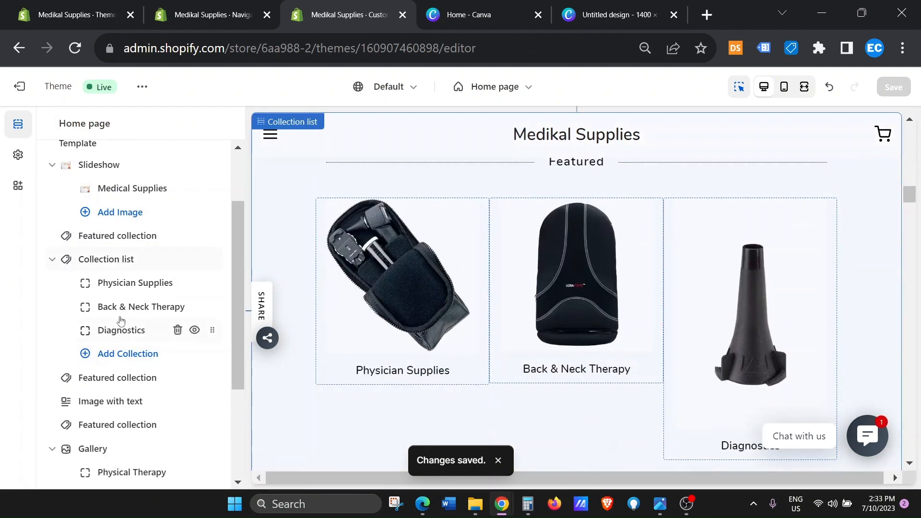
{"action": "left_click", "coordinate": [129, 287]}
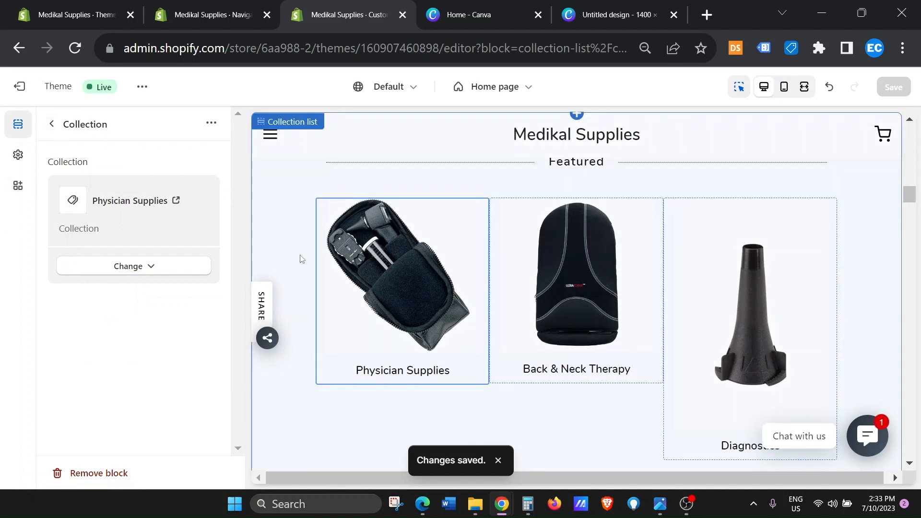
{"action": "left_click", "coordinate": [52, 124]}
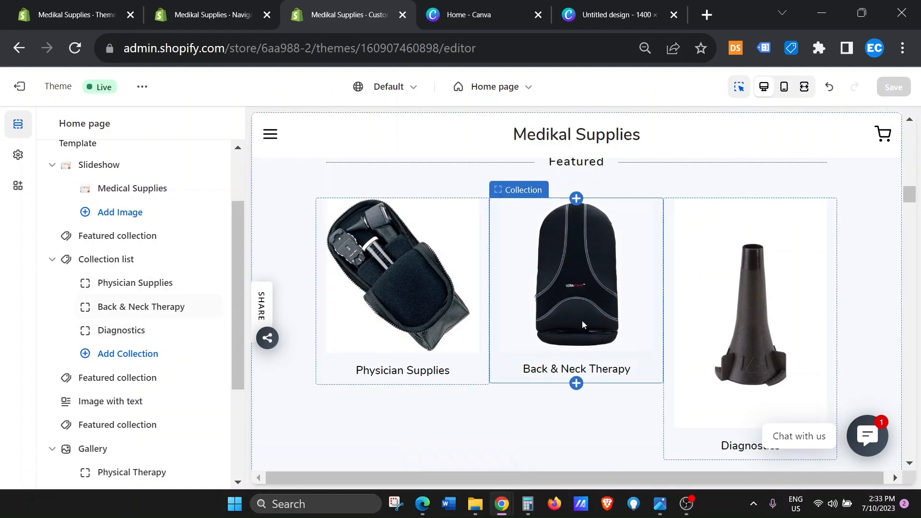
{"action": "scroll", "coordinate": [753, 336], "scroll_direction": "down", "scroll_amount": 2}
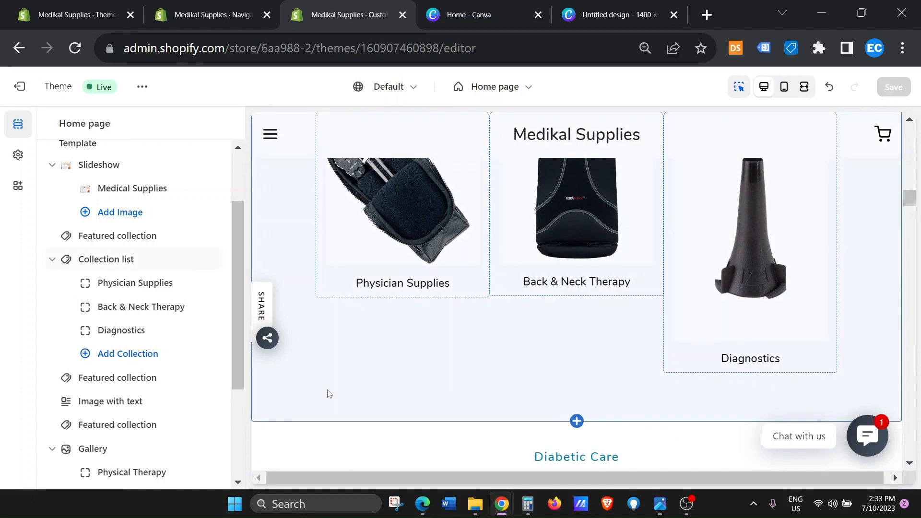
{"action": "scroll", "coordinate": [499, 301], "scroll_direction": "up", "scroll_amount": 2}
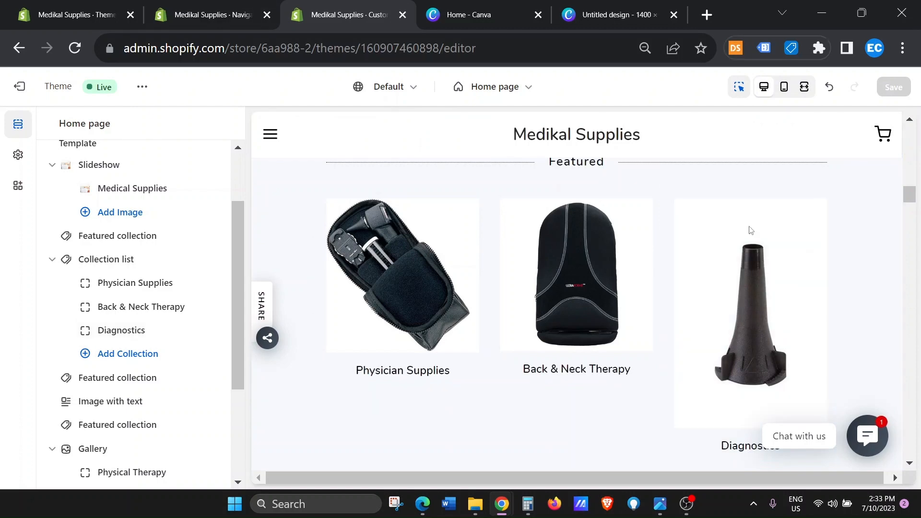
- Compare the Collection list with the Featured section in the Front end.png mockup and return to the theme editor
{"action": "left_click", "coordinate": [660, 504]}
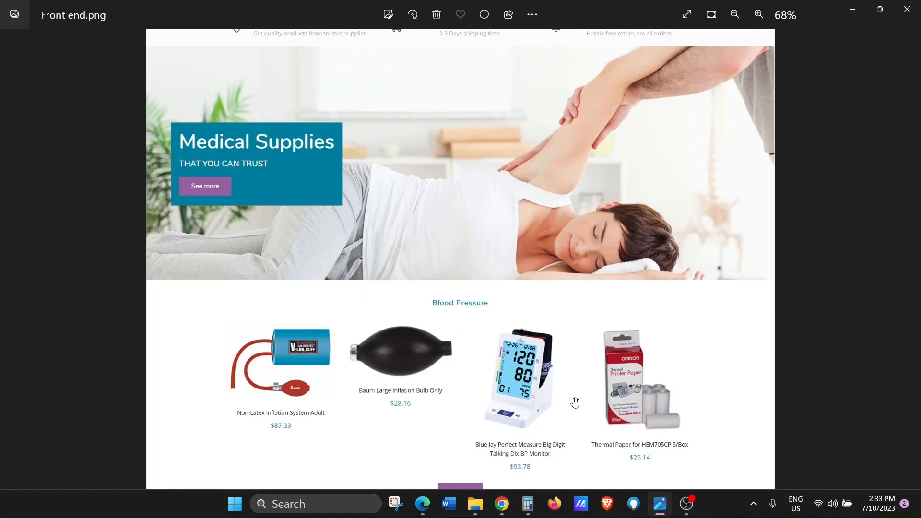
{"action": "scroll", "coordinate": [575, 402], "scroll_direction": "down", "scroll_amount": 8}
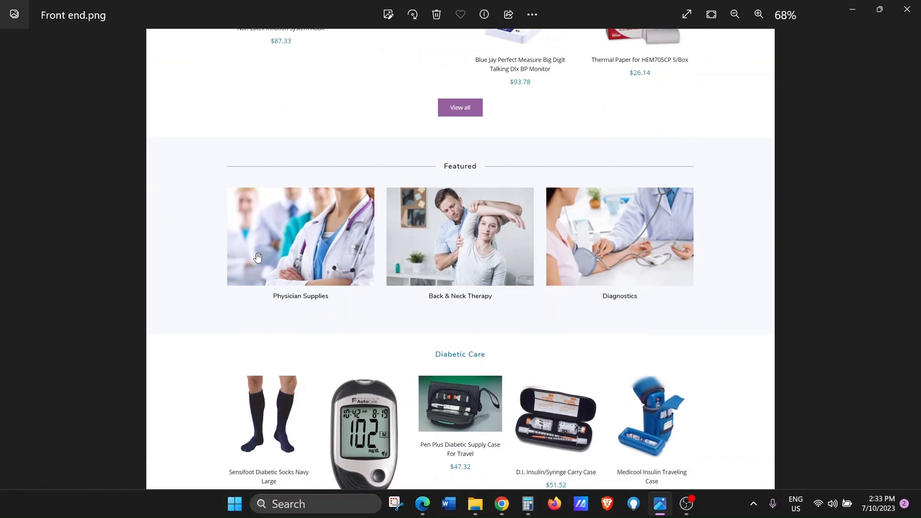
{"action": "left_click", "coordinate": [503, 509]}
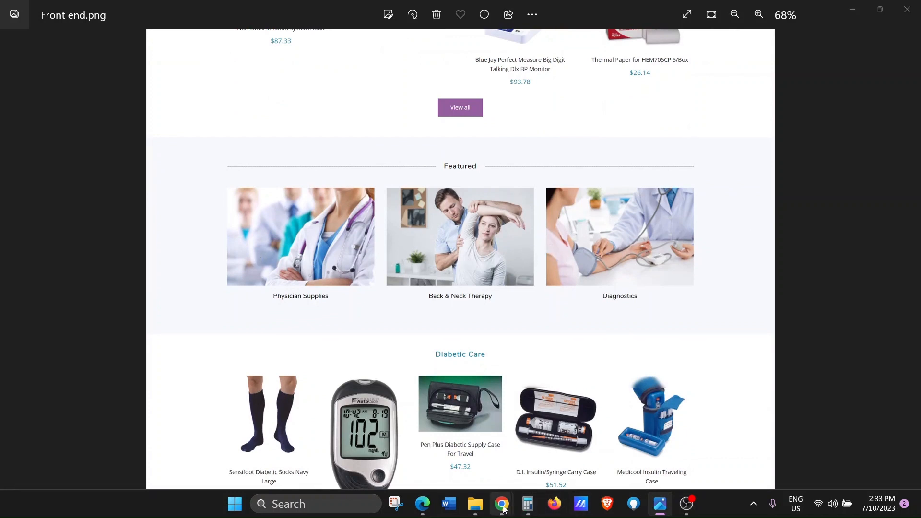
{"action": "left_click", "coordinate": [574, 446]}
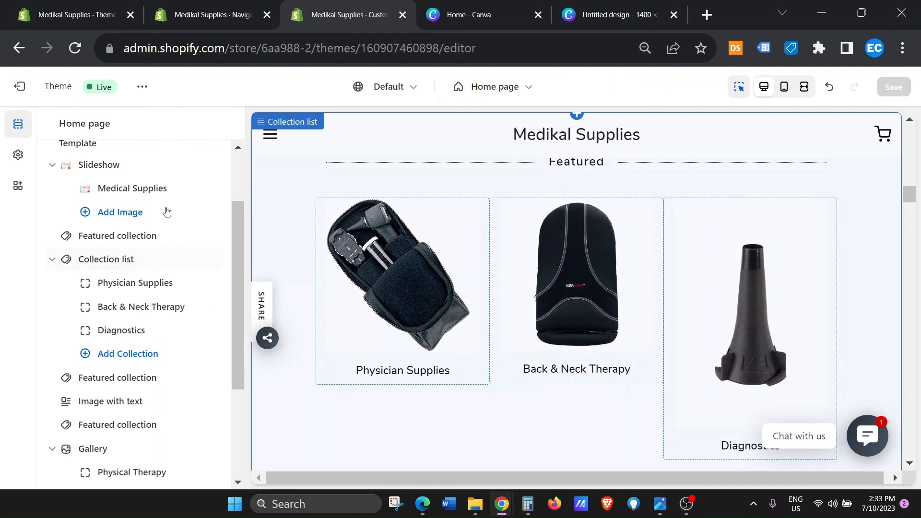
- Open the product collections list in the Shopify admin and look through it
{"action": "left_click", "coordinate": [208, 19]}
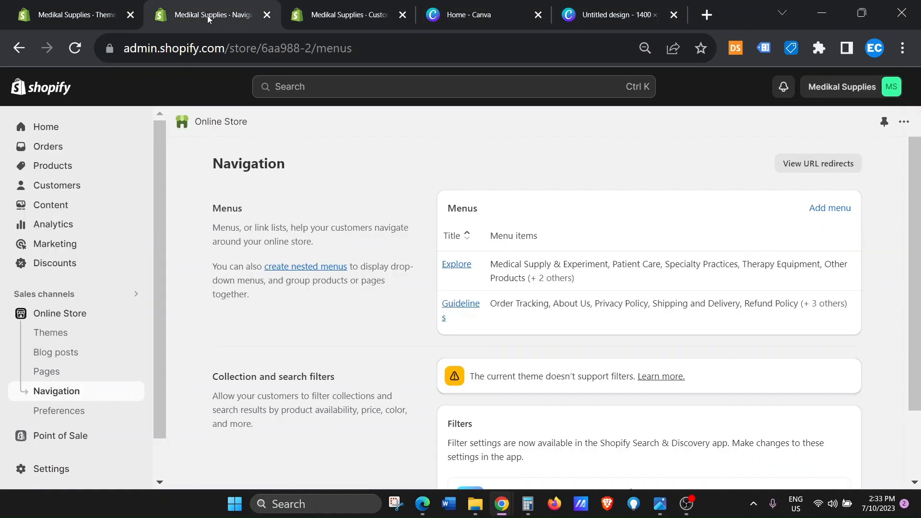
{"action": "left_click", "coordinate": [54, 168]}
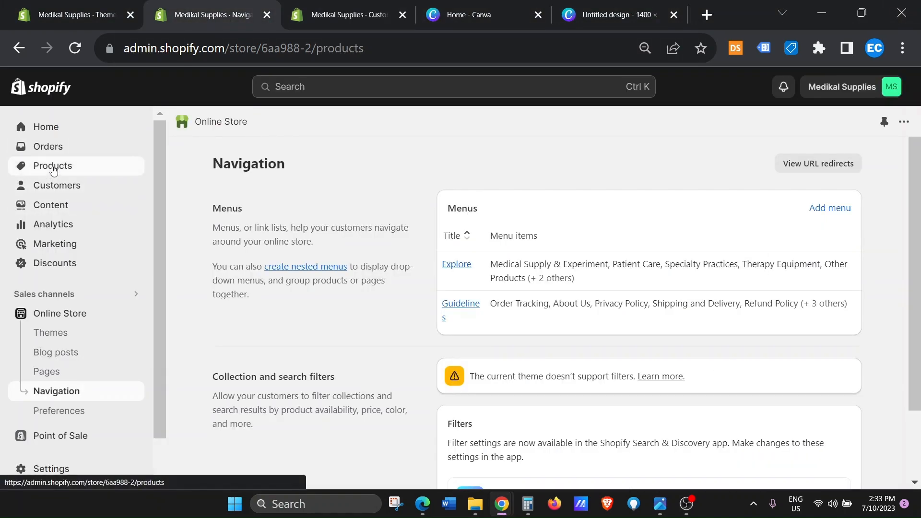
{"action": "left_click", "coordinate": [65, 186]}
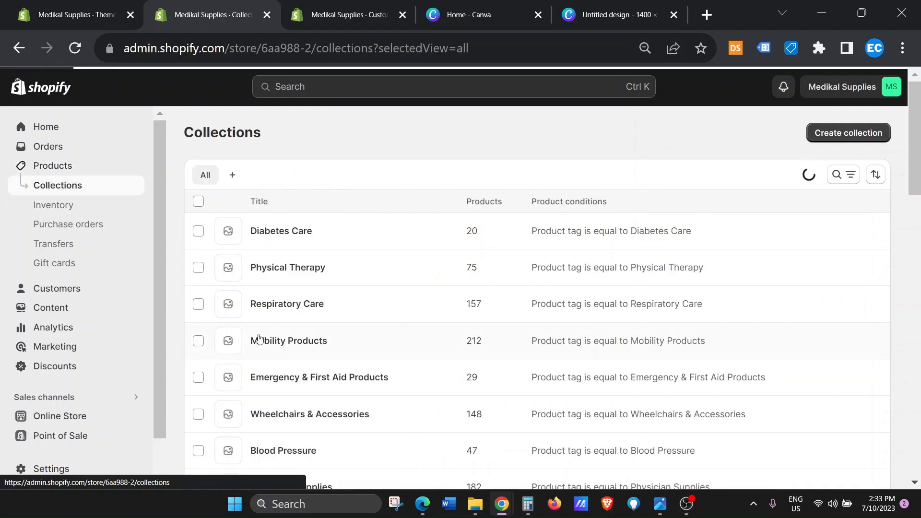
{"action": "scroll", "coordinate": [422, 260], "scroll_direction": "down", "scroll_amount": 7}
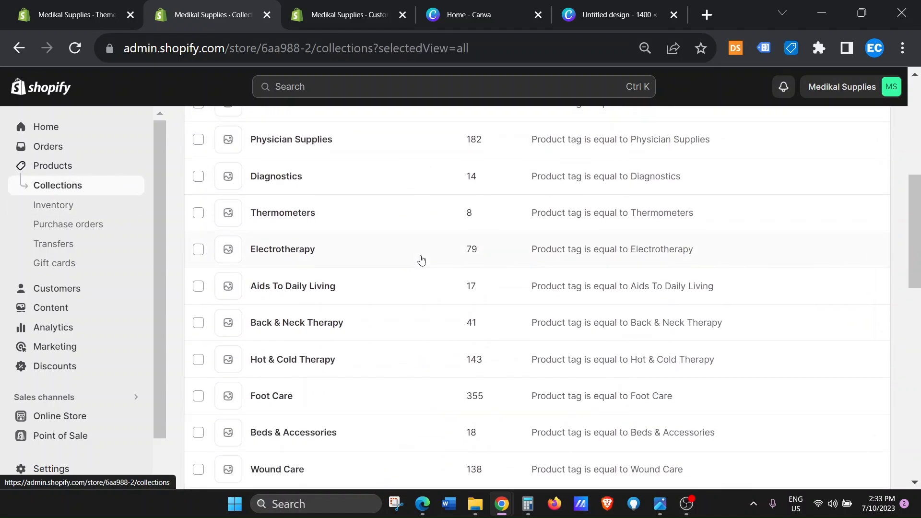
- Examine the Featured collection names and images up close in the Front end.png mockup
{"action": "left_click", "coordinate": [639, 461]}
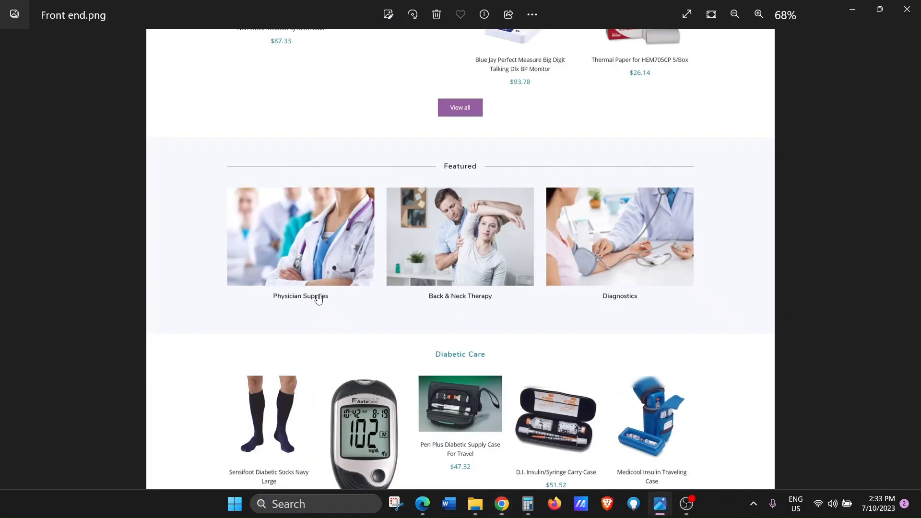
{"action": "scroll", "coordinate": [307, 305], "scroll_direction": "up", "scroll_amount": 5}
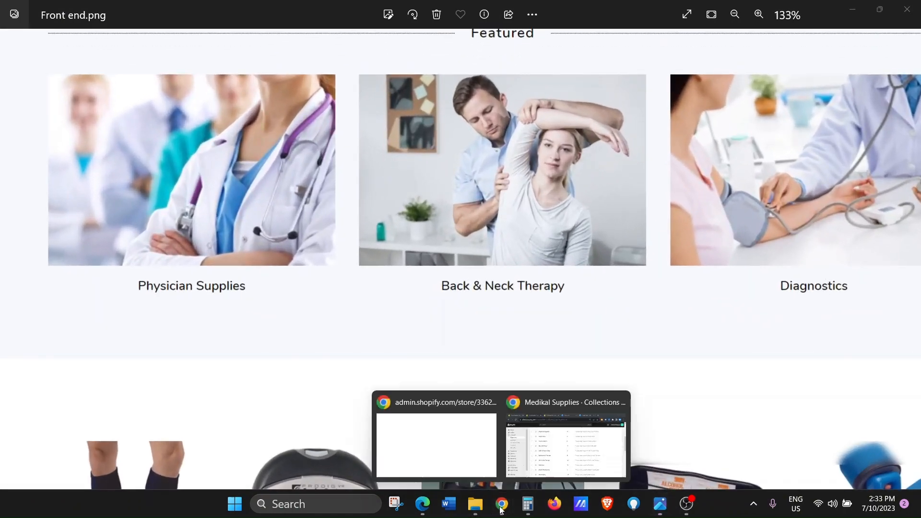
{"action": "left_click", "coordinate": [545, 467]}
- Search the collections for "phy", recheck the mockup's collection name and open the Physician Supplies collection
{"action": "scroll", "coordinate": [748, 158], "scroll_direction": "up", "scroll_amount": 7}
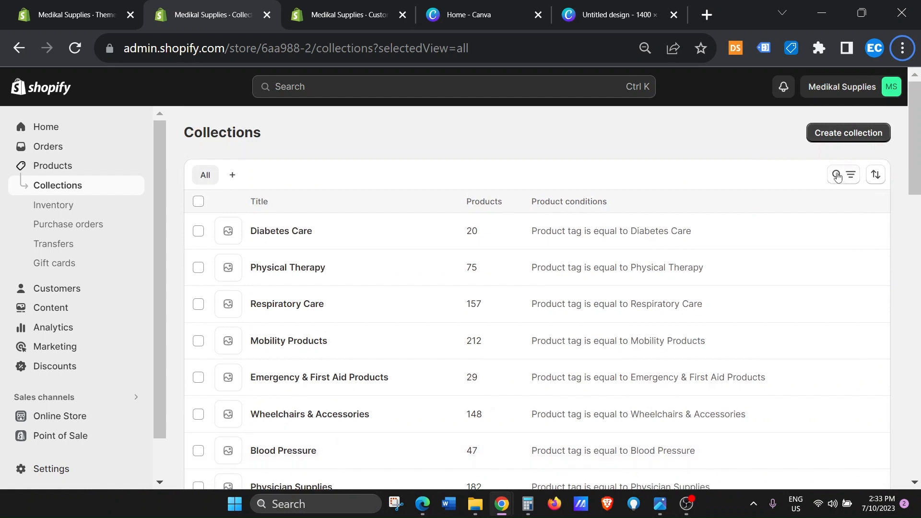
{"action": "left_click", "coordinate": [837, 176]}
{"action": "type", "text": "phy"}
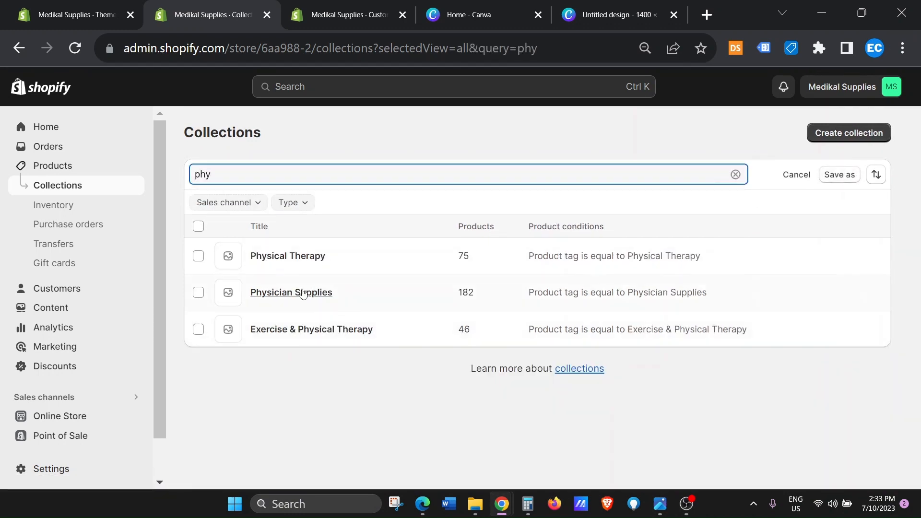
{"action": "key", "text": "alt+Tab"}
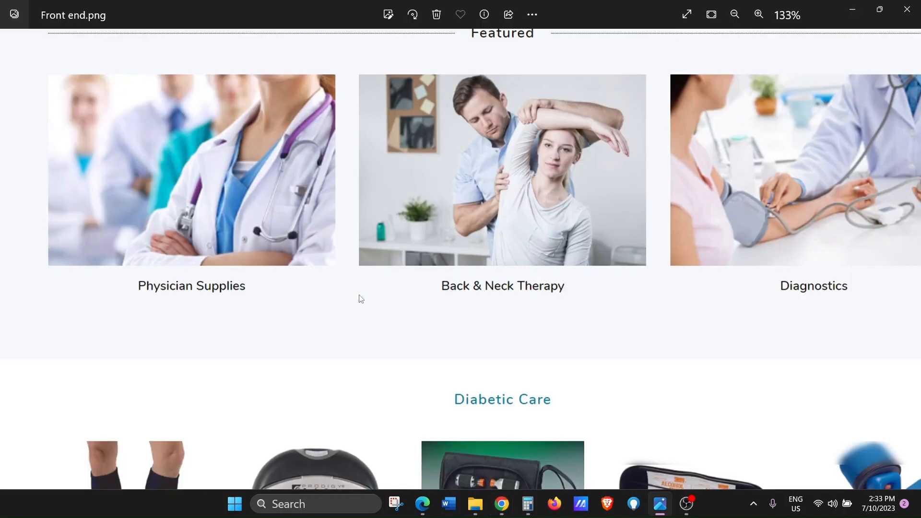
{"action": "key", "text": "alt+Tab"}
{"action": "left_click", "coordinate": [380, 300]}
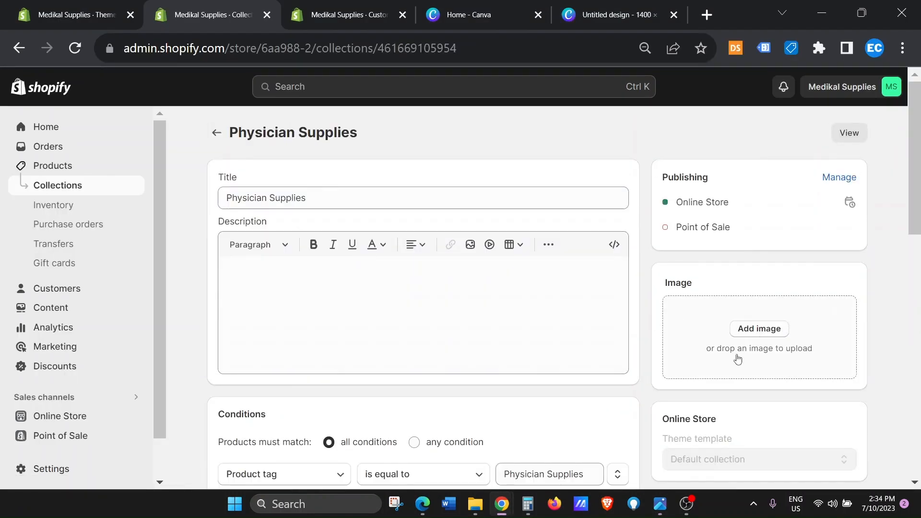
- Review the Physician Supplies collection page and open the file picker for its collection image
{"action": "scroll", "coordinate": [374, 230], "scroll_direction": "down", "scroll_amount": 10}
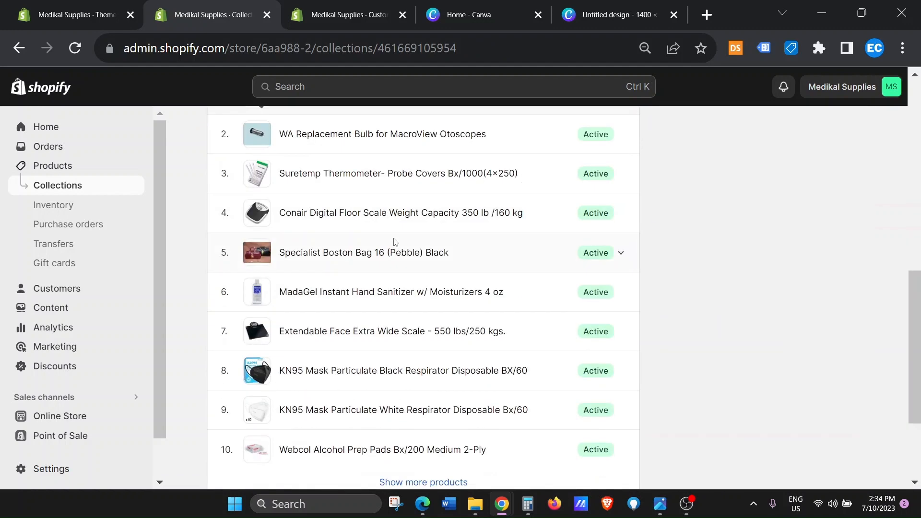
{"action": "scroll", "coordinate": [395, 241], "scroll_direction": "up", "scroll_amount": 10}
{"action": "scroll", "coordinate": [406, 272], "scroll_direction": "down", "scroll_amount": 12}
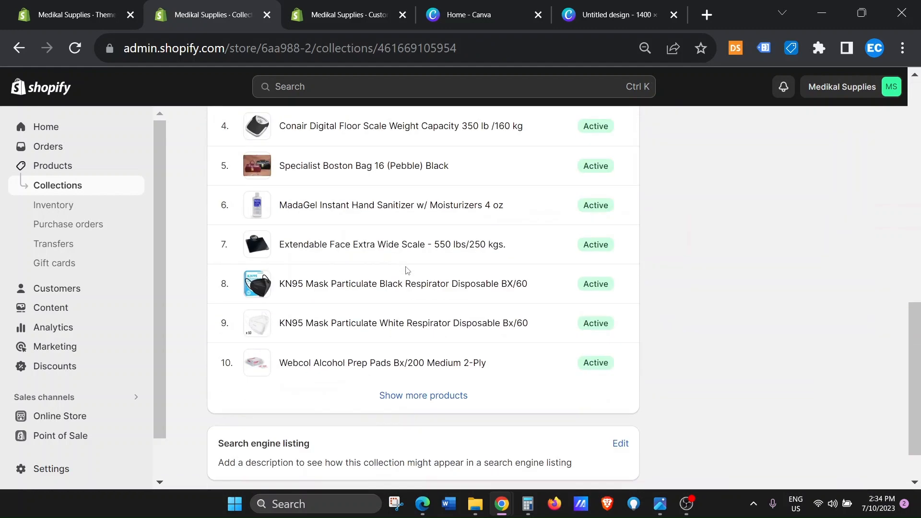
{"action": "scroll", "coordinate": [406, 270], "scroll_direction": "down", "scroll_amount": 2}
{"action": "scroll", "coordinate": [573, 333], "scroll_direction": "up", "scroll_amount": 10}
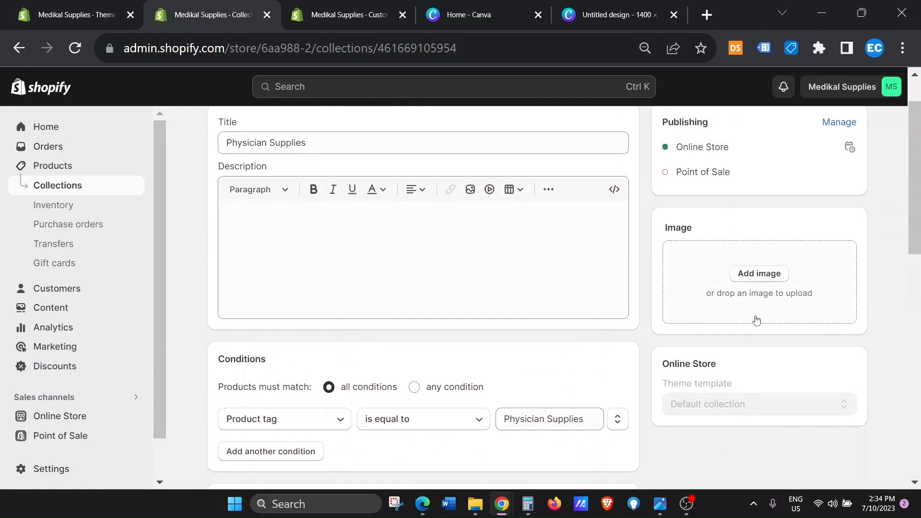
{"action": "left_click", "coordinate": [759, 273]}
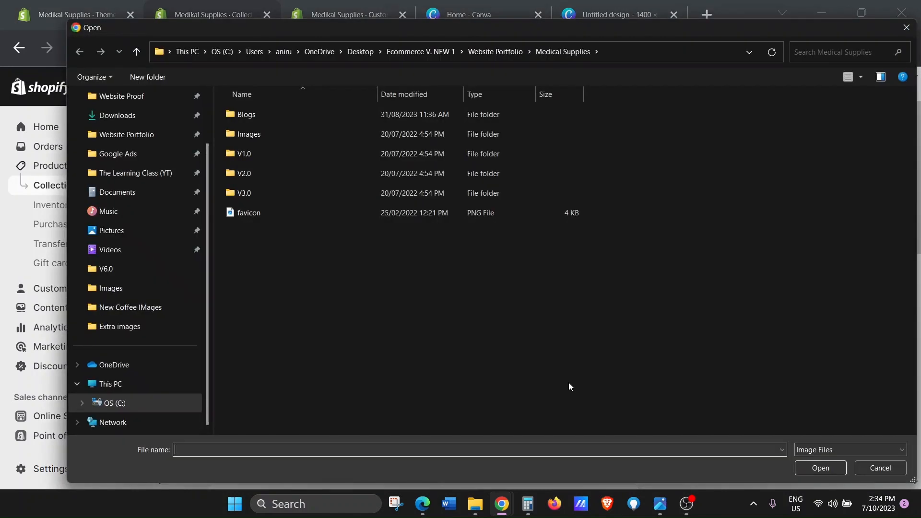
- Examine the mockup's Physician Supplies, Back & Neck Therapy and Diagnostics images and return to the file picker
{"action": "key", "text": "alt+Tab"}
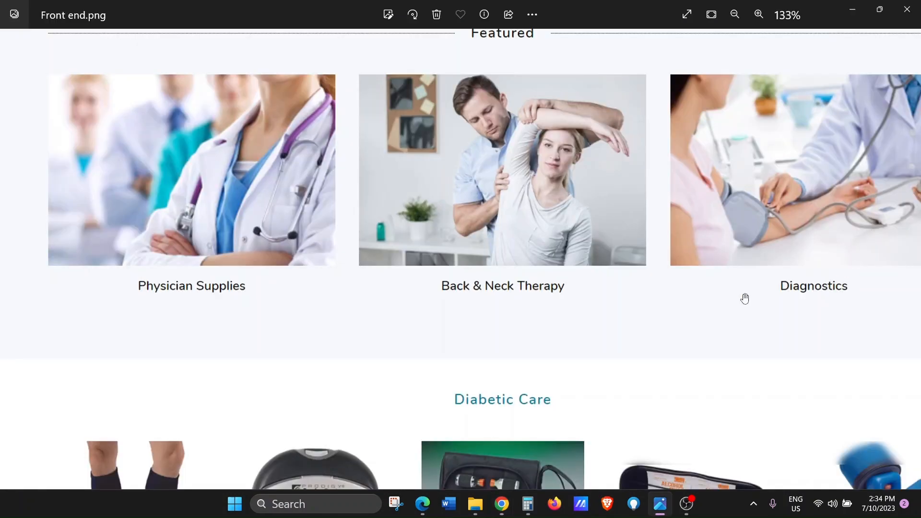
{"action": "key", "text": "alt+Tab"}
{"action": "key", "text": "alt+Tab"}
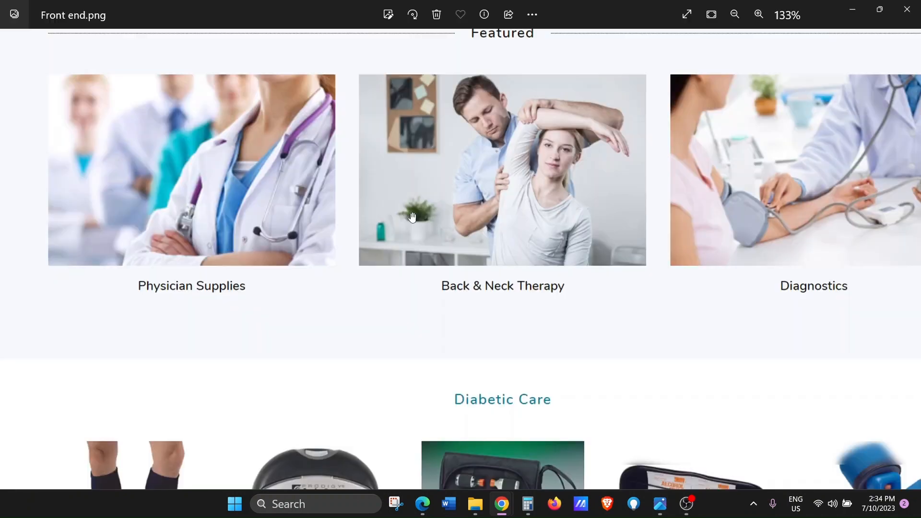
{"action": "scroll", "coordinate": [667, 321], "scroll_direction": "up", "scroll_amount": 1}
{"action": "mouse_move", "coordinate": [502, 503]}
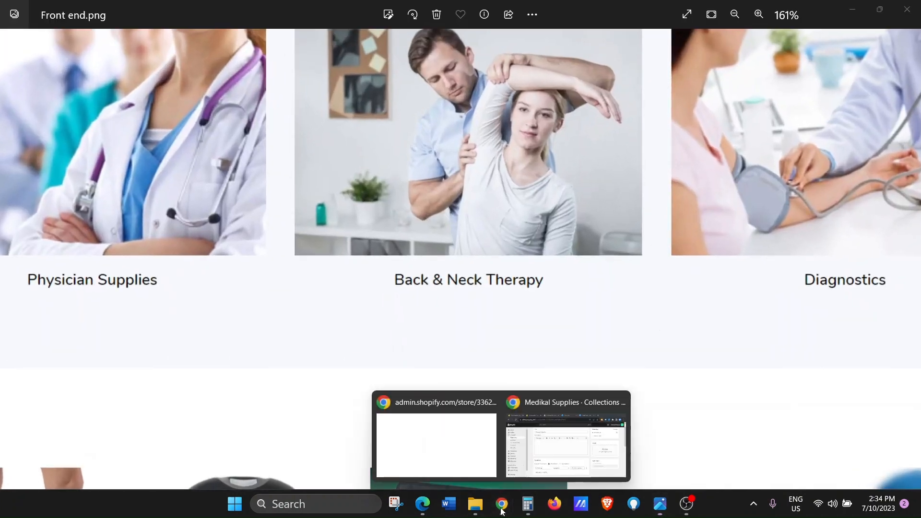
{"action": "left_click", "coordinate": [566, 465]}
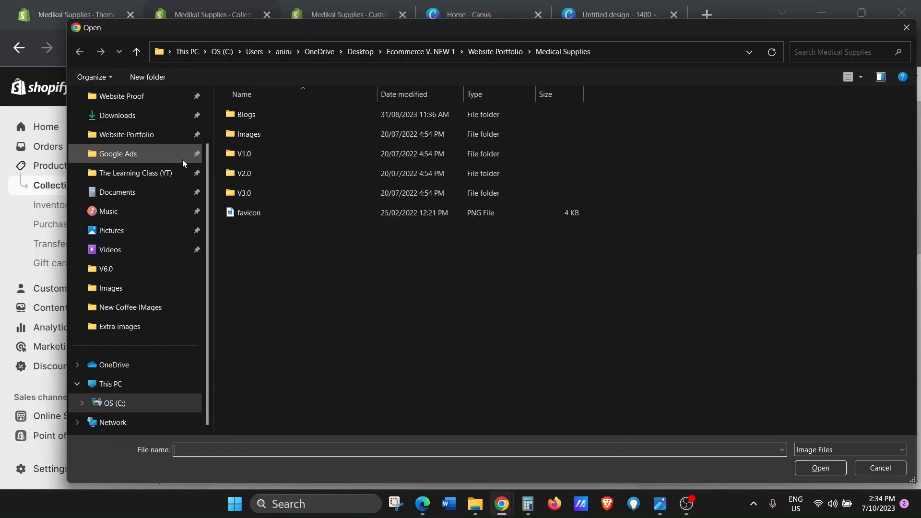
- Browse the file picker to the Images folder inside Website Portfolio > Medical Supplies > V3.0
{"action": "left_click", "coordinate": [128, 136]}
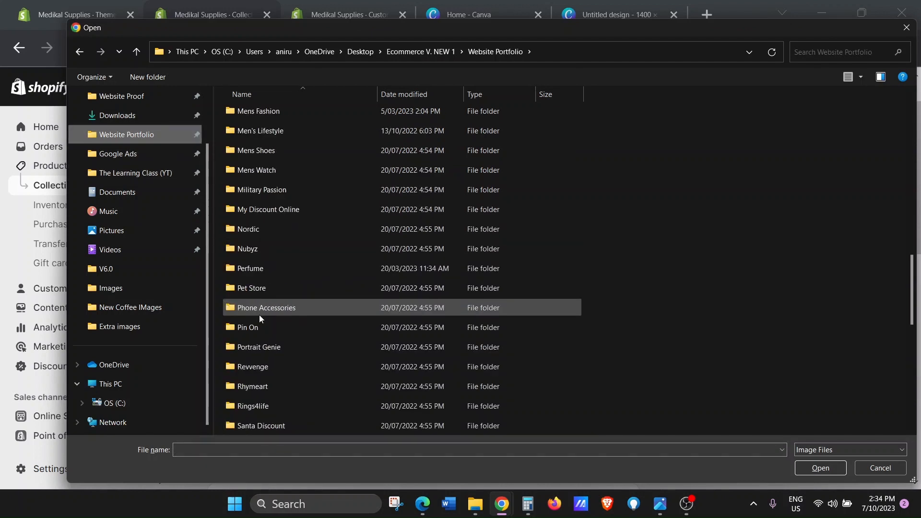
{"action": "scroll", "coordinate": [261, 126], "scroll_direction": "up", "scroll_amount": 1}
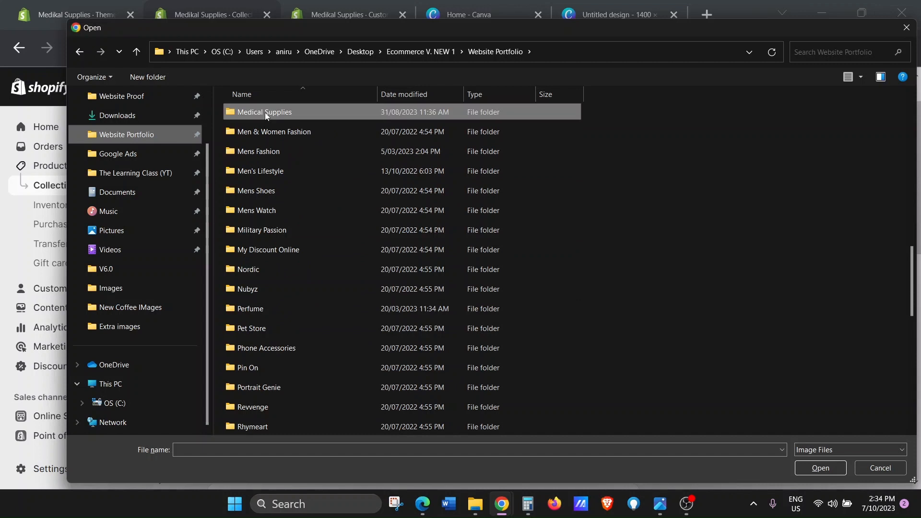
{"action": "double_click", "coordinate": [265, 112]}
{"action": "double_click", "coordinate": [264, 191]}
{"action": "double_click", "coordinate": [263, 122]}
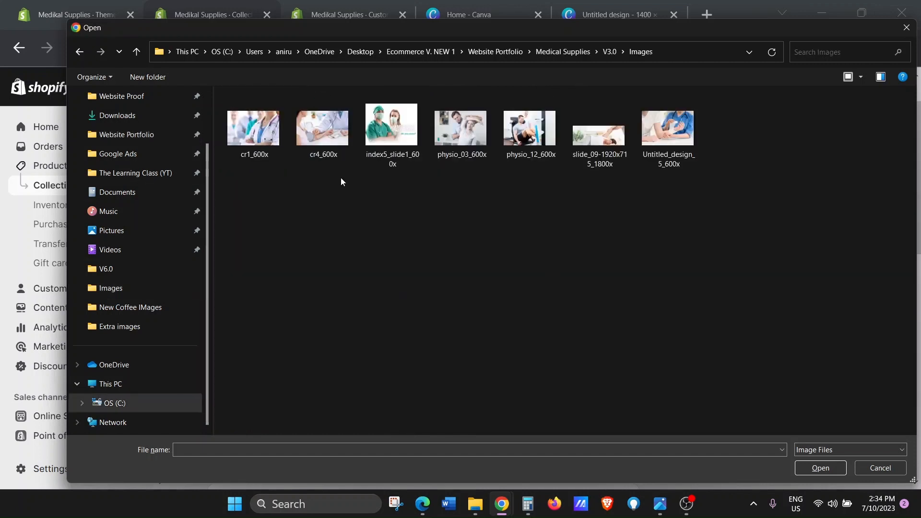
- Check the mockup's Physician Supplies picture, set cr1_600x as that collection's image and save the collection
{"action": "left_click", "coordinate": [662, 510]}
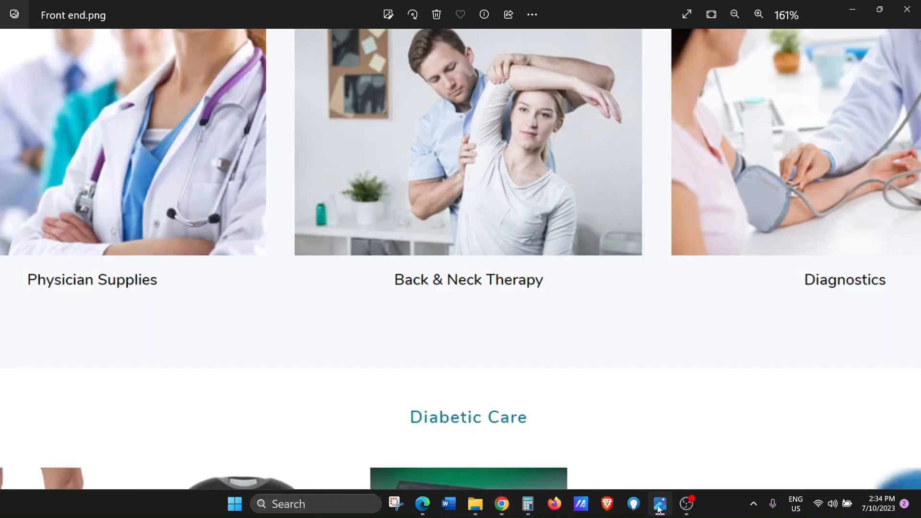
{"action": "scroll", "coordinate": [225, 293], "scroll_direction": "down", "scroll_amount": 2}
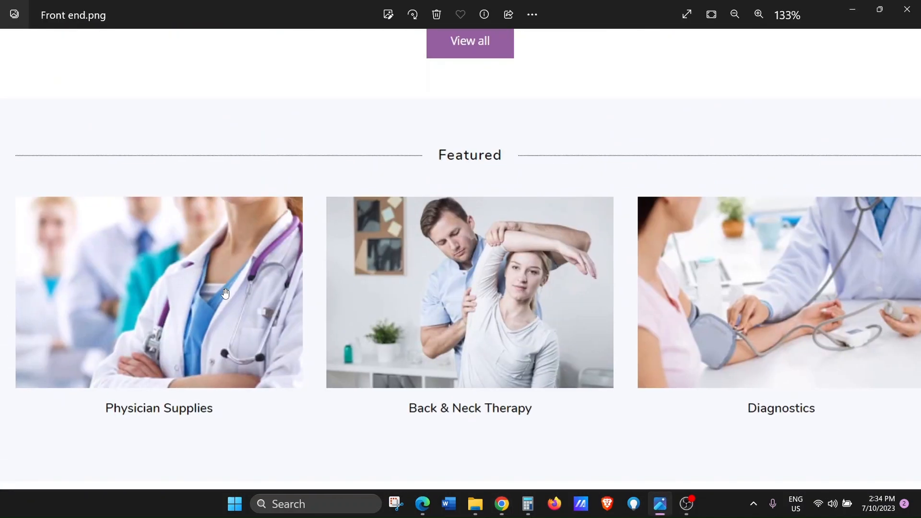
{"action": "key", "text": "alt+Tab"}
{"action": "double_click", "coordinate": [250, 157]}
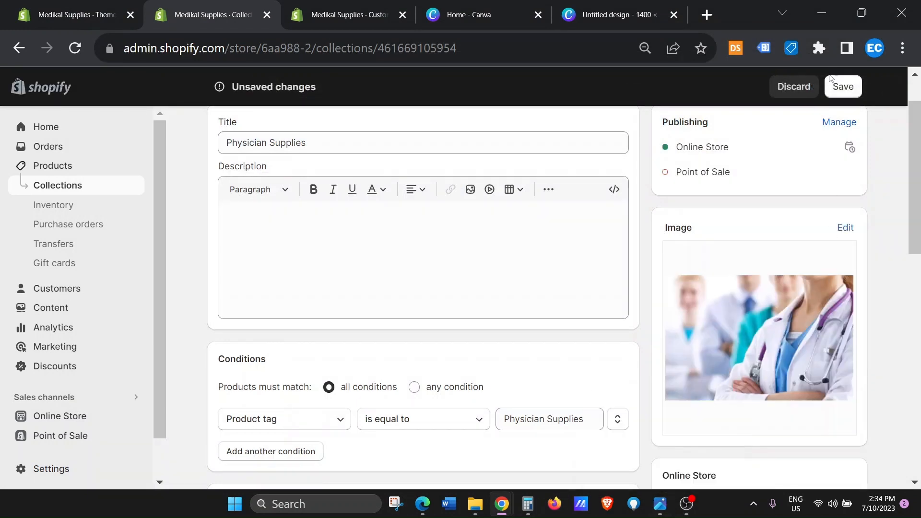
{"action": "left_click", "coordinate": [845, 89]}
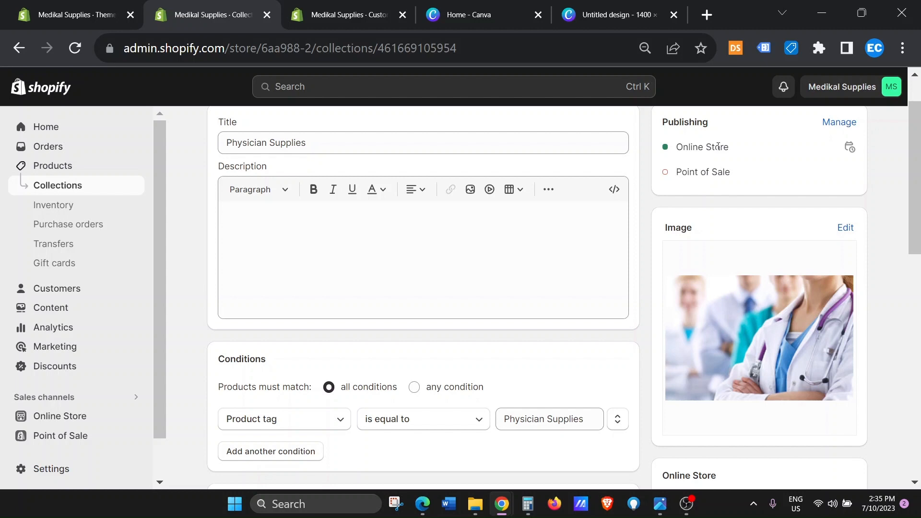
{"action": "scroll", "coordinate": [815, 259], "scroll_direction": "up", "scroll_amount": 1}
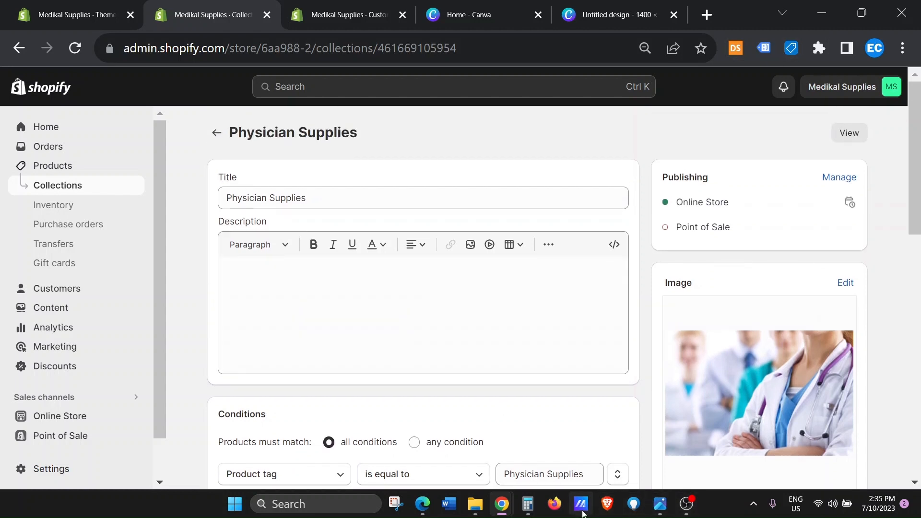
- Check the second Featured item in the mockup, search the collections for "back" and open the Back & Neck Therapy collection
{"action": "left_click", "coordinate": [660, 504]}
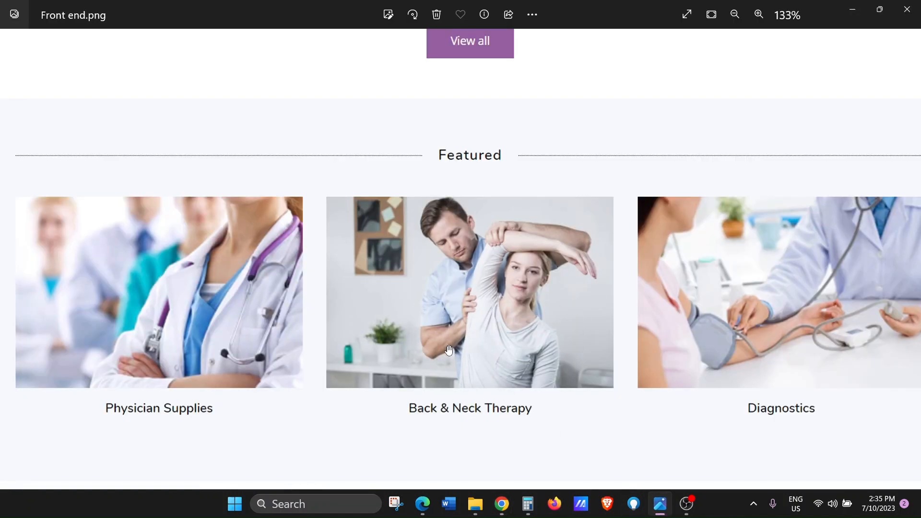
{"action": "mouse_move", "coordinate": [505, 516]}
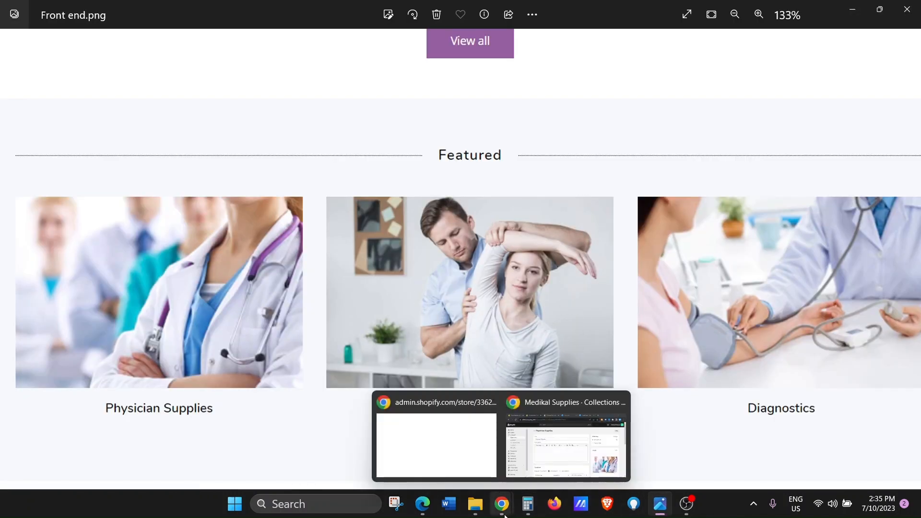
{"action": "left_click", "coordinate": [566, 444]}
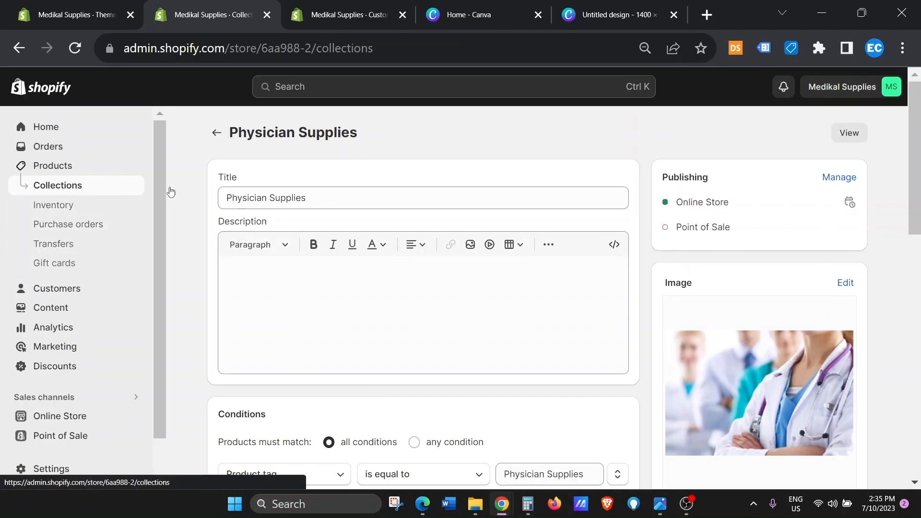
{"action": "left_click", "coordinate": [170, 192]}
{"action": "type", "text": "f"}
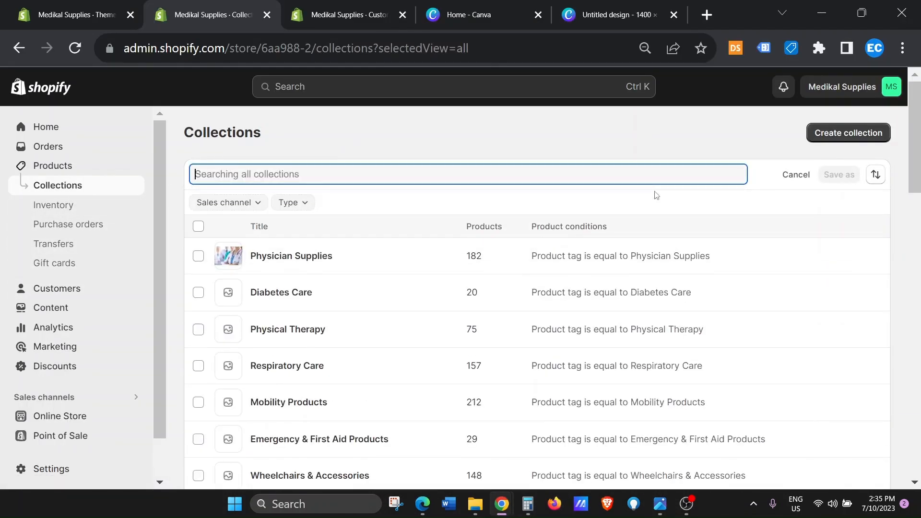
{"action": "type", "text": "back"}
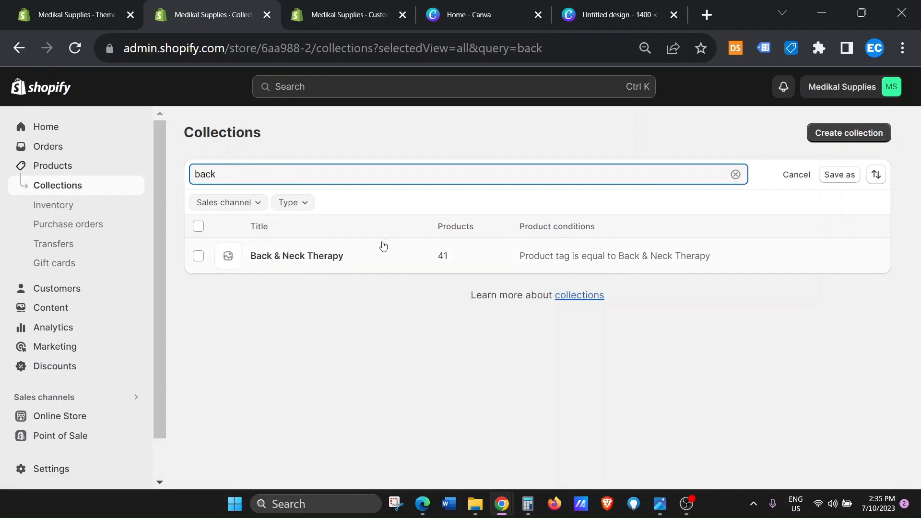
{"action": "left_click", "coordinate": [363, 256]}
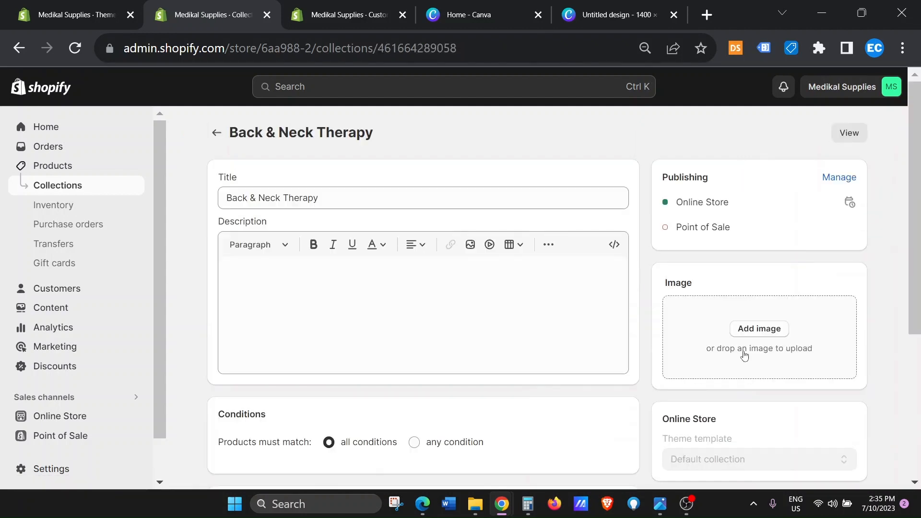
- Add physio_03_600x as the Back & Neck Therapy collection image and save the collection
{"action": "left_click", "coordinate": [756, 329]}
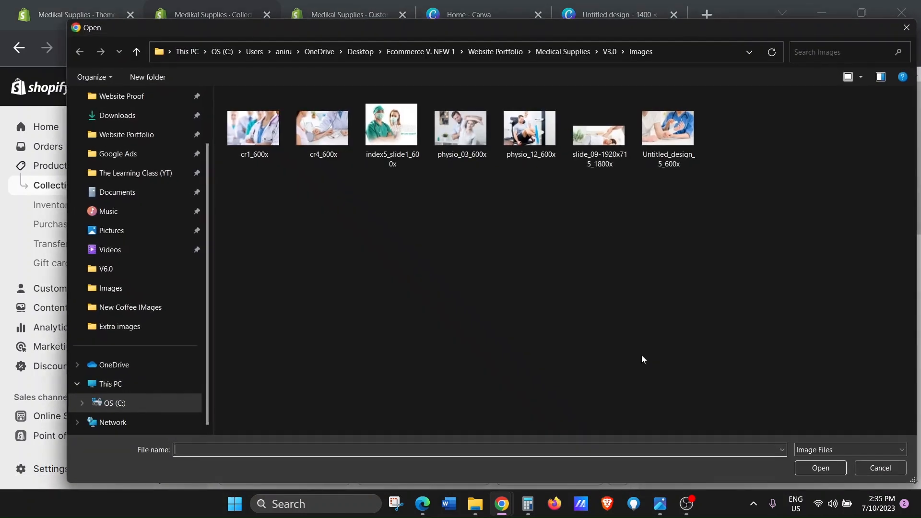
{"action": "double_click", "coordinate": [463, 123]}
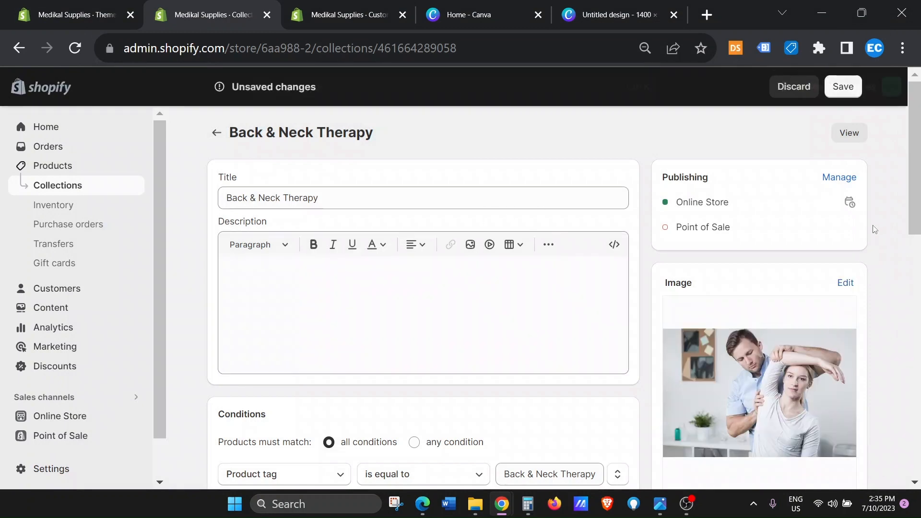
{"action": "left_click", "coordinate": [843, 87]}
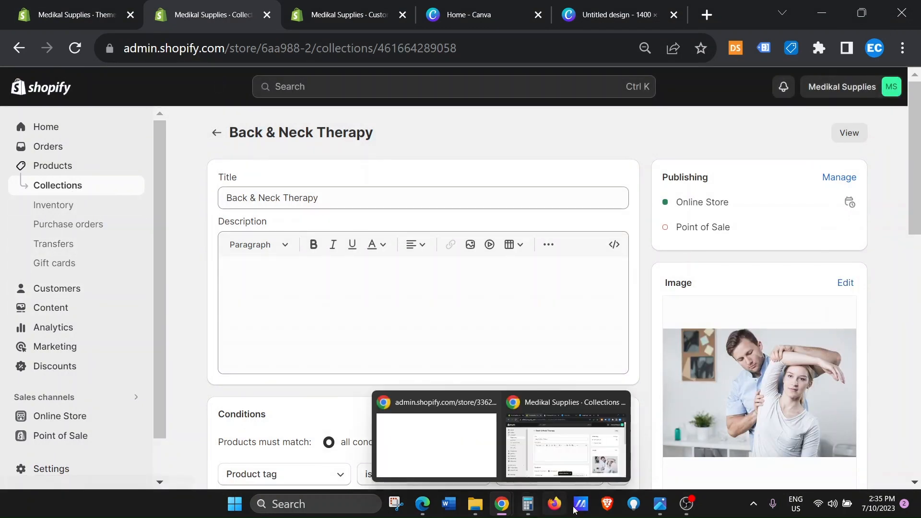
- Check the third Featured item in the mockup and open the Diagnostics collection from the collections list
{"action": "left_click", "coordinate": [657, 503]}
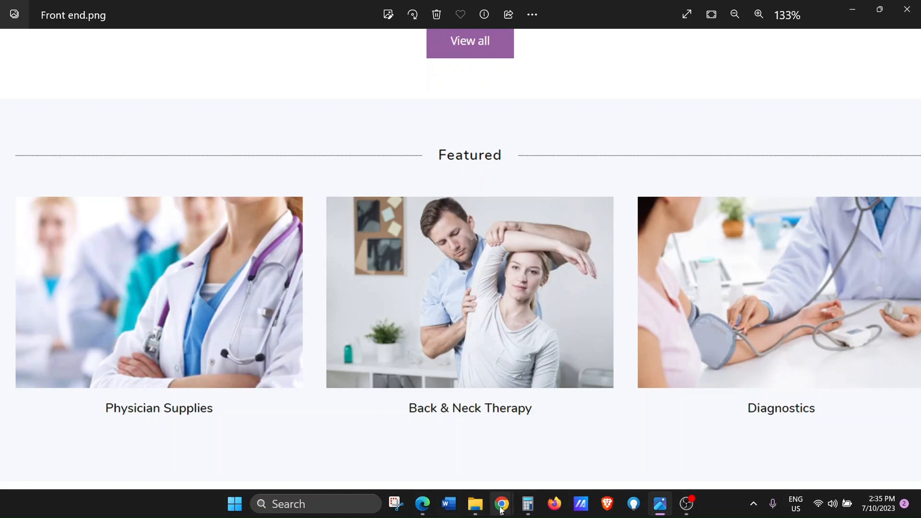
{"action": "left_click", "coordinate": [566, 432]}
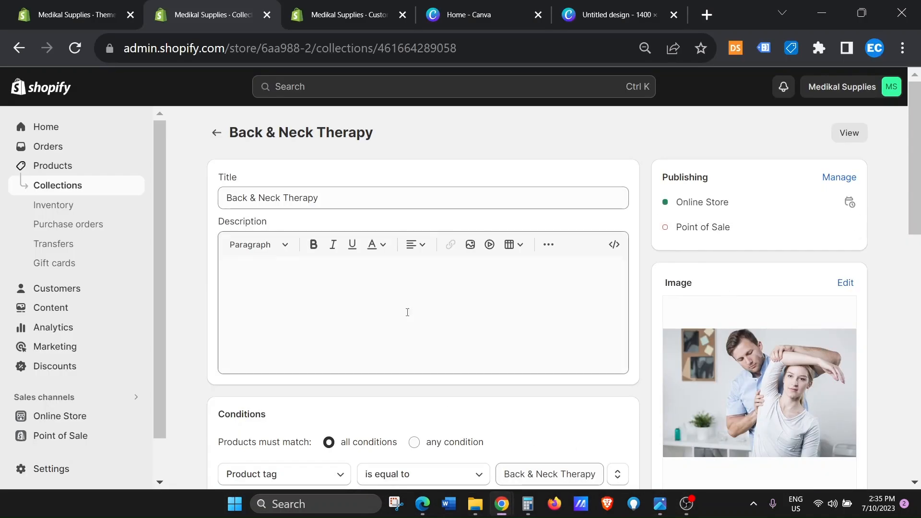
{"action": "left_click", "coordinate": [76, 186]}
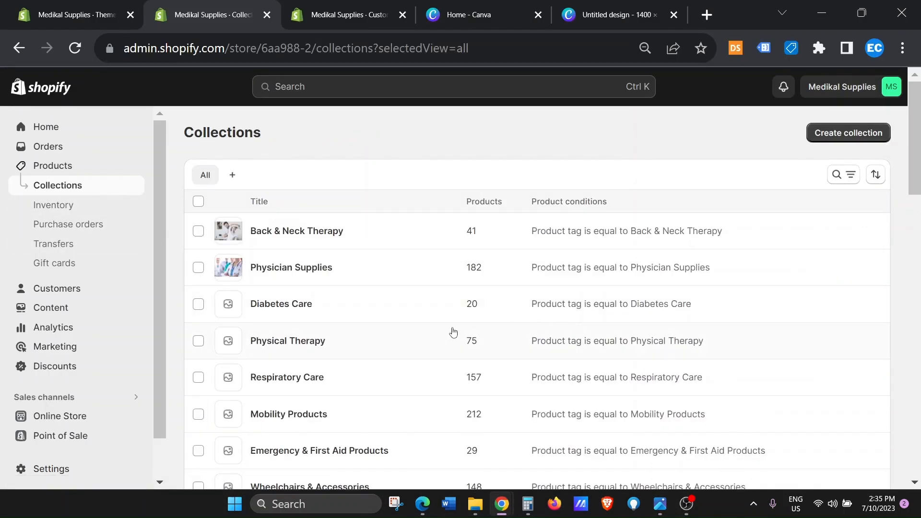
{"action": "scroll", "coordinate": [404, 347], "scroll_direction": "down", "scroll_amount": 2}
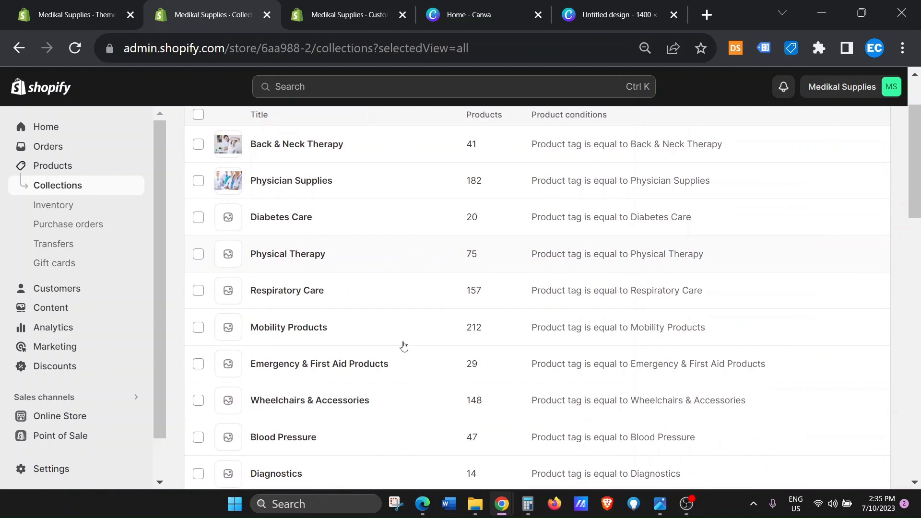
{"action": "left_click", "coordinate": [364, 477]}
- Add cr4_600x as the Diagnostics collection image and save the collection
{"action": "left_click", "coordinate": [783, 326]}
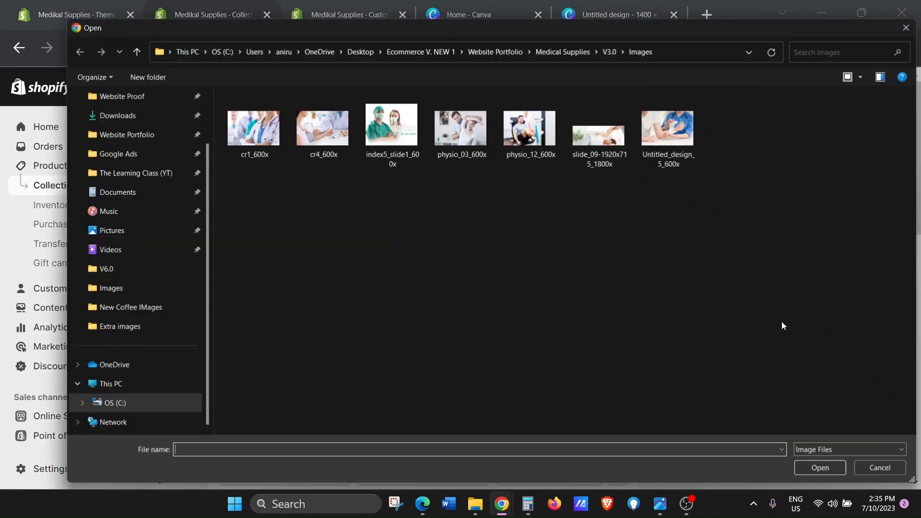
{"action": "double_click", "coordinate": [330, 142]}
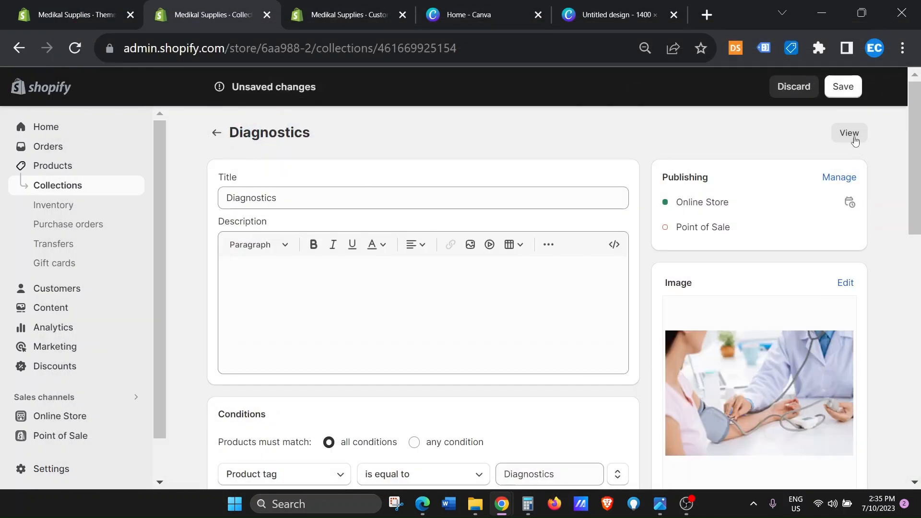
{"action": "left_click", "coordinate": [843, 86]}
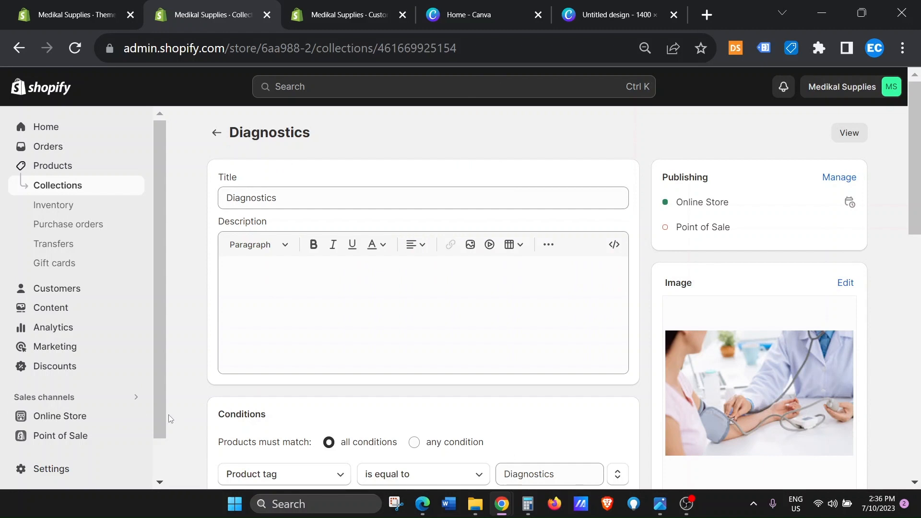
- View the online store's home page, examine its sections down to the safety mask banner and dismiss the admin navigation bar
{"action": "scroll", "coordinate": [169, 419], "scroll_direction": "down", "scroll_amount": 2}
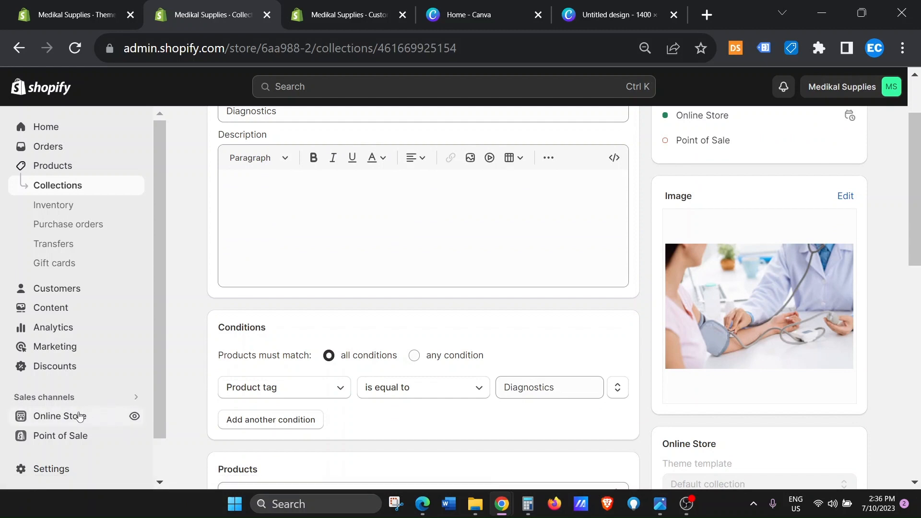
{"action": "left_click", "coordinate": [136, 416]}
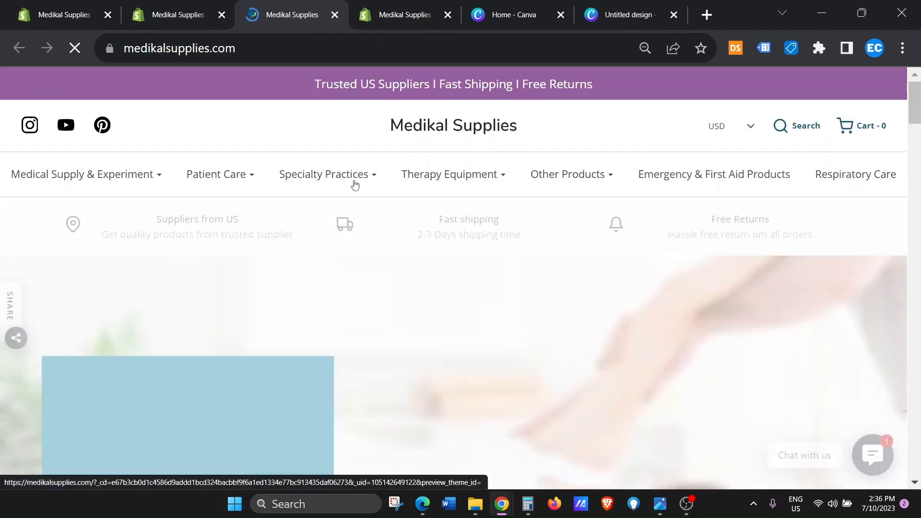
{"action": "scroll", "coordinate": [356, 185], "scroll_direction": "down", "scroll_amount": 15}
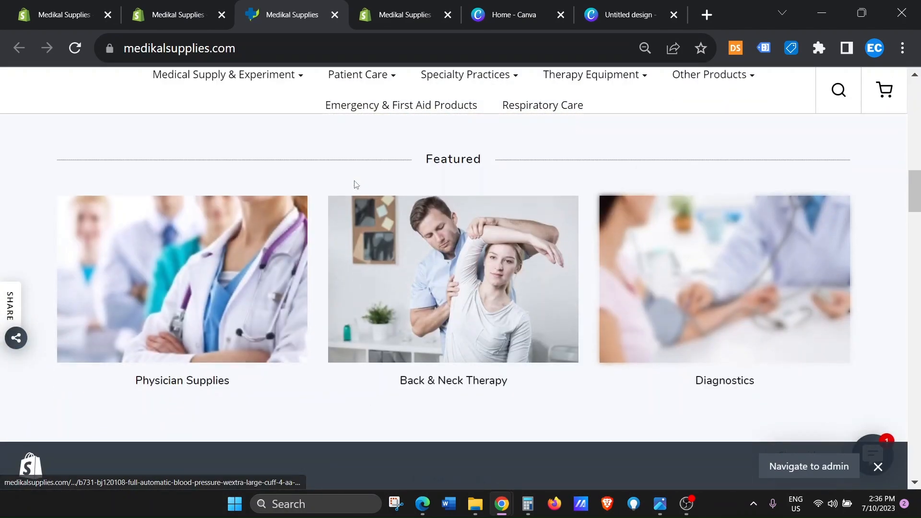
{"action": "scroll", "coordinate": [355, 185], "scroll_direction": "down", "scroll_amount": 10}
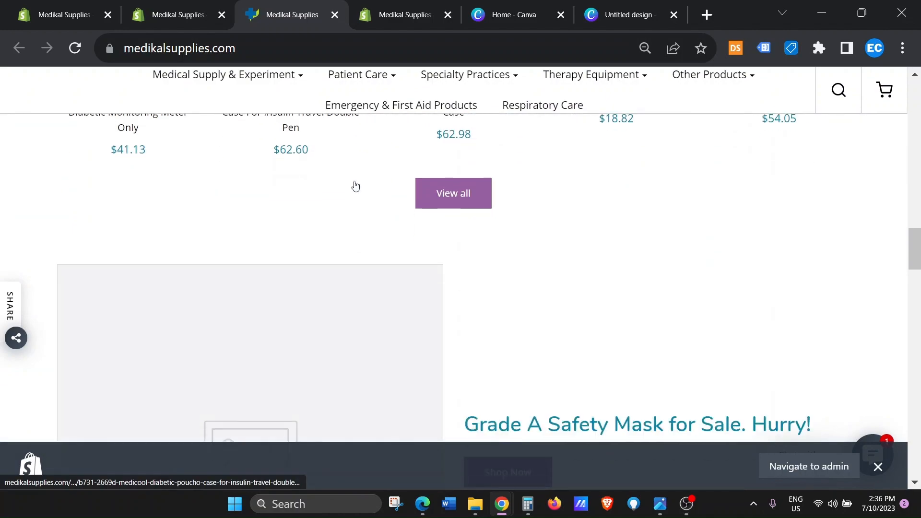
{"action": "scroll", "coordinate": [355, 186], "scroll_direction": "up", "scroll_amount": 20}
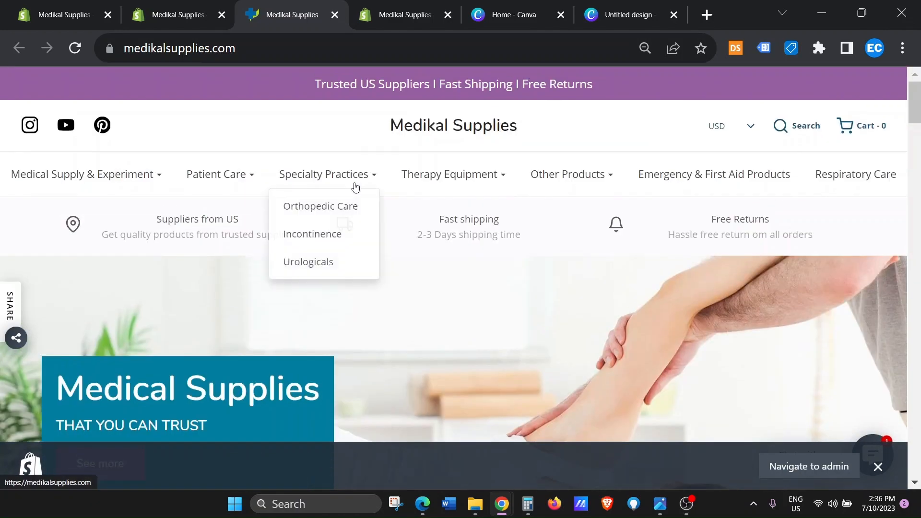
{"action": "left_click", "coordinate": [878, 466]}
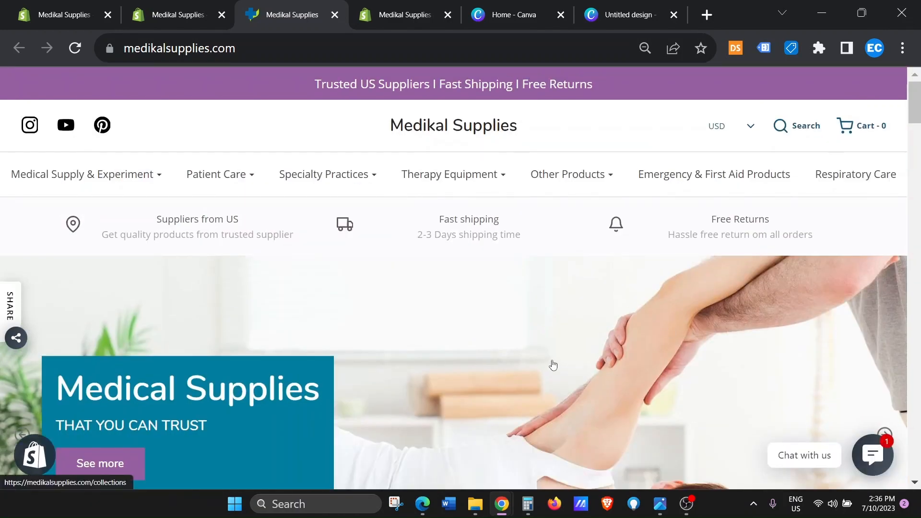
- Review the live home page from the slideshow through Blood Pressure and the Featured collection images to the Diabetic Care products
{"action": "key", "text": "ctrl+minus"}
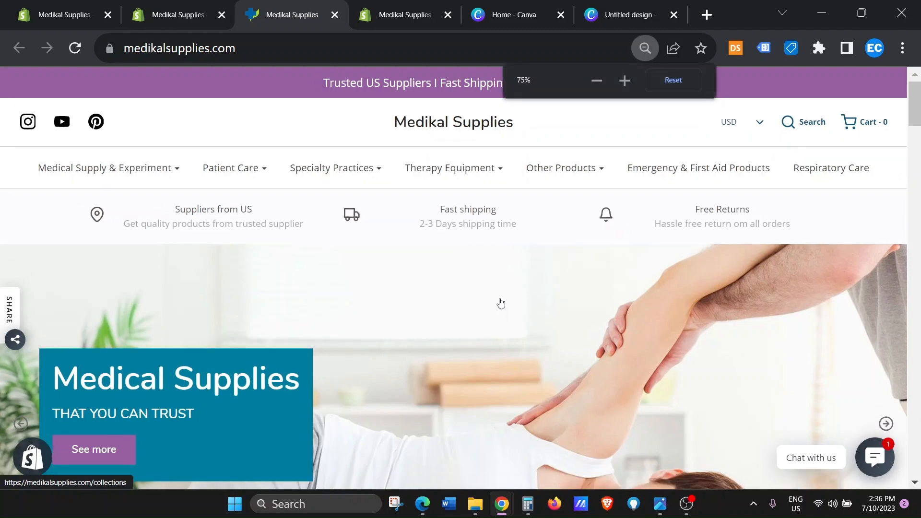
{"action": "key", "text": "ctrl+plus"}
{"action": "scroll", "coordinate": [502, 302], "scroll_direction": "down", "scroll_amount": 8}
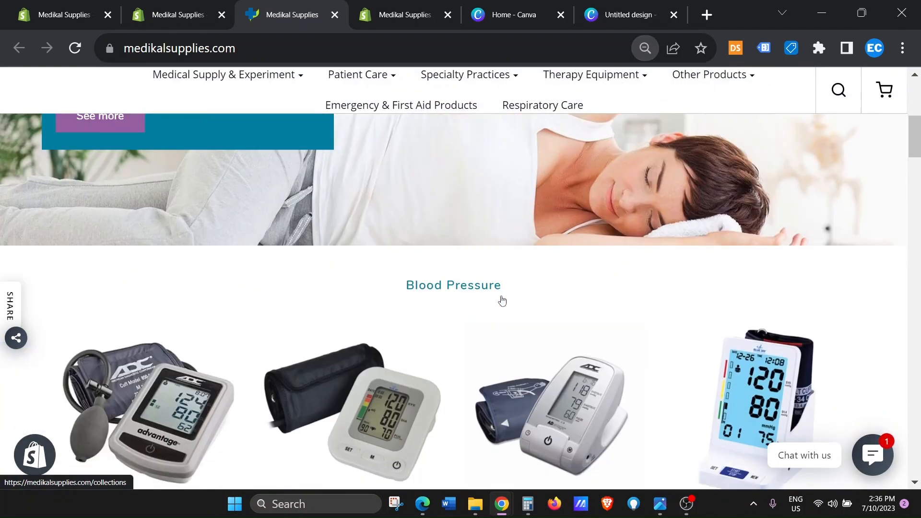
{"action": "scroll", "coordinate": [501, 301], "scroll_direction": "down", "scroll_amount": 4}
{"action": "scroll", "coordinate": [501, 303], "scroll_direction": "up", "scroll_amount": 9}
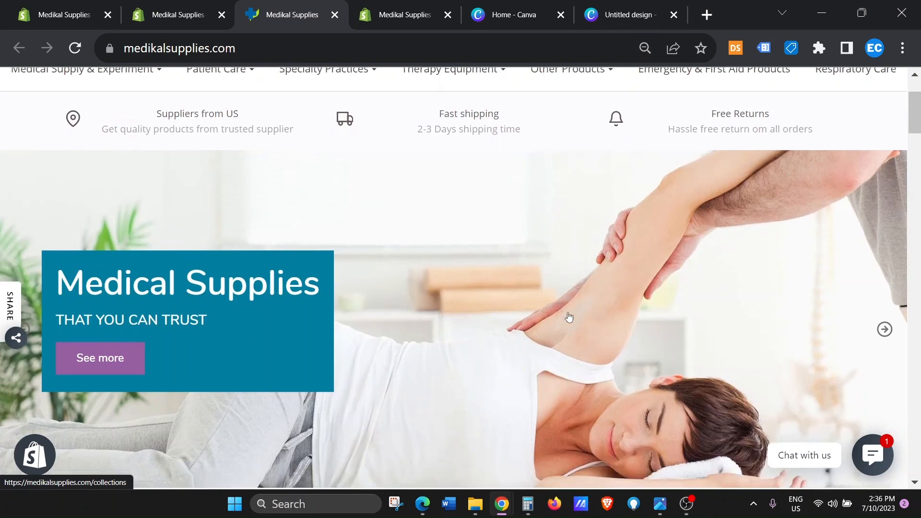
{"action": "scroll", "coordinate": [569, 317], "scroll_direction": "down", "scroll_amount": 10}
{"action": "scroll", "coordinate": [818, 240], "scroll_direction": "up", "scroll_amount": 5}
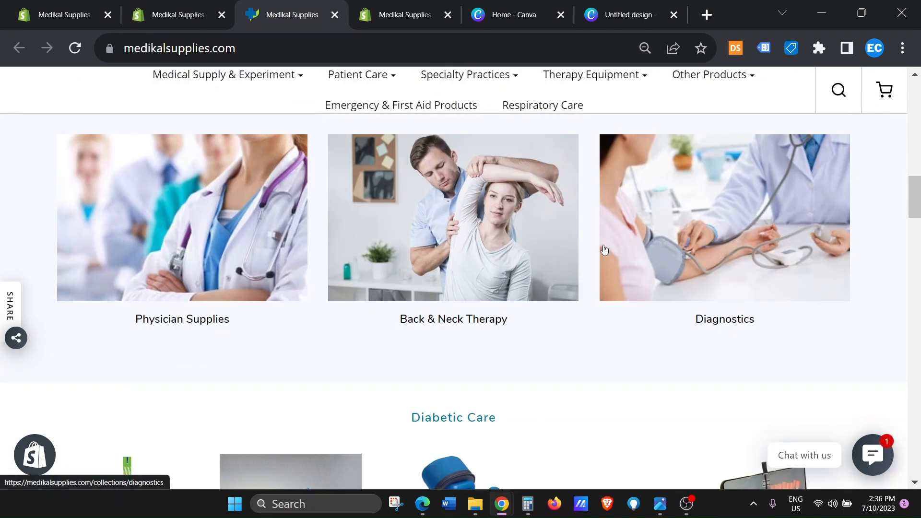
{"action": "scroll", "coordinate": [440, 355], "scroll_direction": "down", "scroll_amount": 7}
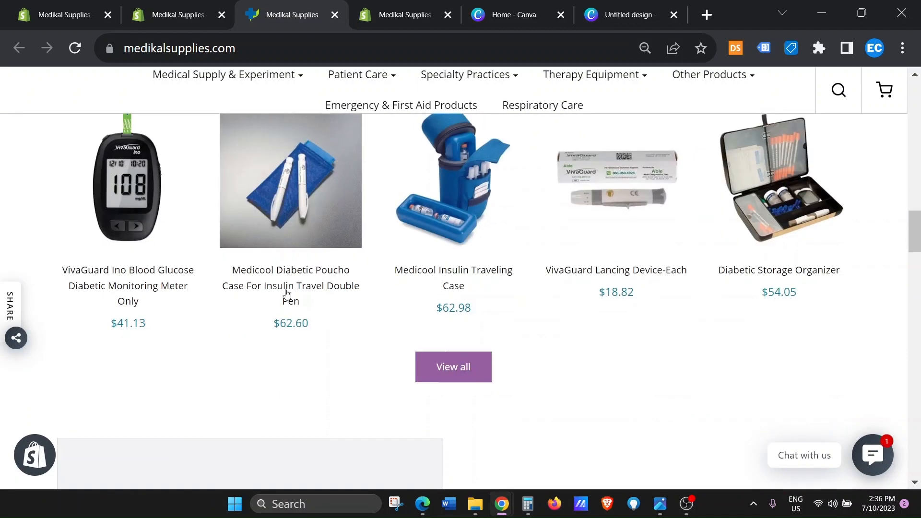
- Review the Diabetic Care heading and products on the live home page, continuing down to the safety mask banner
{"action": "scroll", "coordinate": [190, 331], "scroll_direction": "up", "scroll_amount": 3}
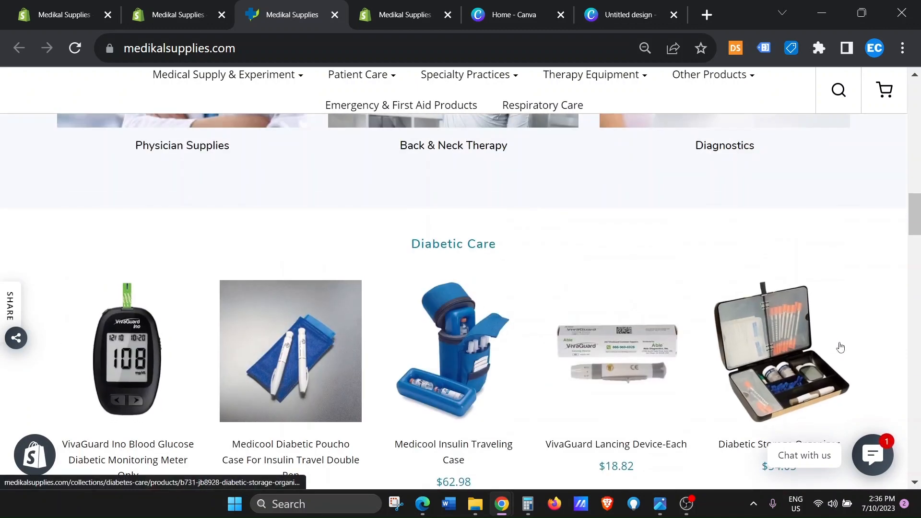
{"action": "left_click_drag", "start_coordinate": [512, 252], "coordinate": [353, 261]}
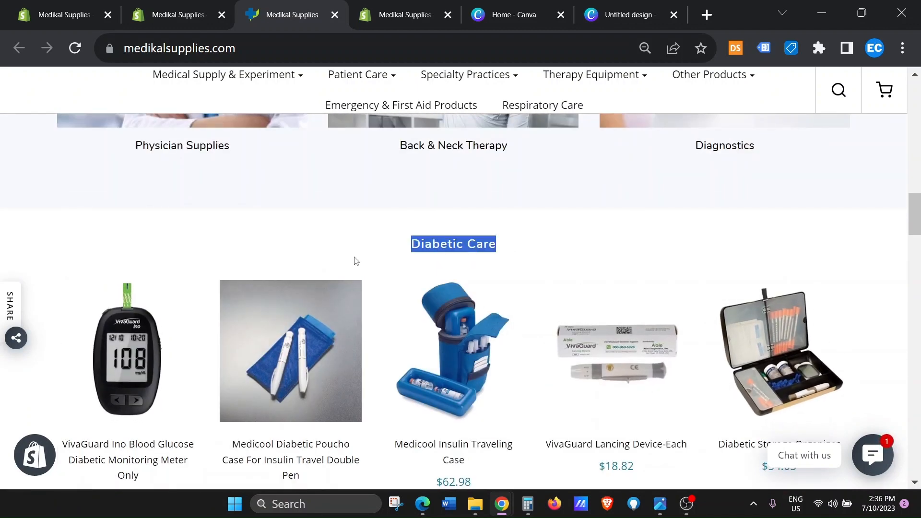
{"action": "scroll", "coordinate": [373, 292], "scroll_direction": "down", "scroll_amount": 8}
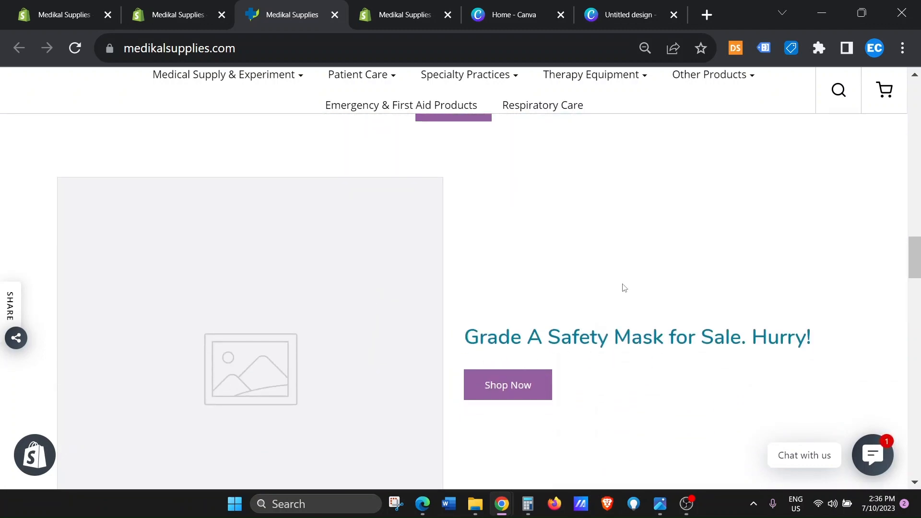
- Examine the Diabetic Care products and the safety mask banner image in the Front end.png mockup
{"action": "left_click", "coordinate": [661, 509]}
{"action": "scroll", "coordinate": [622, 474], "scroll_direction": "down", "scroll_amount": 2}
{"action": "left_click_drag", "start_coordinate": [470, 401], "coordinate": [498, 139]}
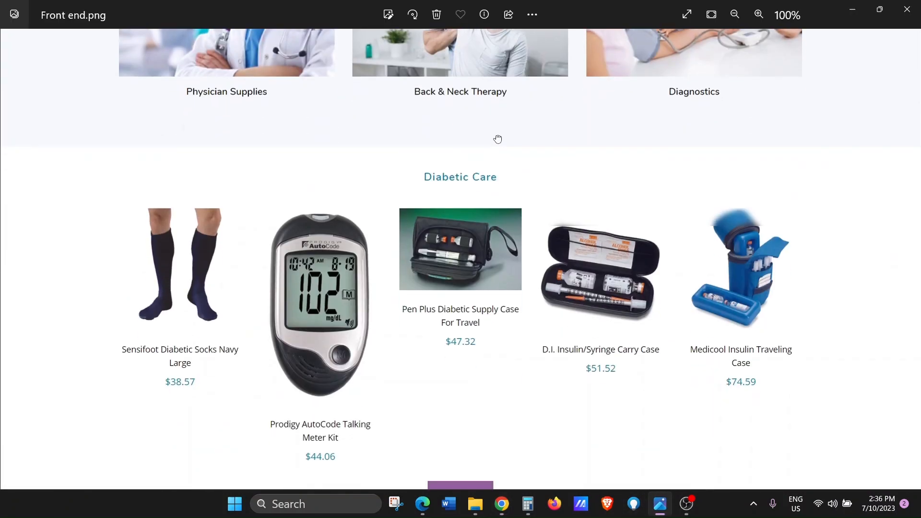
{"action": "left_click_drag", "start_coordinate": [480, 427], "coordinate": [502, 179]}
{"action": "left_click_drag", "start_coordinate": [489, 372], "coordinate": [503, 176]}
{"action": "scroll", "coordinate": [396, 345], "scroll_direction": "up", "scroll_amount": 1}
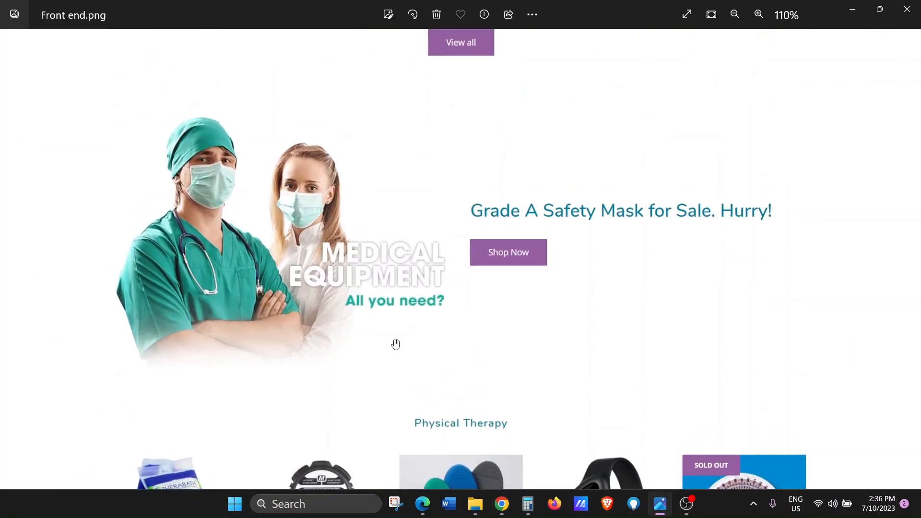
{"action": "scroll", "coordinate": [395, 345], "scroll_direction": "up", "scroll_amount": 1}
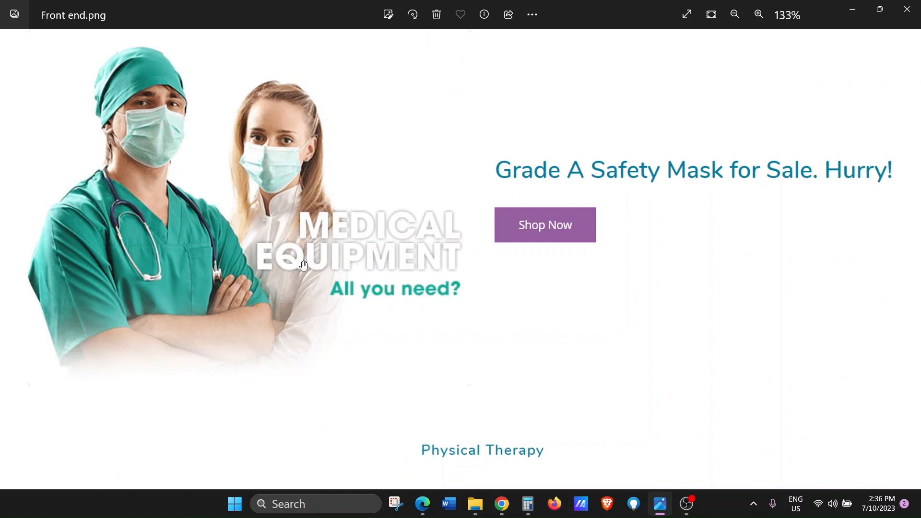
- Switch to the Shopify theme editor and review the Diabetic care featured collection's settings and product preview
{"action": "mouse_move", "coordinate": [502, 504]}
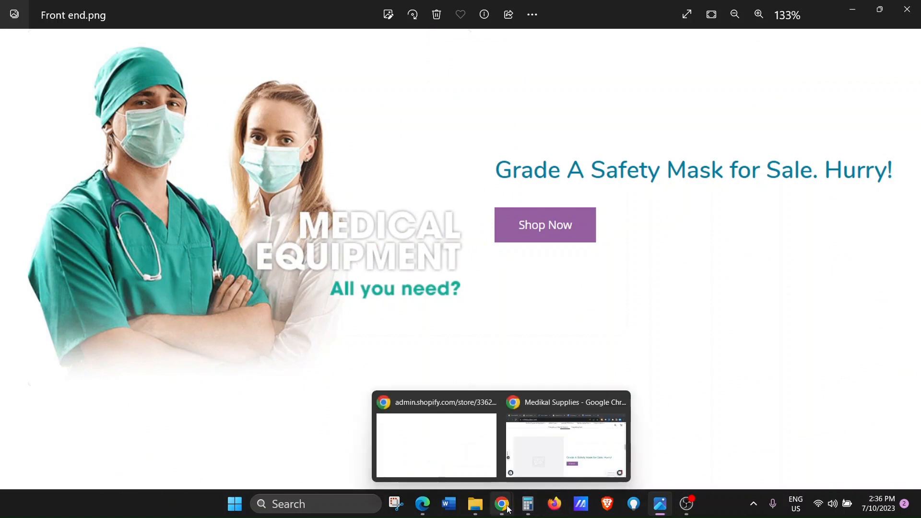
{"action": "left_click", "coordinate": [549, 451]}
{"action": "left_click", "coordinate": [397, 14]}
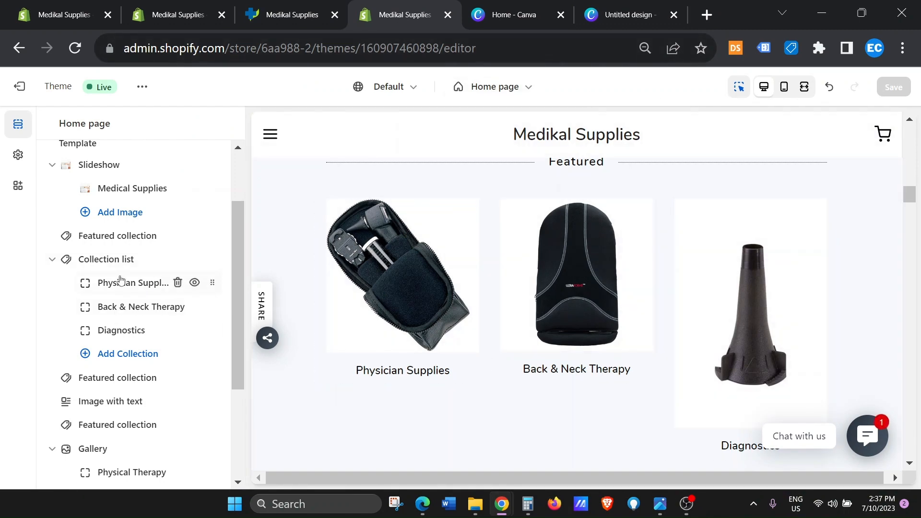
{"action": "scroll", "coordinate": [120, 282], "scroll_direction": "down", "scroll_amount": 2}
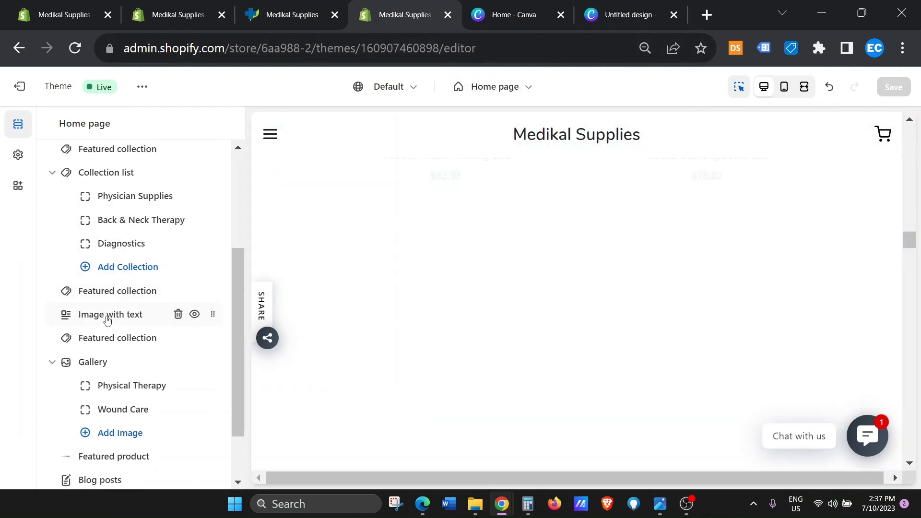
{"action": "left_click", "coordinate": [101, 291]}
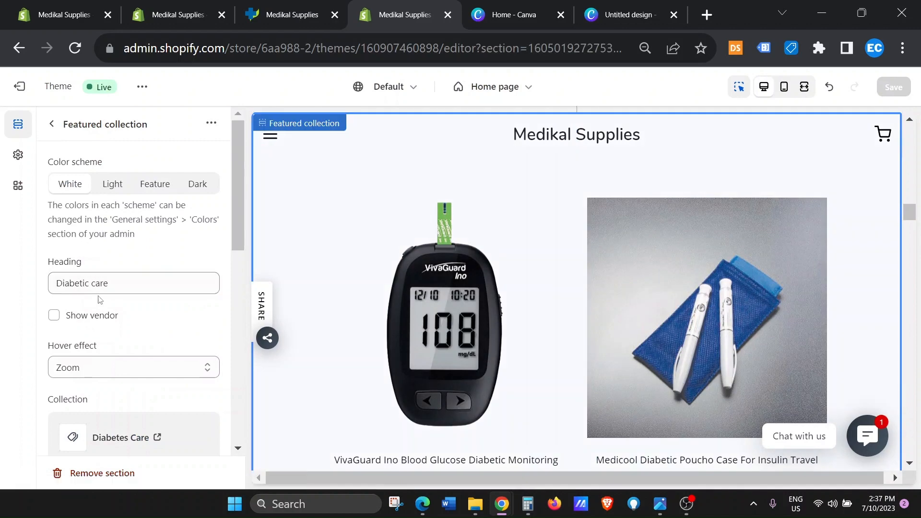
{"action": "scroll", "coordinate": [539, 309], "scroll_direction": "down", "scroll_amount": 10}
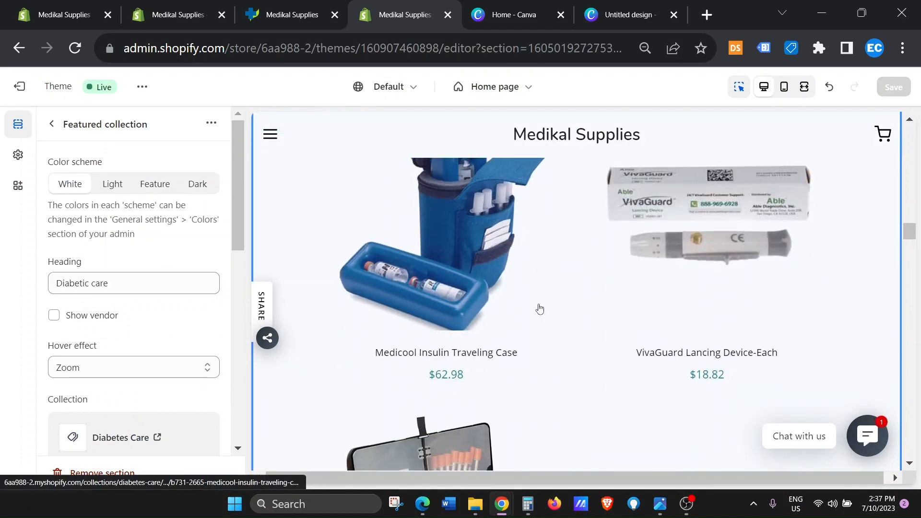
{"action": "scroll", "coordinate": [134, 384], "scroll_direction": "down", "scroll_amount": 5}
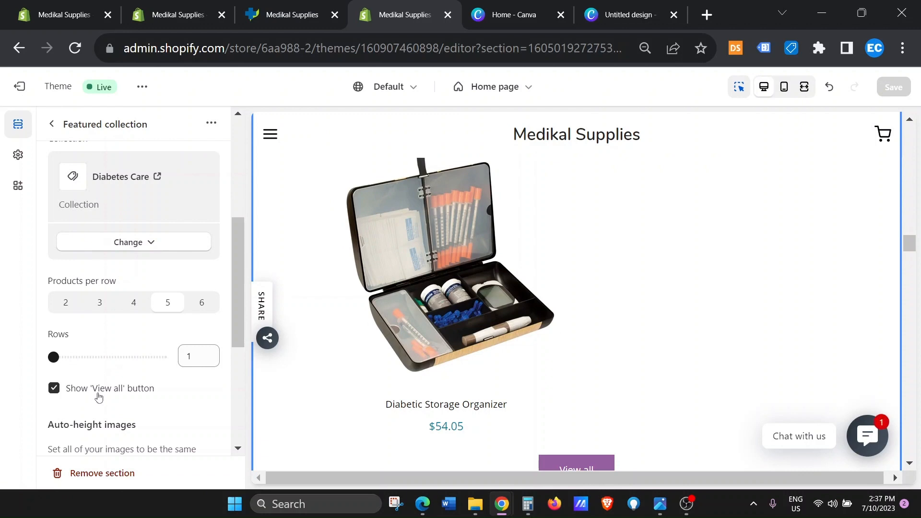
{"action": "scroll", "coordinate": [98, 397], "scroll_direction": "up", "scroll_amount": 5}
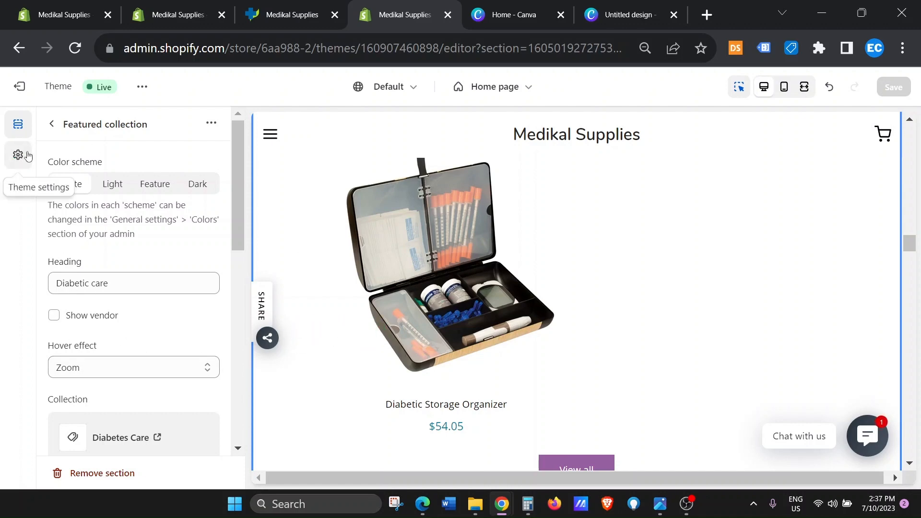
{"action": "left_click", "coordinate": [52, 125]}
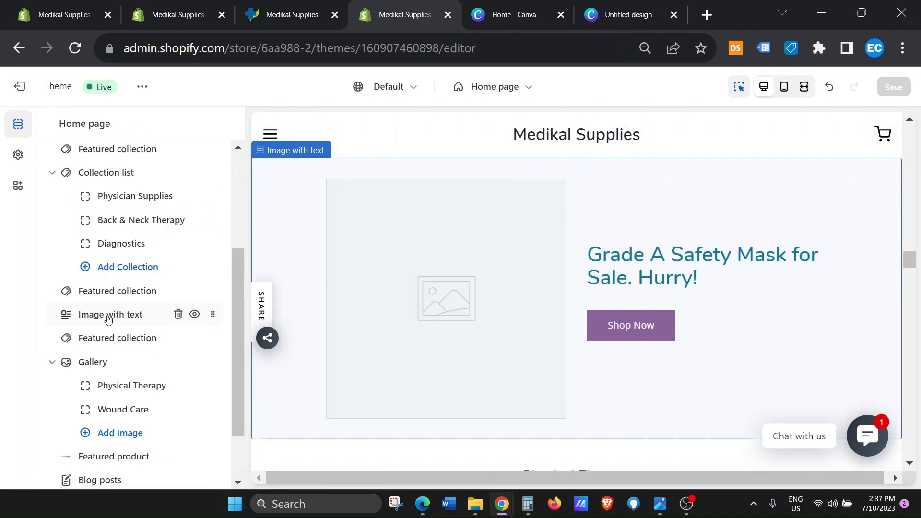
- Check the safety mask banner in the mockup and set index5_slide1_600x as the image of the Image with text section
{"action": "left_click", "coordinate": [100, 317]}
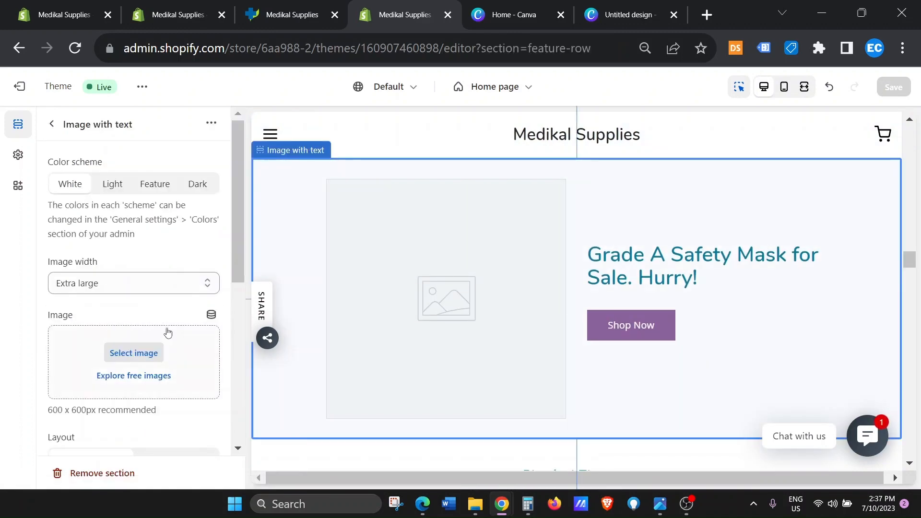
{"action": "left_click", "coordinate": [660, 503]}
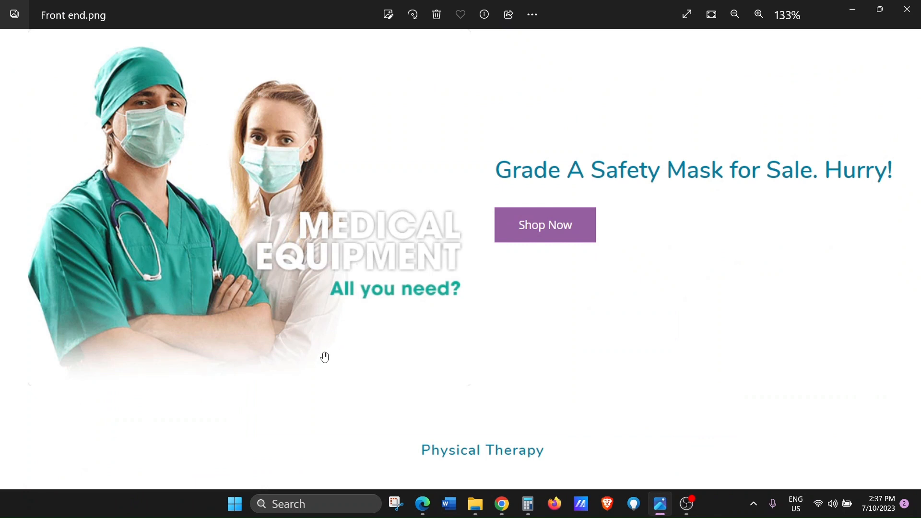
{"action": "key", "text": "alt+Tab"}
{"action": "left_click", "coordinate": [149, 356]}
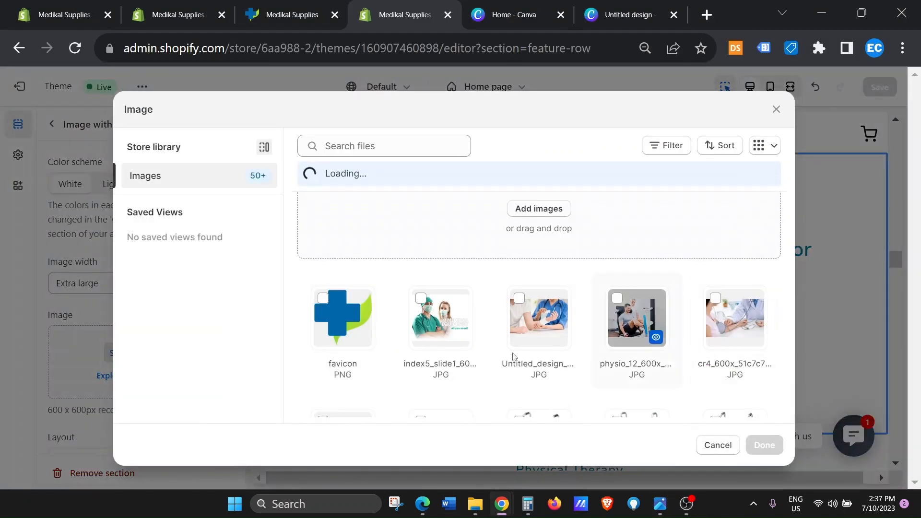
{"action": "left_click", "coordinate": [449, 364]}
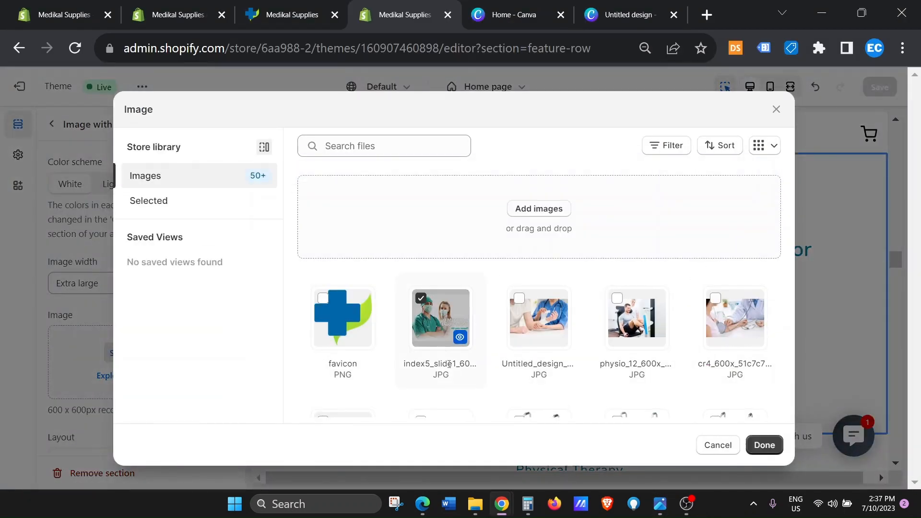
{"action": "left_click", "coordinate": [764, 445]}
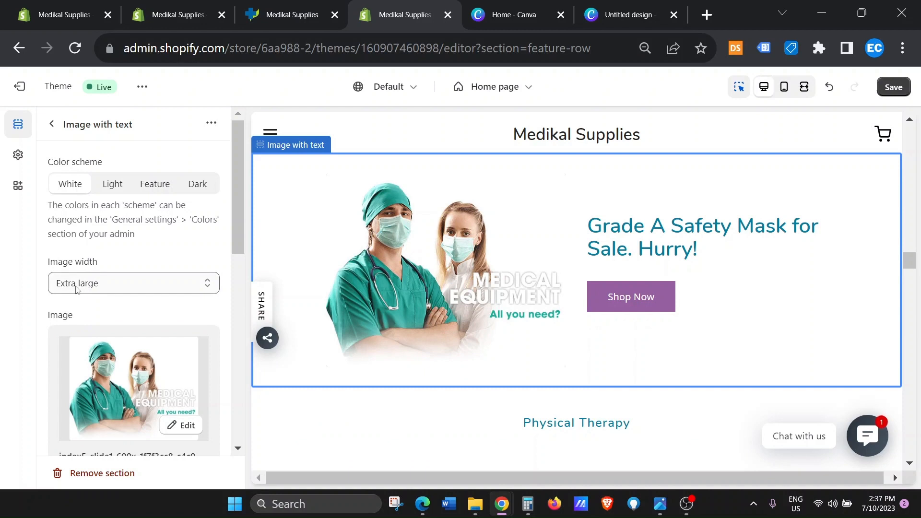
- Keep the banner's image width at Extra large, try the layout with the image on the right, and restore it to the left
{"action": "left_click", "coordinate": [75, 287]}
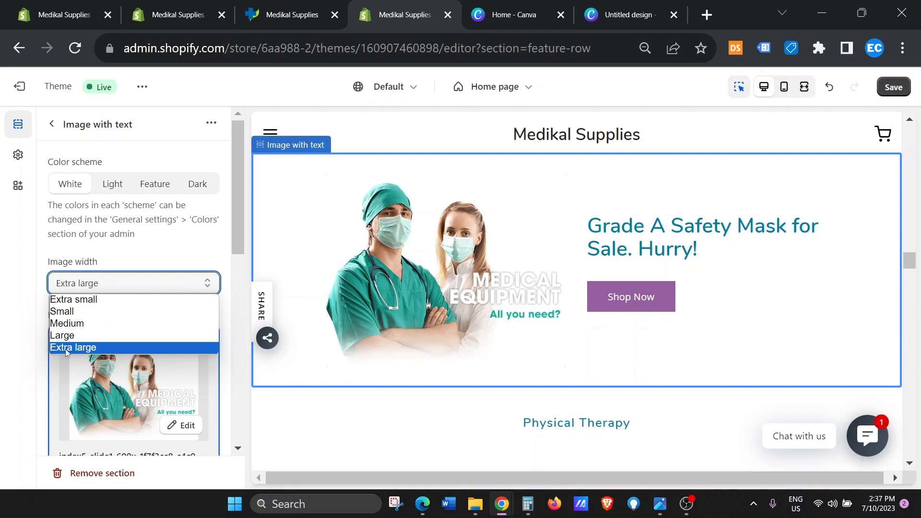
{"action": "left_click", "coordinate": [80, 347]}
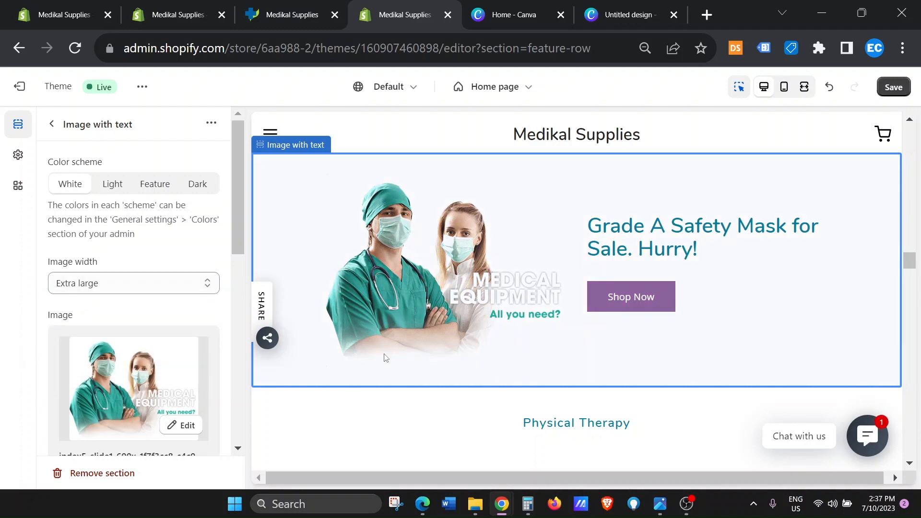
{"action": "scroll", "coordinate": [177, 360], "scroll_direction": "down", "scroll_amount": 7}
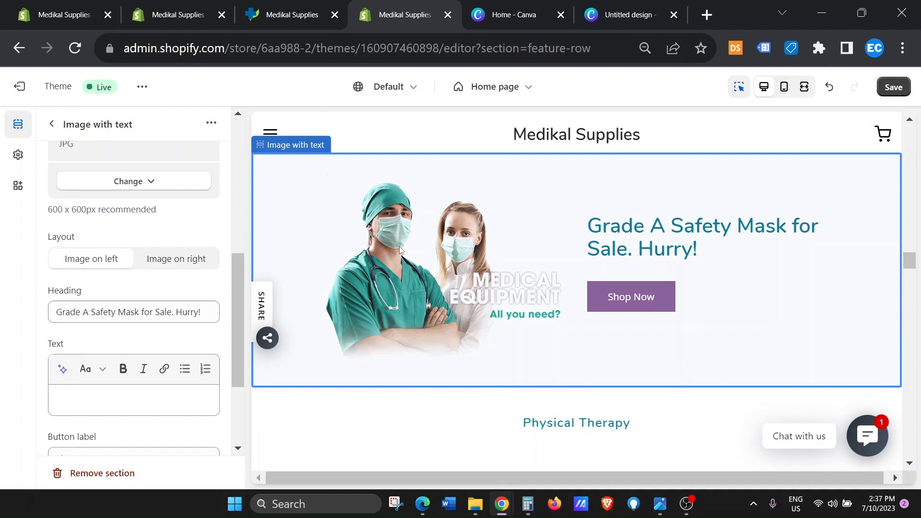
{"action": "left_click", "coordinate": [167, 270]}
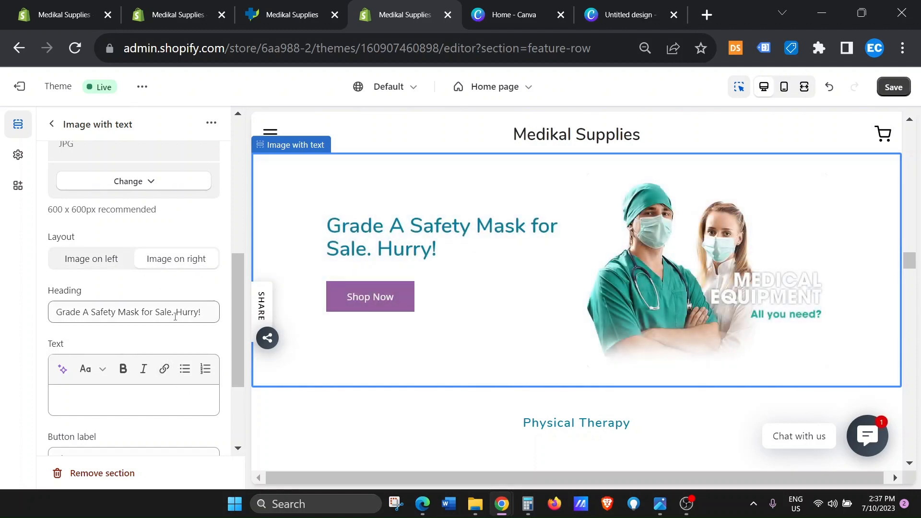
{"action": "left_click", "coordinate": [86, 266]}
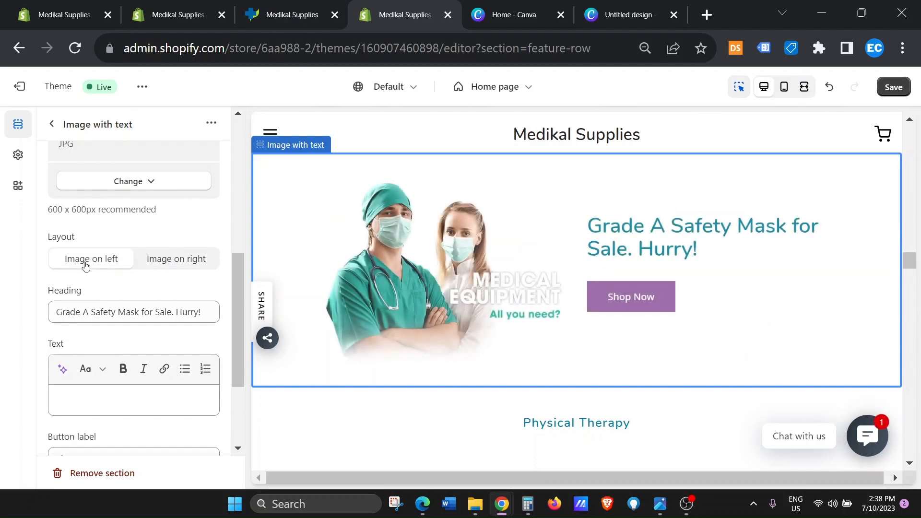
- Review the Image with text section's heading, text, button label and button link settings
{"action": "left_click_drag", "start_coordinate": [57, 316], "coordinate": [223, 310]}
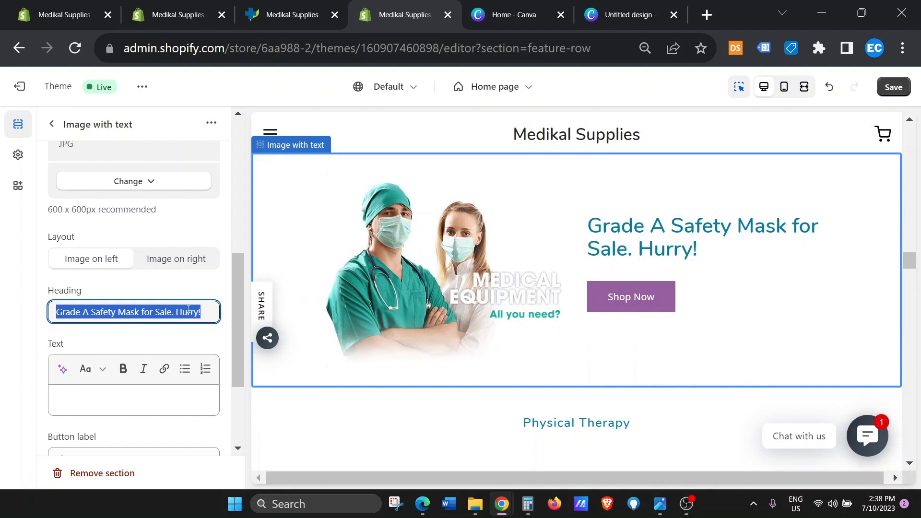
{"action": "scroll", "coordinate": [215, 290], "scroll_direction": "down", "scroll_amount": 3}
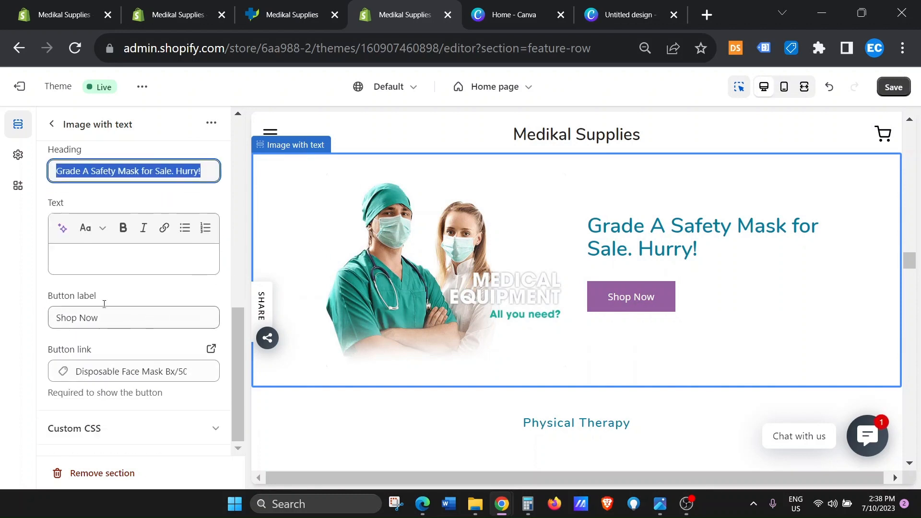
{"action": "left_click", "coordinate": [75, 255]}
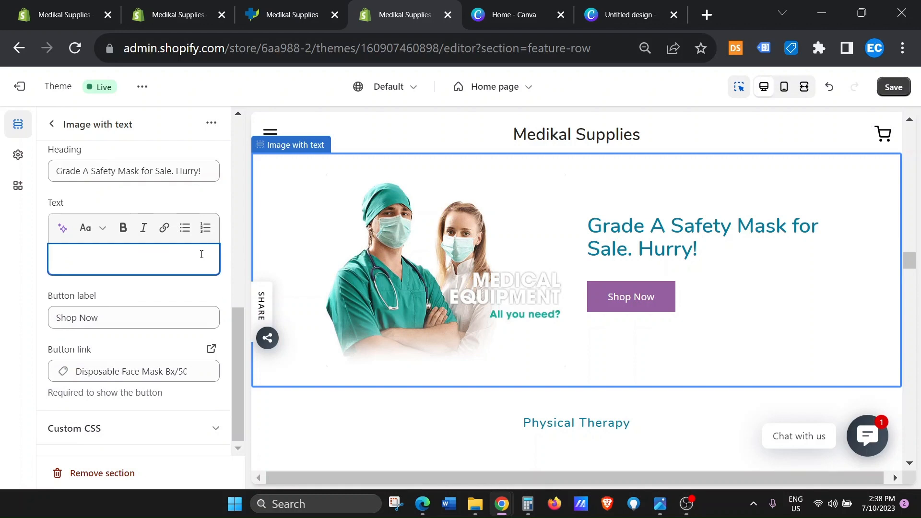
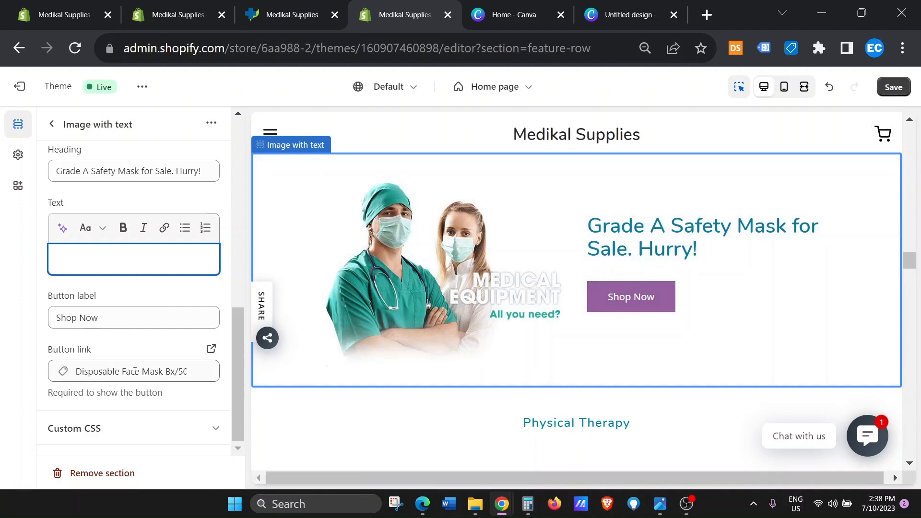
- Save the theme changes, then reload the live storefront and check its Grade A Safety Mask section
{"action": "left_click", "coordinate": [892, 87]}
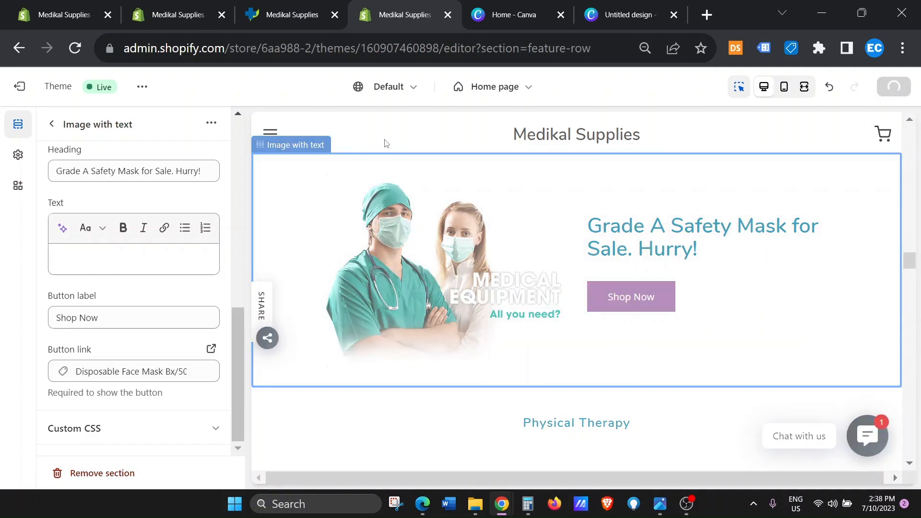
{"action": "left_click", "coordinate": [299, 11]}
{"action": "left_click", "coordinate": [78, 49]}
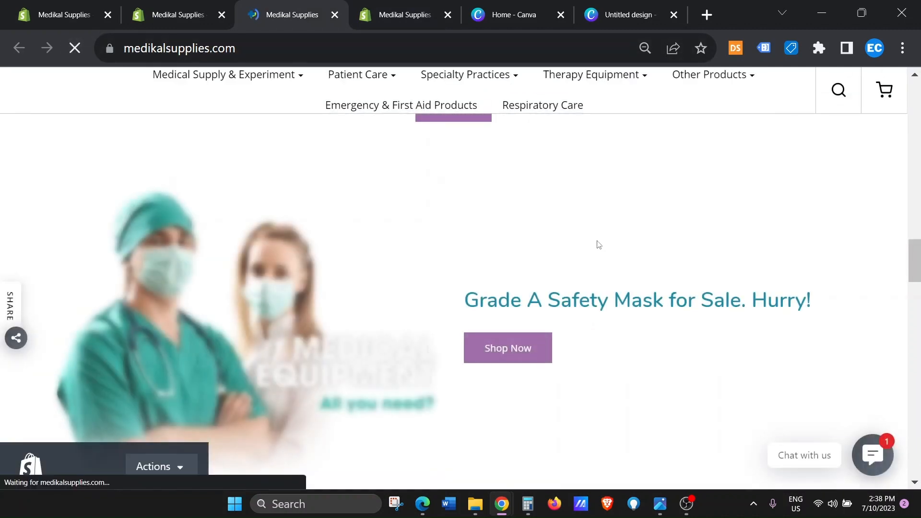
{"action": "scroll", "coordinate": [598, 245], "scroll_direction": "down", "scroll_amount": 3}
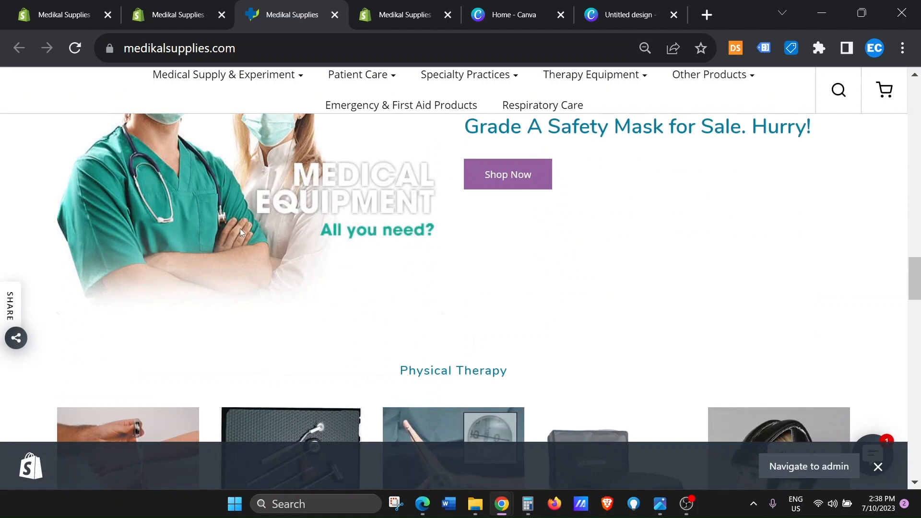
{"action": "scroll", "coordinate": [214, 237], "scroll_direction": "up", "scroll_amount": 3}
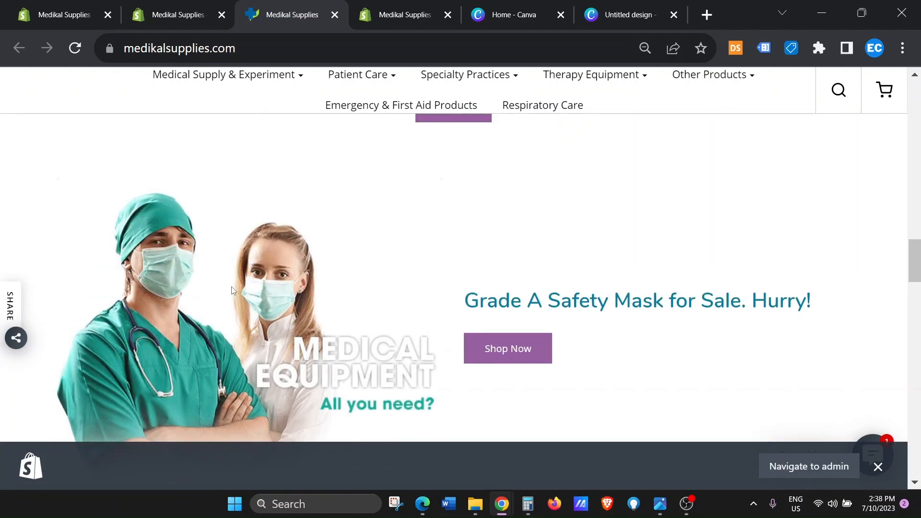
{"action": "scroll", "coordinate": [242, 286], "scroll_direction": "down", "scroll_amount": 2}
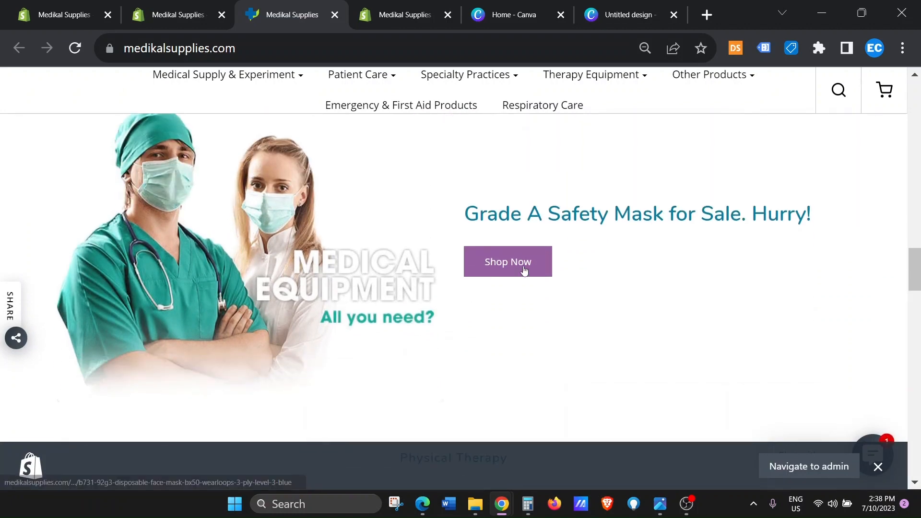
- Test the safety mask section's Shop Now button on the storefront and look through the product page it opens
{"action": "left_click", "coordinate": [524, 270]}
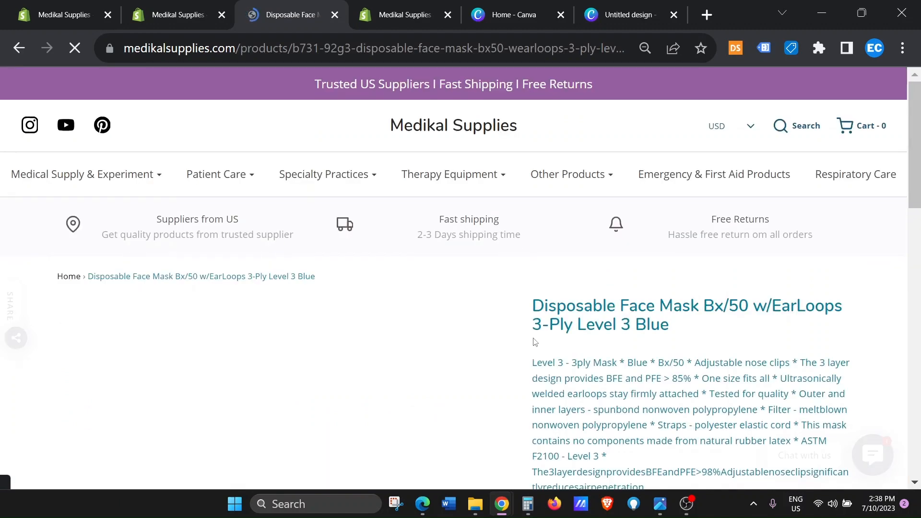
{"action": "scroll", "coordinate": [584, 275], "scroll_direction": "down", "scroll_amount": 2}
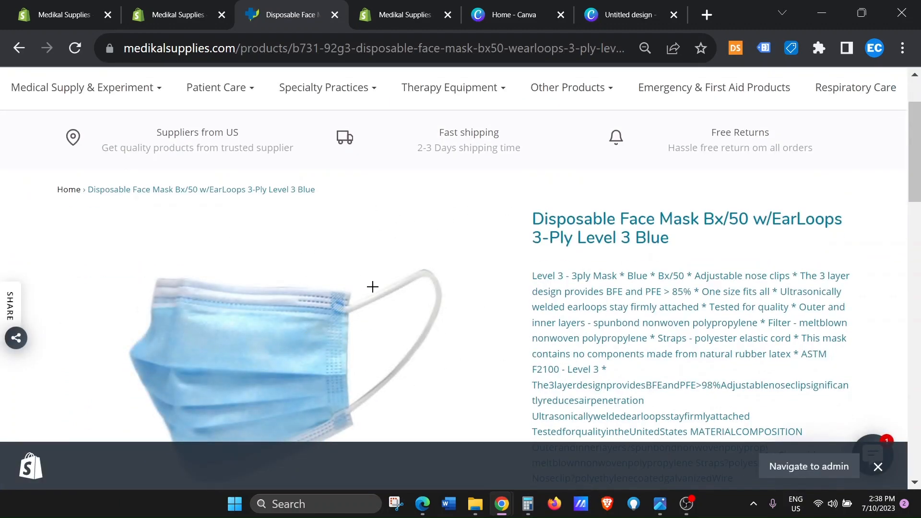
{"action": "scroll", "coordinate": [372, 287], "scroll_direction": "down", "scroll_amount": 10}
{"action": "scroll", "coordinate": [383, 291], "scroll_direction": "up", "scroll_amount": 12}
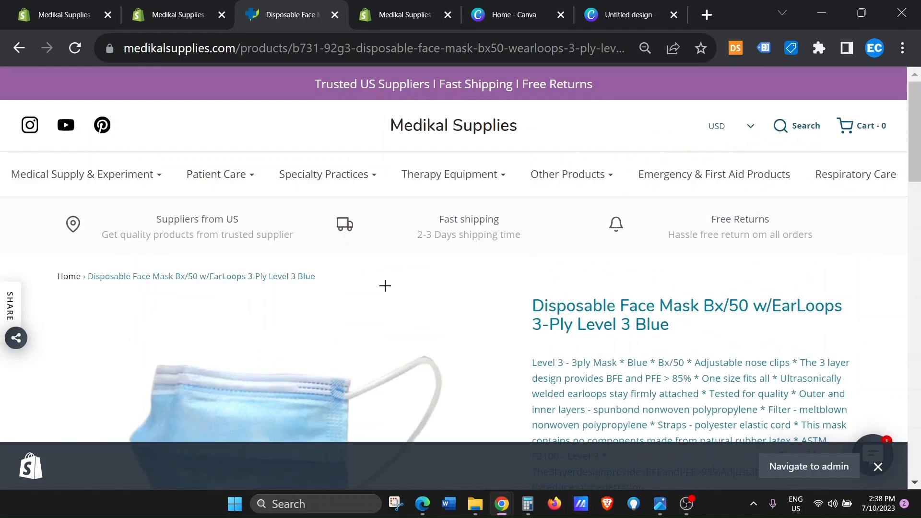
- Back in the theme editor, clear the button link of the Image with text section
{"action": "left_click", "coordinate": [406, 14]}
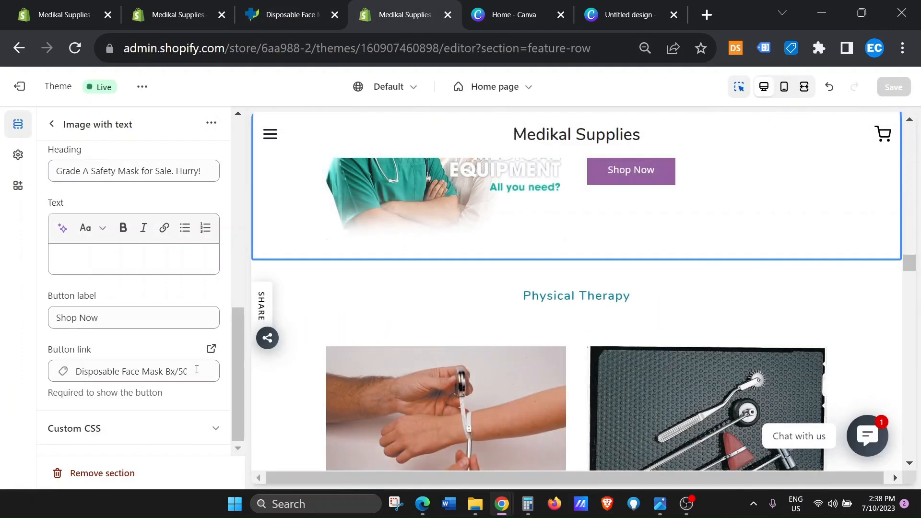
{"action": "left_click", "coordinate": [197, 369]}
{"action": "left_click", "coordinate": [206, 372]}
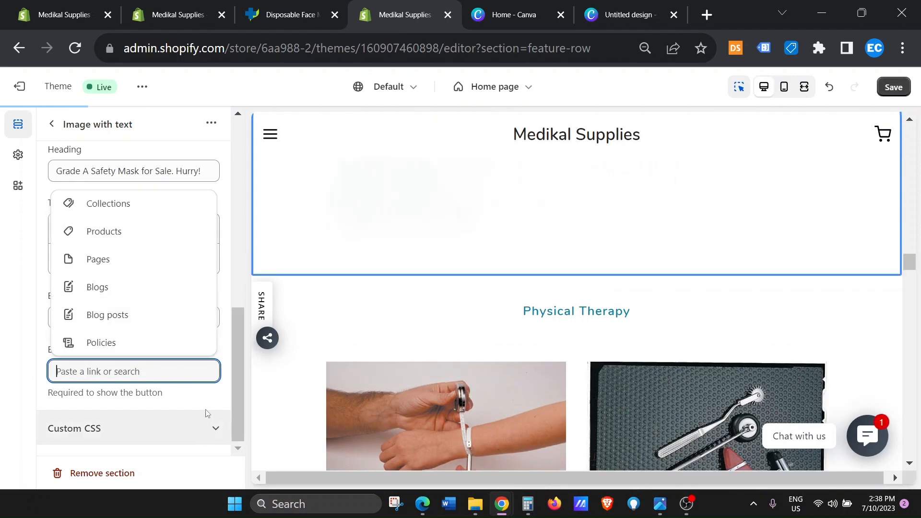
{"action": "left_click", "coordinate": [104, 336]}
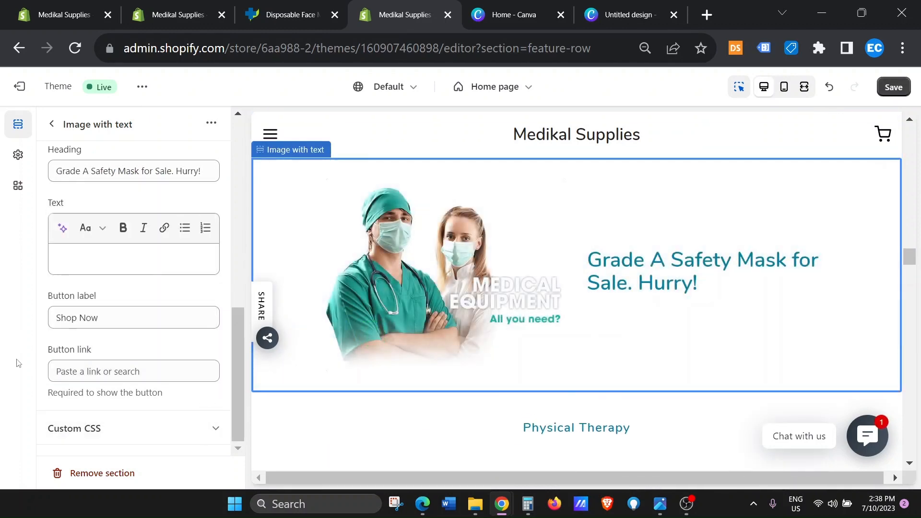
- Set the Image with text section's button link to the product Disposable Face Mask Bx/50, found by searching products for "mask"
{"action": "left_click", "coordinate": [78, 372]}
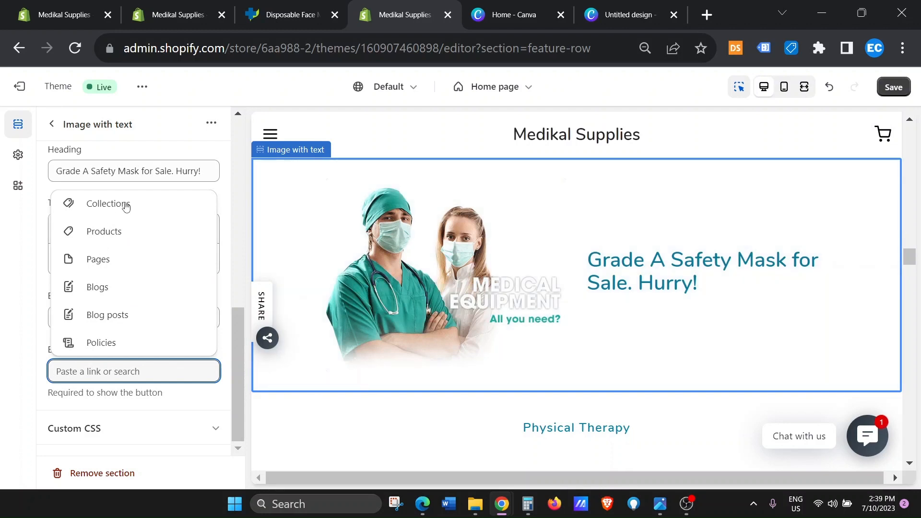
{"action": "left_click", "coordinate": [107, 236]}
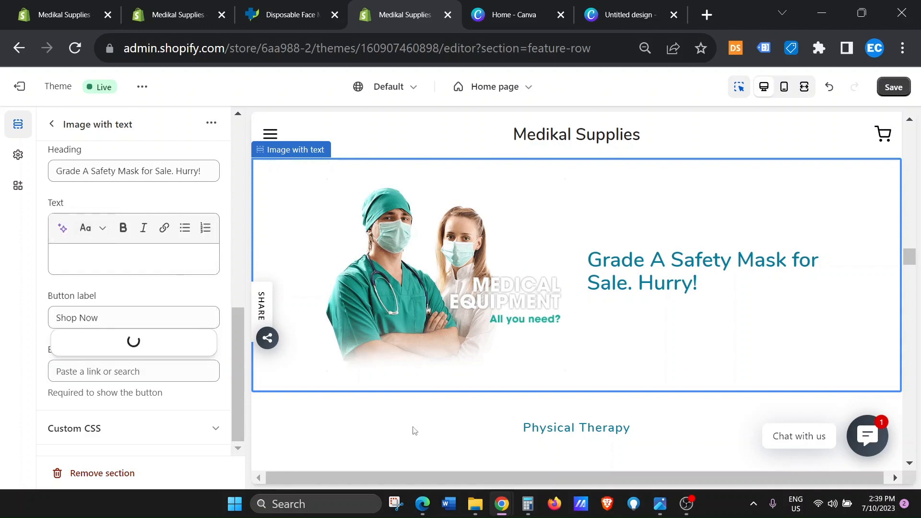
{"action": "left_click", "coordinate": [78, 372]}
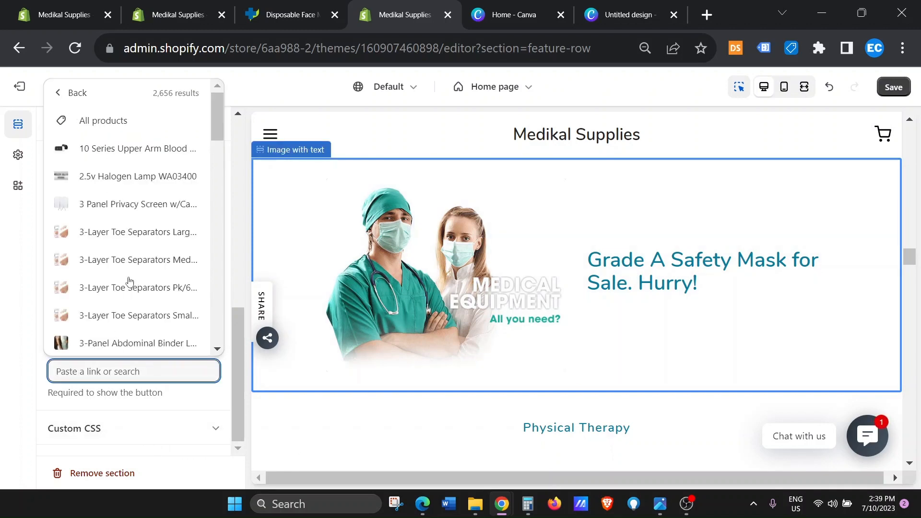
{"action": "type", "text": "mask"}
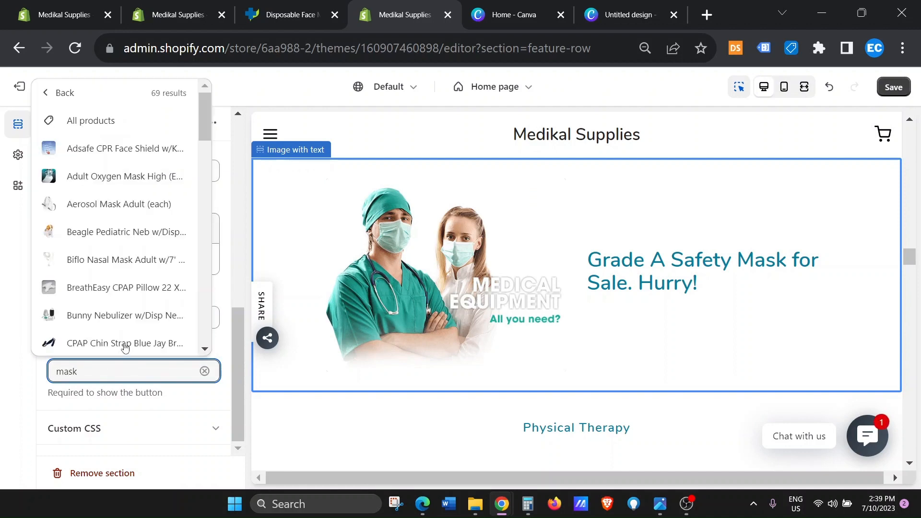
{"action": "scroll", "coordinate": [96, 238], "scroll_direction": "down", "scroll_amount": 3}
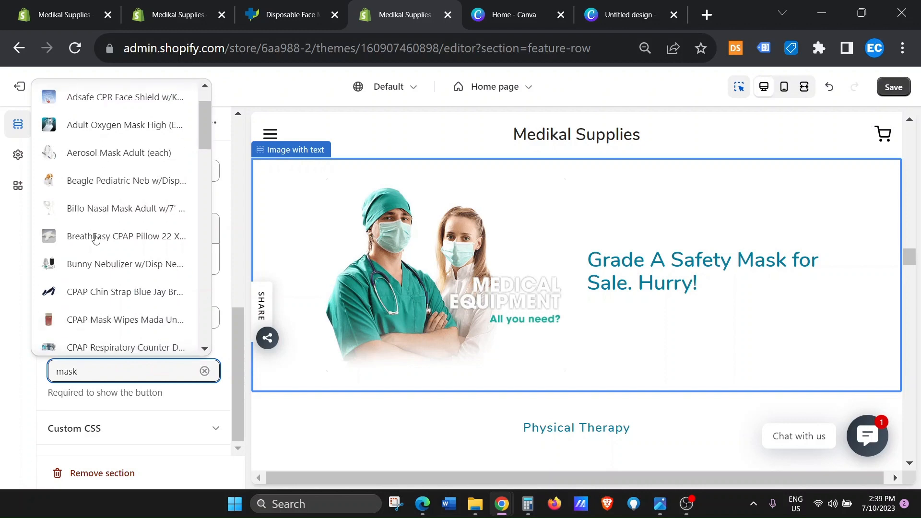
{"action": "scroll", "coordinate": [95, 244], "scroll_direction": "down", "scroll_amount": 2}
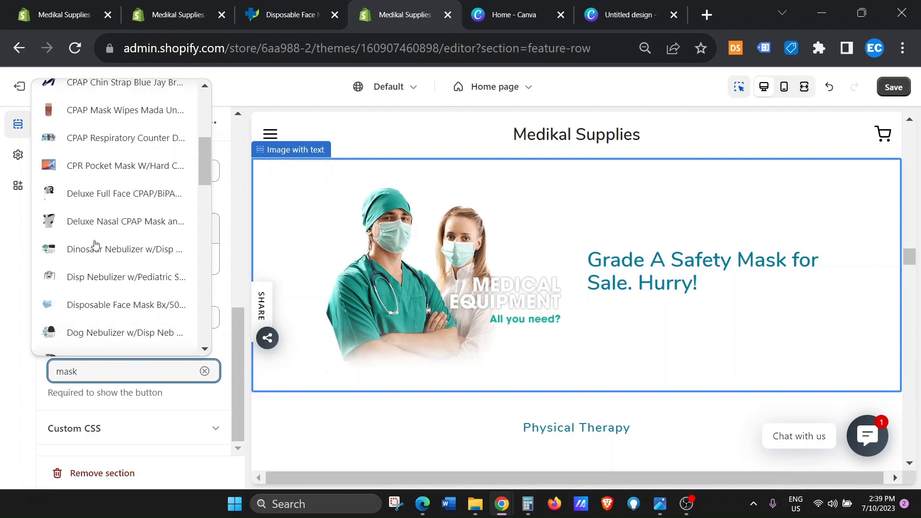
{"action": "left_click", "coordinate": [121, 307]}
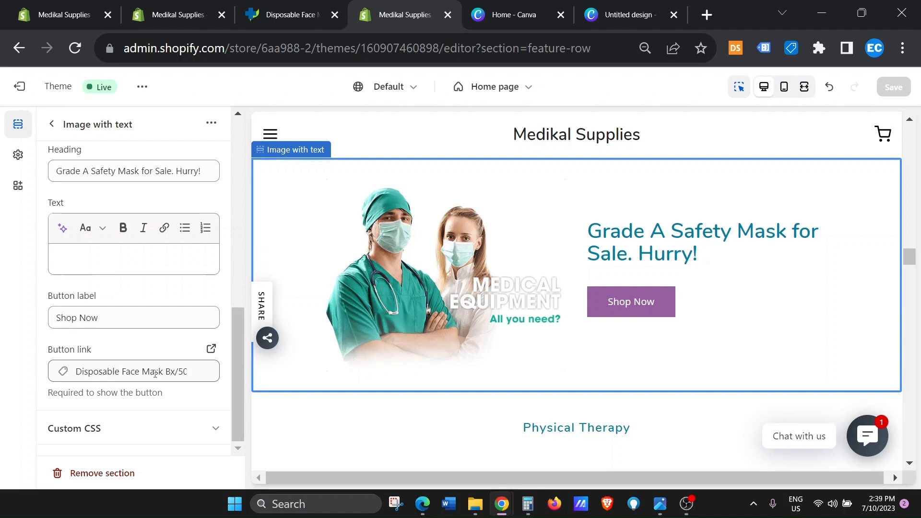
- Open the settings of the Featured collection section that follows Image with text on the home page
{"action": "left_click", "coordinate": [51, 124]}
{"action": "scroll", "coordinate": [395, 288], "scroll_direction": "down", "scroll_amount": 8}
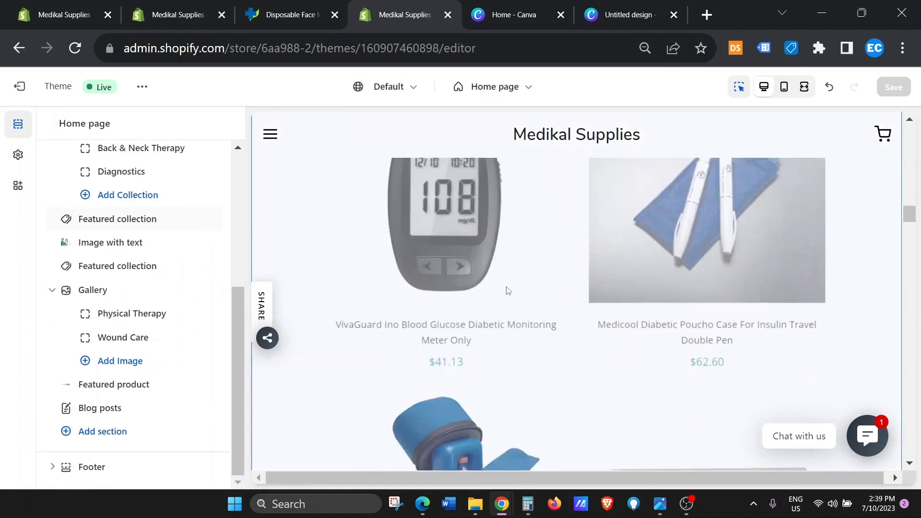
{"action": "left_click", "coordinate": [110, 271]}
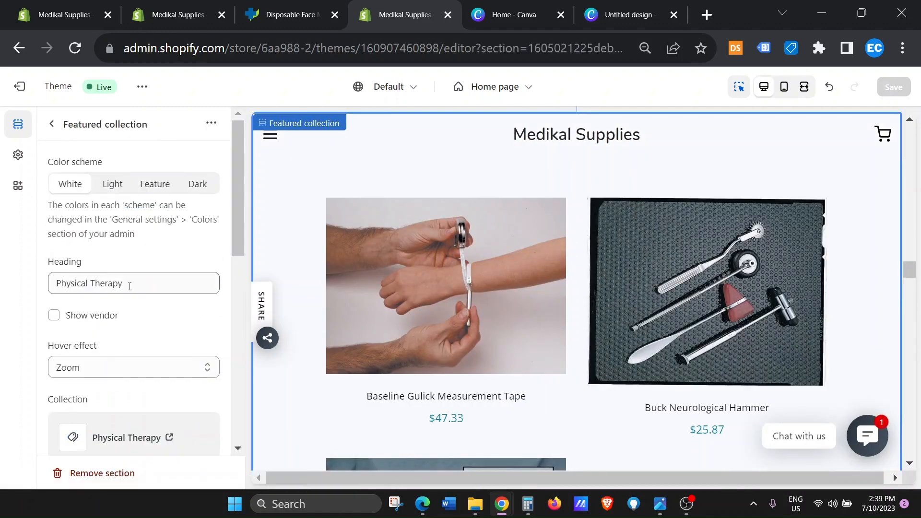
- Preview the home page in fullscreen and examine the Physical Therapy collection's heading, product row and View all button
{"action": "left_click", "coordinate": [806, 91]}
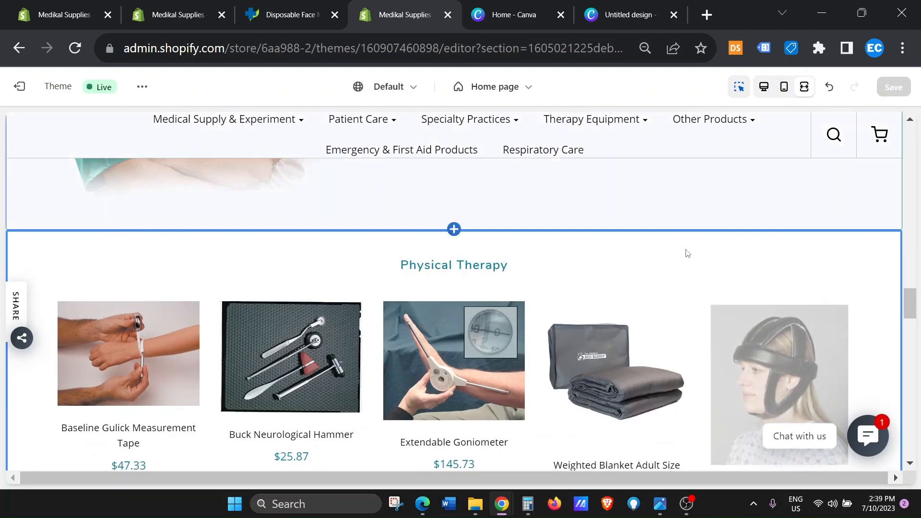
{"action": "scroll", "coordinate": [689, 253], "scroll_direction": "down", "scroll_amount": 3}
{"action": "scroll", "coordinate": [567, 268], "scroll_direction": "up", "scroll_amount": 3}
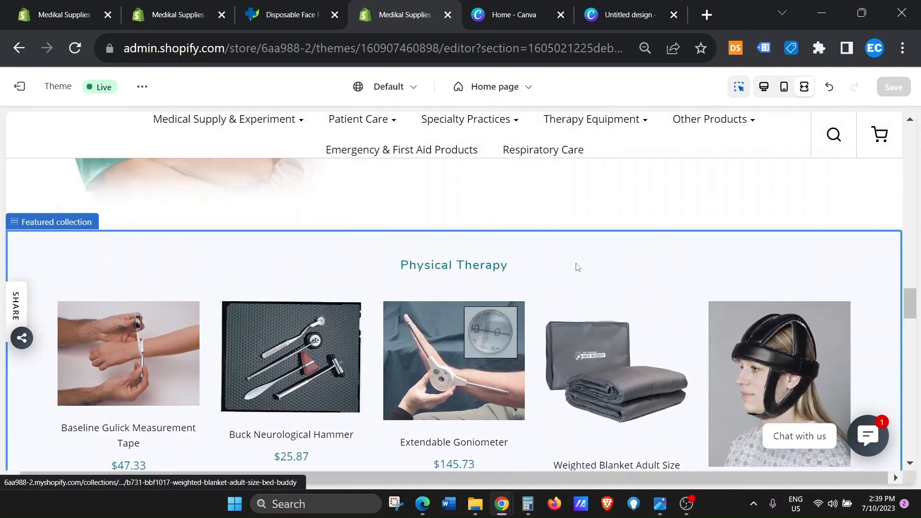
{"action": "scroll", "coordinate": [578, 266], "scroll_direction": "up", "scroll_amount": 3}
{"action": "scroll", "coordinate": [580, 265], "scroll_direction": "down", "scroll_amount": 3}
{"action": "scroll", "coordinate": [378, 255], "scroll_direction": "up", "scroll_amount": 5}
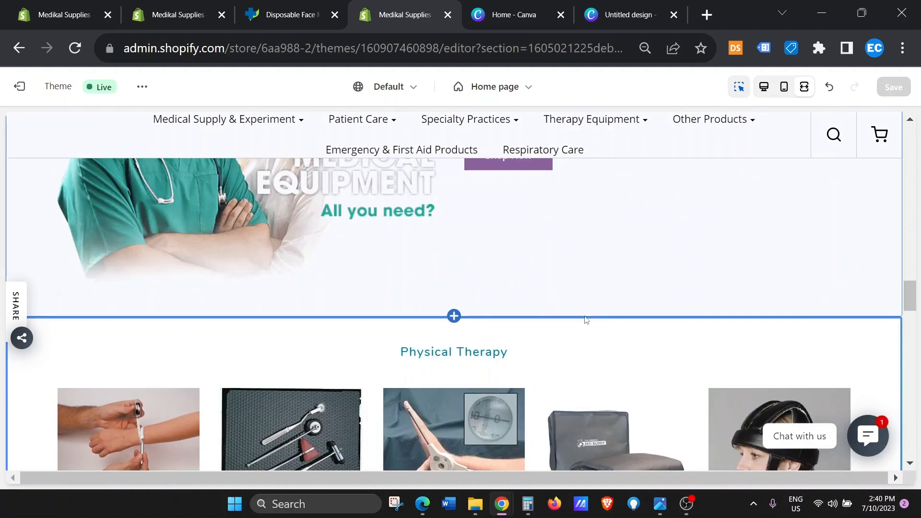
{"action": "left_click_drag", "start_coordinate": [514, 351], "coordinate": [397, 352]}
{"action": "scroll", "coordinate": [152, 298], "scroll_direction": "down", "scroll_amount": 5}
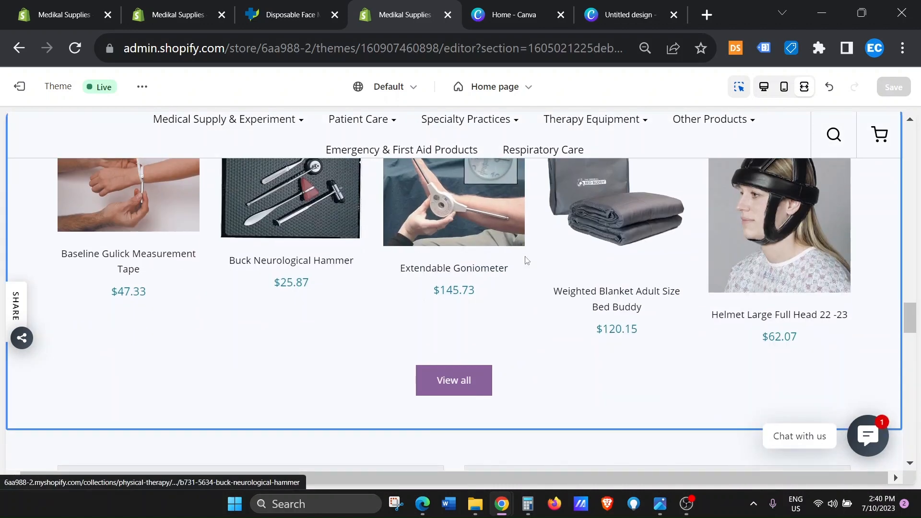
- Leave the fullscreen preview and review the Physical Therapy section's collection, products-per-row and rows settings
{"action": "left_click", "coordinate": [764, 86]}
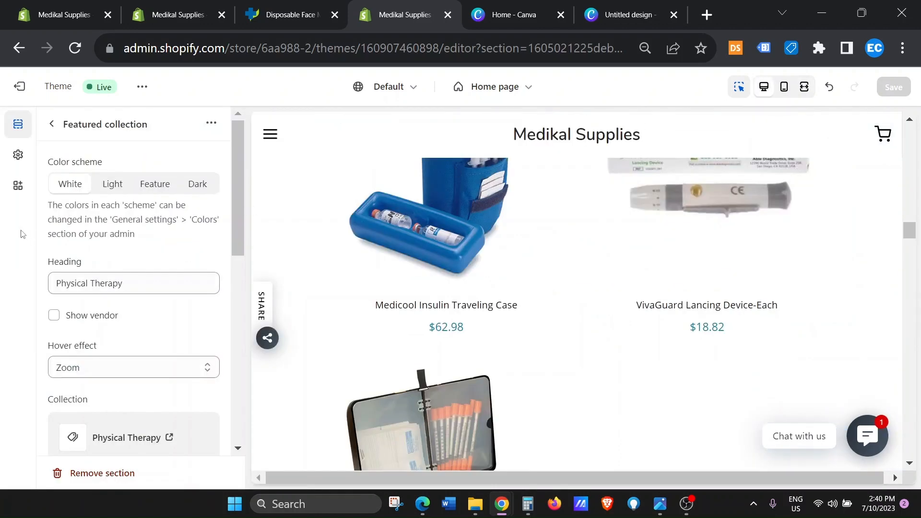
{"action": "scroll", "coordinate": [98, 332], "scroll_direction": "down", "scroll_amount": 5}
{"action": "scroll", "coordinate": [99, 331], "scroll_direction": "down", "scroll_amount": 1}
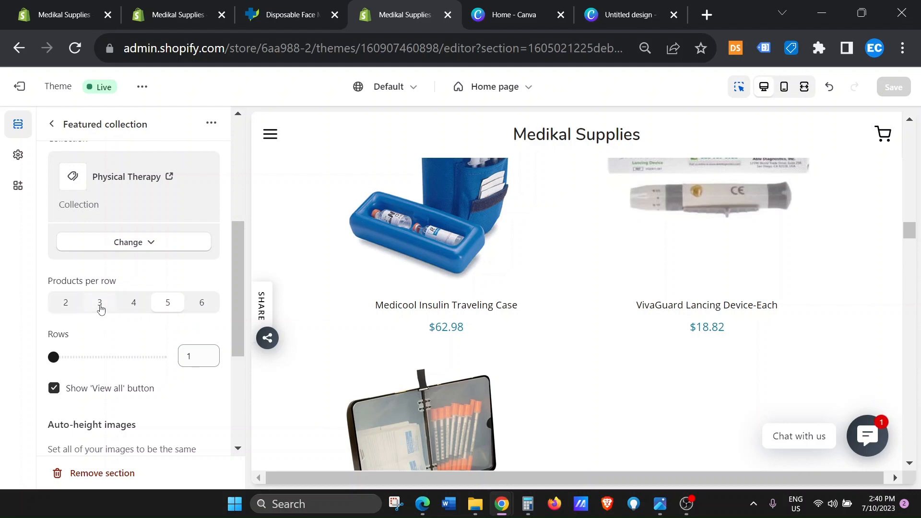
{"action": "mouse_move", "coordinate": [52, 357]}
{"action": "left_mouse_down"}
{"action": "mouse_move", "coordinate": [160, 356]}
{"action": "mouse_move", "coordinate": [53, 357]}
{"action": "left_mouse_up"}
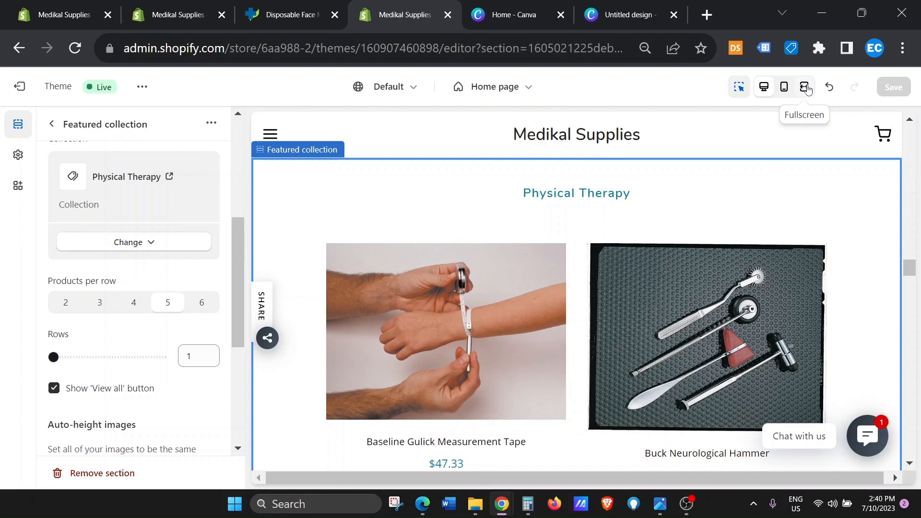
- Examine the Physical Therapy collection and the Physical Therapy and Wound Care gallery placeholders in the fullscreen preview
{"action": "left_click", "coordinate": [806, 87]}
{"action": "scroll", "coordinate": [420, 299], "scroll_direction": "up", "scroll_amount": 6}
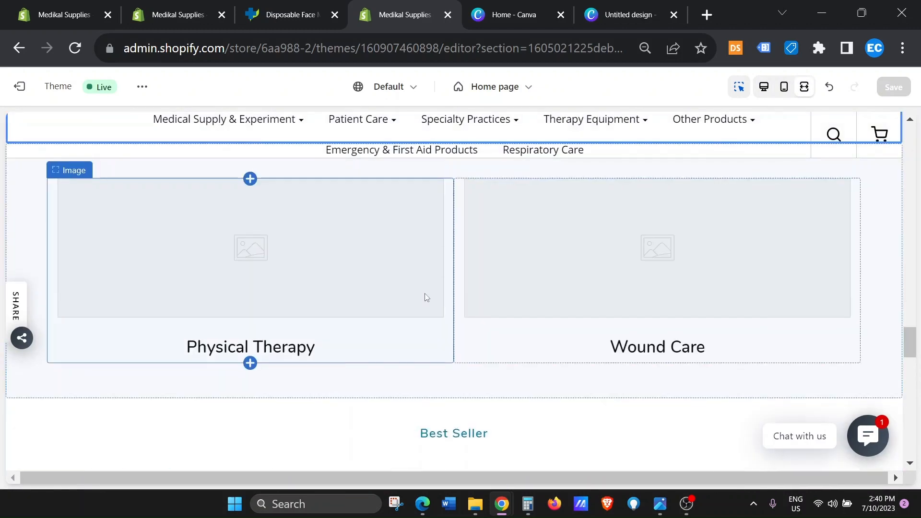
{"action": "scroll", "coordinate": [425, 297], "scroll_direction": "down", "scroll_amount": 5}
{"action": "scroll", "coordinate": [716, 340], "scroll_direction": "down", "scroll_amount": 3}
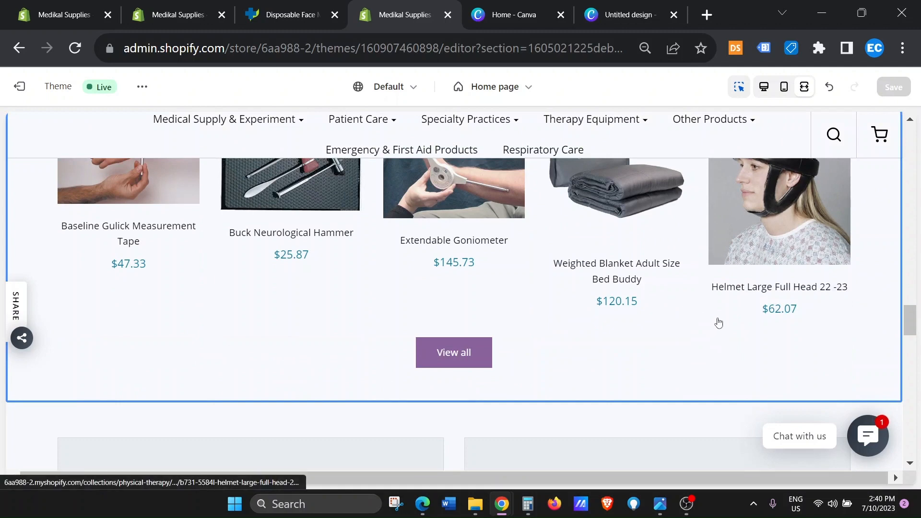
{"action": "scroll", "coordinate": [718, 322], "scroll_direction": "down", "scroll_amount": 6}
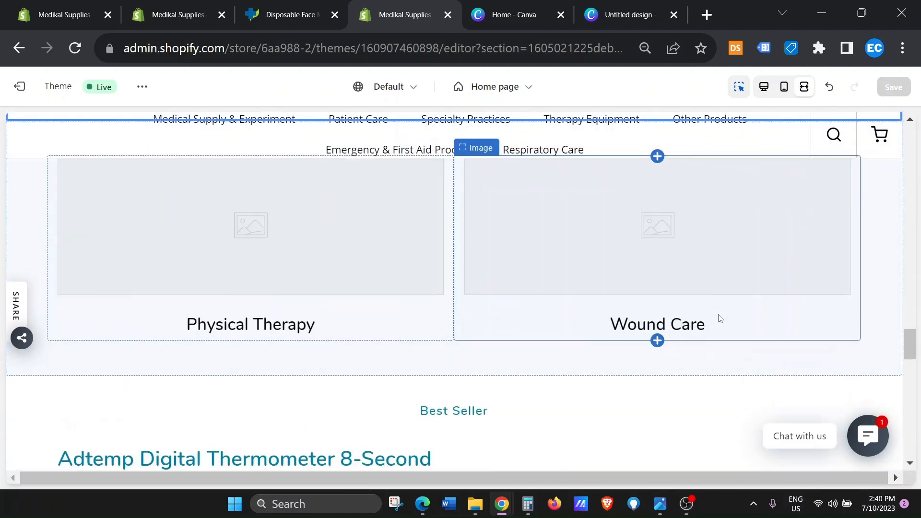
{"action": "scroll", "coordinate": [718, 321], "scroll_direction": "down", "scroll_amount": 2}
- Switch to the reference image Front end.png in the photo viewer and examine its Physical Therapy and Wound Care gallery
{"action": "left_click", "coordinate": [661, 505]}
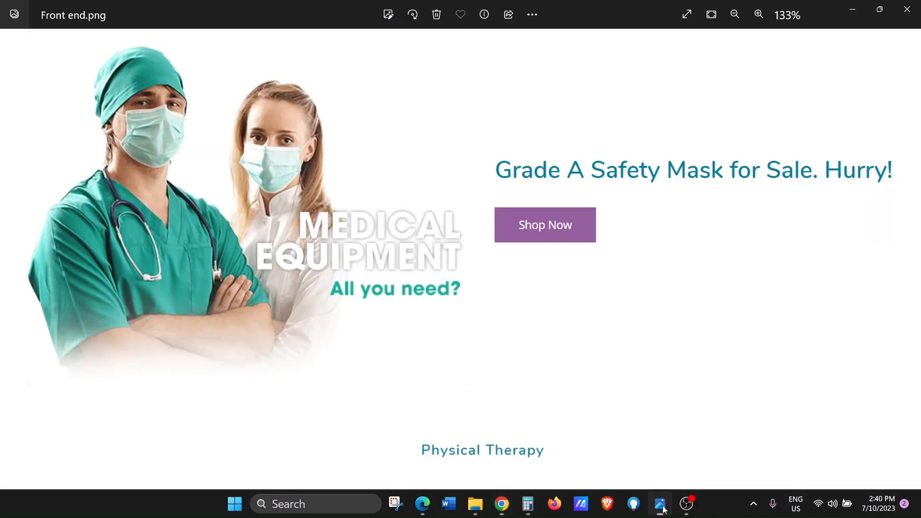
{"action": "left_click_drag", "start_coordinate": [529, 405], "coordinate": [574, 66]}
{"action": "left_click_drag", "start_coordinate": [550, 298], "coordinate": [477, 181]}
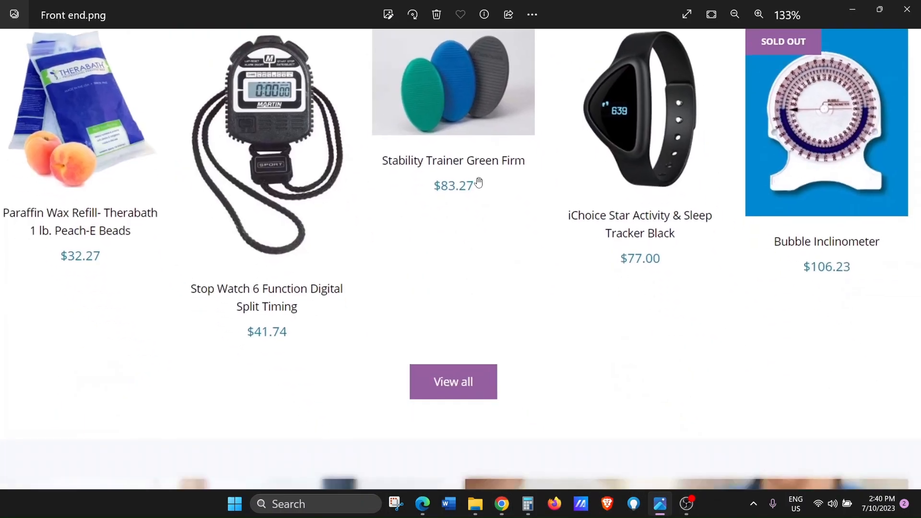
{"action": "scroll", "coordinate": [477, 181], "scroll_direction": "down", "scroll_amount": 2}
{"action": "scroll", "coordinate": [507, 278], "scroll_direction": "down", "scroll_amount": 2}
{"action": "scroll", "coordinate": [497, 275], "scroll_direction": "down", "scroll_amount": 3}
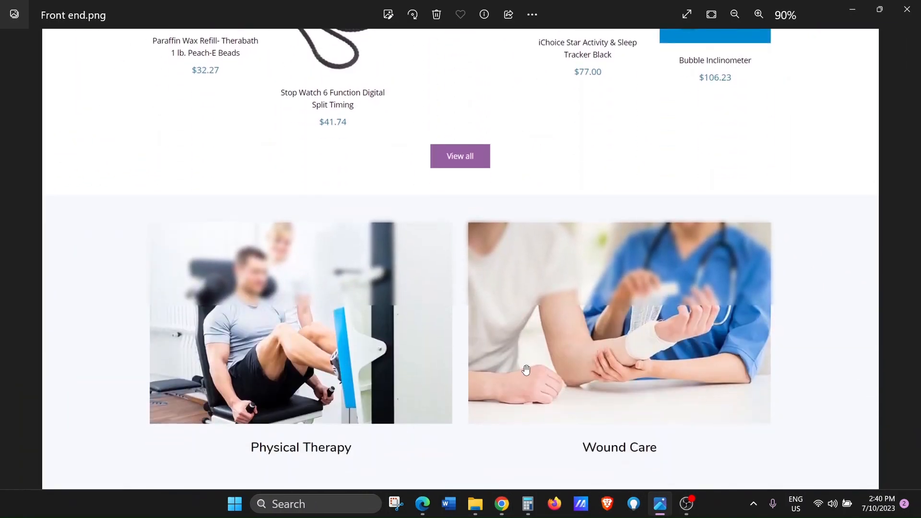
{"action": "scroll", "coordinate": [497, 276], "scroll_direction": "up", "scroll_amount": 1}
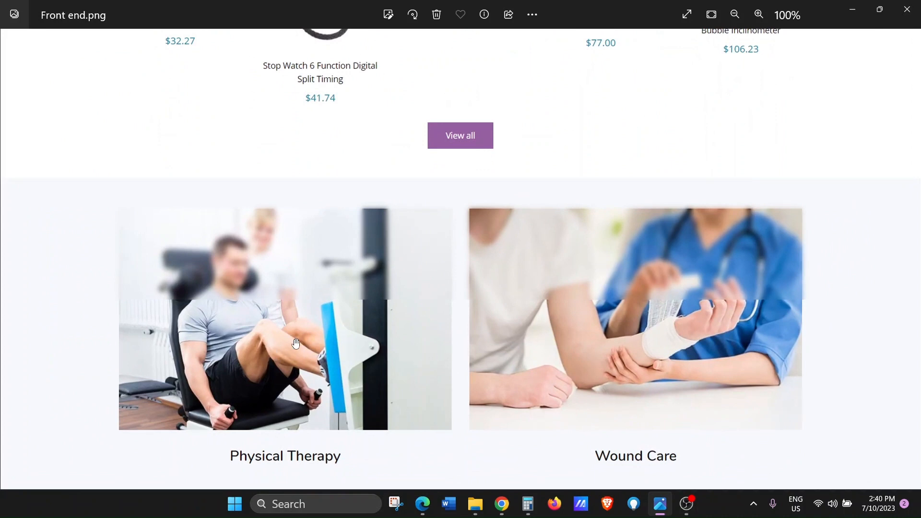
- Switch back to the Shopify theme editor in Chrome, leave the fullscreen preview and return to the home page section list
{"action": "scroll", "coordinate": [363, 329], "scroll_direction": "down", "scroll_amount": 1}
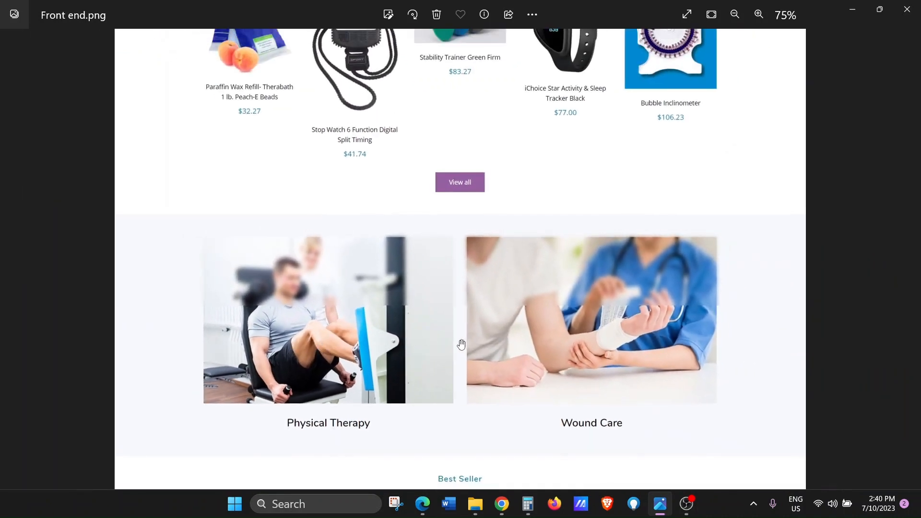
{"action": "mouse_move", "coordinate": [504, 510]}
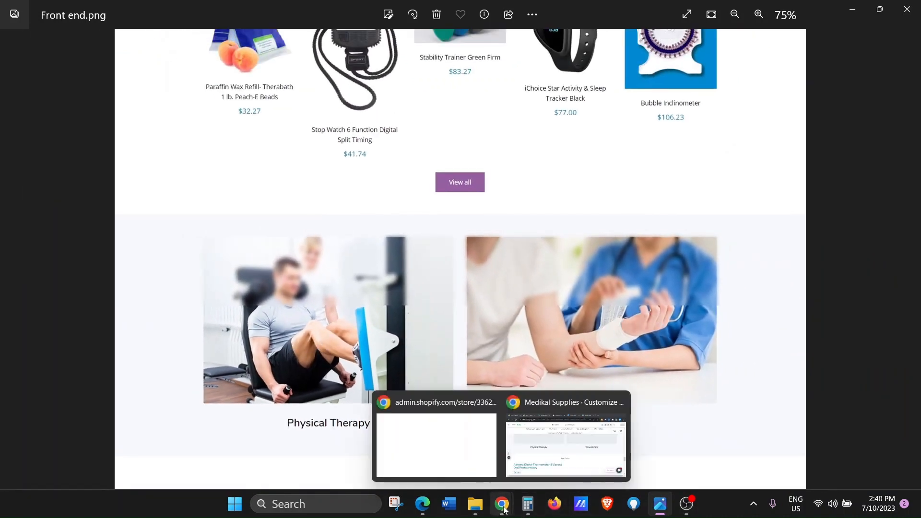
{"action": "left_click", "coordinate": [552, 453]}
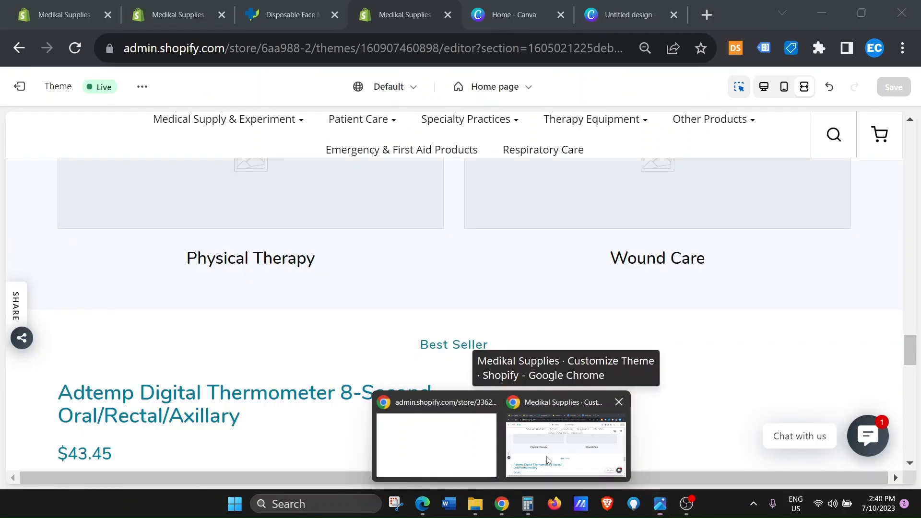
{"action": "left_click", "coordinate": [764, 87]}
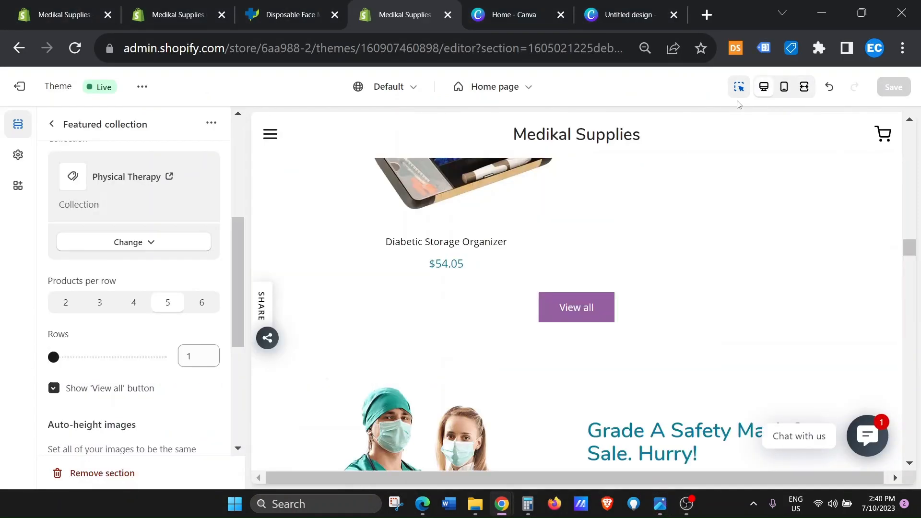
{"action": "left_click", "coordinate": [53, 124]}
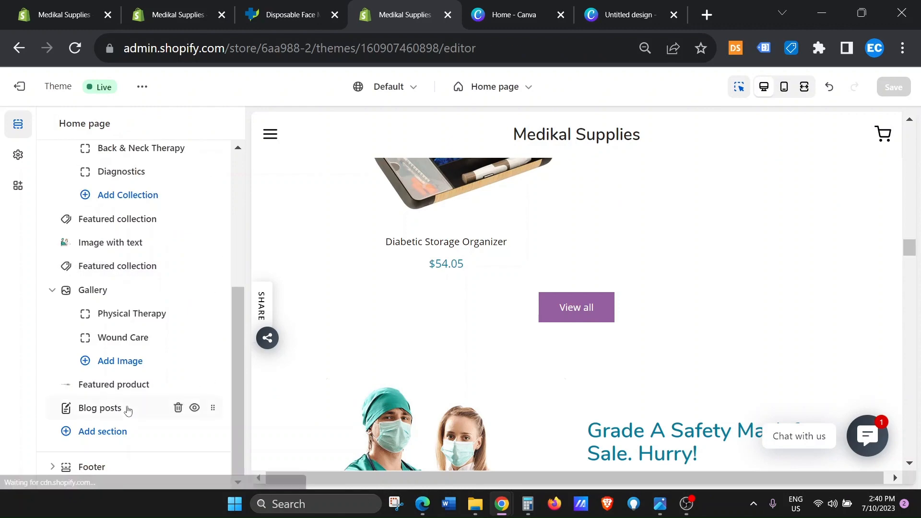
{"action": "mouse_move", "coordinate": [91, 296]}
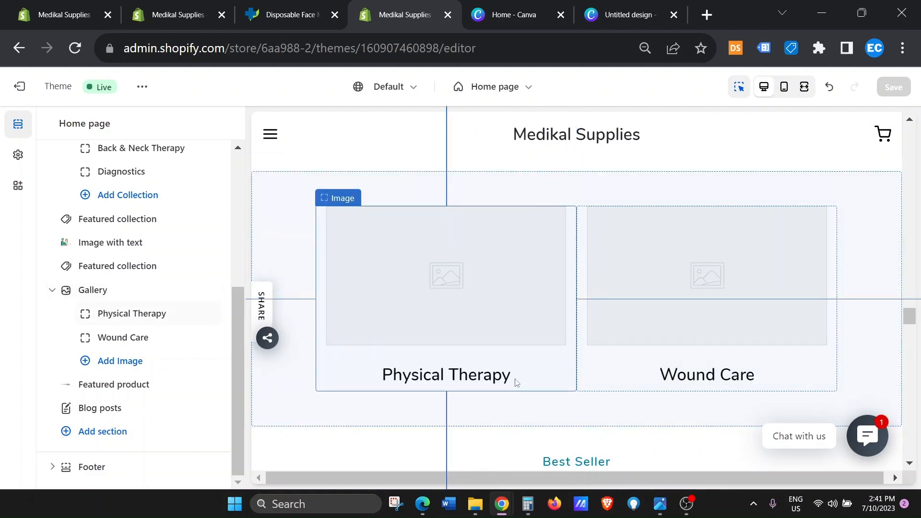
- Set the gallery's Physical Therapy block image to the physio_12_600x JPG from the store library, matching the reference design
{"action": "left_click_drag", "start_coordinate": [517, 383], "coordinate": [382, 375]}
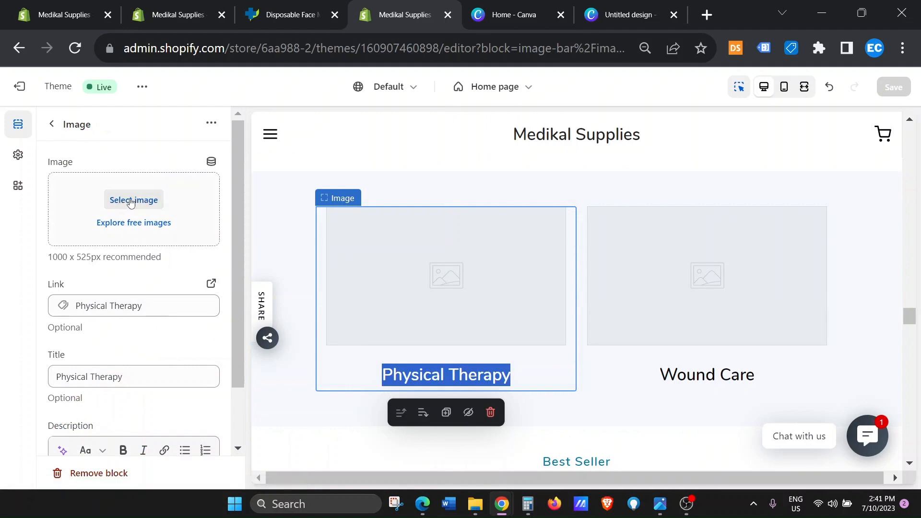
{"action": "left_click", "coordinate": [52, 124]}
{"action": "left_click", "coordinate": [120, 314]}
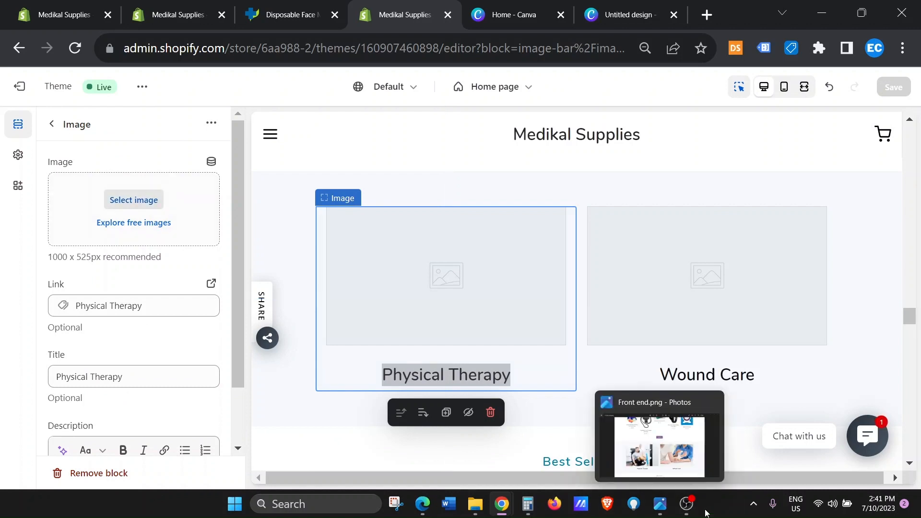
{"action": "left_click", "coordinate": [661, 504]}
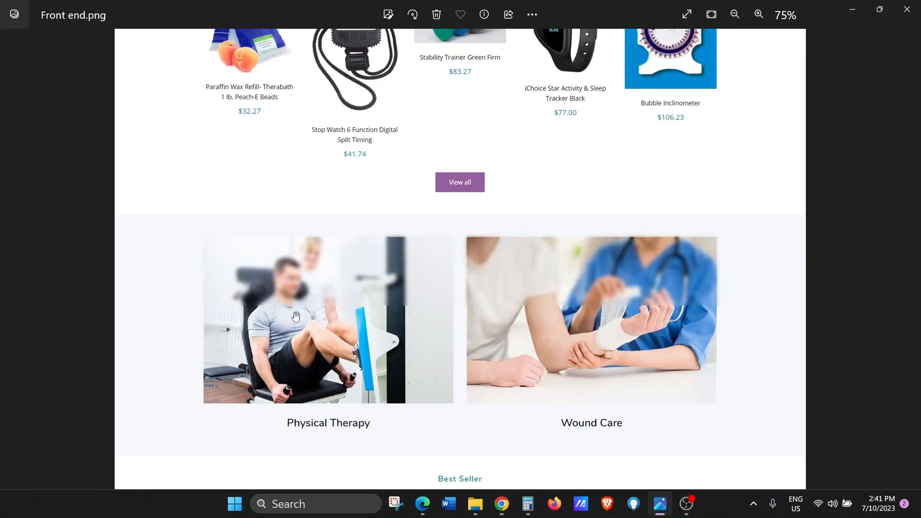
{"action": "key", "text": "alt+Tab"}
{"action": "left_click", "coordinate": [133, 200]}
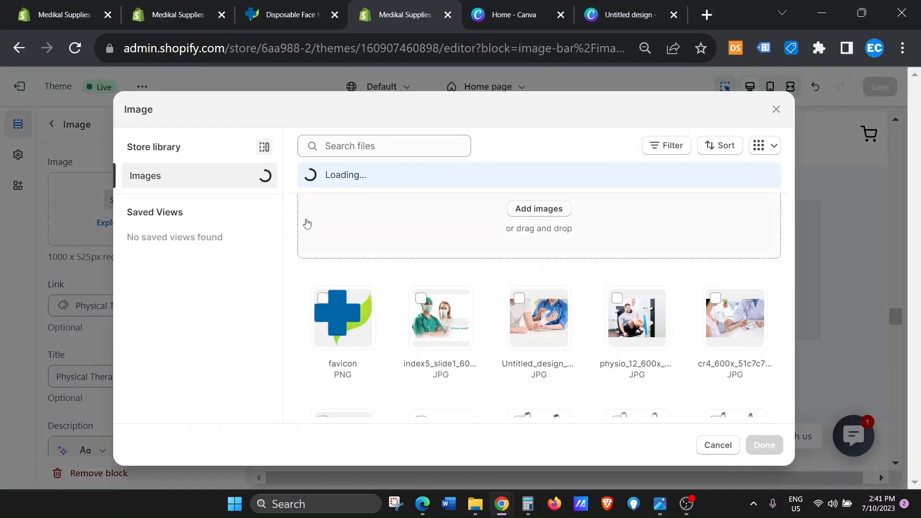
{"action": "left_click", "coordinate": [637, 318]}
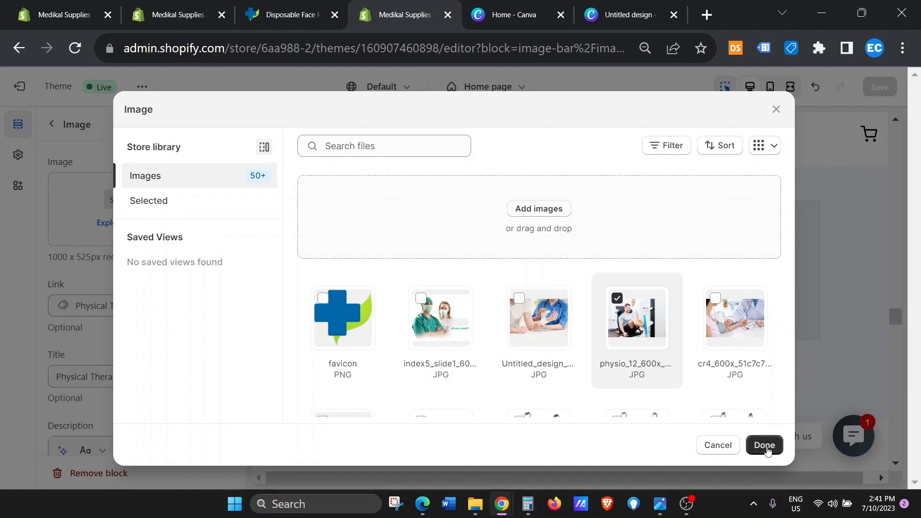
{"action": "left_click", "coordinate": [765, 445]}
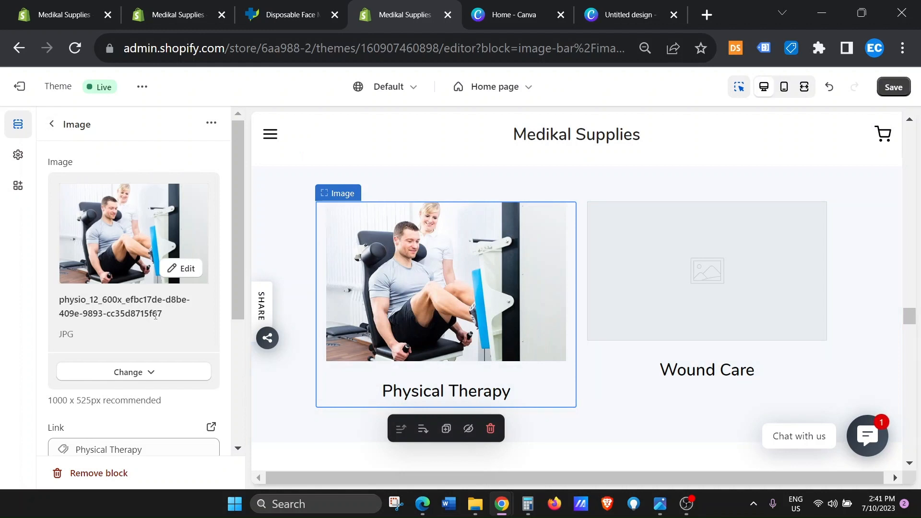
- Clear the Physical Therapy block's link and link it again to the Physical Therapy collection by searching collections for "phy"
{"action": "scroll", "coordinate": [157, 318], "scroll_direction": "down", "scroll_amount": 3}
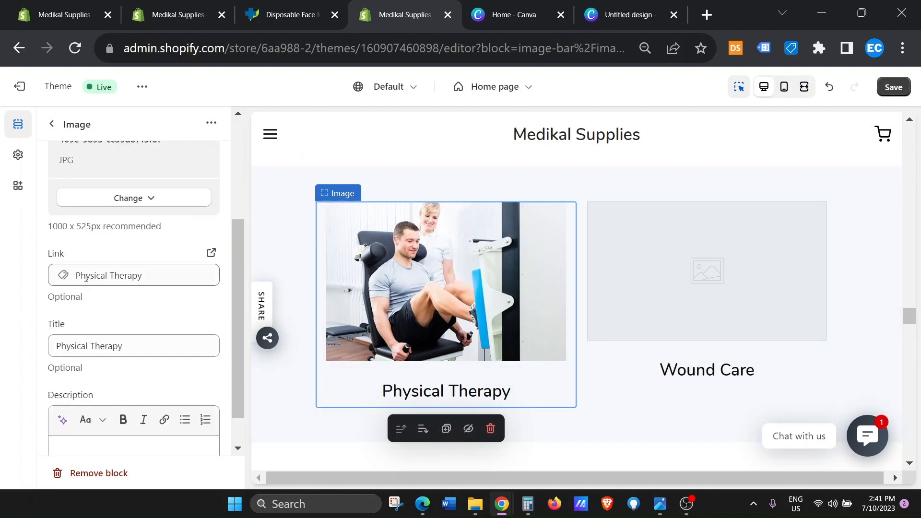
{"action": "left_click", "coordinate": [180, 275]}
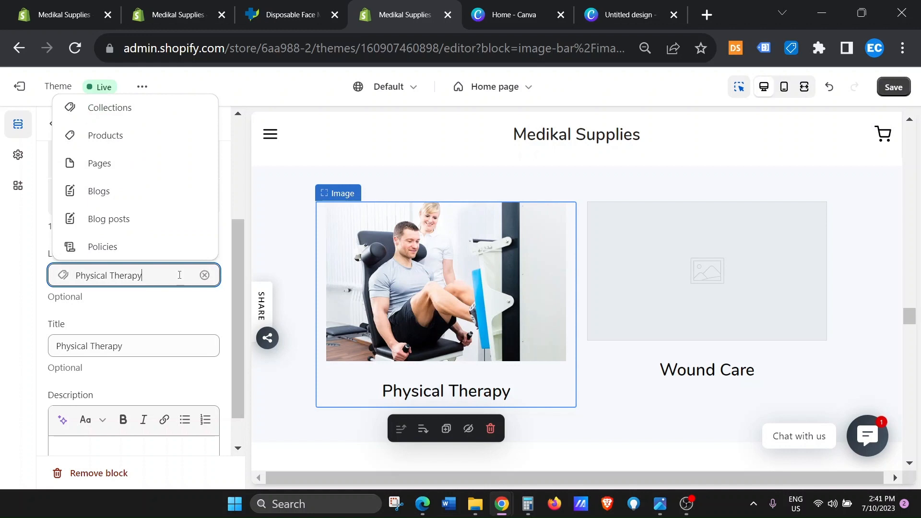
{"action": "left_click", "coordinate": [204, 275]}
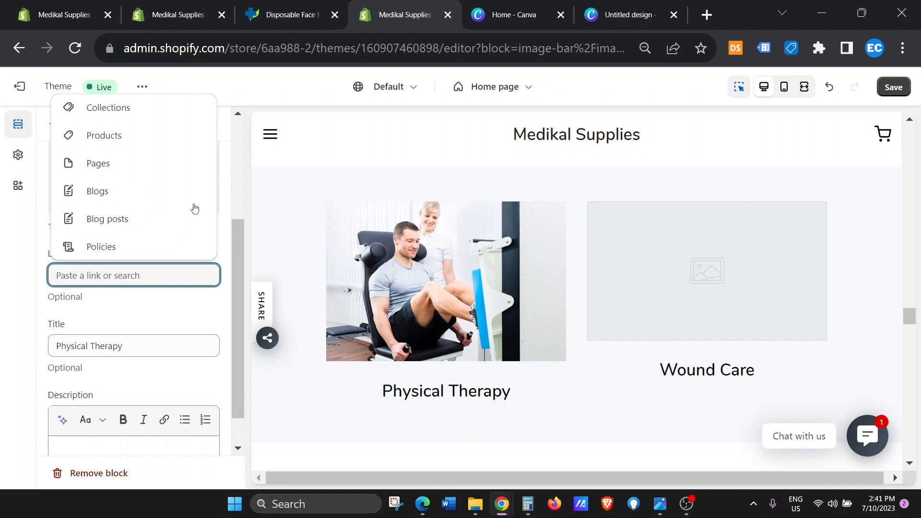
{"action": "left_click", "coordinate": [516, 403]}
{"action": "left_click_drag", "start_coordinate": [513, 398], "coordinate": [380, 389]}
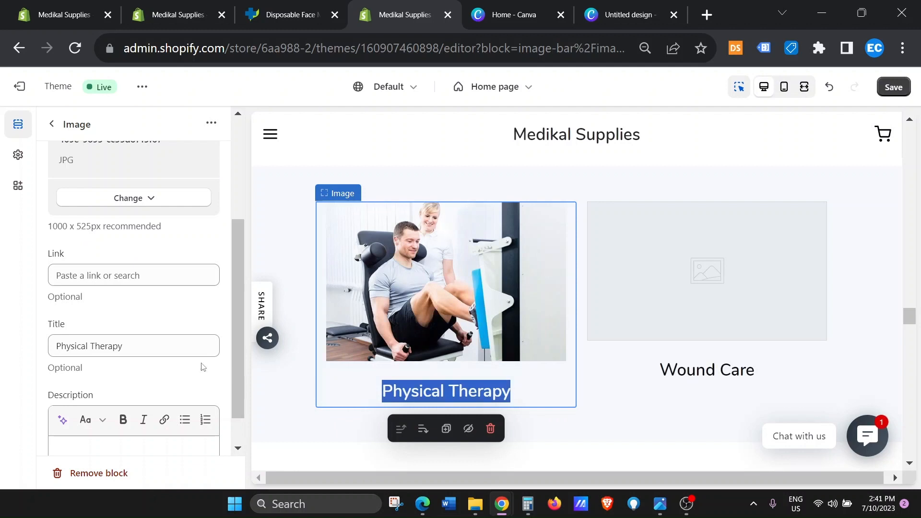
{"action": "left_click", "coordinate": [76, 275]}
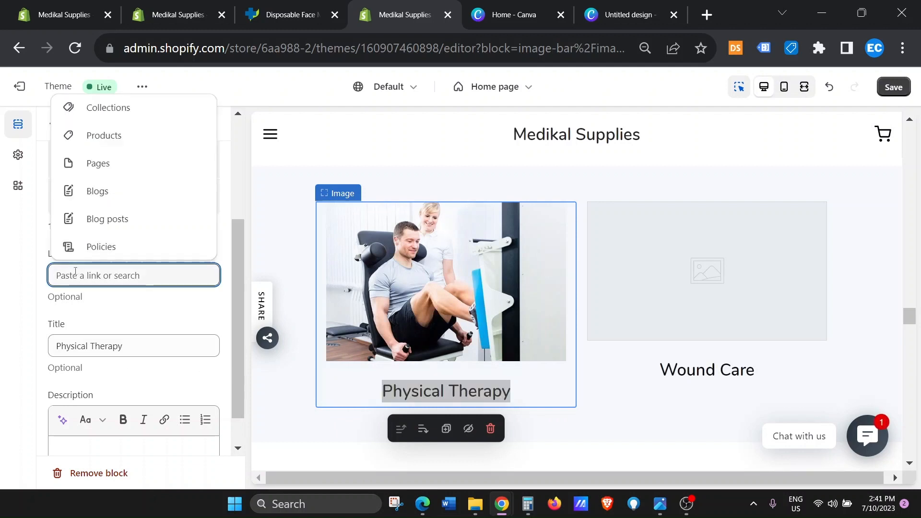
{"action": "left_click", "coordinate": [108, 110]}
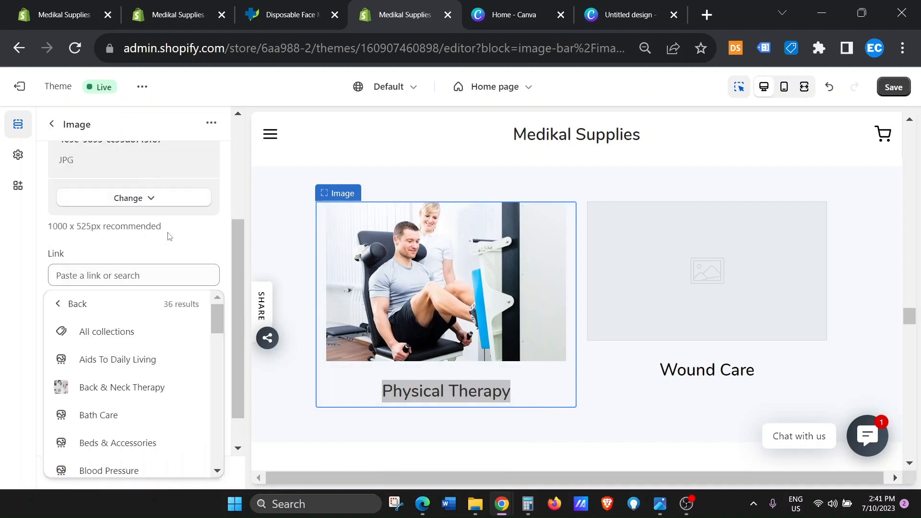
{"action": "left_click", "coordinate": [115, 267]}
{"action": "type", "text": "phy"}
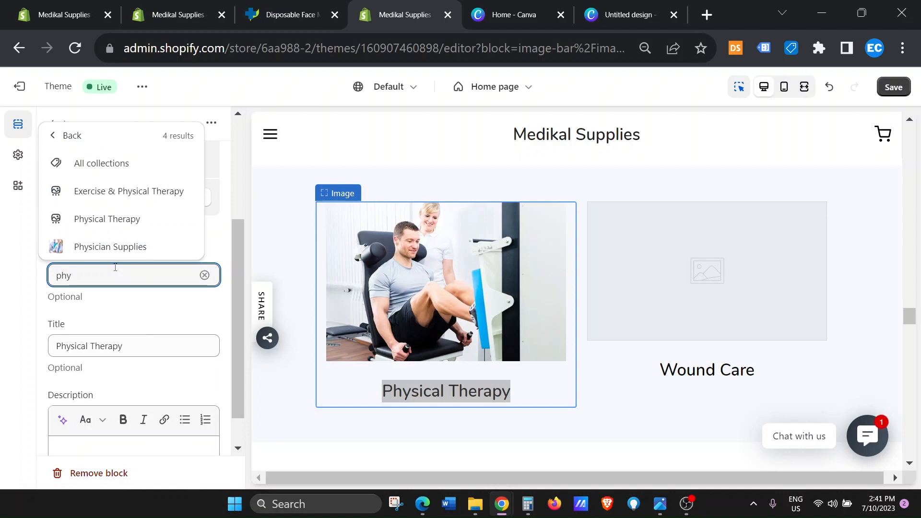
{"action": "left_click", "coordinate": [107, 219]}
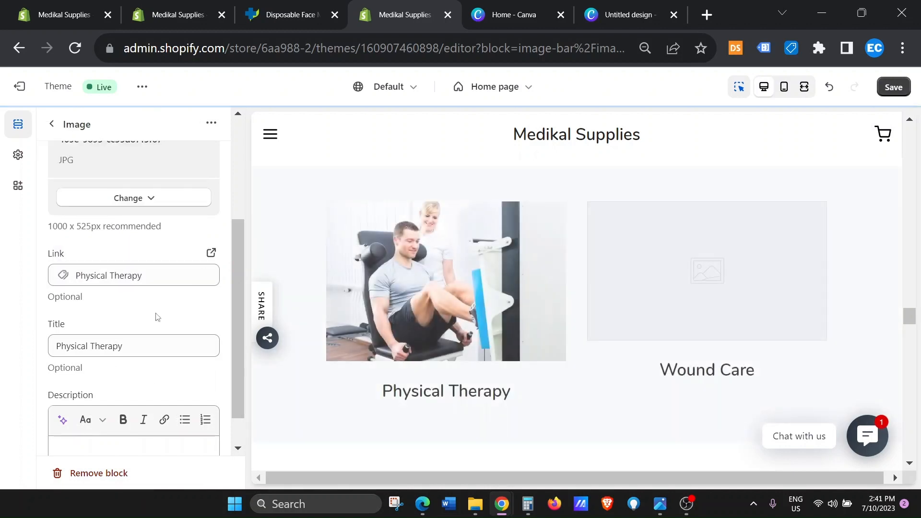
- Try the sample description "dbsahjdjhxjhxgh" on the Physical Therapy gallery block and delete it again
{"action": "scroll", "coordinate": [136, 336], "scroll_direction": "down", "scroll_amount": 1}
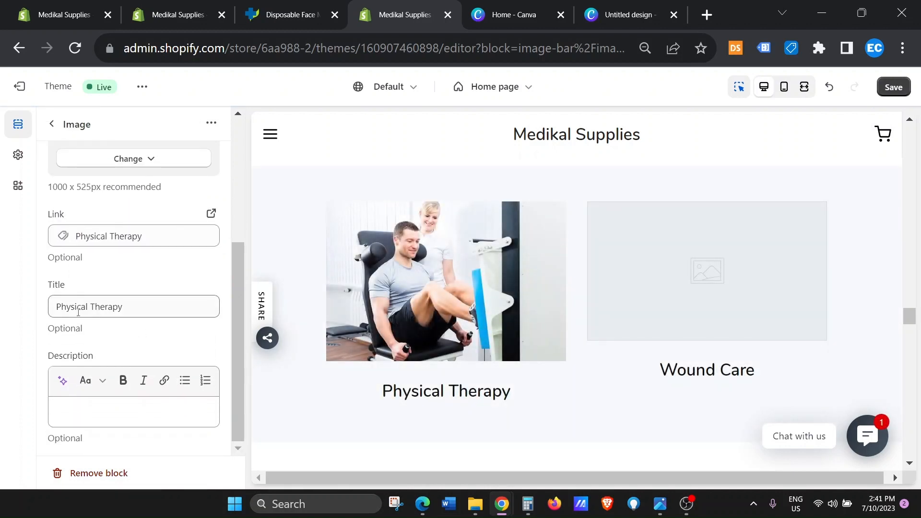
{"action": "left_click", "coordinate": [66, 409]}
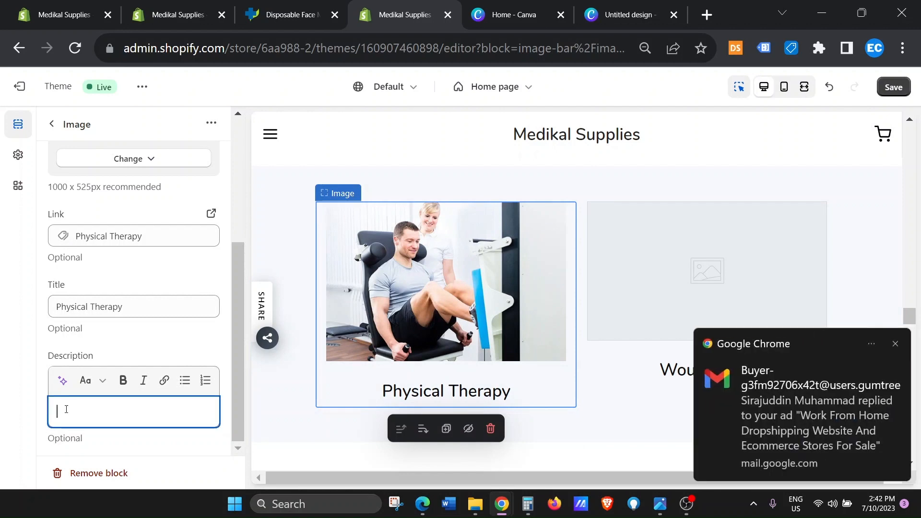
{"action": "left_click", "coordinate": [895, 343]}
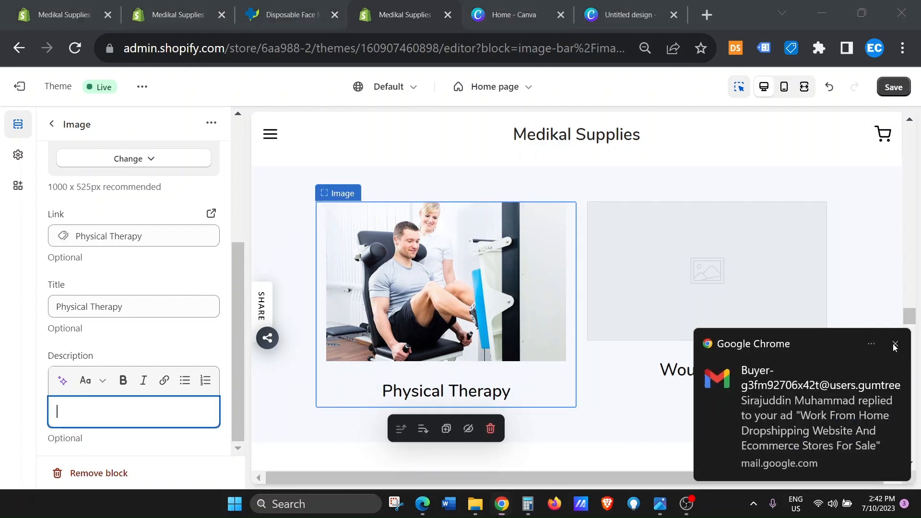
{"action": "left_click", "coordinate": [71, 406]}
{"action": "type", "text": "dbsahjdjhxjhxgh"}
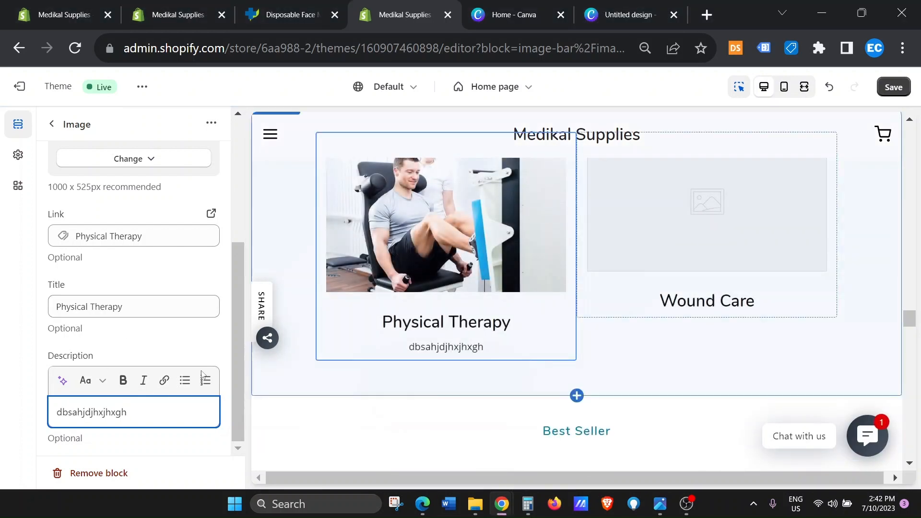
{"action": "left_click_drag", "start_coordinate": [142, 414], "coordinate": [21, 411]}
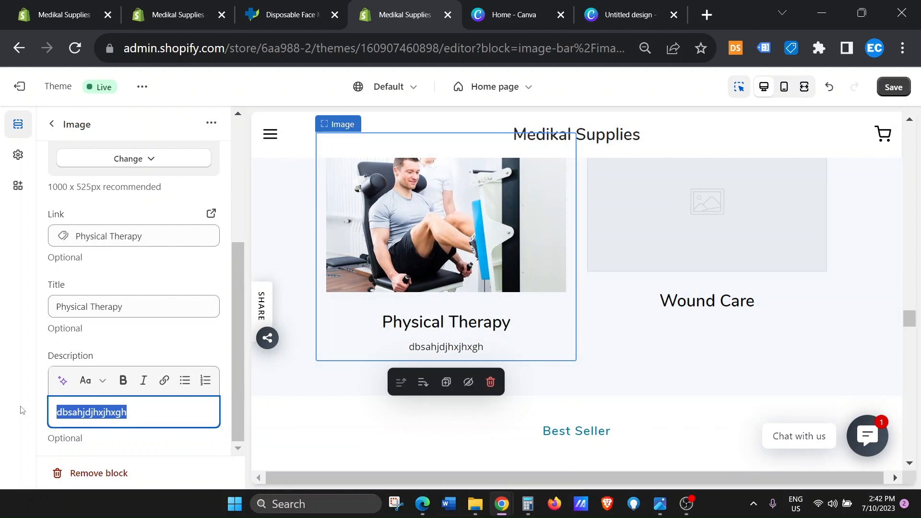
{"action": "key", "text": "BackSpace"}
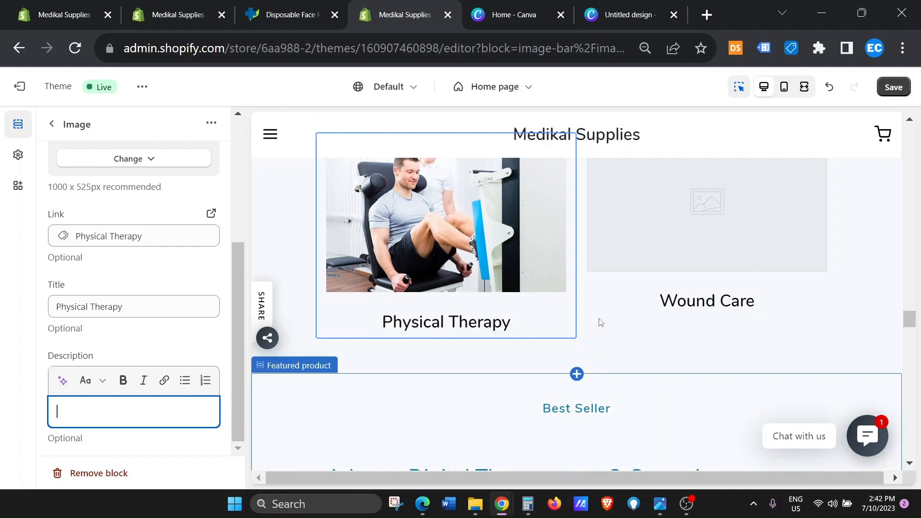
- Set the gallery's Wound Care block image to the Untitled_design_5_600x JPG from the store library and compare it with the reference image
{"action": "left_click", "coordinate": [52, 124]}
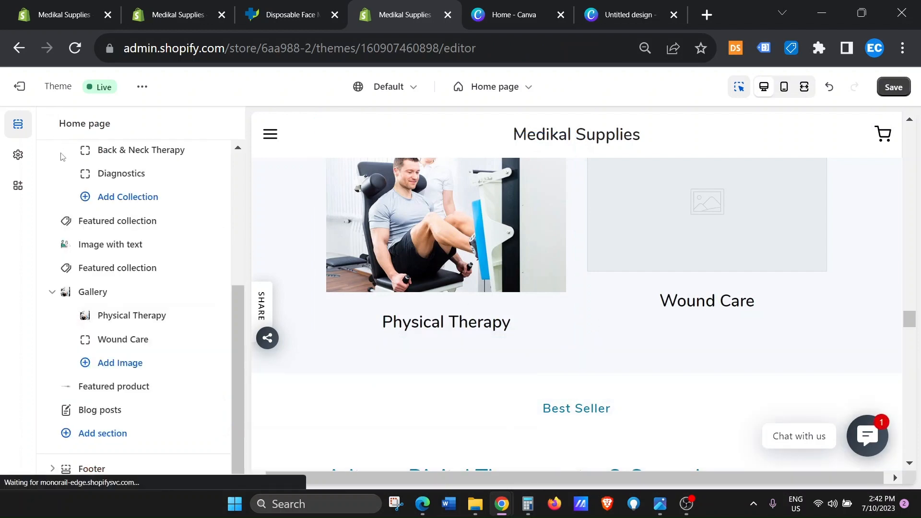
{"action": "left_click", "coordinate": [126, 339]}
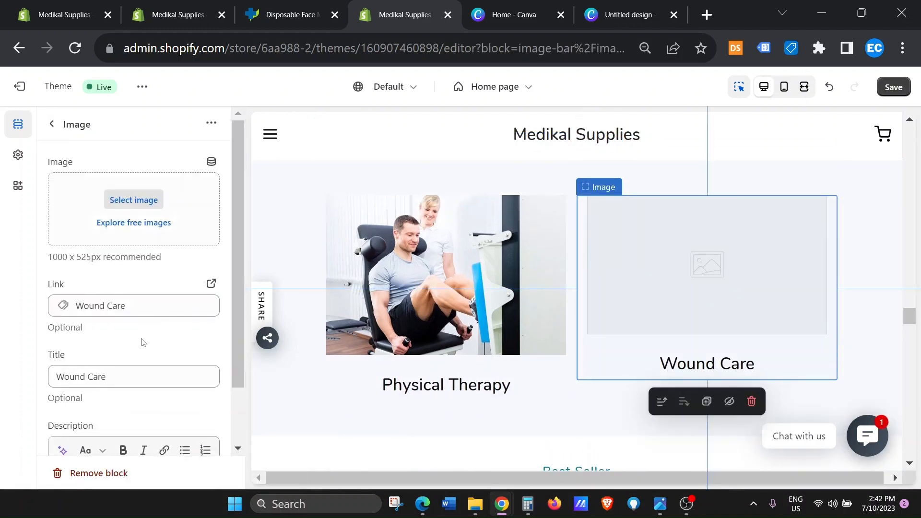
{"action": "left_click", "coordinate": [134, 199]}
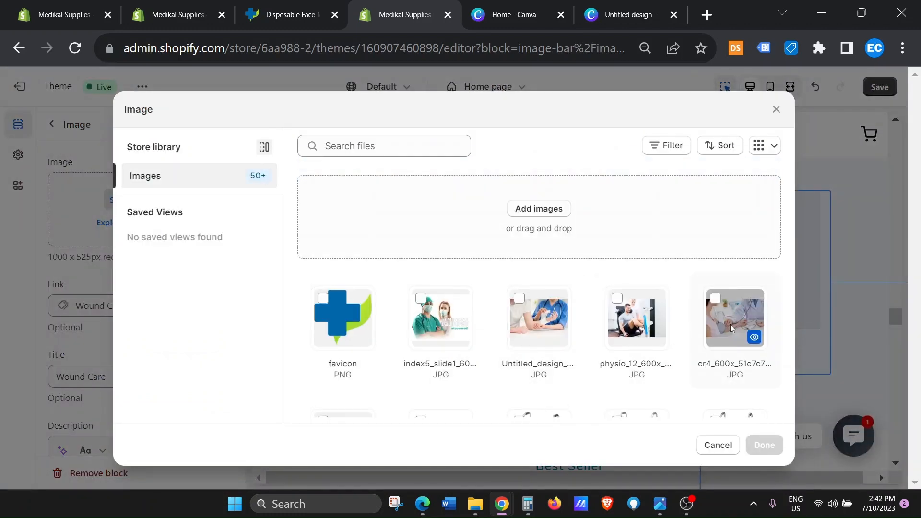
{"action": "left_click", "coordinate": [539, 323]}
{"action": "left_click", "coordinate": [756, 444]}
{"action": "mouse_move", "coordinate": [661, 504]}
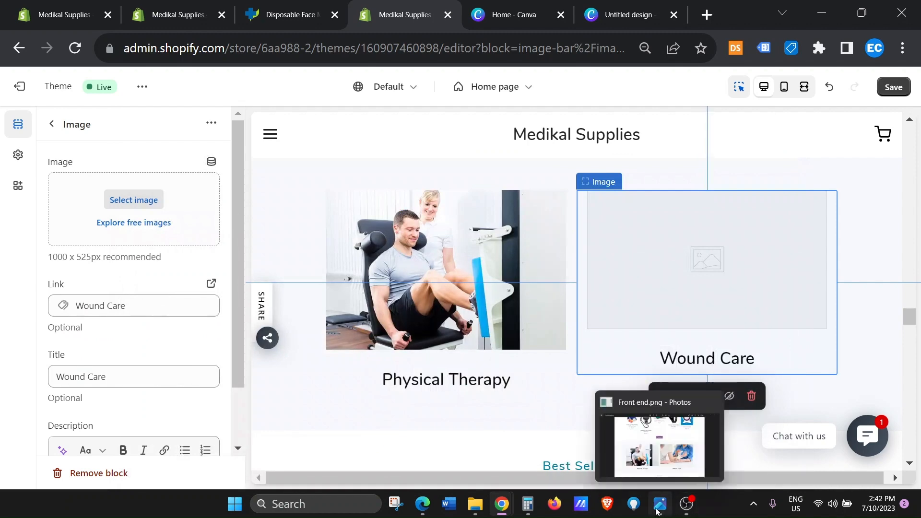
{"action": "left_click", "coordinate": [632, 425]}
{"action": "key", "text": "alt+Tab"}
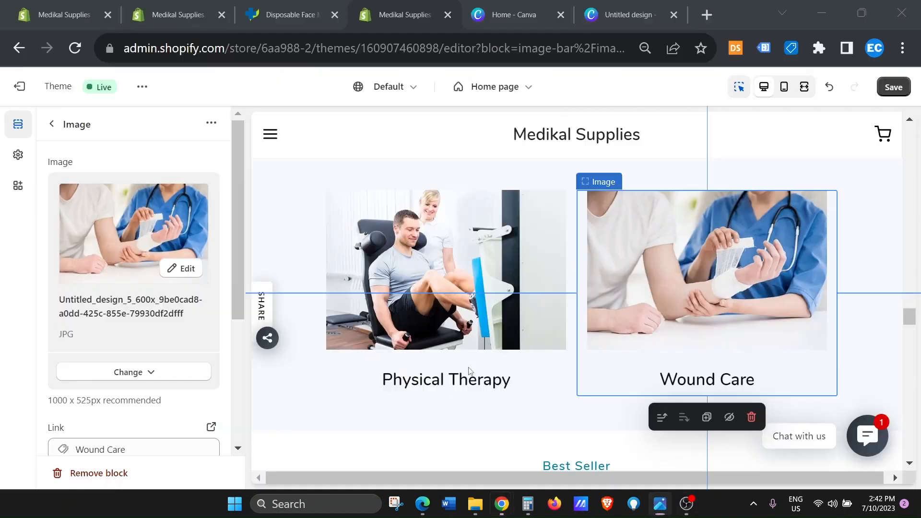
- Review the Wound Care block's link, title and description fields and save the home page changes
{"action": "scroll", "coordinate": [104, 419], "scroll_direction": "down", "scroll_amount": 2}
{"action": "scroll", "coordinate": [104, 420], "scroll_direction": "down", "scroll_amount": 3}
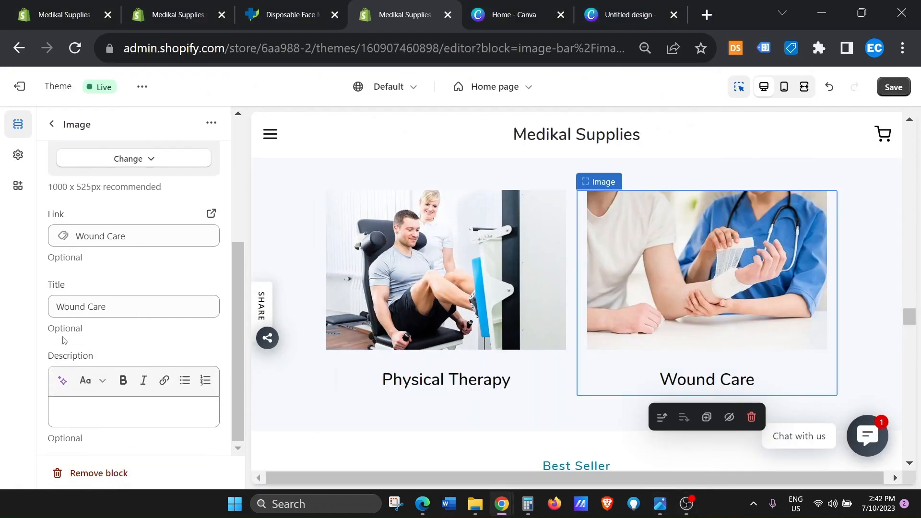
{"action": "left_click", "coordinate": [894, 87]}
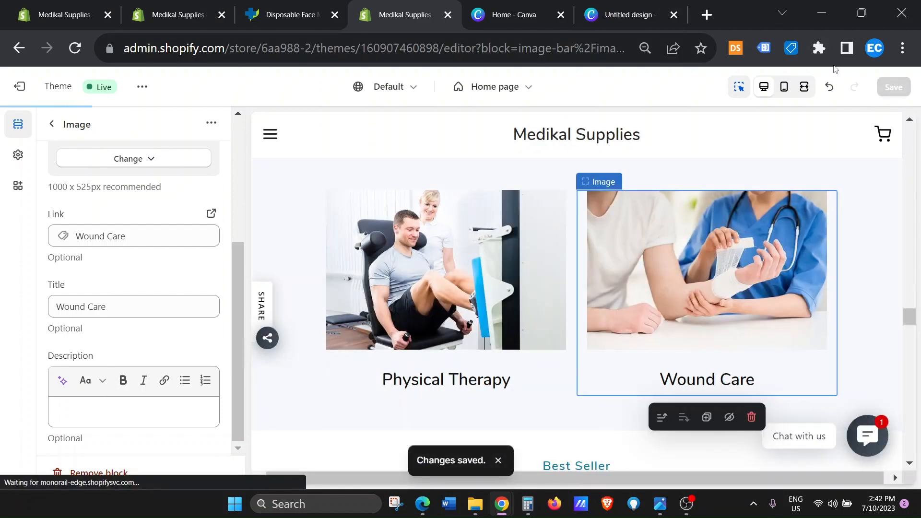
- Preview the home page in fullscreen and switch to the live storefront tab with the Disposable Face Mask product page
{"action": "left_click", "coordinate": [805, 87]}
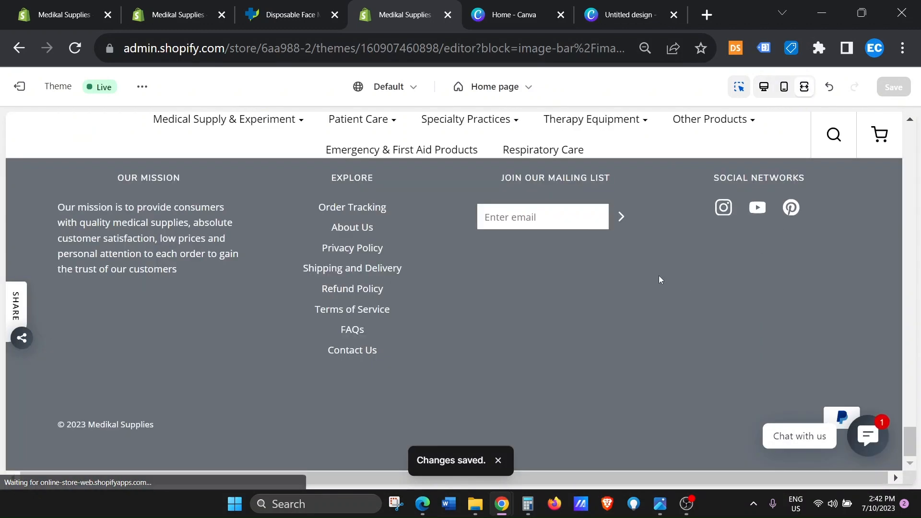
{"action": "scroll", "coordinate": [659, 280], "scroll_direction": "up", "scroll_amount": 15}
{"action": "left_click", "coordinate": [270, 16]}
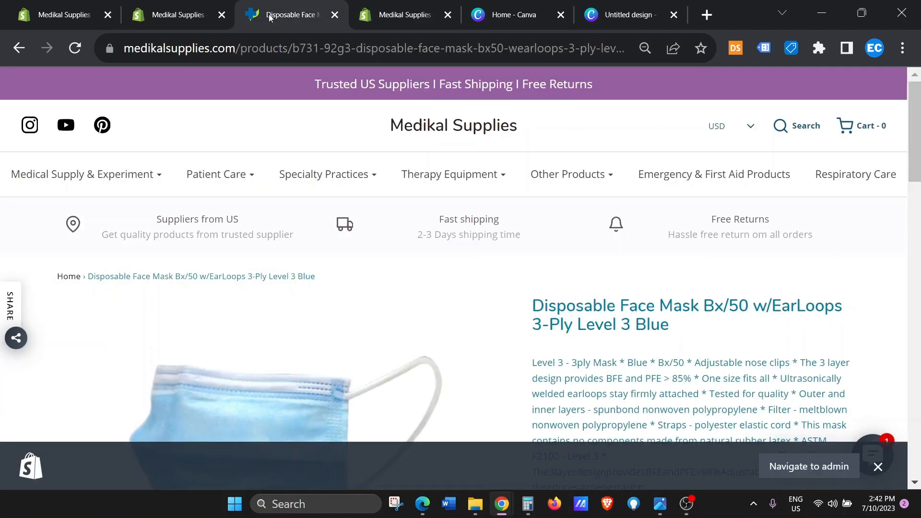
- Reload the live storefront, open its home page and review the sections down to the Best Seller thermometer
{"action": "left_click", "coordinate": [75, 49]}
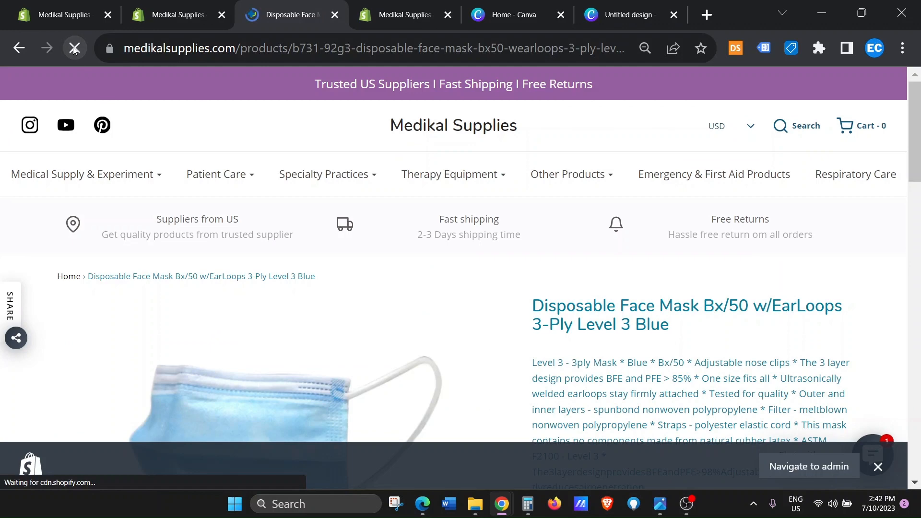
{"action": "left_click", "coordinate": [479, 138]}
{"action": "scroll", "coordinate": [378, 215], "scroll_direction": "down", "scroll_amount": 3}
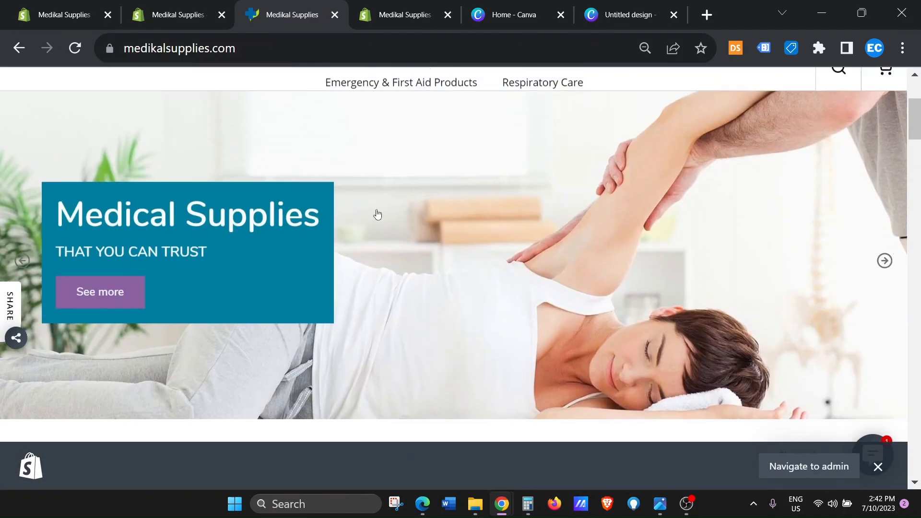
{"action": "scroll", "coordinate": [378, 214], "scroll_direction": "down", "scroll_amount": 15}
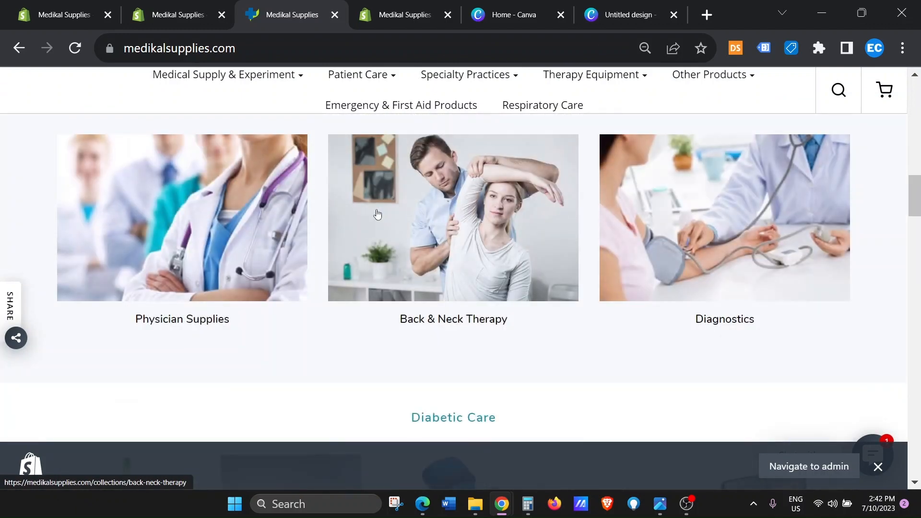
{"action": "scroll", "coordinate": [377, 214], "scroll_direction": "down", "scroll_amount": 12}
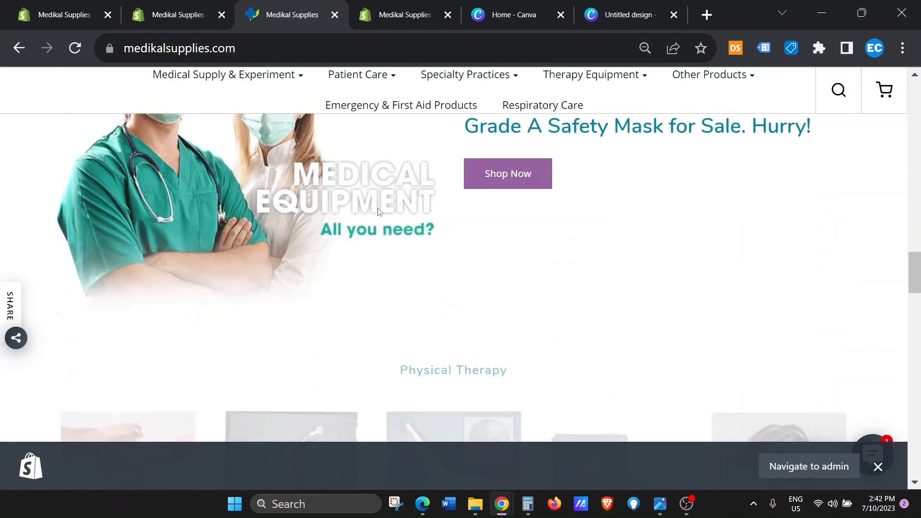
{"action": "left_click", "coordinate": [878, 467]}
{"action": "scroll", "coordinate": [530, 298], "scroll_direction": "down", "scroll_amount": 10}
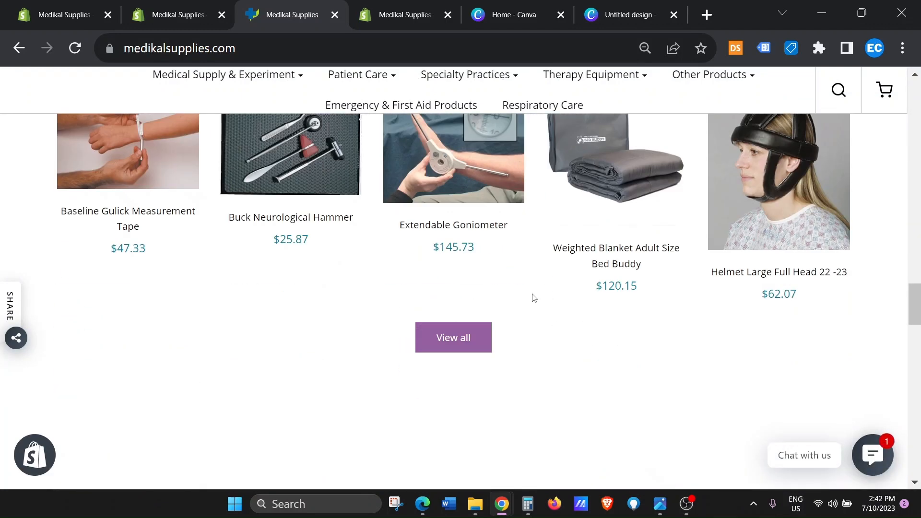
{"action": "scroll", "coordinate": [534, 294], "scroll_direction": "down", "scroll_amount": 12}
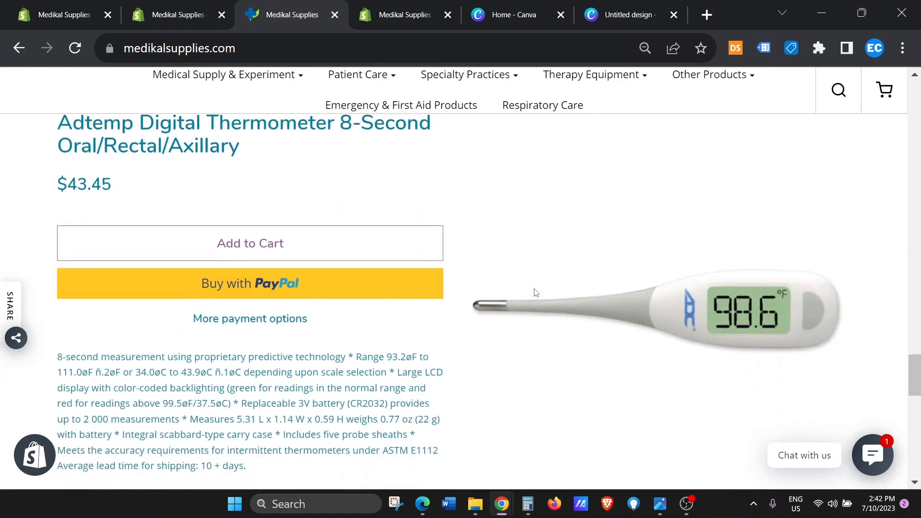
{"action": "scroll", "coordinate": [535, 289], "scroll_direction": "down", "scroll_amount": 8}
{"action": "scroll", "coordinate": [534, 290], "scroll_direction": "up", "scroll_amount": 14}
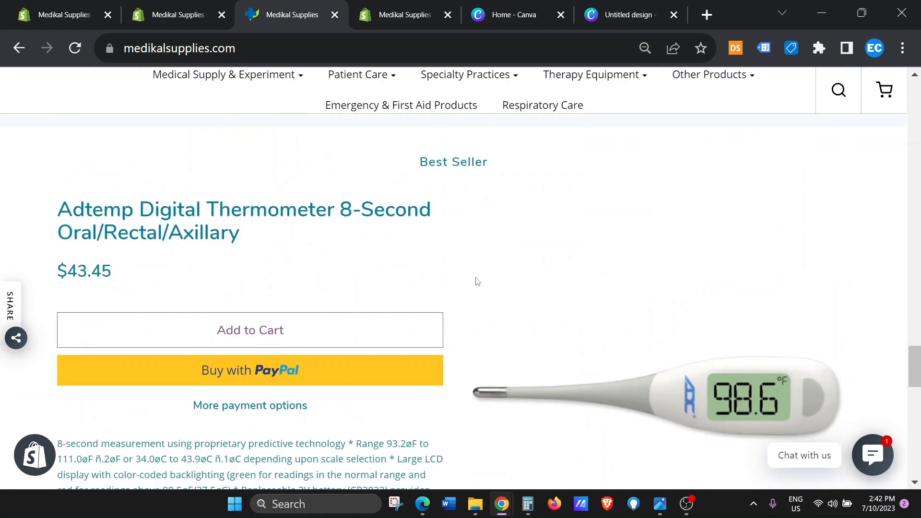
{"action": "left_click_drag", "start_coordinate": [497, 249], "coordinate": [88, 253]}
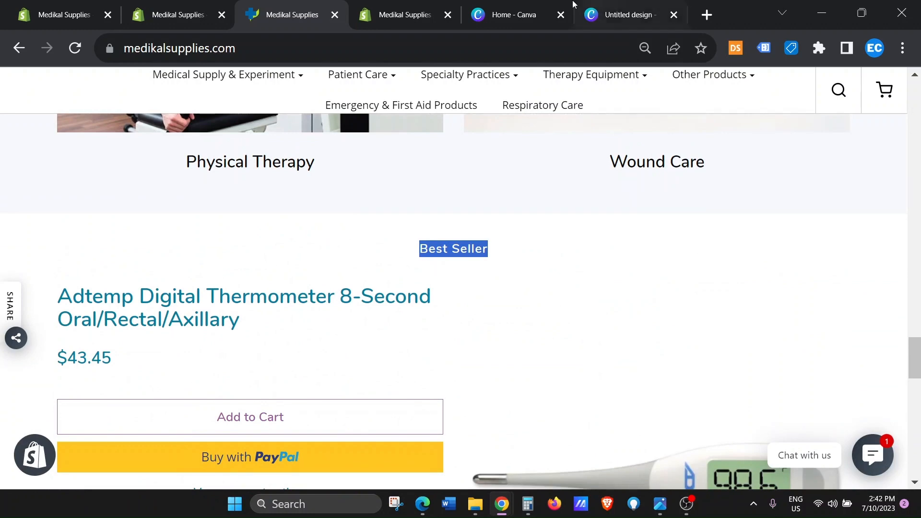
- Return to the theme editor, switch the preview from fullscreen to desktop view and open the Featured product section's settings
{"action": "left_click", "coordinate": [409, 5]}
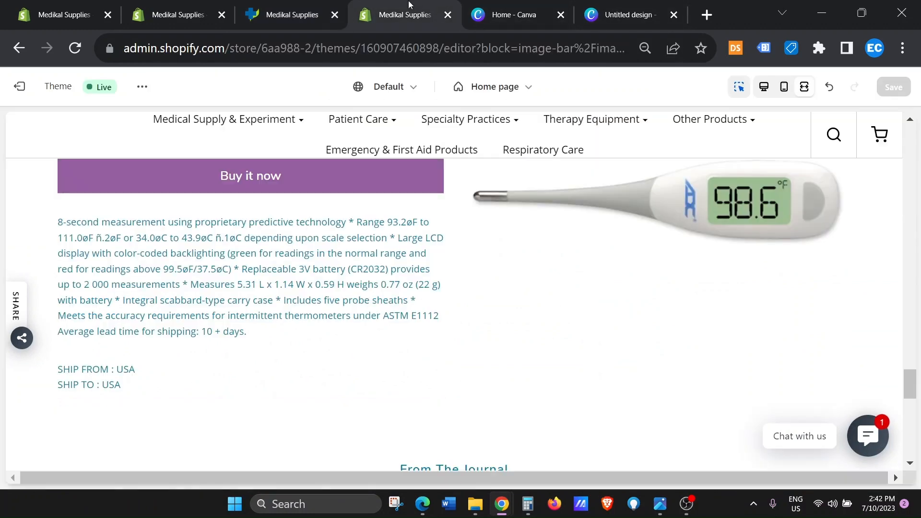
{"action": "left_click", "coordinate": [766, 87]}
{"action": "left_click", "coordinate": [49, 126]}
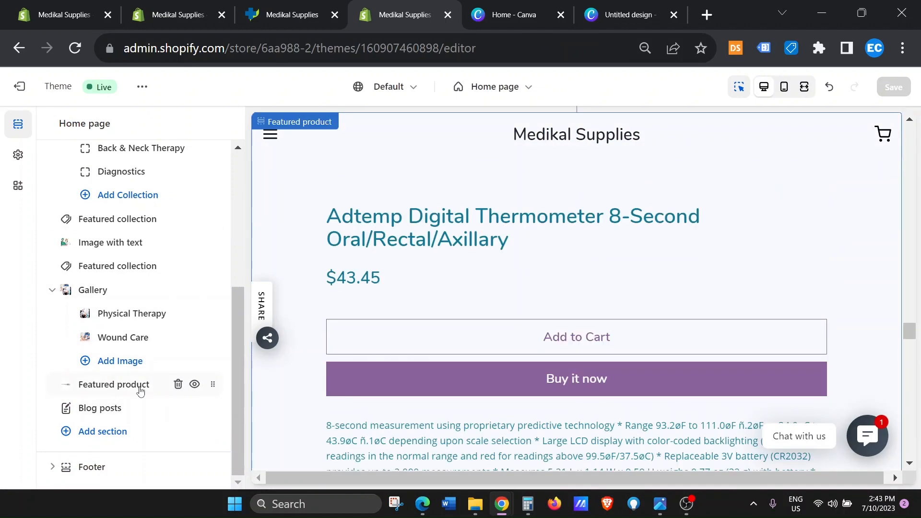
{"action": "left_click", "coordinate": [112, 386]}
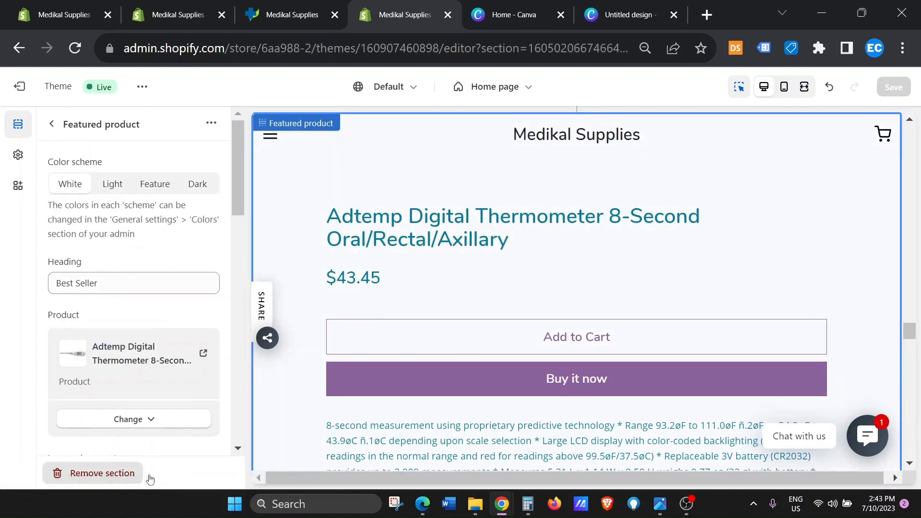
{"action": "scroll", "coordinate": [167, 404], "scroll_direction": "down", "scroll_amount": 1}
{"action": "scroll", "coordinate": [575, 353], "scroll_direction": "up", "scroll_amount": 4}
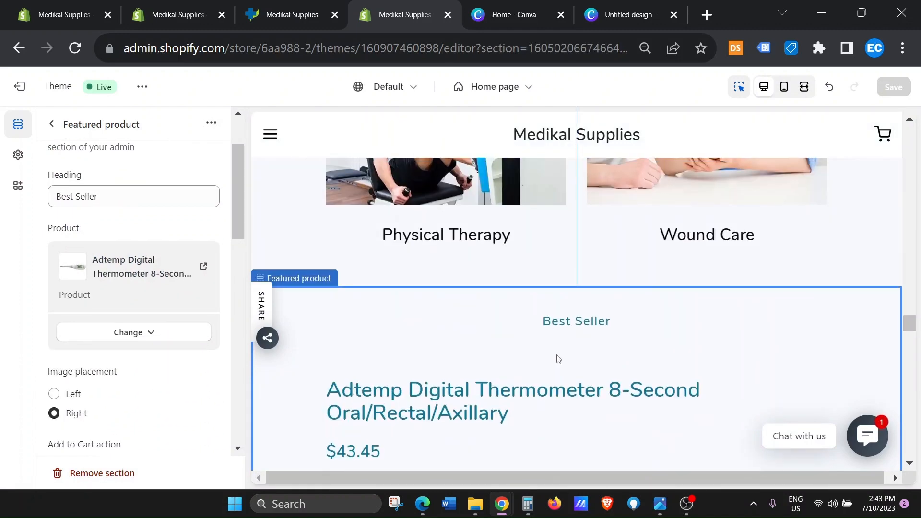
- Try "Staff Pick" as the Featured product section's heading and clear it again
{"action": "left_click", "coordinate": [102, 195]}
{"action": "left_click_drag", "start_coordinate": [103, 196], "coordinate": [48, 197]}
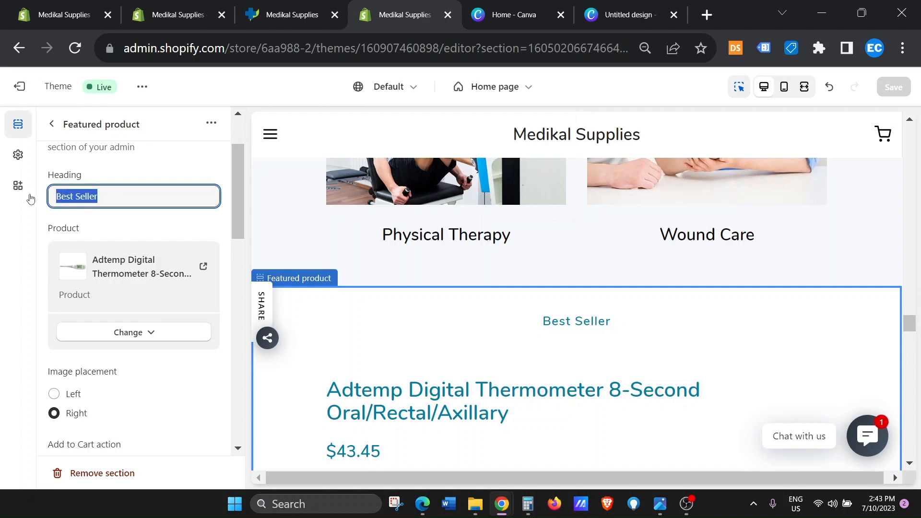
{"action": "type", "text": "S"}
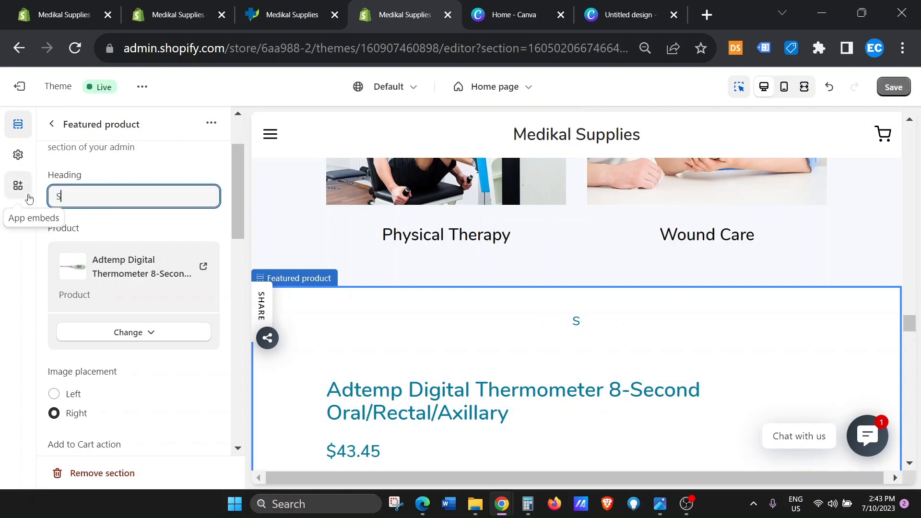
{"action": "type", "text": "taff Pick"}
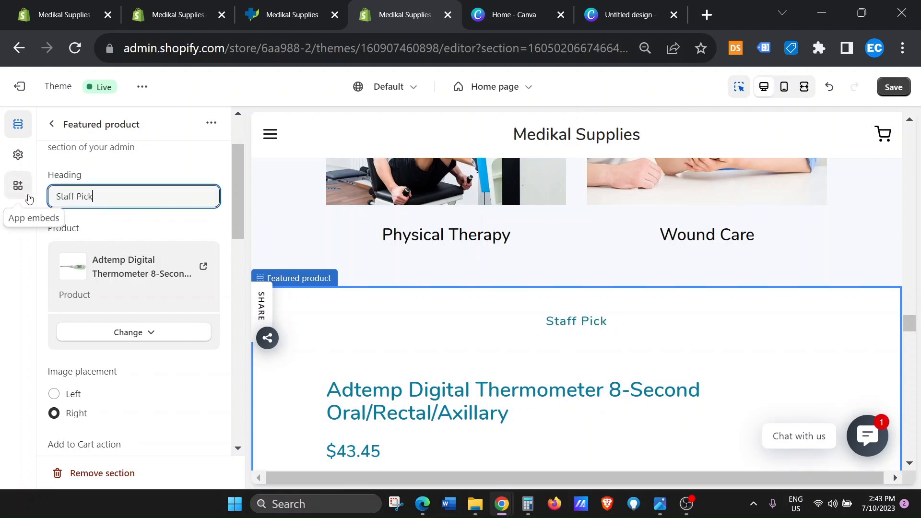
{"action": "key", "text": "BackSpace"}
{"action": "key", "text": "BackSpace"}
{"action": "key", "text": "BackSpace"}
{"action": "key", "text": "BackSpace"}
{"action": "key", "text": "BackSpace"}
{"action": "key", "text": "BackSpace"}
{"action": "key", "text": "BackSpace"}
{"action": "key", "text": "BackSpace"}
{"action": "key", "text": "BackSpace"}
{"action": "key", "text": "BackSpace"}
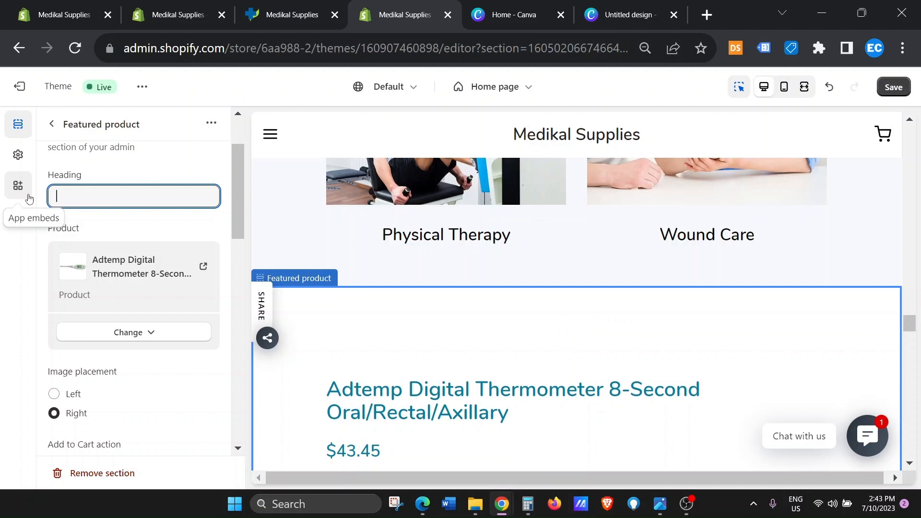
- Try the heading "On sale" on the Featured product section and replace it with "Best Seller"
{"action": "type", "text": "On sale"}
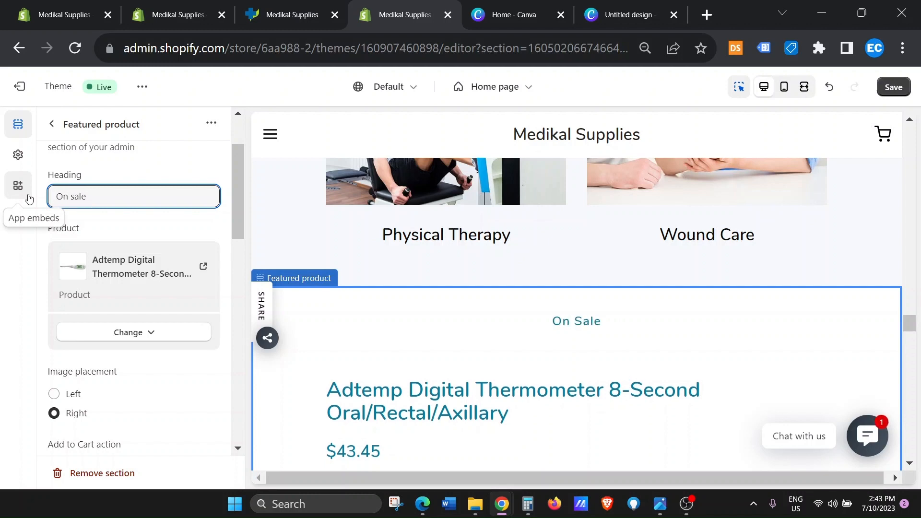
{"action": "left_click_drag", "start_coordinate": [87, 197], "coordinate": [42, 207]}
{"action": "key", "text": "BackSpace"}
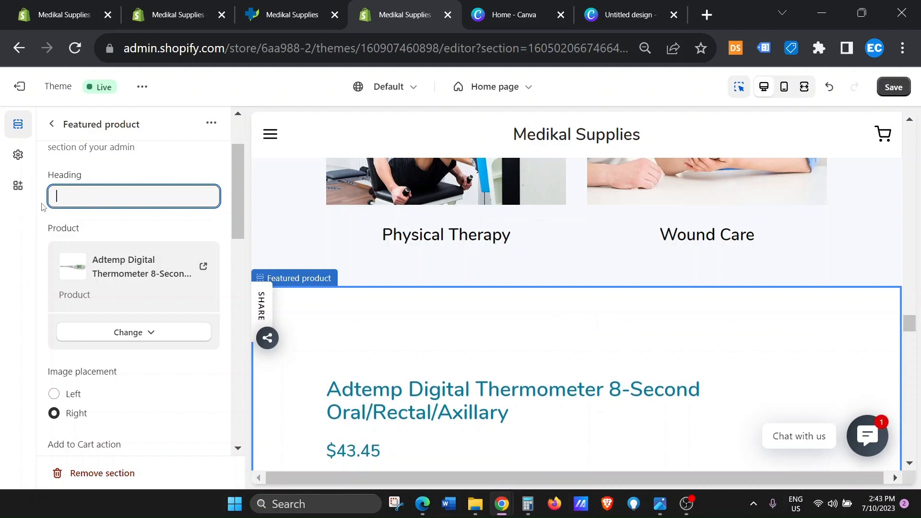
{"action": "type", "text": "Best Seller"}
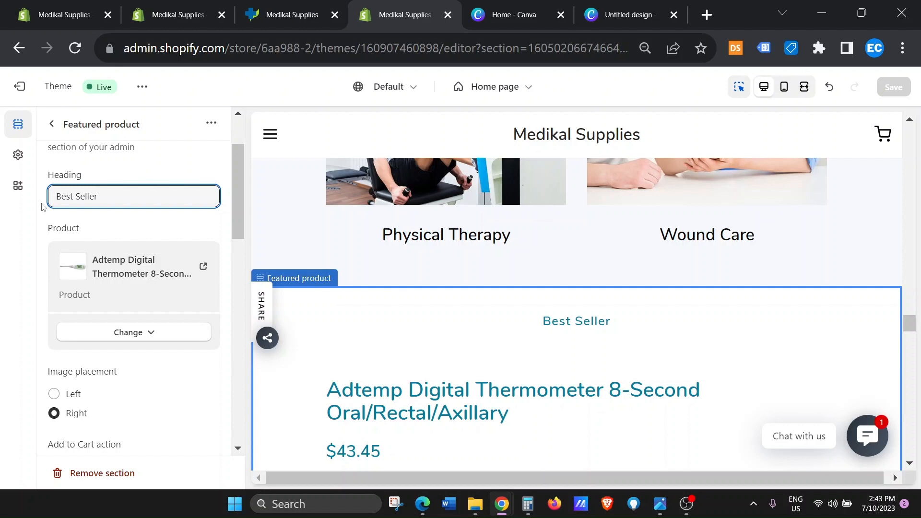
- Remove the featured product, search the products for "thermo" and select the Adtemp Digital Thermometer 8-Second again
{"action": "left_click", "coordinate": [146, 334]}
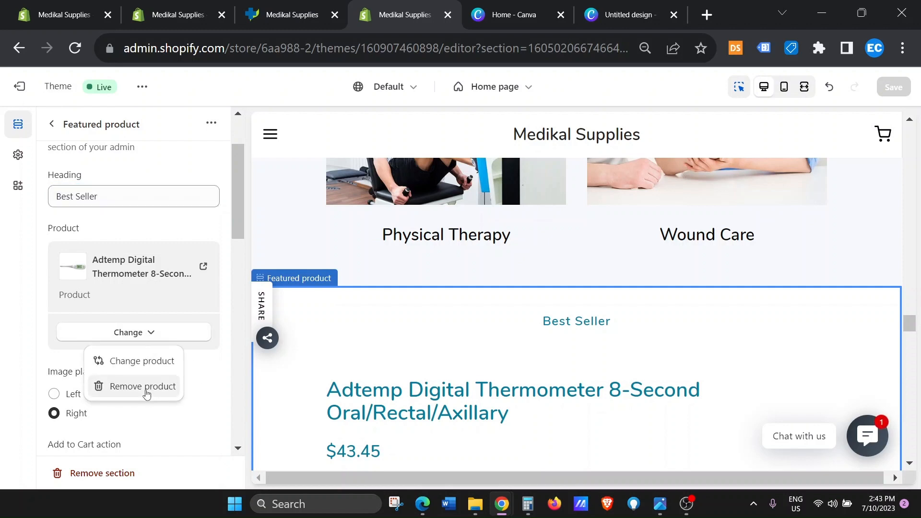
{"action": "left_click", "coordinate": [144, 387]}
{"action": "left_click", "coordinate": [141, 257]}
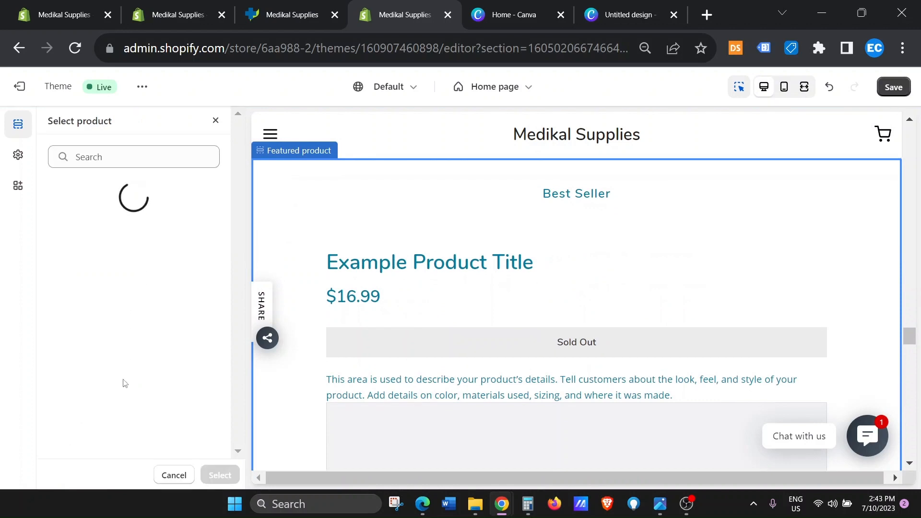
{"action": "left_click", "coordinate": [100, 156]}
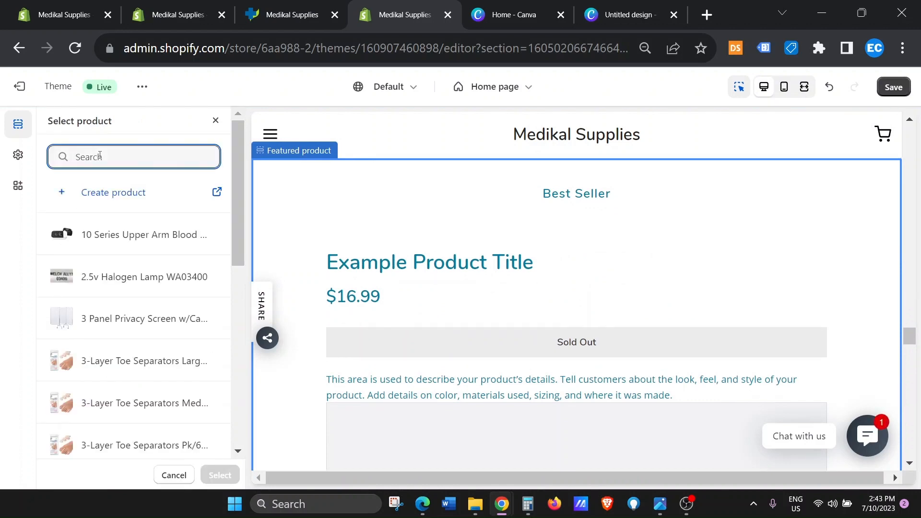
{"action": "type", "text": "thermo"}
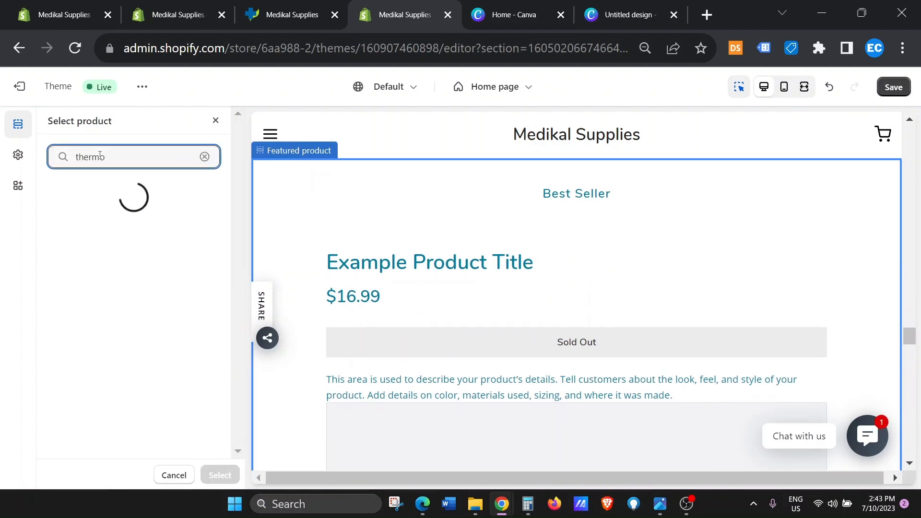
{"action": "left_click", "coordinate": [122, 245]}
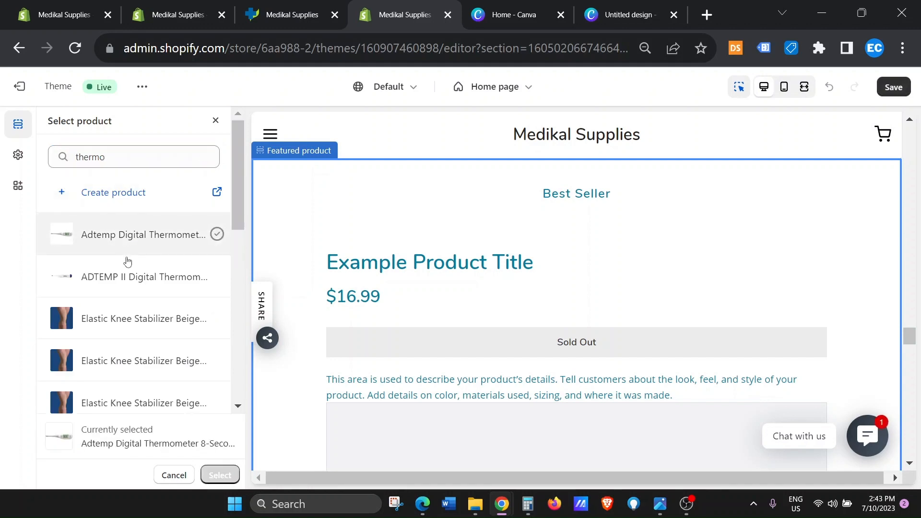
{"action": "left_click", "coordinate": [220, 475]}
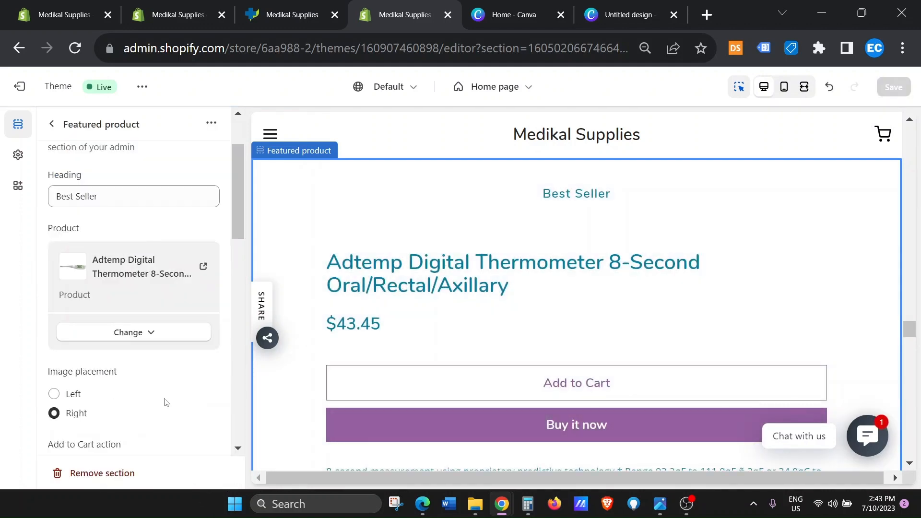
- Review the featured product's image placement, Add to Cart action, variant style and discount options, and return to the home page section list
{"action": "scroll", "coordinate": [113, 372], "scroll_direction": "down", "scroll_amount": 2}
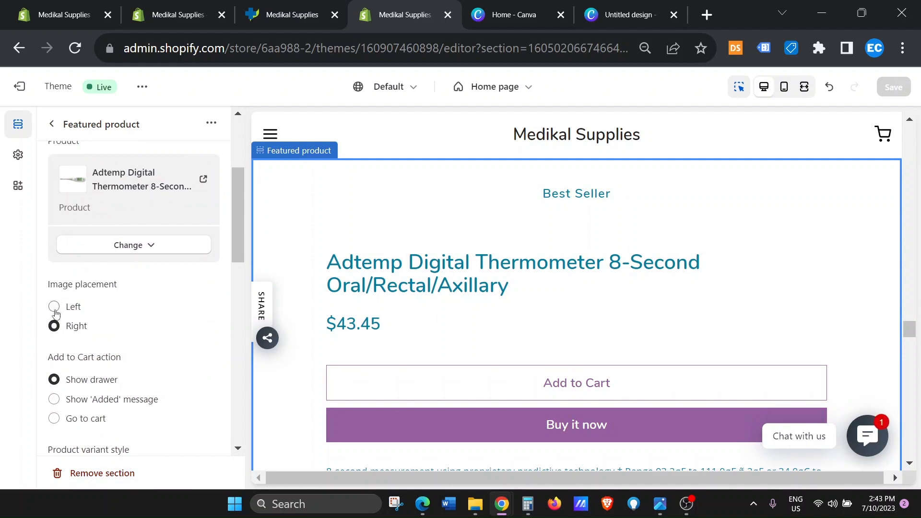
{"action": "scroll", "coordinate": [57, 382], "scroll_direction": "down", "scroll_amount": 2}
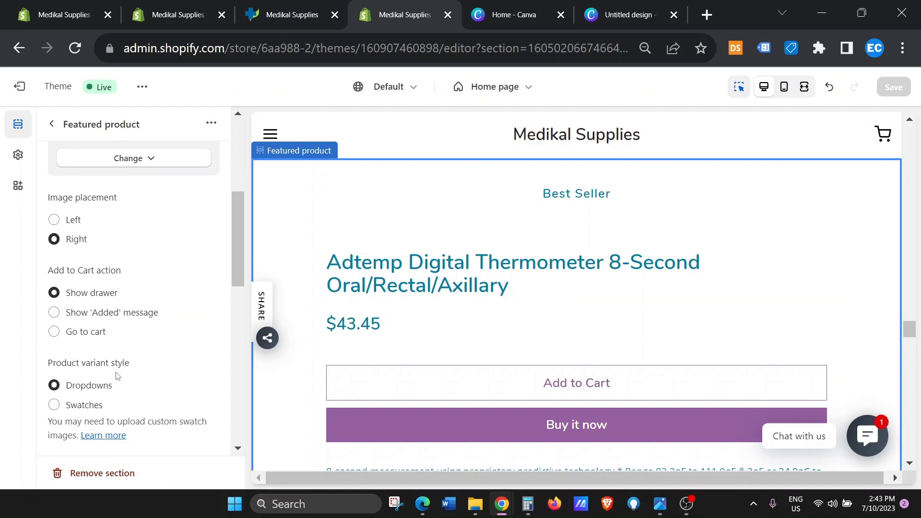
{"action": "scroll", "coordinate": [450, 389], "scroll_direction": "down", "scroll_amount": 7}
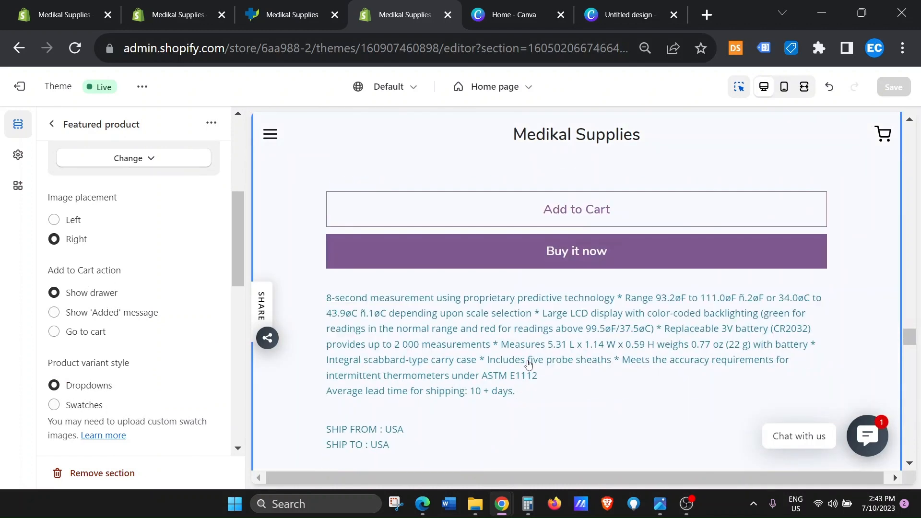
{"action": "scroll", "coordinate": [109, 393], "scroll_direction": "down", "scroll_amount": 3}
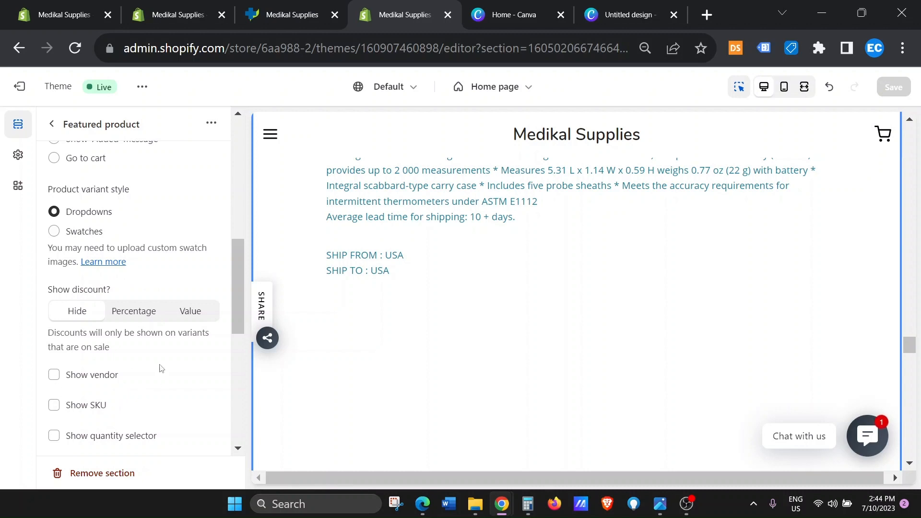
{"action": "left_click_drag", "start_coordinate": [117, 289], "coordinate": [46, 288]}
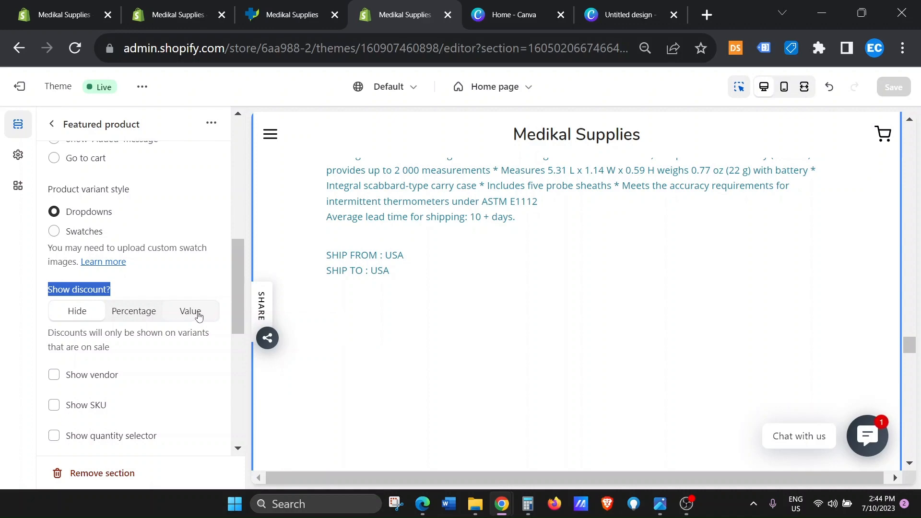
{"action": "scroll", "coordinate": [436, 289], "scroll_direction": "down", "scroll_amount": 15}
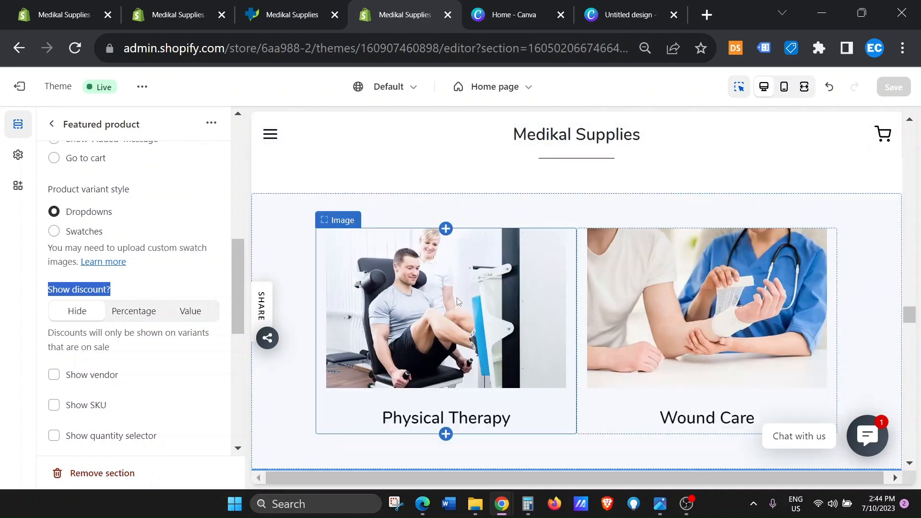
{"action": "scroll", "coordinate": [457, 297], "scroll_direction": "up", "scroll_amount": 5}
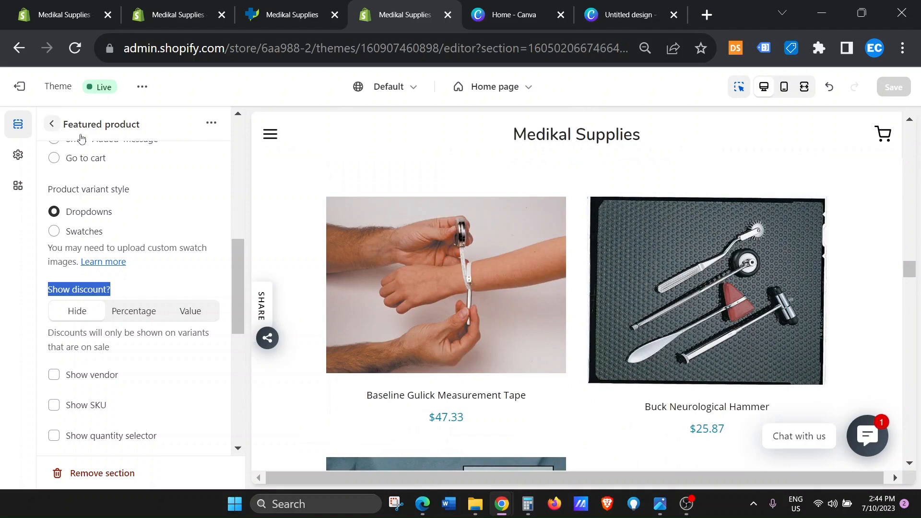
{"action": "left_click", "coordinate": [51, 124]}
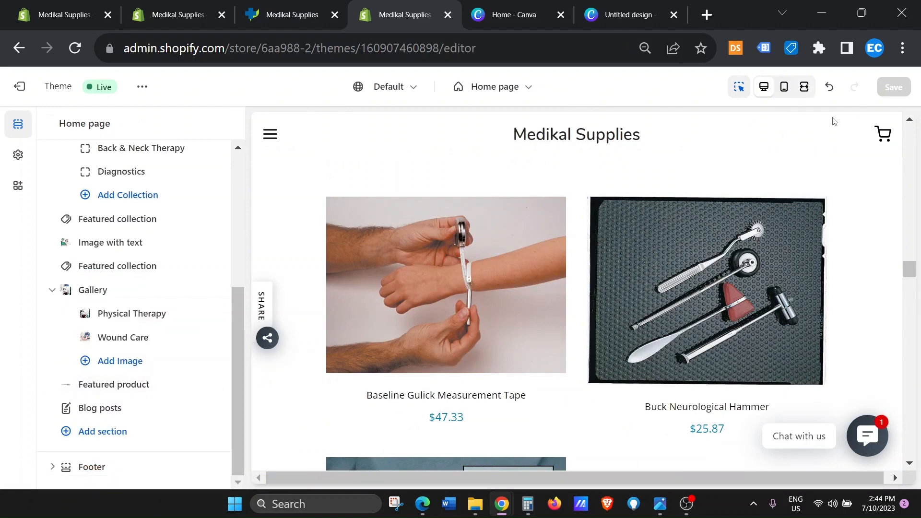
- Reload the live storefront and examine the Best Seller product and the "From The Journal" blog section
{"action": "left_click", "coordinate": [285, 8]}
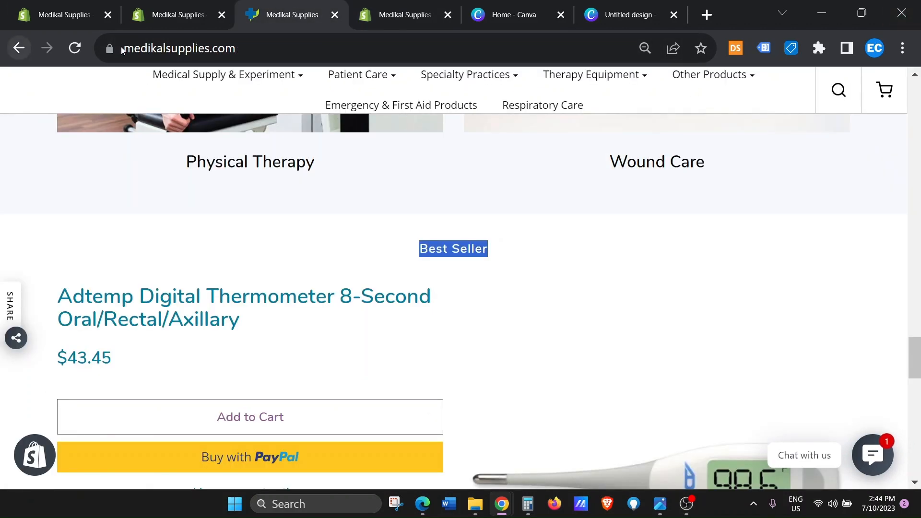
{"action": "left_click", "coordinate": [75, 48]}
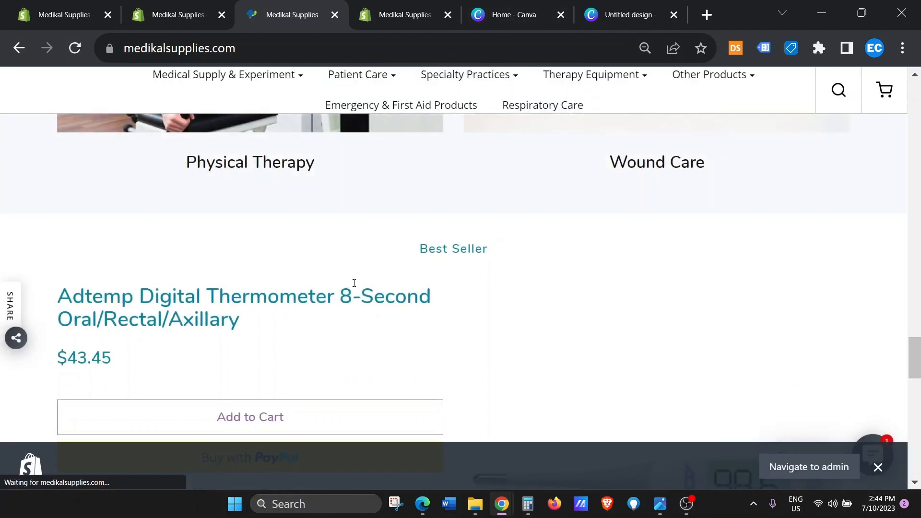
{"action": "scroll", "coordinate": [407, 334], "scroll_direction": "down", "scroll_amount": 5}
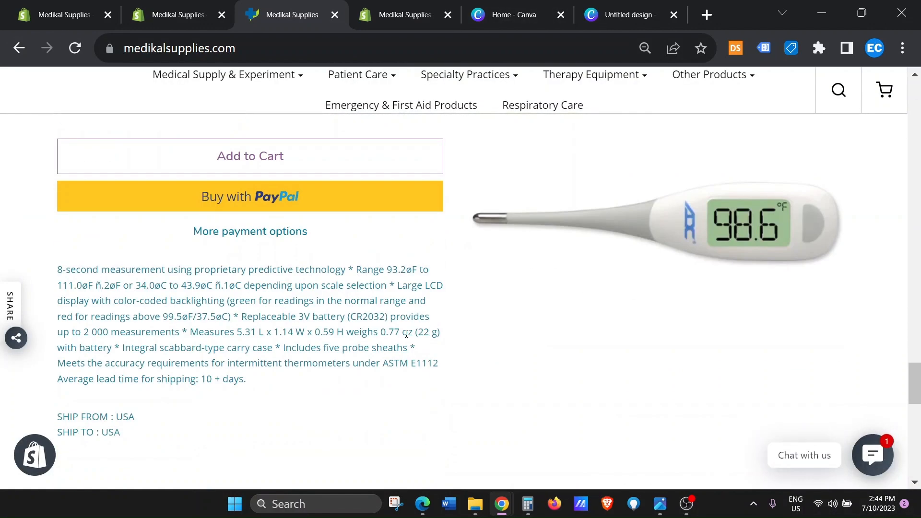
{"action": "scroll", "coordinate": [406, 334], "scroll_direction": "down", "scroll_amount": 5}
{"action": "scroll", "coordinate": [406, 334], "scroll_direction": "down", "scroll_amount": 5}
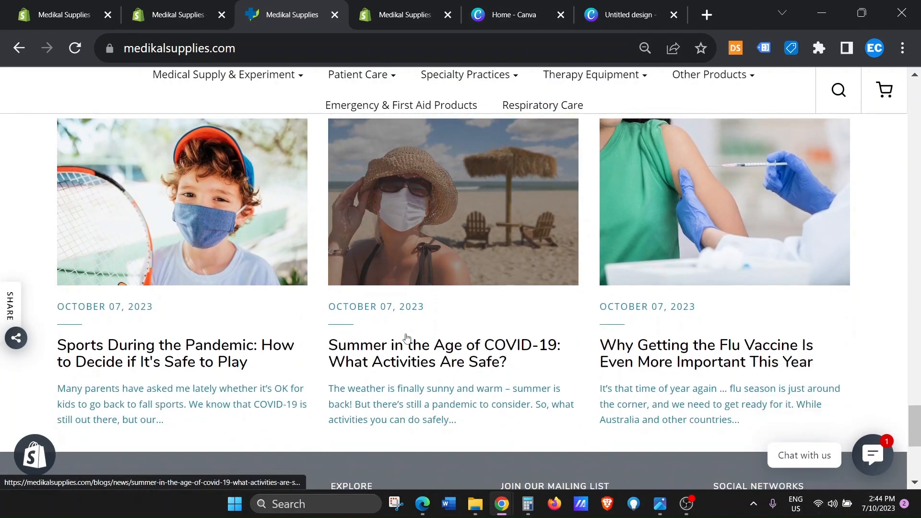
{"action": "scroll", "coordinate": [406, 334], "scroll_direction": "up", "scroll_amount": 5}
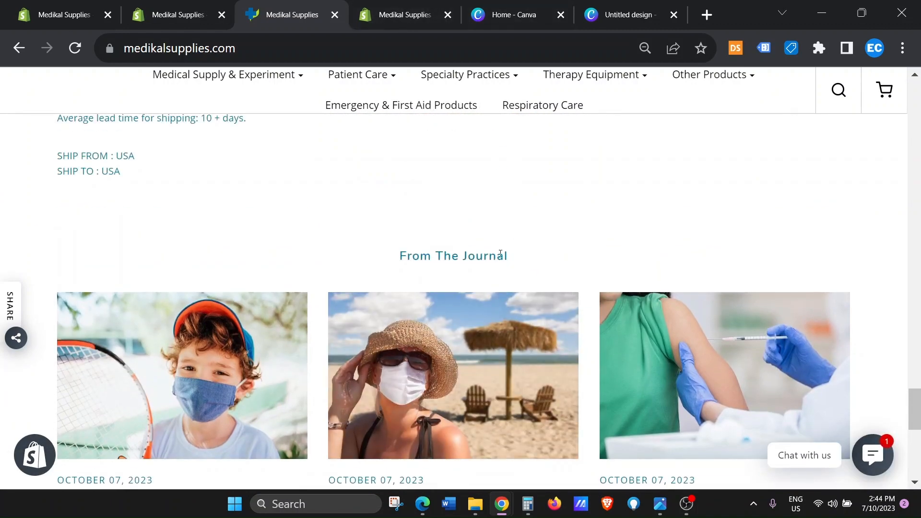
{"action": "left_click_drag", "start_coordinate": [501, 254], "coordinate": [399, 254]}
- Open the home page's Blog posts section in the theme editor and review its heading, blog and post settings
{"action": "left_click", "coordinate": [408, 14]}
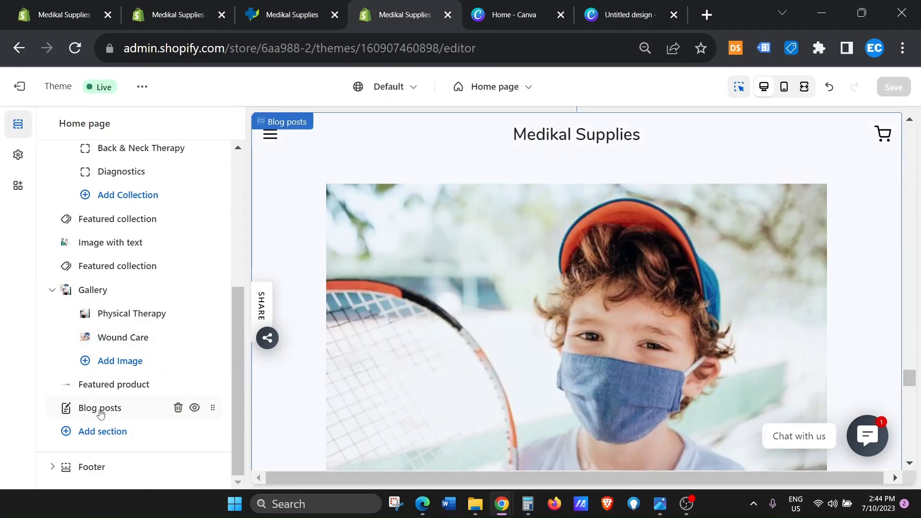
{"action": "left_click", "coordinate": [95, 411]}
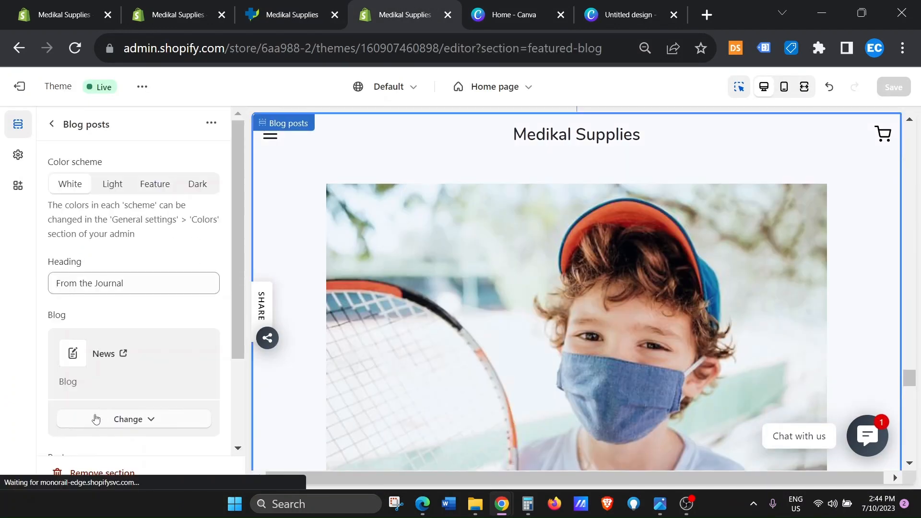
{"action": "scroll", "coordinate": [144, 370], "scroll_direction": "down", "scroll_amount": 2}
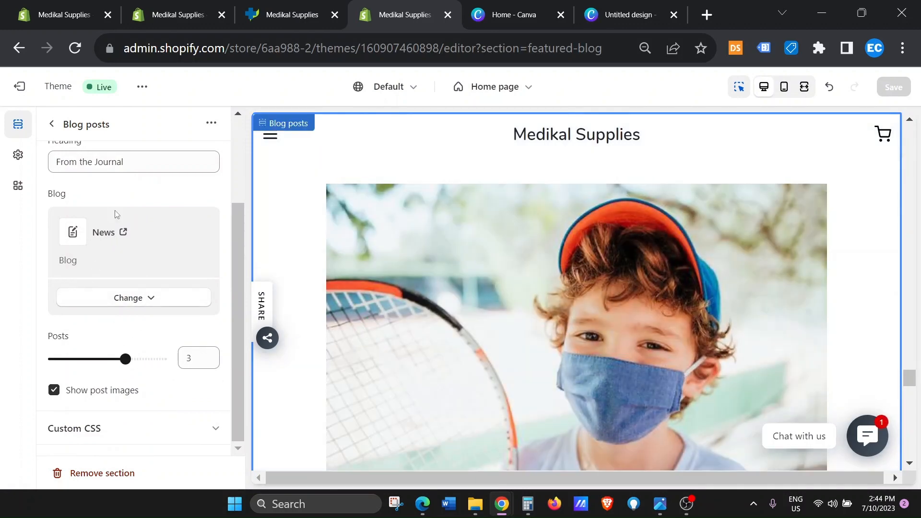
- Open the online store's blog posts list in the Shopify admin and look through the posts
{"action": "left_click", "coordinate": [182, 17]}
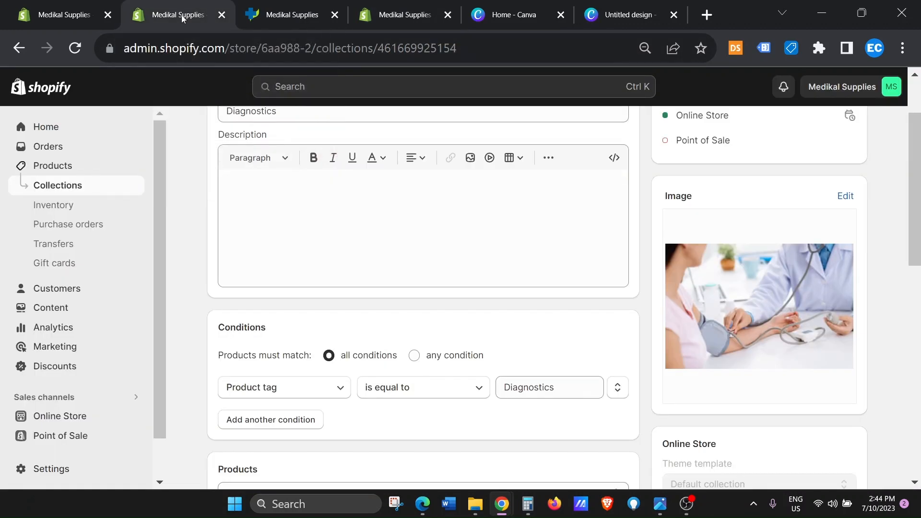
{"action": "left_click", "coordinate": [58, 420]}
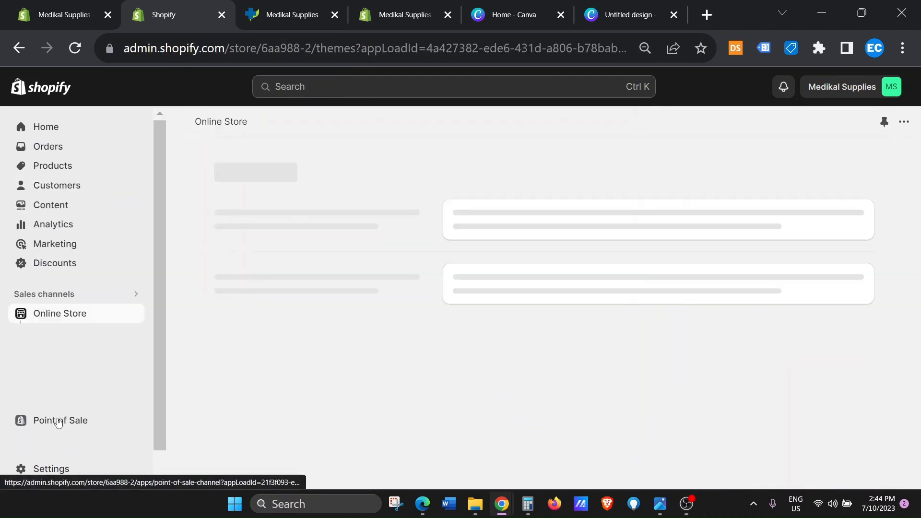
{"action": "left_click", "coordinate": [69, 354]}
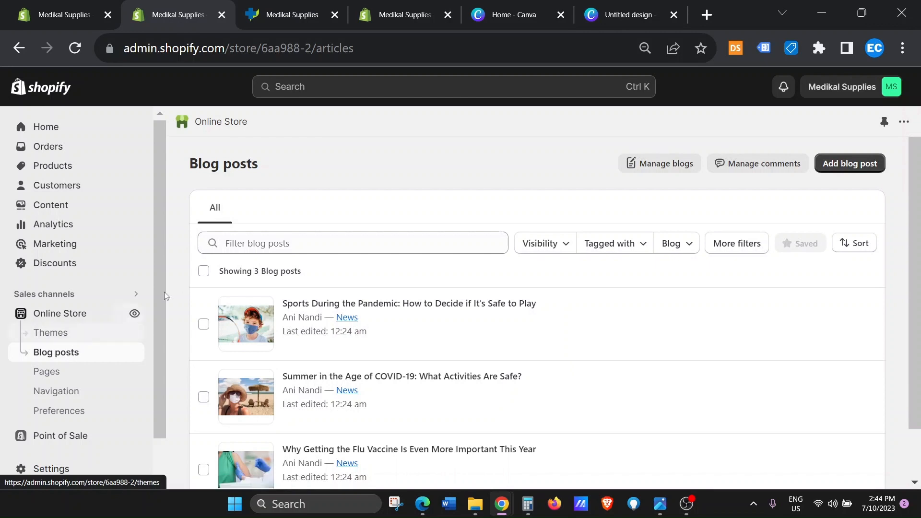
{"action": "scroll", "coordinate": [449, 184], "scroll_direction": "down", "scroll_amount": 2}
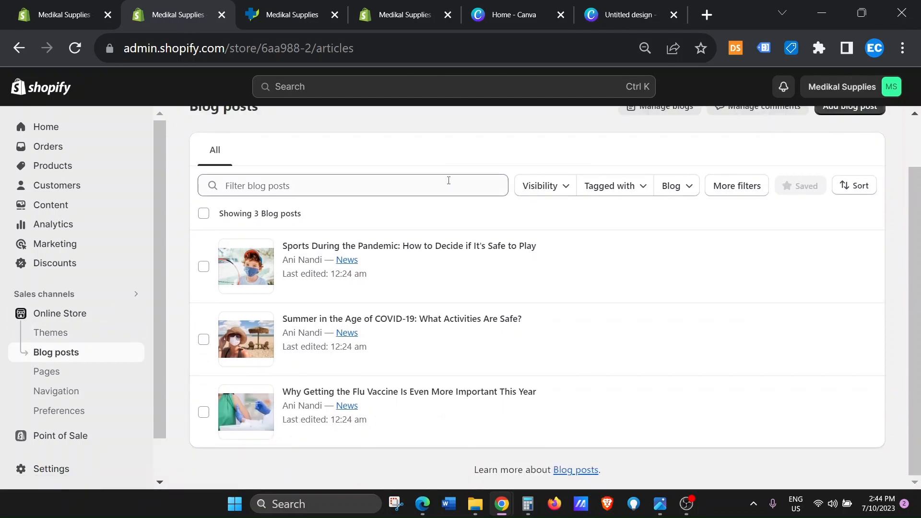
{"action": "scroll", "coordinate": [449, 181], "scroll_direction": "up", "scroll_amount": 2}
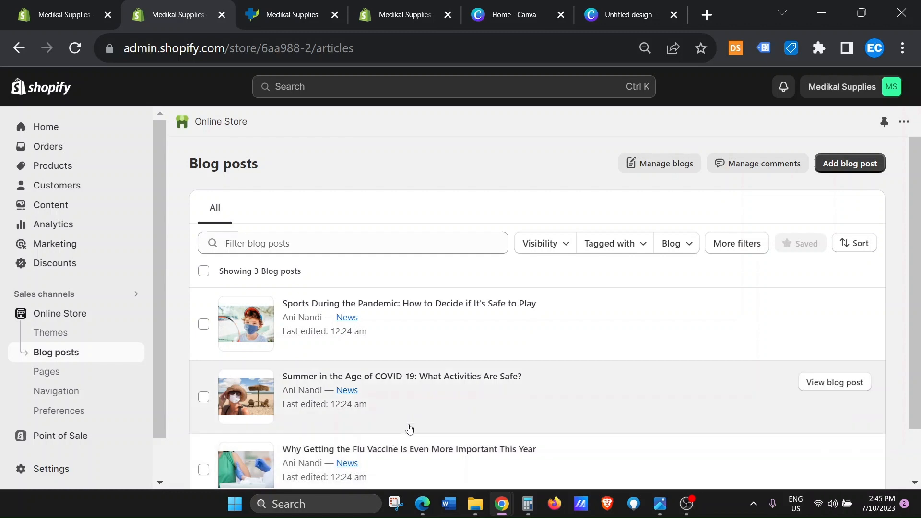
{"action": "scroll", "coordinate": [389, 326], "scroll_direction": "down", "scroll_amount": 2}
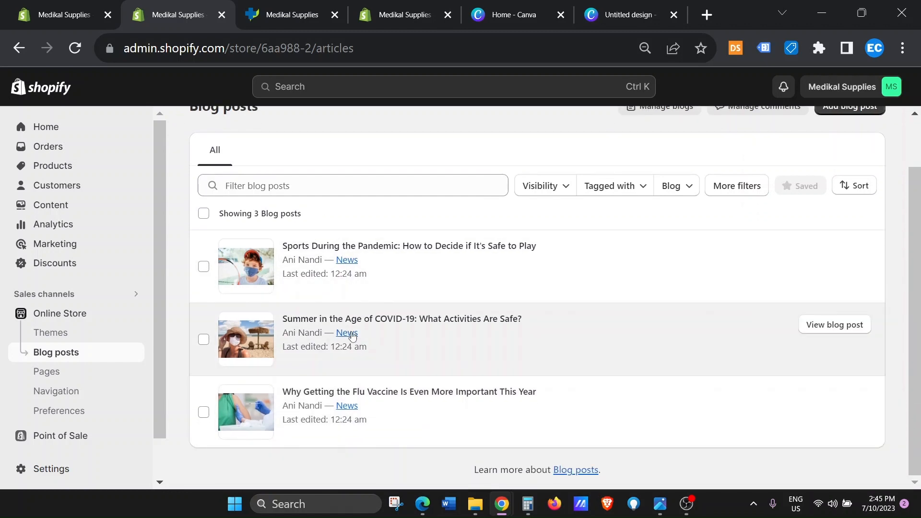
- Open the post "Sports During the Pandemic: How to Decide if It's Safe to Play", review its content and featured image, and return to the posts list
{"action": "left_click", "coordinate": [582, 264]}
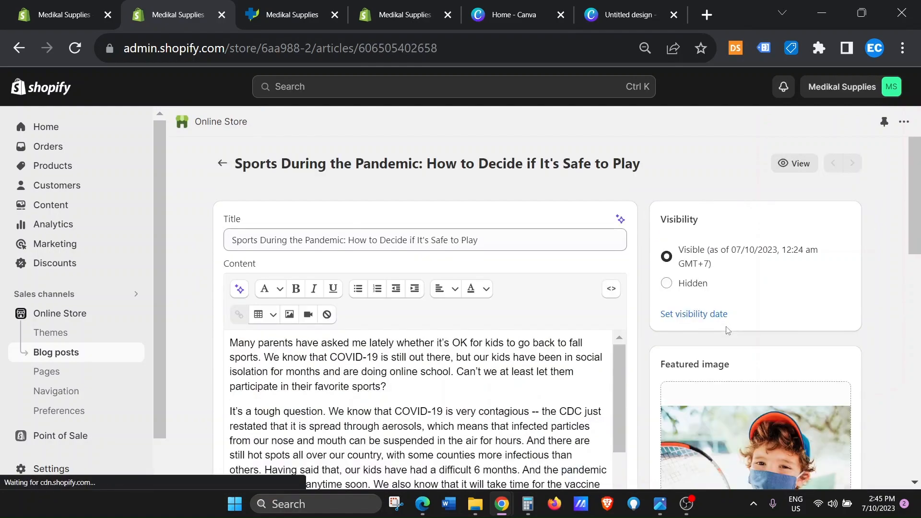
{"action": "scroll", "coordinate": [727, 328], "scroll_direction": "down", "scroll_amount": 5}
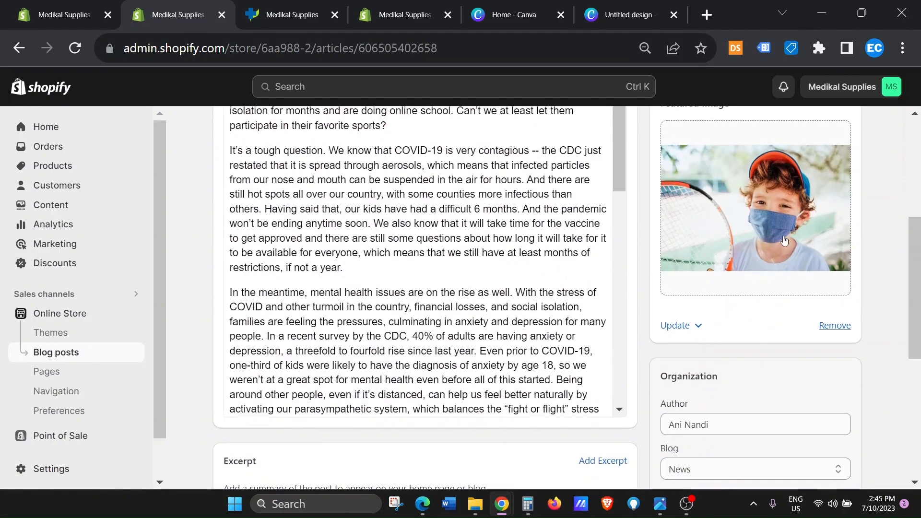
{"action": "scroll", "coordinate": [340, 293], "scroll_direction": "down", "scroll_amount": 15}
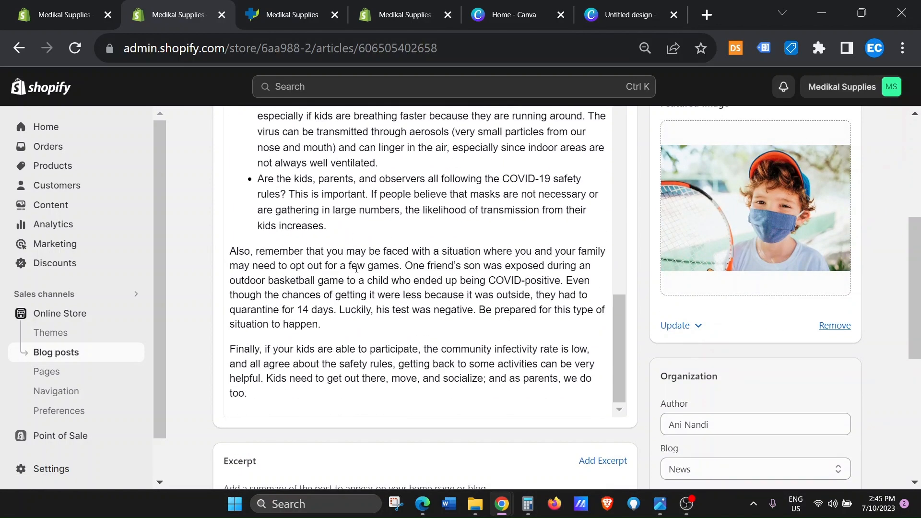
{"action": "left_click", "coordinate": [50, 355]}
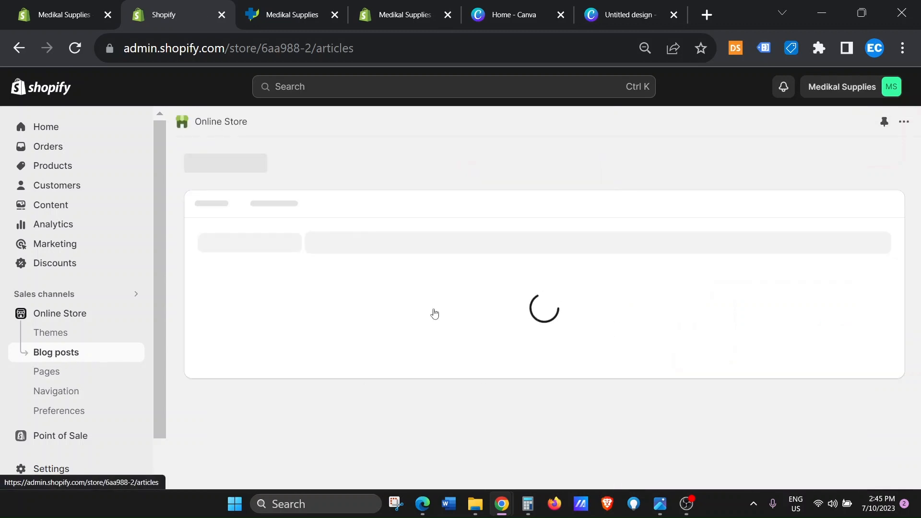
{"action": "scroll", "coordinate": [437, 313], "scroll_direction": "down", "scroll_amount": 1}
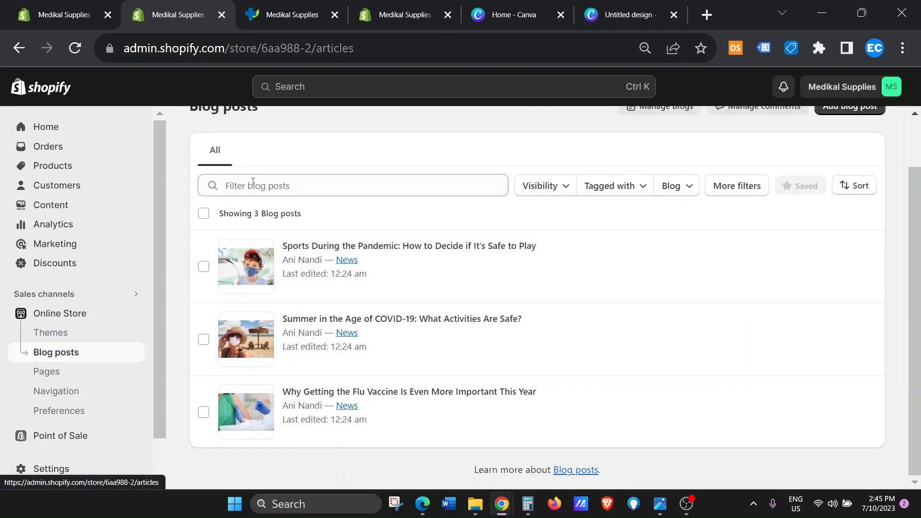
{"action": "scroll", "coordinate": [400, 231], "scroll_direction": "up", "scroll_amount": 1}
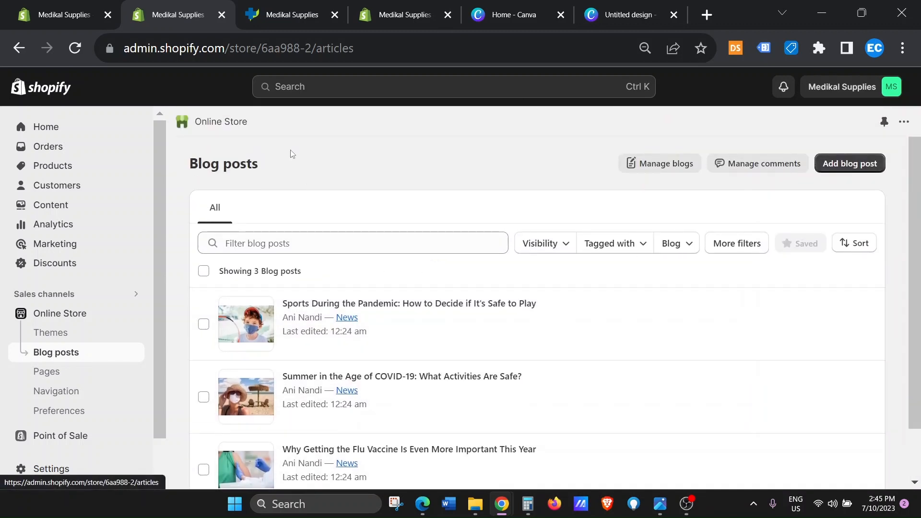
{"action": "left_click_drag", "start_coordinate": [290, 150], "coordinate": [185, 168]}
- Back in the theme editor, remove the blog from the Blog posts section and select the News blog again
{"action": "left_click", "coordinate": [296, 19]}
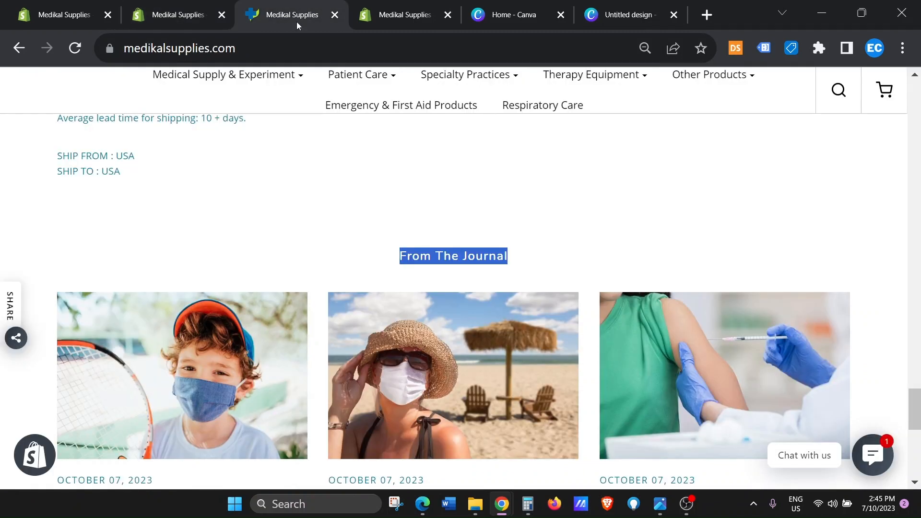
{"action": "left_click", "coordinate": [404, 14]}
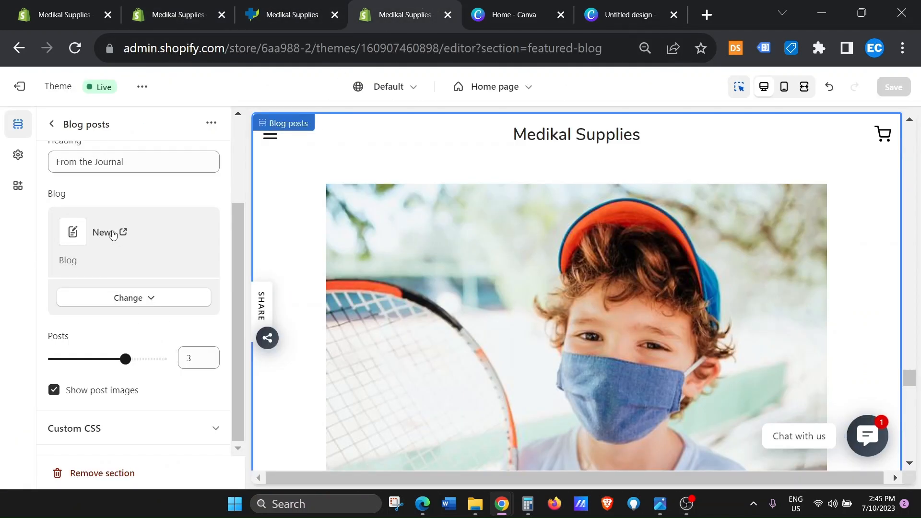
{"action": "left_click", "coordinate": [145, 300]}
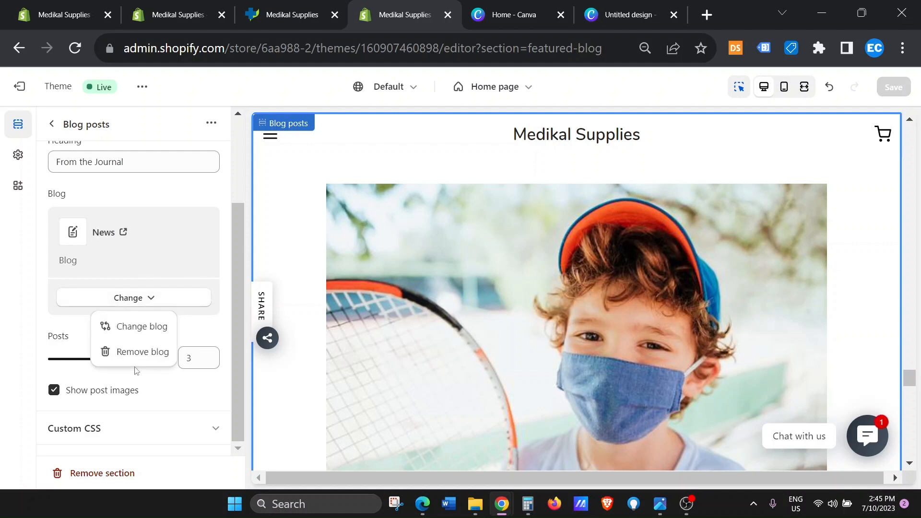
{"action": "left_click", "coordinate": [136, 354]}
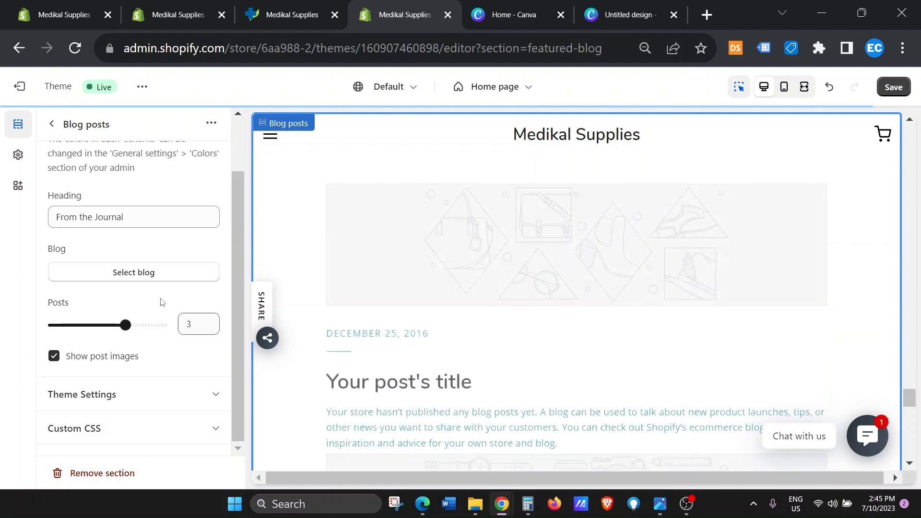
{"action": "left_click", "coordinate": [142, 275]}
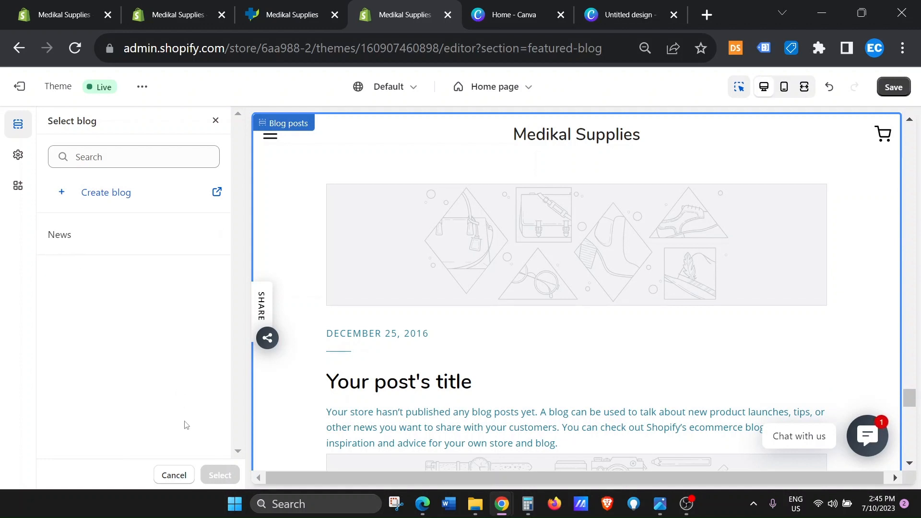
{"action": "left_click", "coordinate": [73, 246]}
{"action": "left_click", "coordinate": [219, 475]}
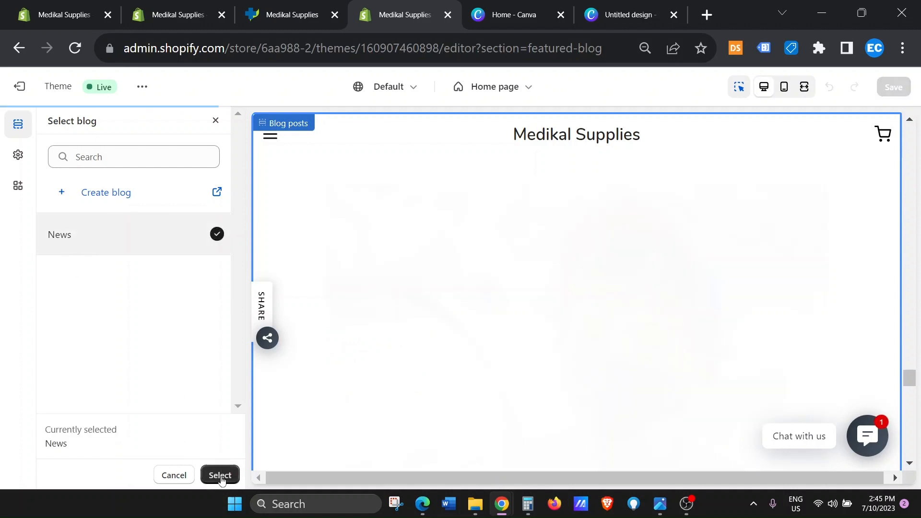
- Preview the Blog posts section at full-screen width, restore the desktop view and return to the home page section list
{"action": "scroll", "coordinate": [187, 400], "scroll_direction": "down", "scroll_amount": 2}
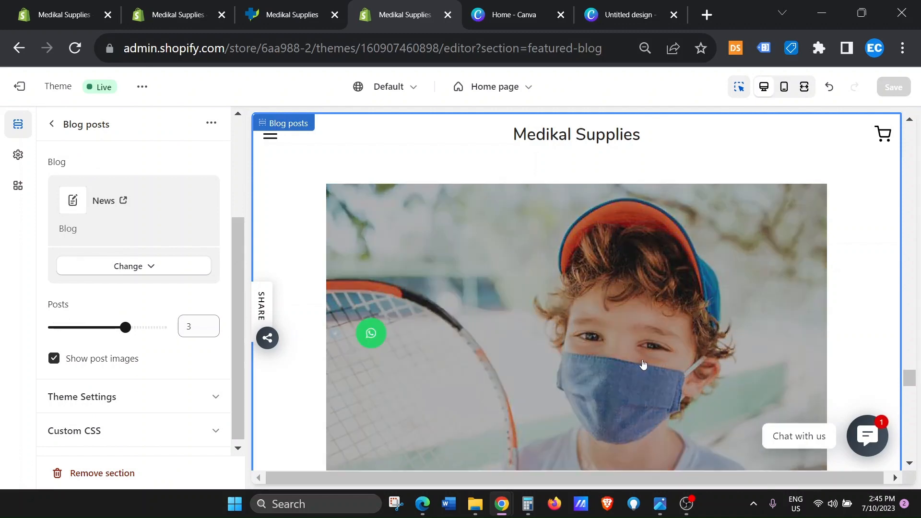
{"action": "left_click", "coordinate": [804, 86]}
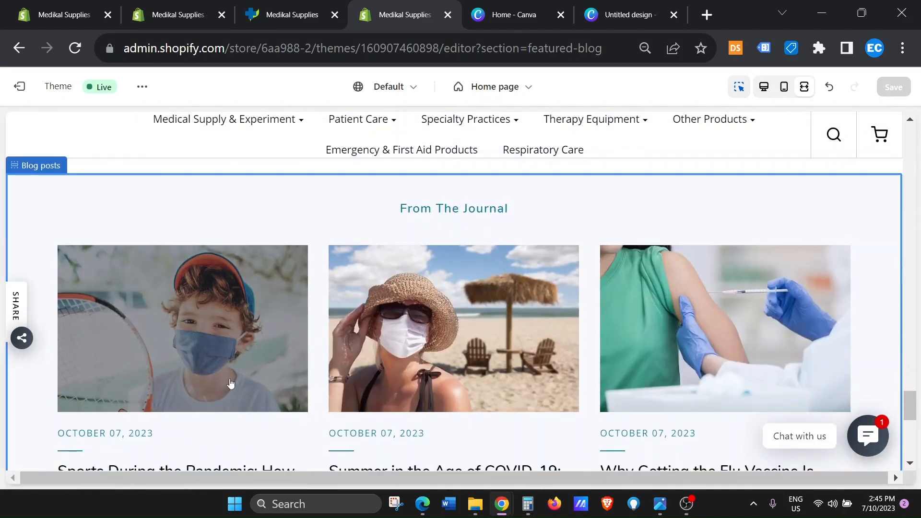
{"action": "scroll", "coordinate": [777, 340], "scroll_direction": "down", "scroll_amount": 5}
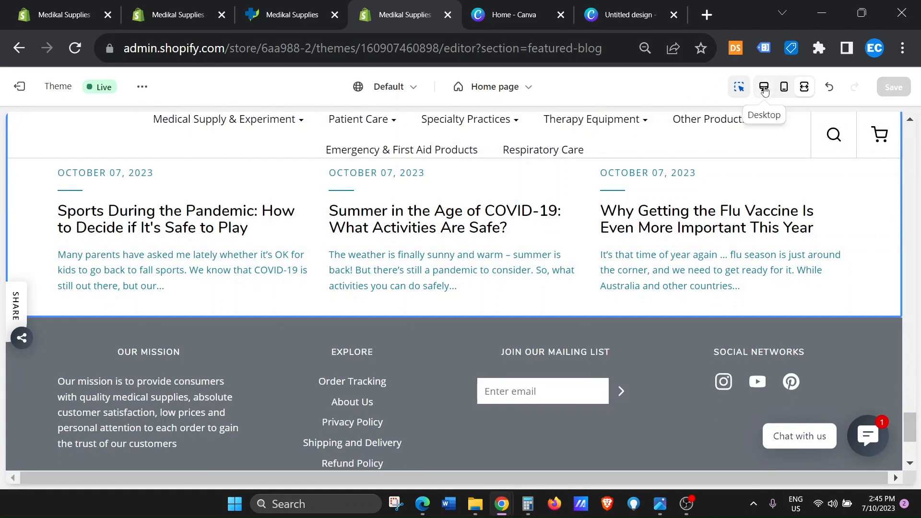
{"action": "left_click", "coordinate": [764, 87]}
{"action": "left_click", "coordinate": [52, 125]}
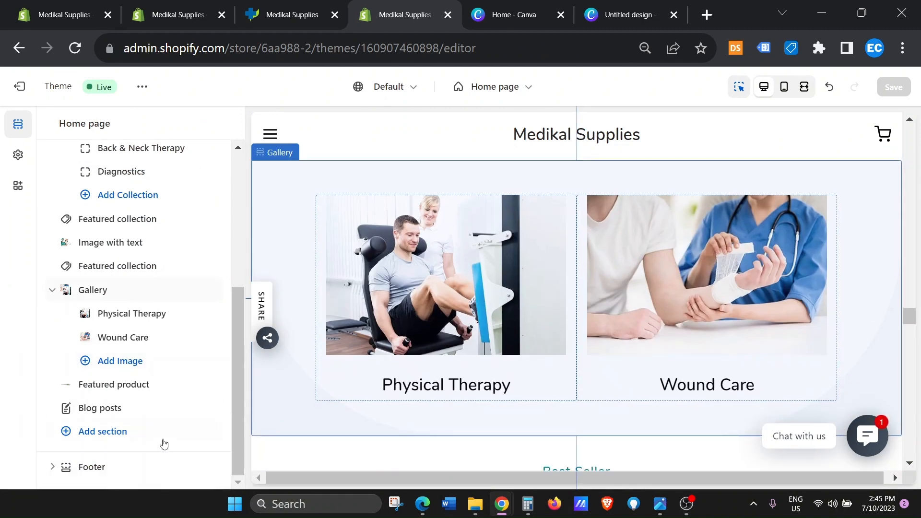
- Browse the section types that can be added to the home page, from Collection list through Testimonials
{"action": "mouse_move", "coordinate": [166, 380]}
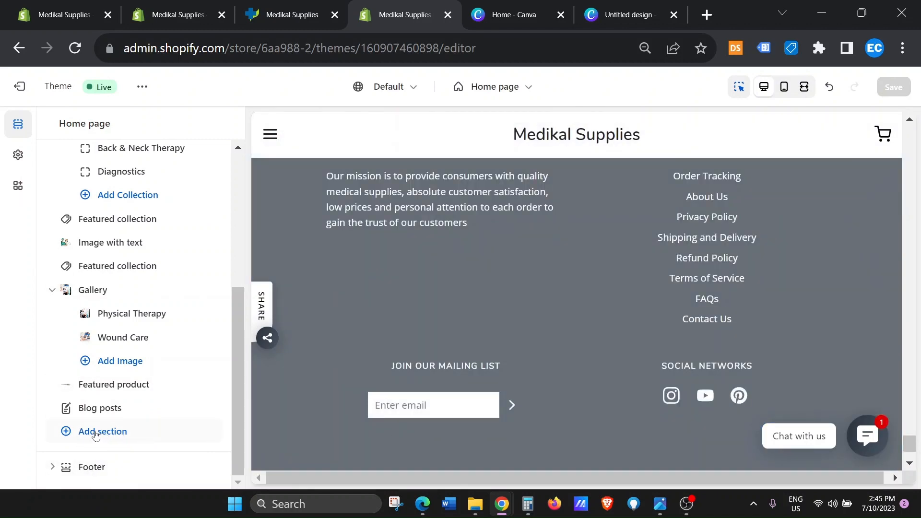
{"action": "left_click", "coordinate": [68, 436]}
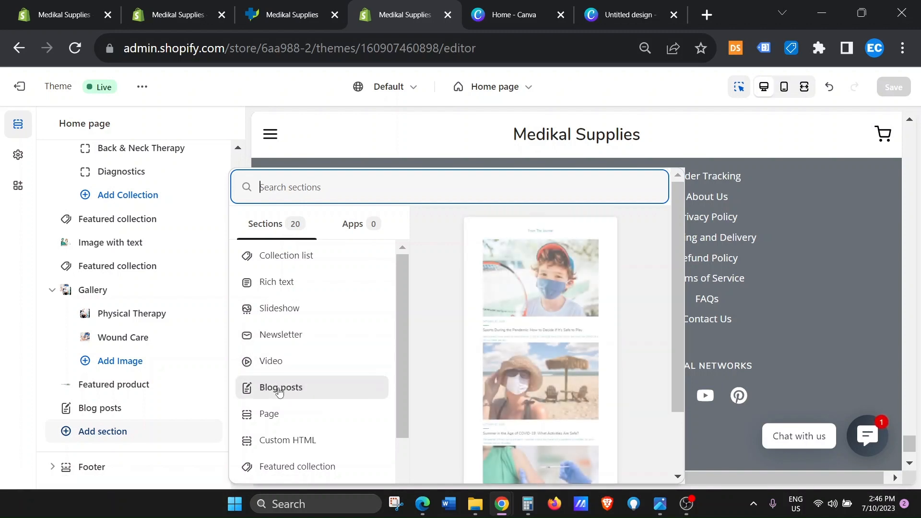
{"action": "scroll", "coordinate": [282, 390], "scroll_direction": "down", "scroll_amount": 2}
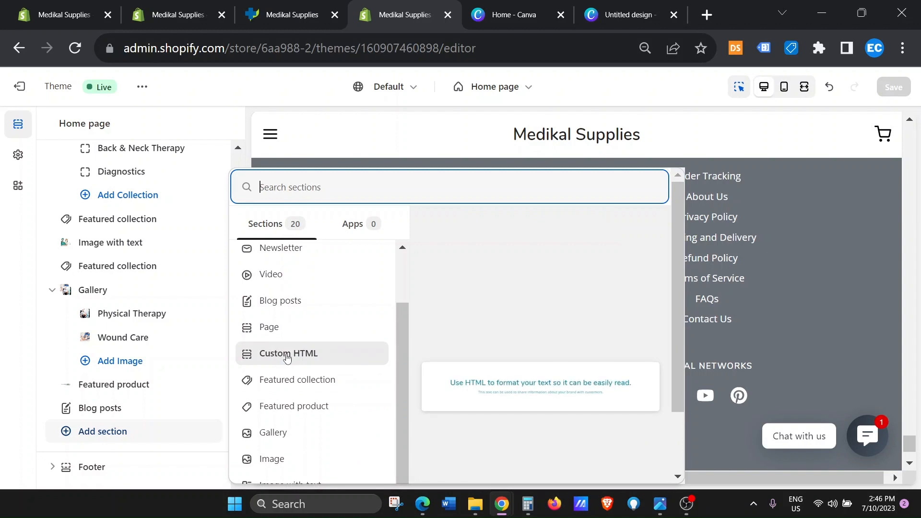
{"action": "scroll", "coordinate": [287, 358], "scroll_direction": "down", "scroll_amount": 3}
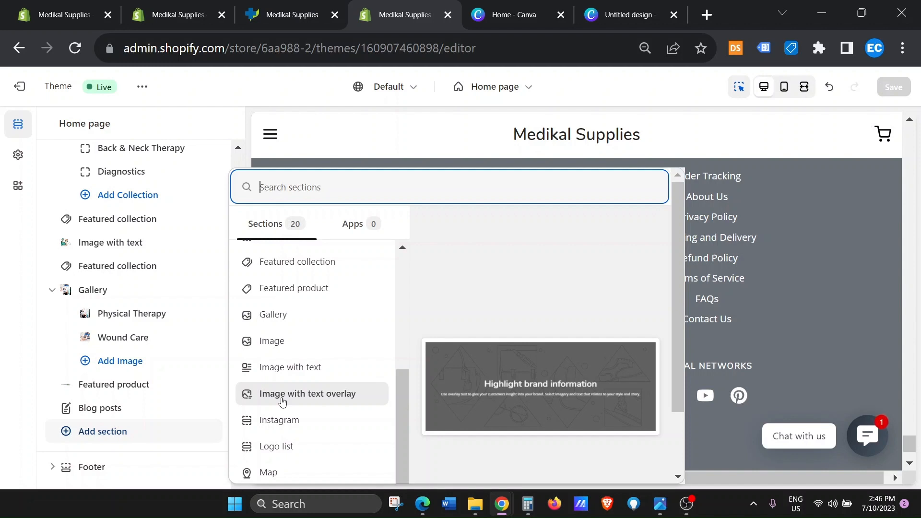
{"action": "scroll", "coordinate": [283, 402], "scroll_direction": "down", "scroll_amount": 2}
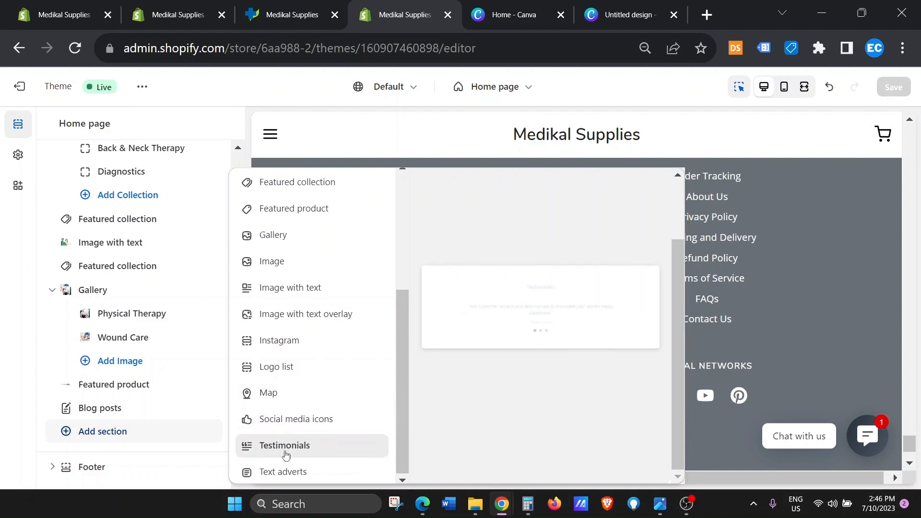
- Switch to the live Medikal Supplies storefront and review its home page from the slideshow down to the Best Seller product
{"action": "scroll", "coordinate": [293, 378], "scroll_direction": "up", "scroll_amount": 4}
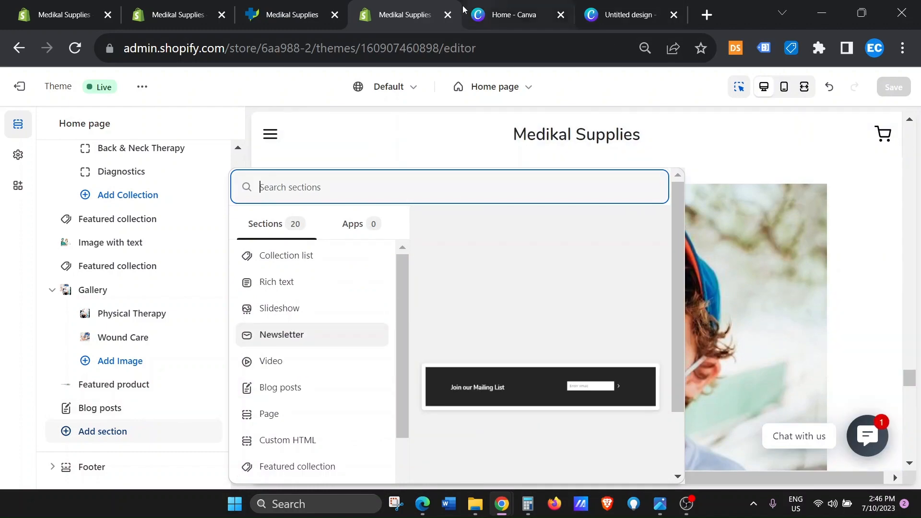
{"action": "left_click", "coordinate": [288, 14]}
{"action": "scroll", "coordinate": [510, 245], "scroll_direction": "up", "scroll_amount": 15}
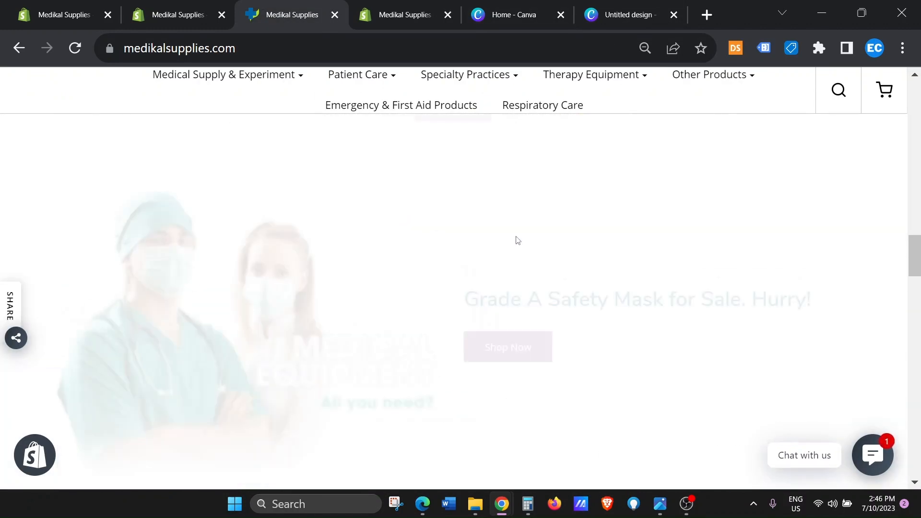
{"action": "scroll", "coordinate": [518, 241], "scroll_direction": "up", "scroll_amount": 20}
{"action": "scroll", "coordinate": [522, 238], "scroll_direction": "down", "scroll_amount": 3}
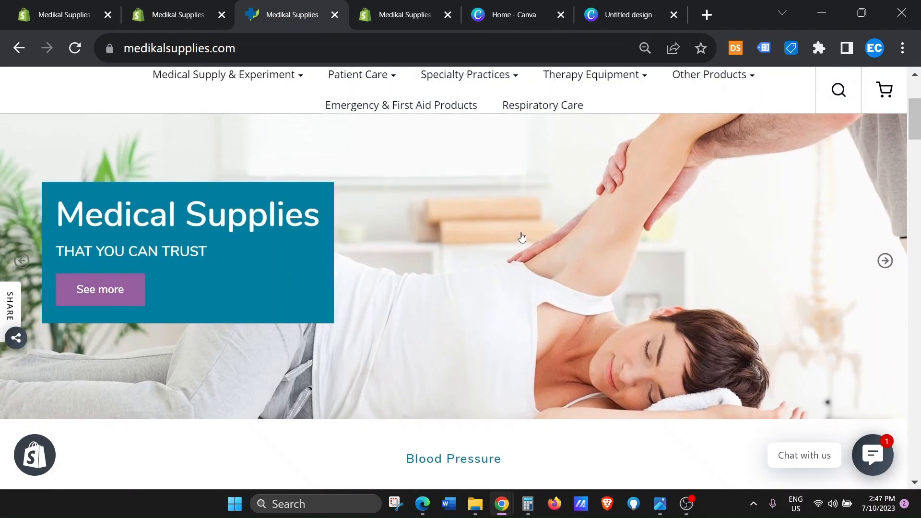
{"action": "scroll", "coordinate": [522, 237], "scroll_direction": "down", "scroll_amount": 14}
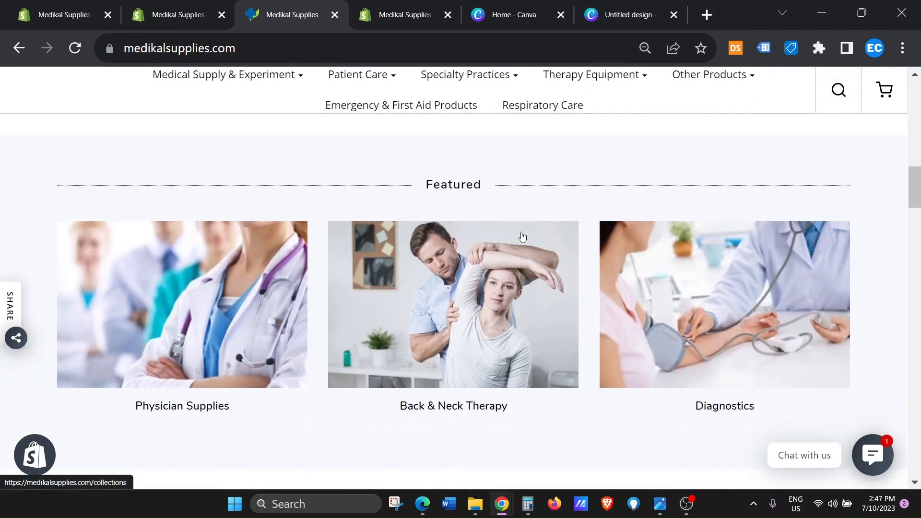
{"action": "scroll", "coordinate": [523, 235], "scroll_direction": "down", "scroll_amount": 6}
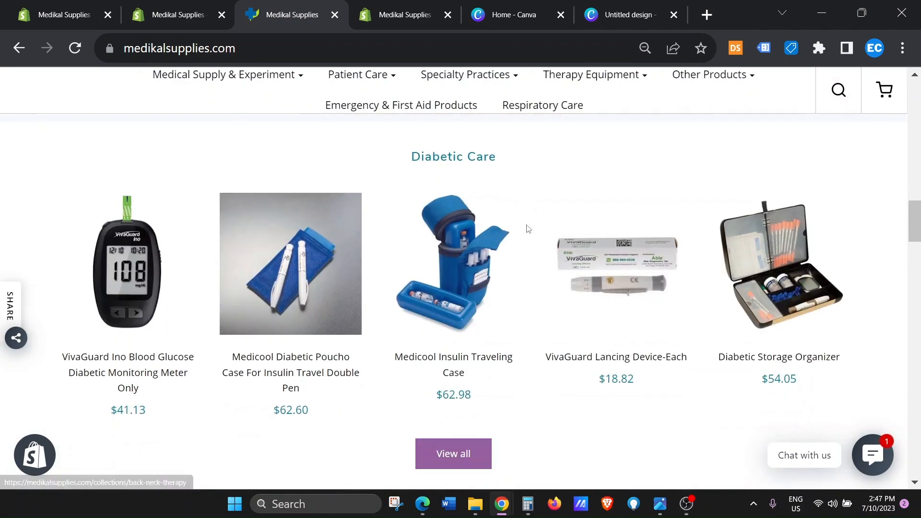
{"action": "scroll", "coordinate": [527, 229], "scroll_direction": "down", "scroll_amount": 8}
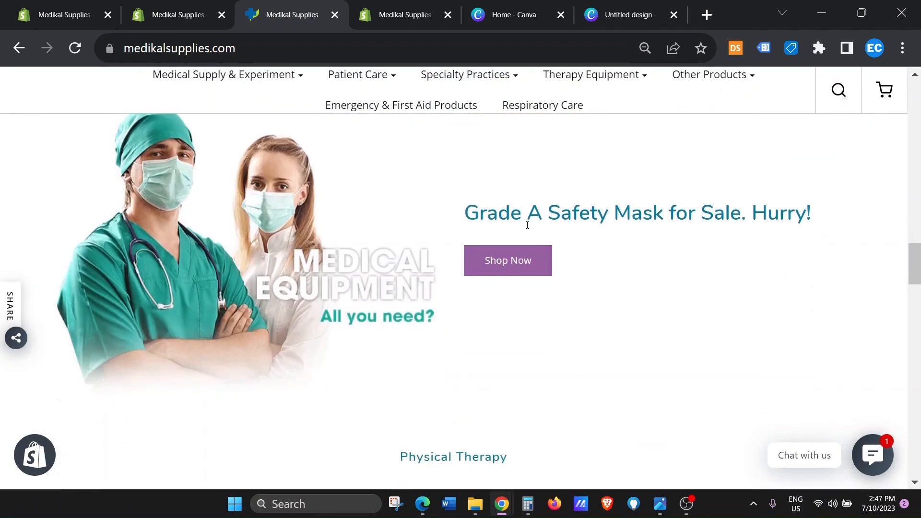
{"action": "scroll", "coordinate": [527, 225], "scroll_direction": "down", "scroll_amount": 4}
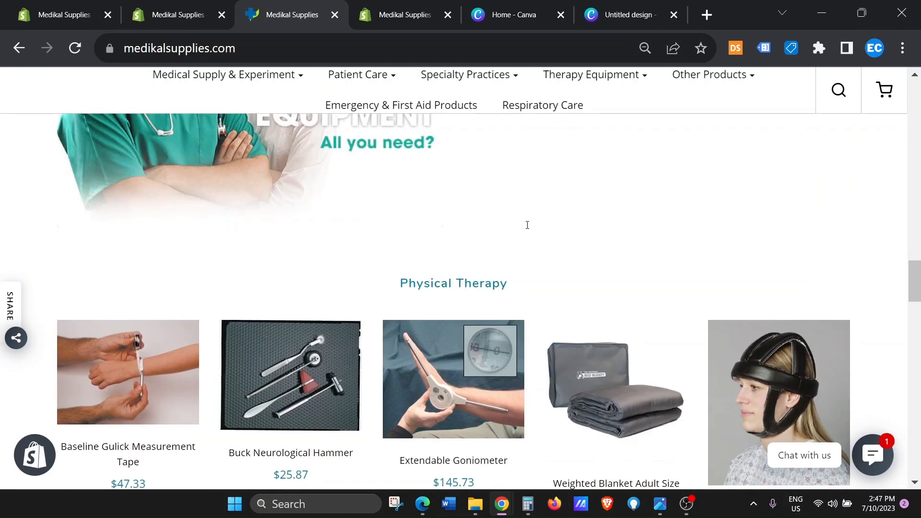
{"action": "scroll", "coordinate": [528, 228], "scroll_direction": "down", "scroll_amount": 8}
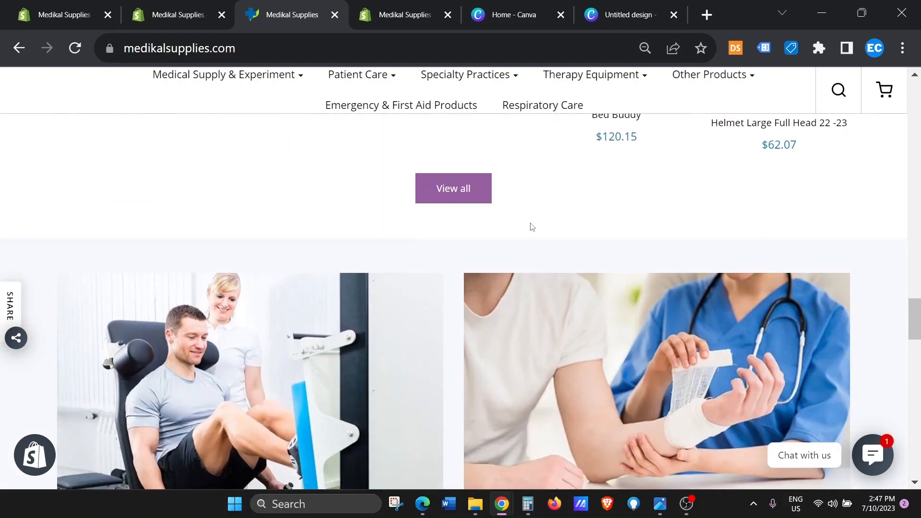
{"action": "scroll", "coordinate": [546, 230], "scroll_direction": "down", "scroll_amount": 8}
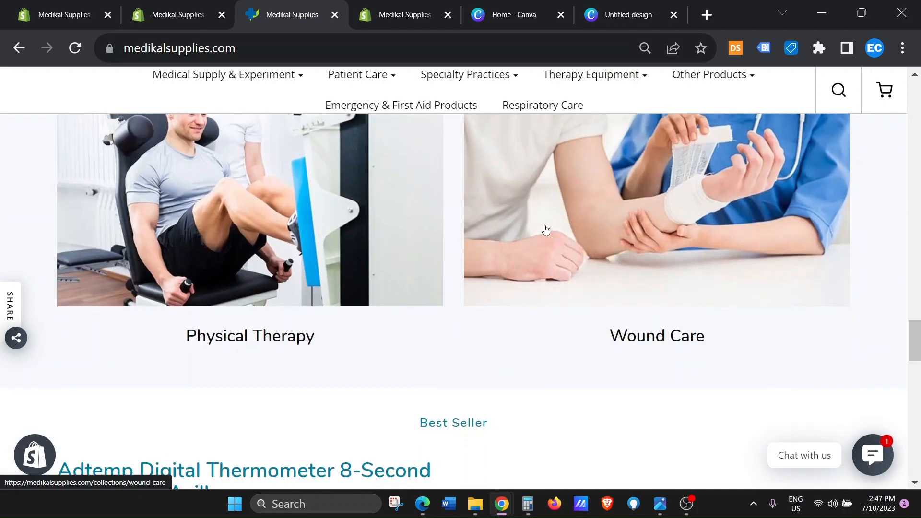
{"action": "scroll", "coordinate": [546, 231], "scroll_direction": "down", "scroll_amount": 2}
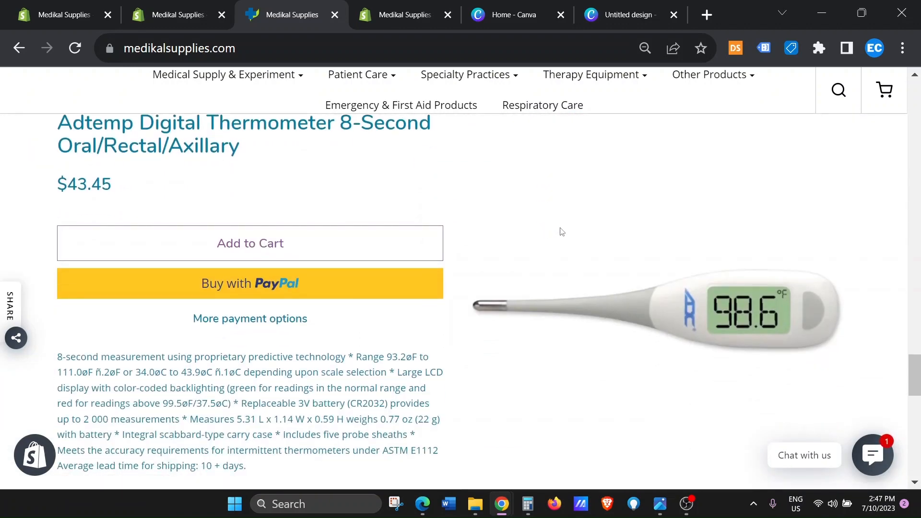
- Open the Medicool Insulin Traveling Case from the storefront's Diabetic Care collection, look over its product page and close the admin bar
{"action": "scroll", "coordinate": [562, 233], "scroll_direction": "up", "scroll_amount": 20}
{"action": "mouse_move", "coordinate": [233, 189]}
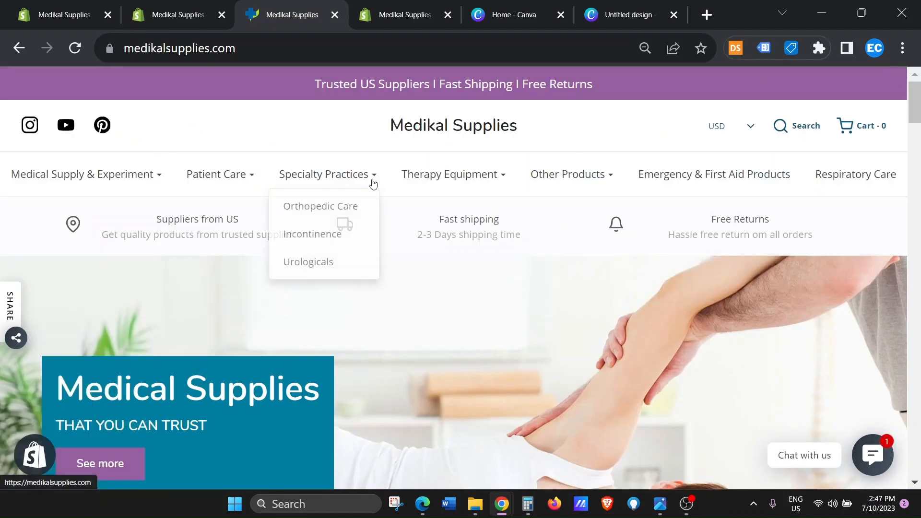
{"action": "scroll", "coordinate": [599, 307], "scroll_direction": "down", "scroll_amount": 8}
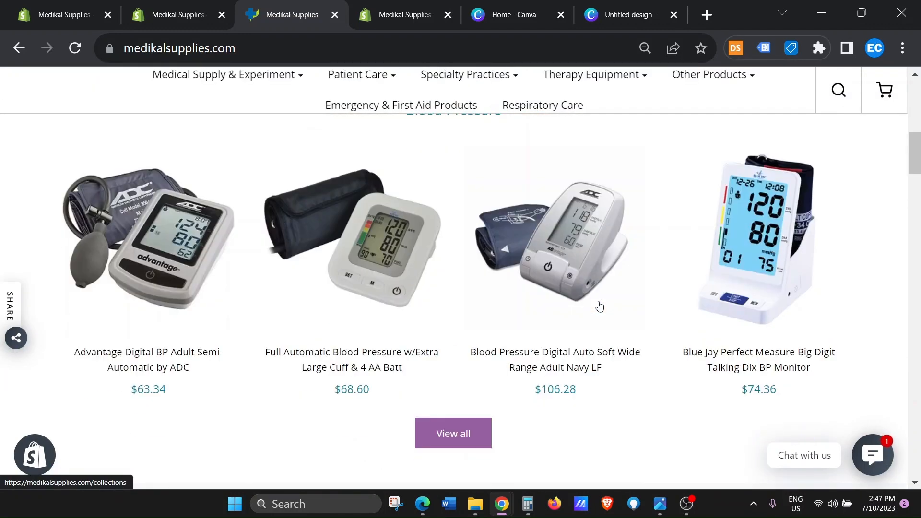
{"action": "scroll", "coordinate": [599, 307], "scroll_direction": "down", "scroll_amount": 12}
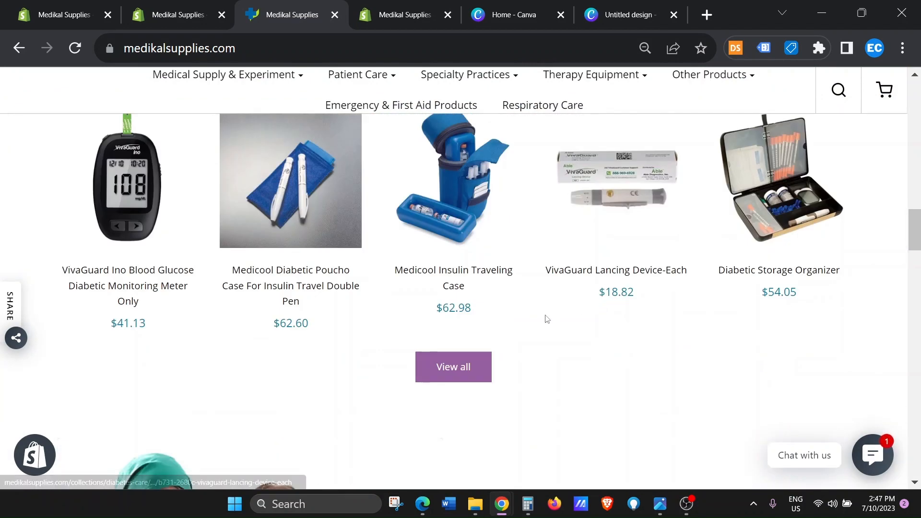
{"action": "left_click", "coordinate": [454, 192]}
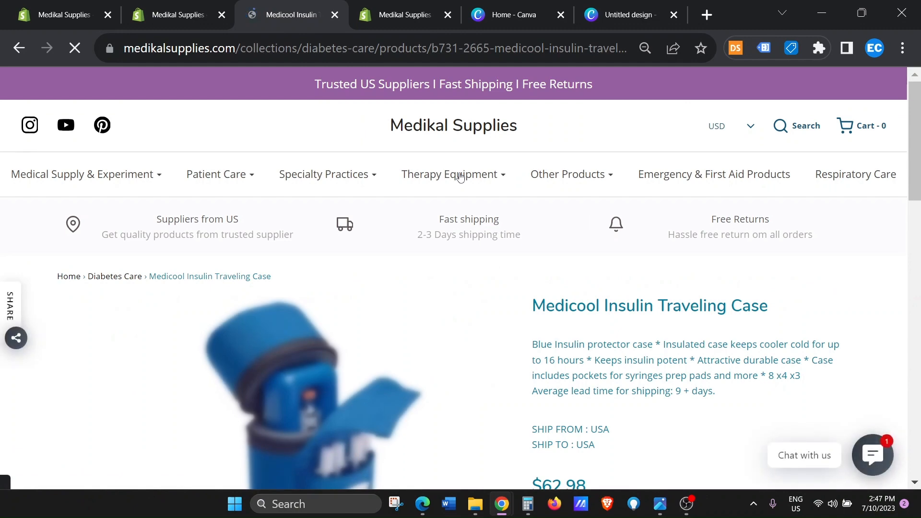
{"action": "scroll", "coordinate": [695, 252], "scroll_direction": "down", "scroll_amount": 3}
{"action": "scroll", "coordinate": [696, 252], "scroll_direction": "down", "scroll_amount": 2}
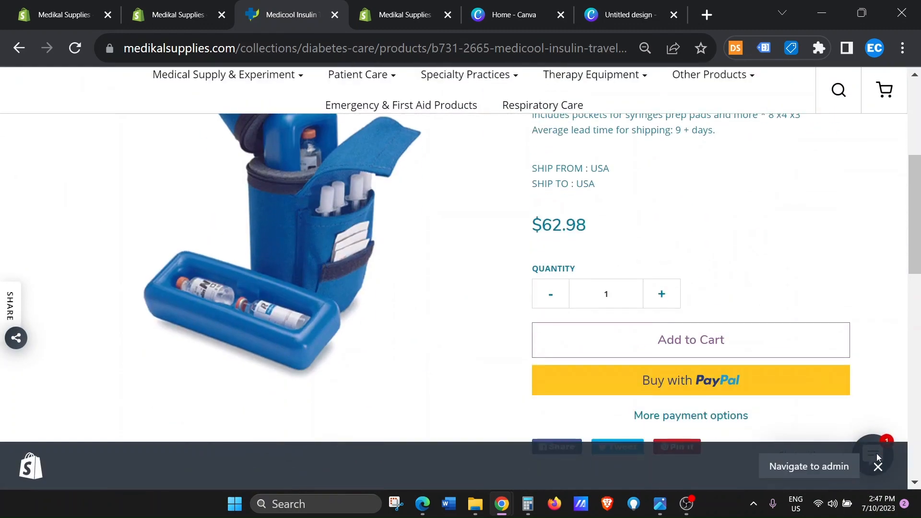
{"action": "left_click", "coordinate": [880, 469]}
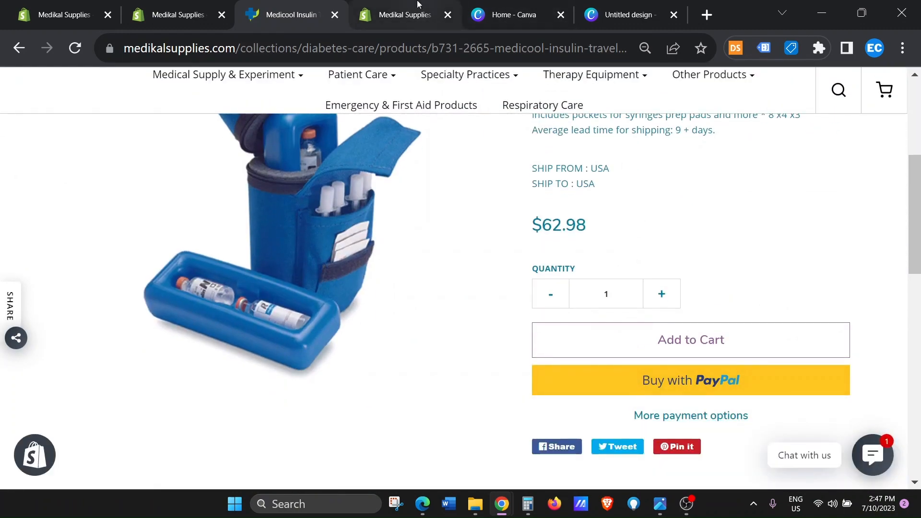
- Back in the theme editor, preview the home page at full-screen width and open the Full Automatic Blood Pressure w/Extra Large Cuff product
{"action": "left_click", "coordinate": [418, 4]}
{"action": "left_click", "coordinate": [496, 187]}
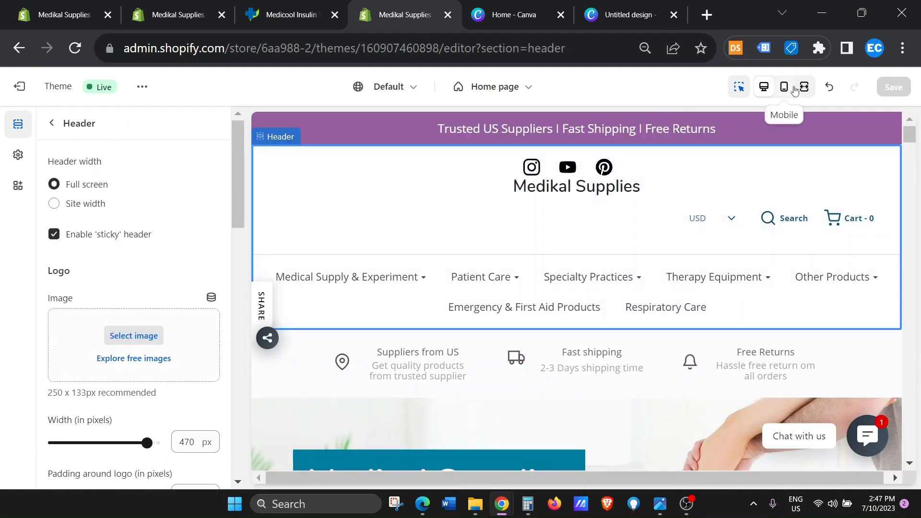
{"action": "left_click", "coordinate": [805, 87]}
{"action": "scroll", "coordinate": [570, 329], "scroll_direction": "down", "scroll_amount": 10}
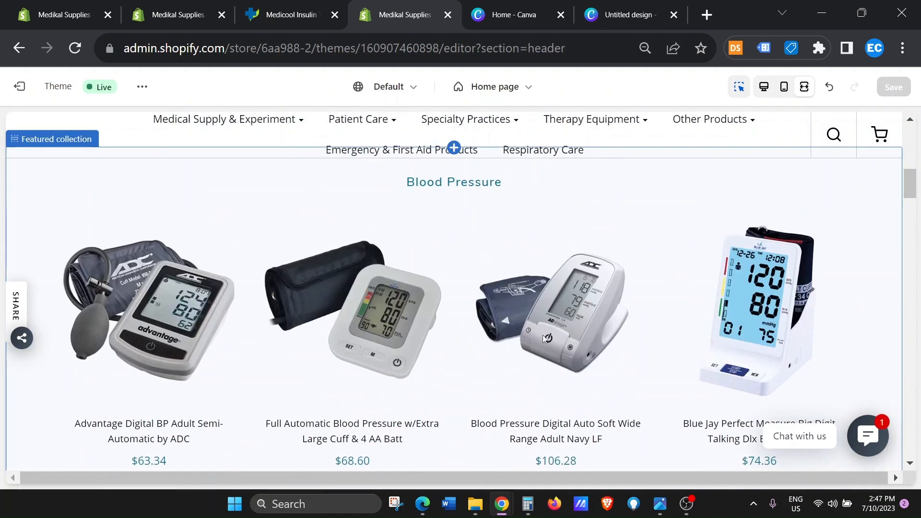
{"action": "scroll", "coordinate": [369, 310], "scroll_direction": "down", "scroll_amount": 1}
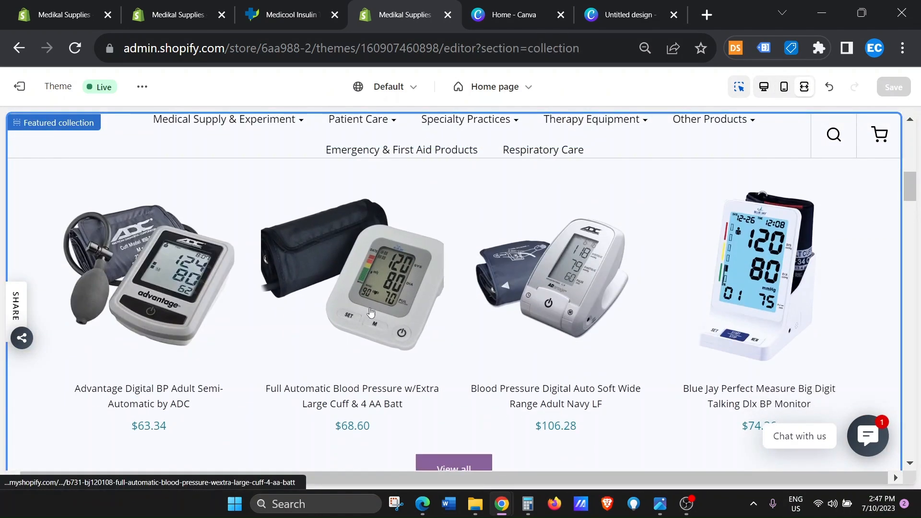
{"action": "left_click", "coordinate": [370, 310]}
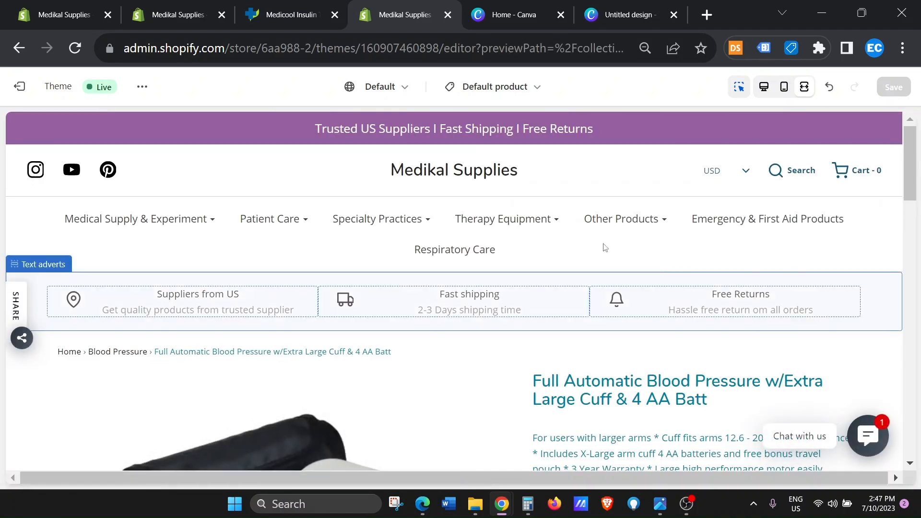
- Restore the desktop view, open the Product pages section settings and highlight the quantity value in the product preview
{"action": "left_click", "coordinate": [766, 91]}
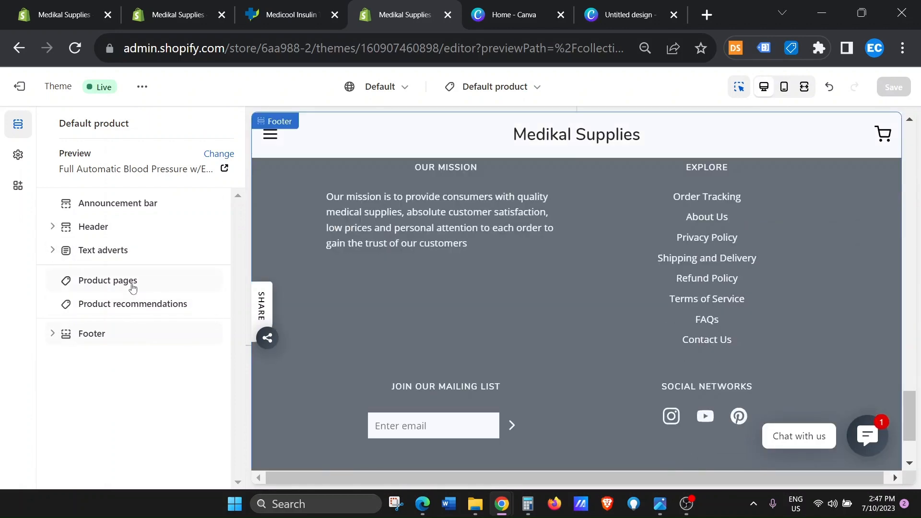
{"action": "scroll", "coordinate": [551, 338], "scroll_direction": "up", "scroll_amount": 7}
{"action": "scroll", "coordinate": [551, 338], "scroll_direction": "up", "scroll_amount": 8}
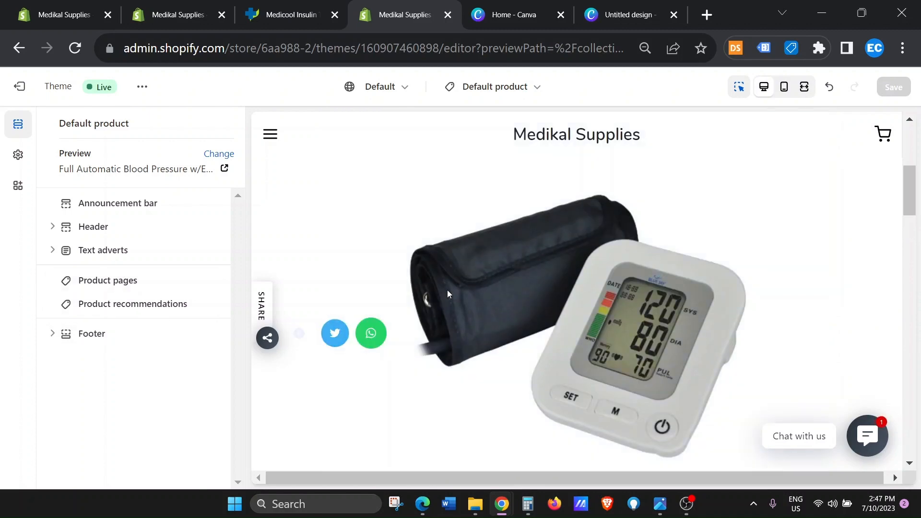
{"action": "left_click", "coordinate": [103, 284]}
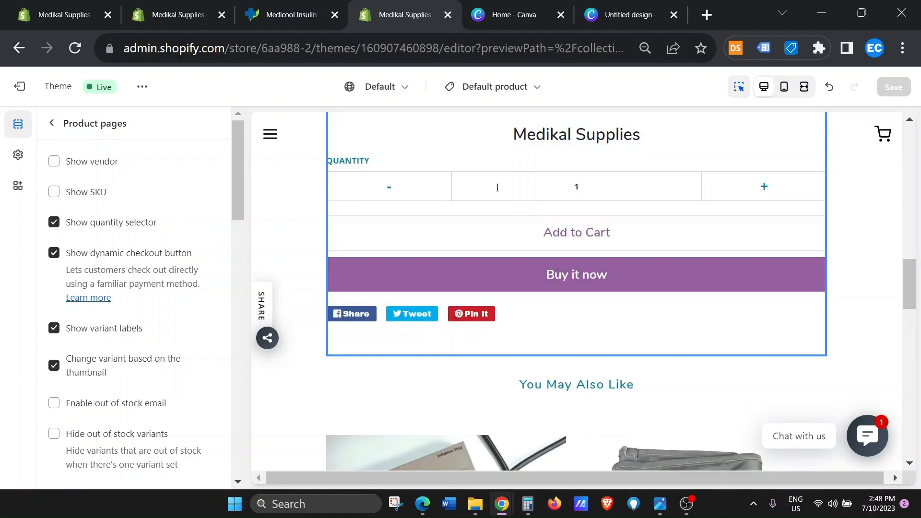
{"action": "left_click_drag", "start_coordinate": [498, 188], "coordinate": [651, 187]}
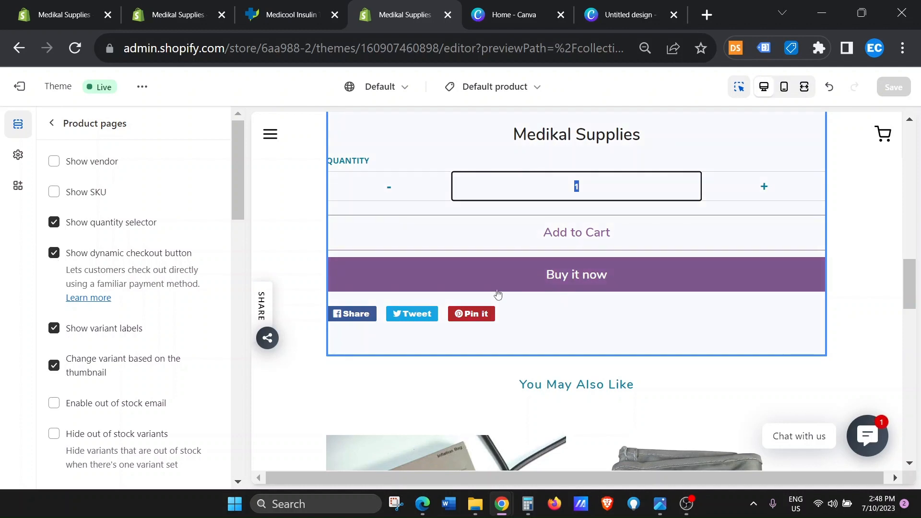
- Examine the Product pages settings, from the cart button and variant options through product images, related products and reviews
{"action": "scroll", "coordinate": [91, 339], "scroll_direction": "down", "scroll_amount": 2}
{"action": "scroll", "coordinate": [107, 335], "scroll_direction": "down", "scroll_amount": 6}
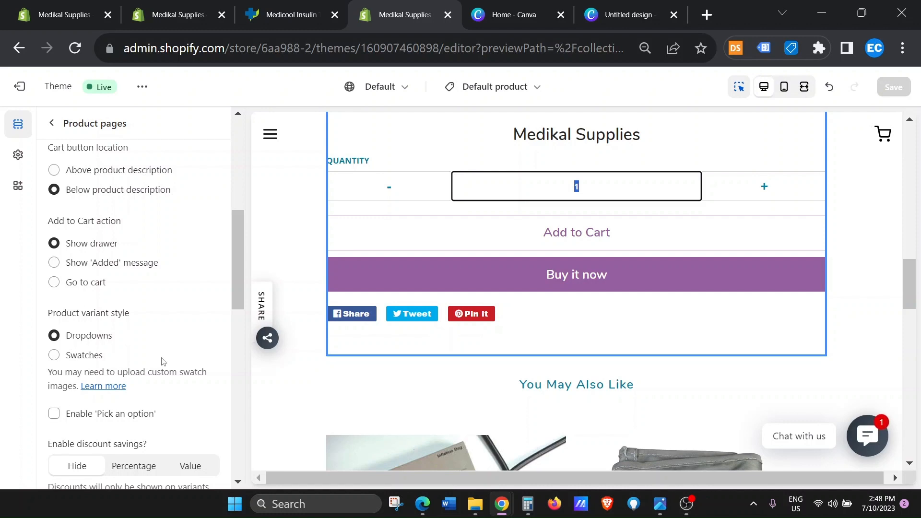
{"action": "scroll", "coordinate": [163, 362], "scroll_direction": "up", "scroll_amount": 10}
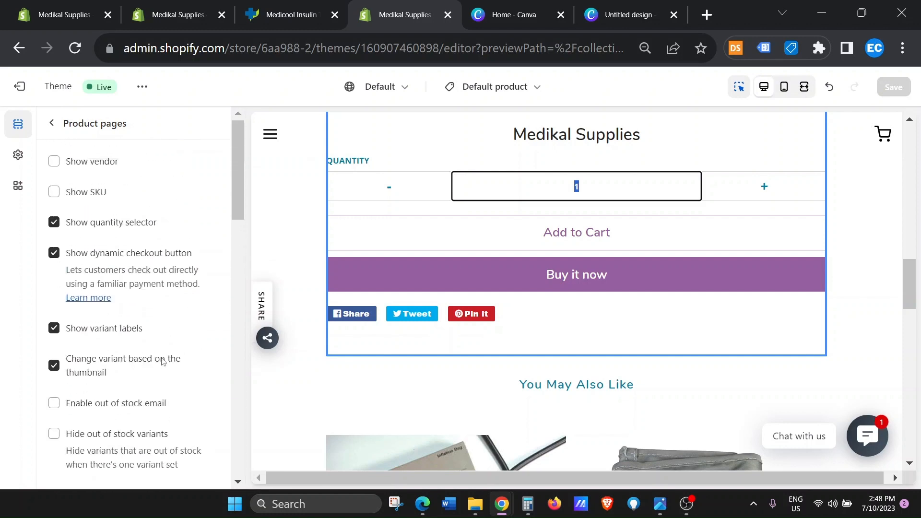
{"action": "scroll", "coordinate": [163, 362], "scroll_direction": "down", "scroll_amount": 12}
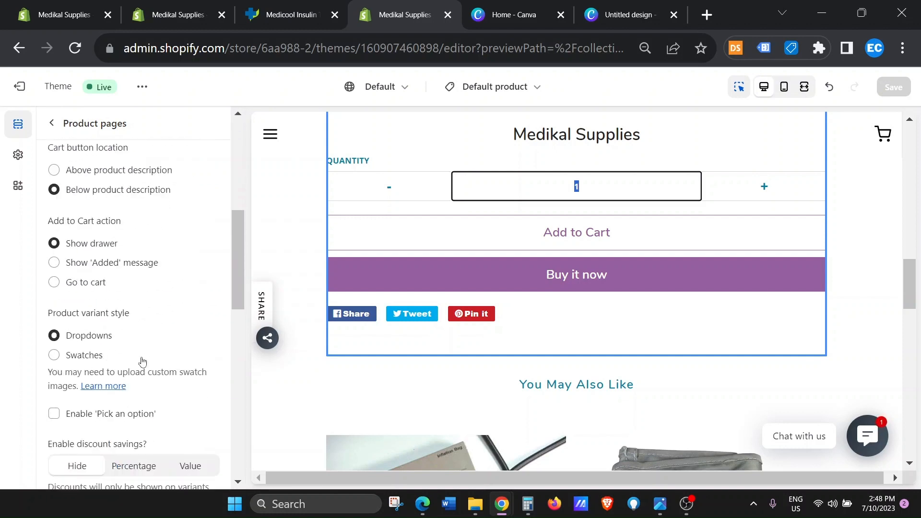
{"action": "scroll", "coordinate": [143, 363], "scroll_direction": "down", "scroll_amount": 4}
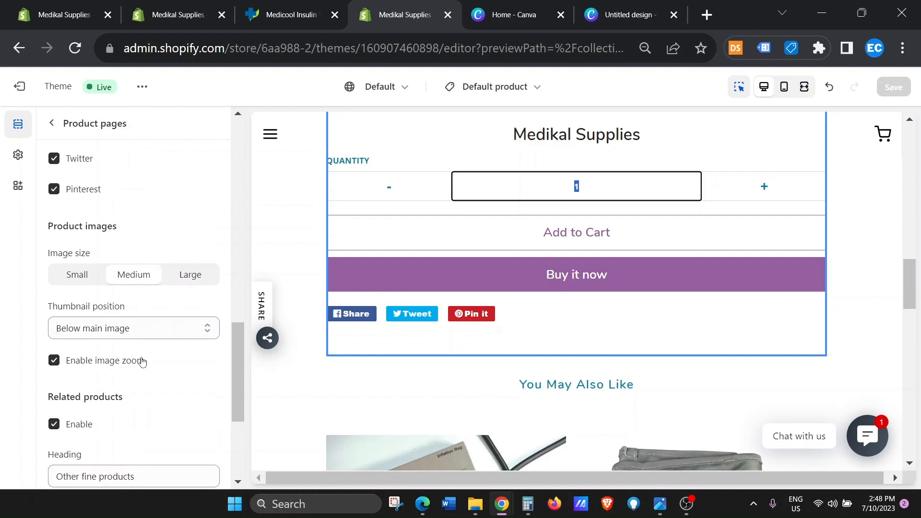
{"action": "scroll", "coordinate": [142, 363], "scroll_direction": "down", "scroll_amount": 4}
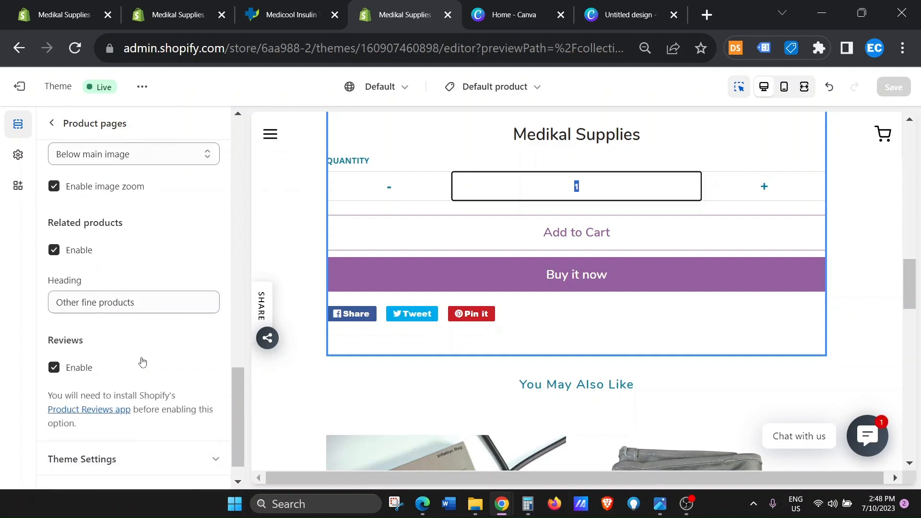
{"action": "scroll", "coordinate": [142, 362], "scroll_direction": "down", "scroll_amount": 1}
{"action": "scroll", "coordinate": [629, 356], "scroll_direction": "down", "scroll_amount": 5}
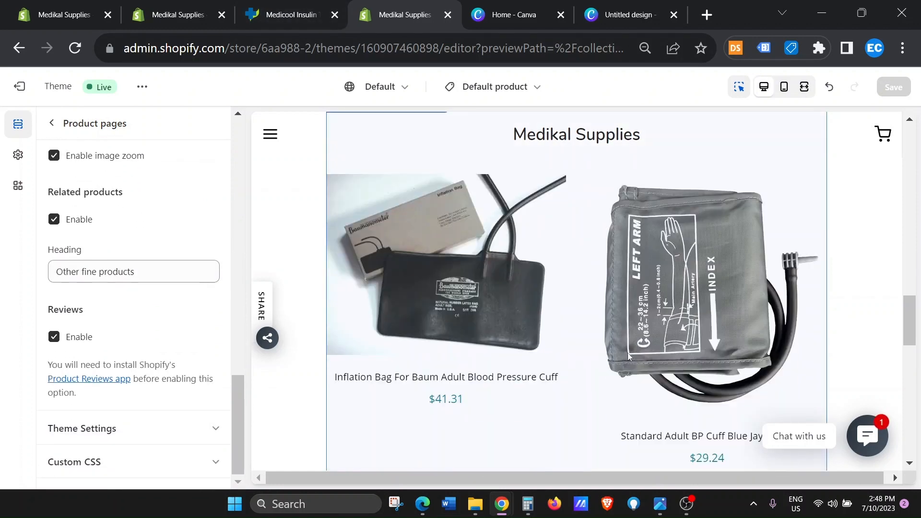
- Inspect the You May Also Like recommendations at full-screen width, view their settings in the desktop view and return to the product section list
{"action": "left_click", "coordinate": [805, 87]}
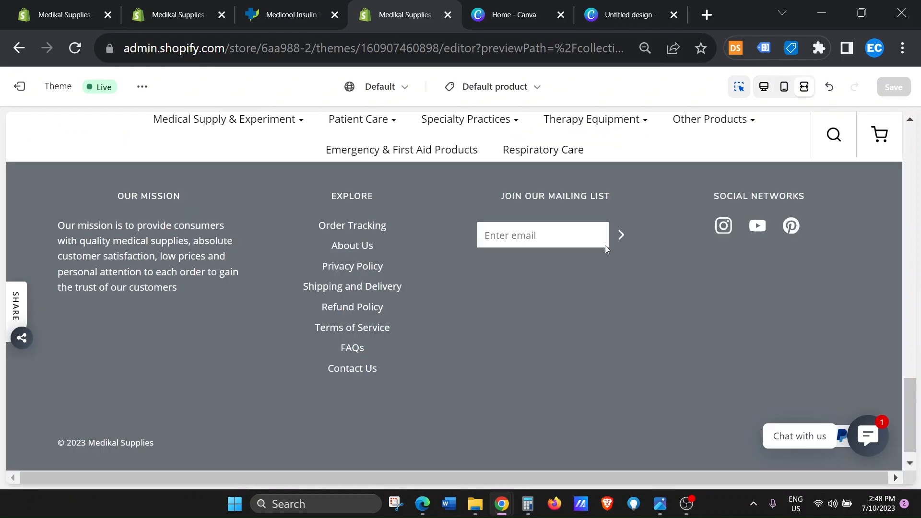
{"action": "scroll", "coordinate": [538, 299], "scroll_direction": "down", "scroll_amount": 1}
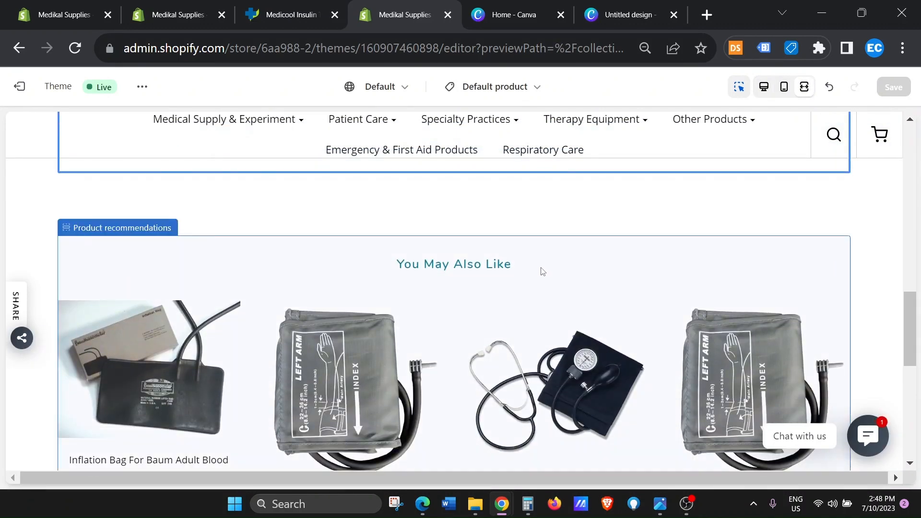
{"action": "left_click_drag", "start_coordinate": [541, 269], "coordinate": [394, 263]}
{"action": "scroll", "coordinate": [278, 308], "scroll_direction": "down", "scroll_amount": 2}
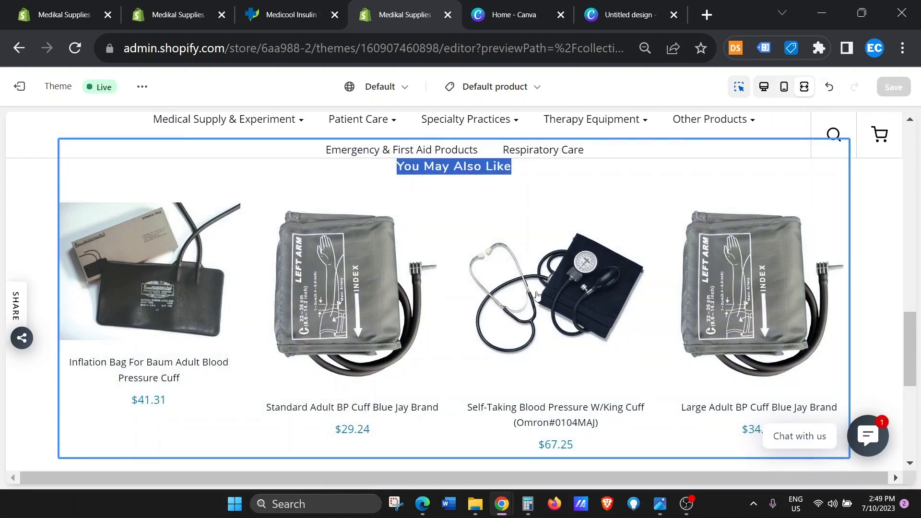
{"action": "left_click", "coordinate": [765, 89]}
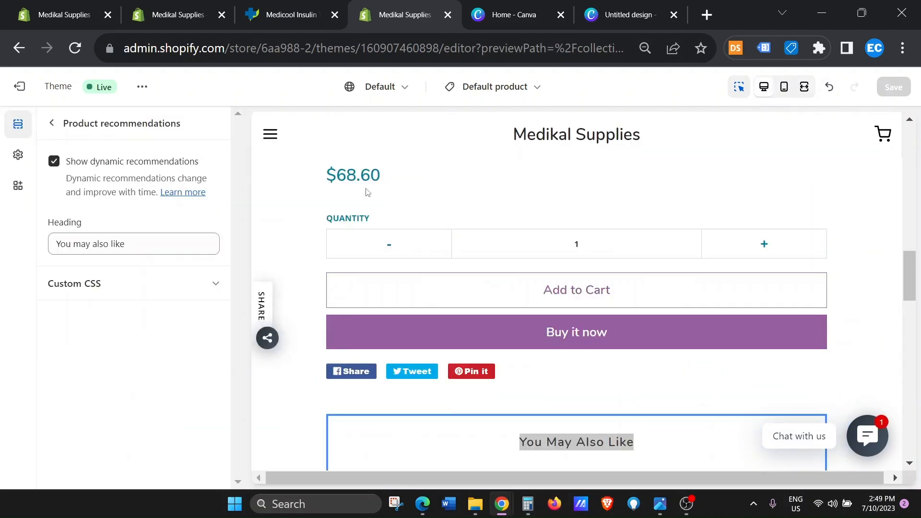
{"action": "left_click", "coordinate": [52, 124]}
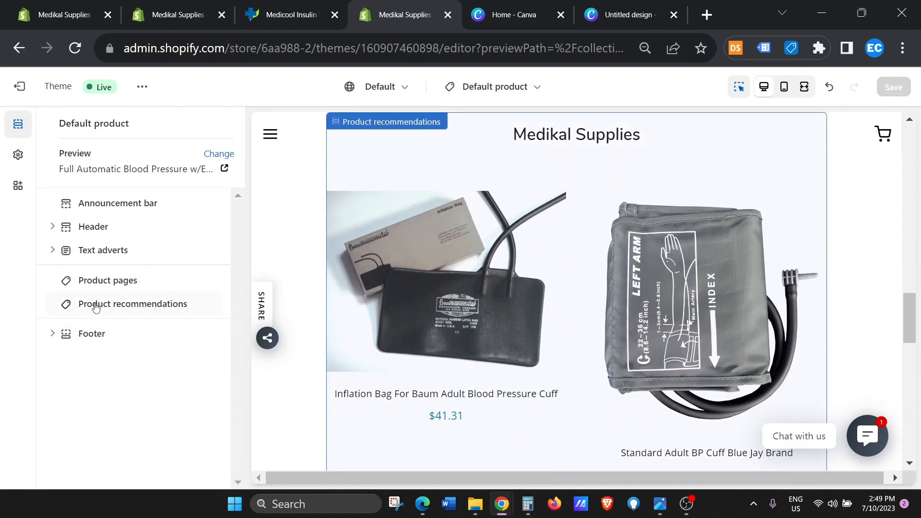
- Open the Product recommendations settings, highlight the Show dynamic recommendations option and examine the product page at full-screen width
{"action": "left_click", "coordinate": [95, 306]}
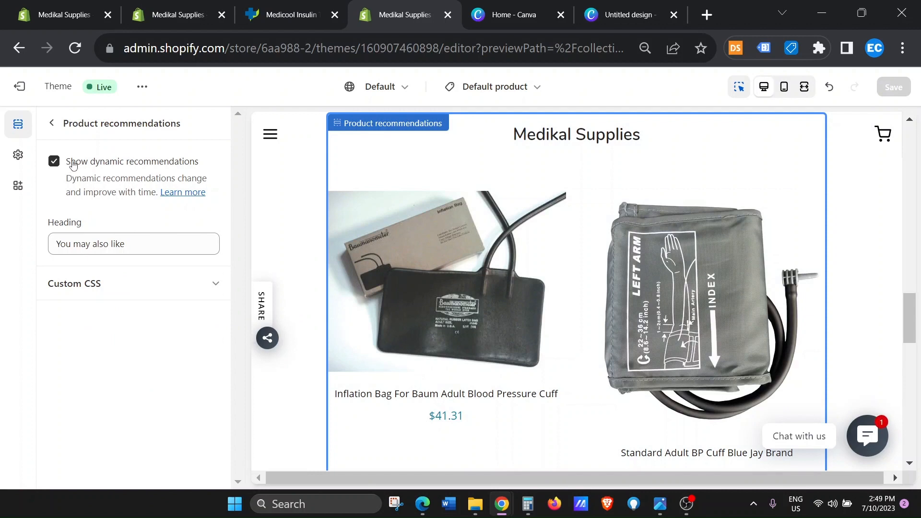
{"action": "left_click_drag", "start_coordinate": [72, 163], "coordinate": [196, 170]}
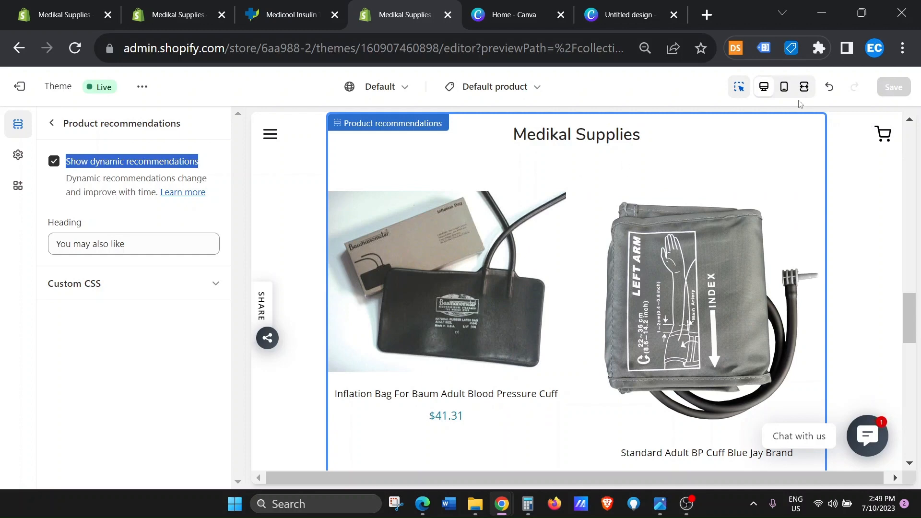
{"action": "left_click", "coordinate": [805, 87]}
{"action": "scroll", "coordinate": [675, 280], "scroll_direction": "up", "scroll_amount": 10}
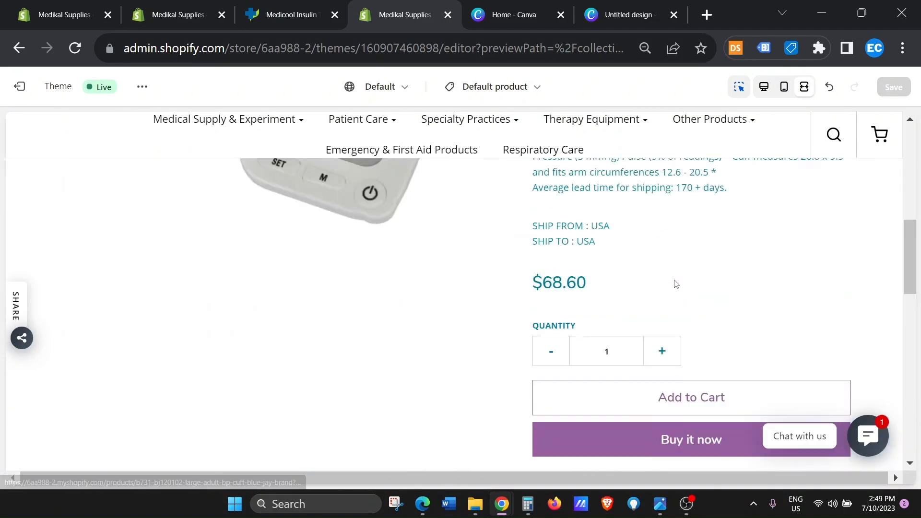
{"action": "scroll", "coordinate": [674, 283], "scroll_direction": "up", "scroll_amount": 9}
{"action": "scroll", "coordinate": [676, 282], "scroll_direction": "down", "scroll_amount": 5}
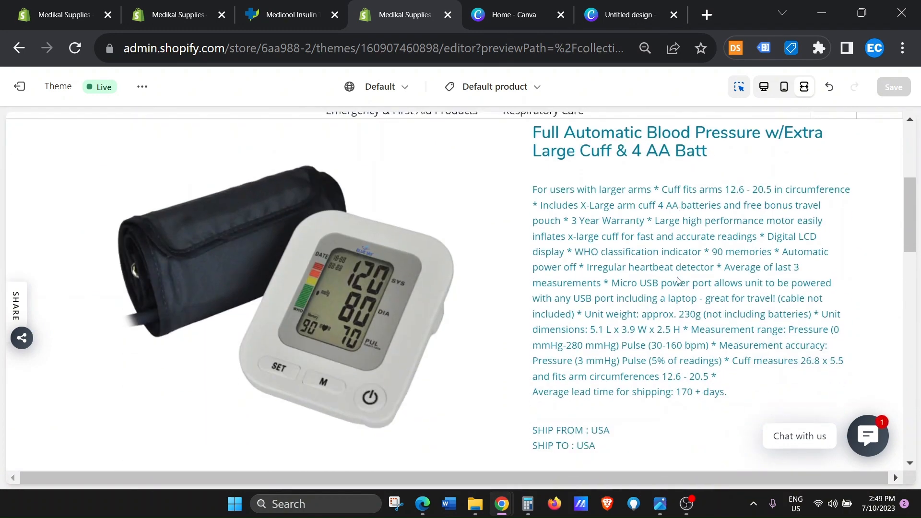
{"action": "scroll", "coordinate": [678, 281], "scroll_direction": "down", "scroll_amount": 5}
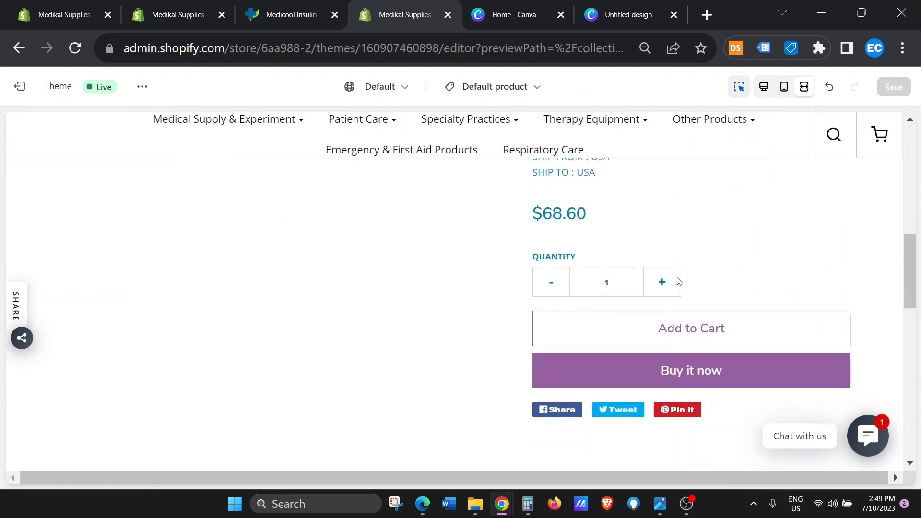
{"action": "scroll", "coordinate": [679, 281], "scroll_direction": "up", "scroll_amount": 7}
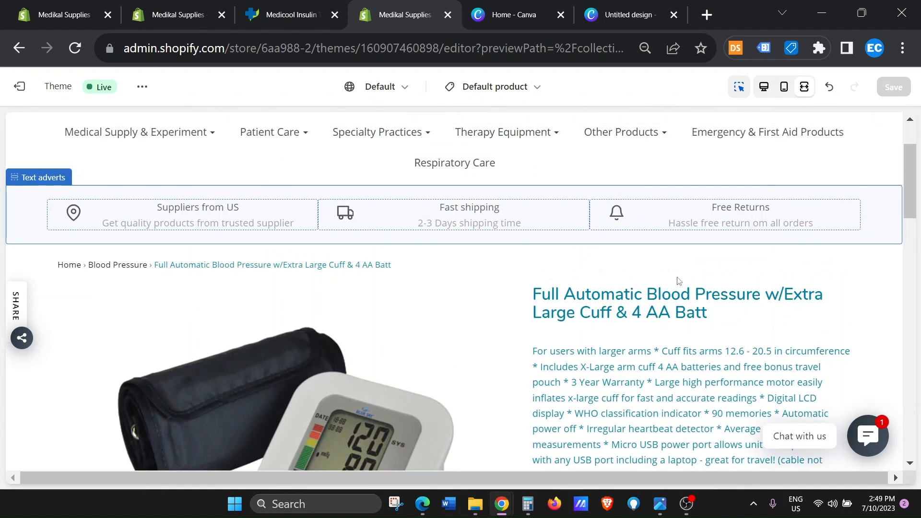
{"action": "scroll", "coordinate": [678, 280], "scroll_direction": "down", "scroll_amount": 2}
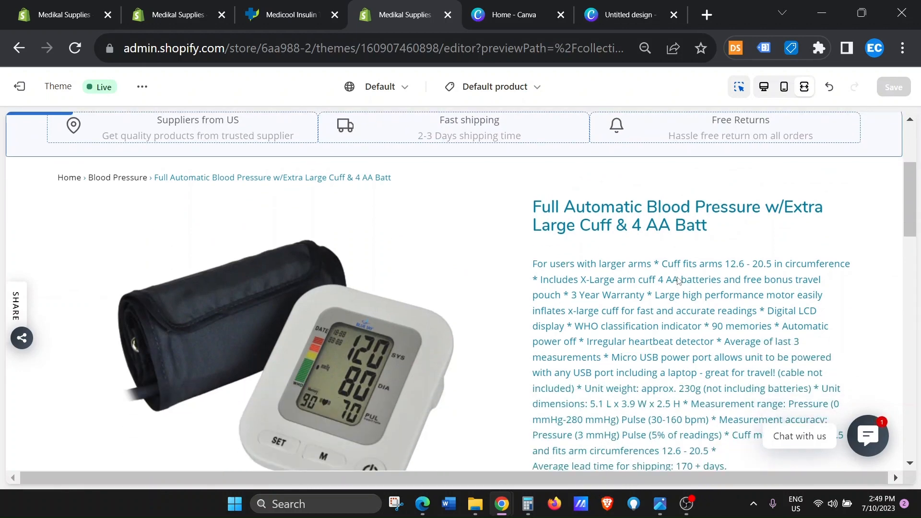
- Restore the desktop view and open the Product pages section settings at the cart button location options
{"action": "left_click", "coordinate": [764, 87]}
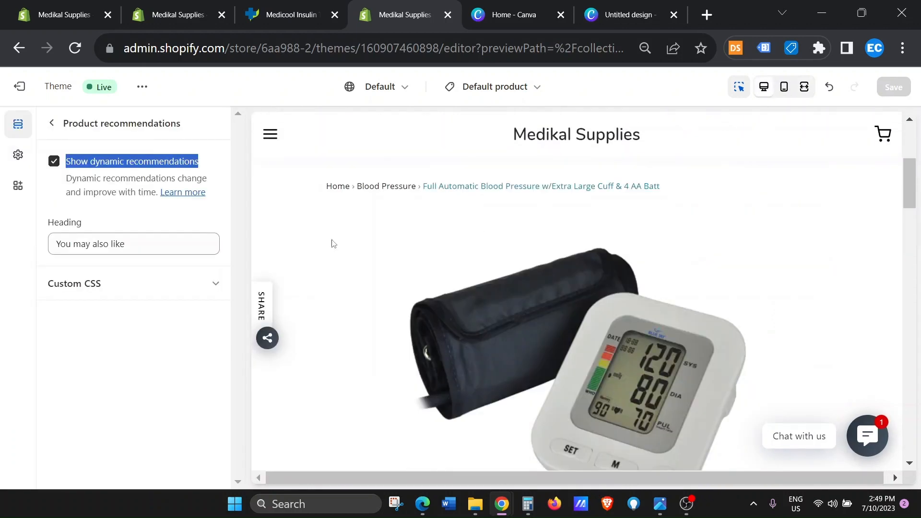
{"action": "left_click", "coordinate": [53, 124]}
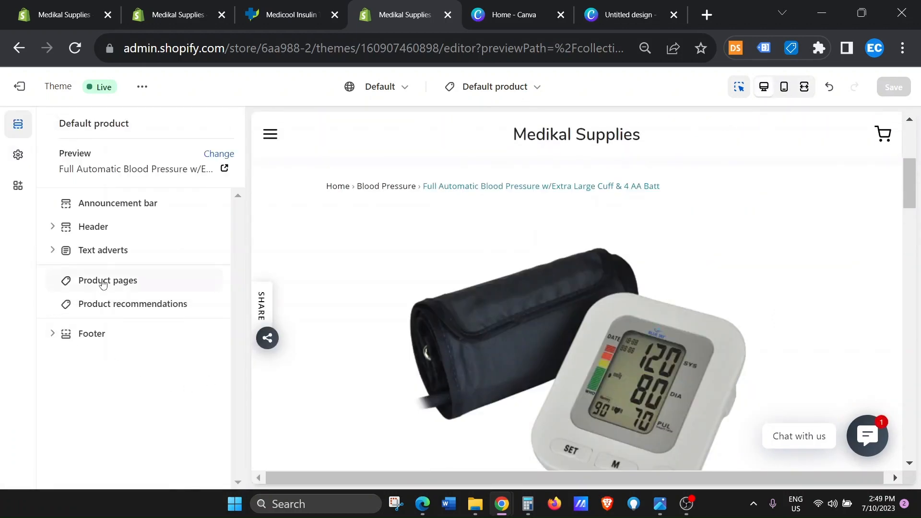
{"action": "left_click", "coordinate": [101, 279]}
{"action": "scroll", "coordinate": [204, 347], "scroll_direction": "down", "scroll_amount": 5}
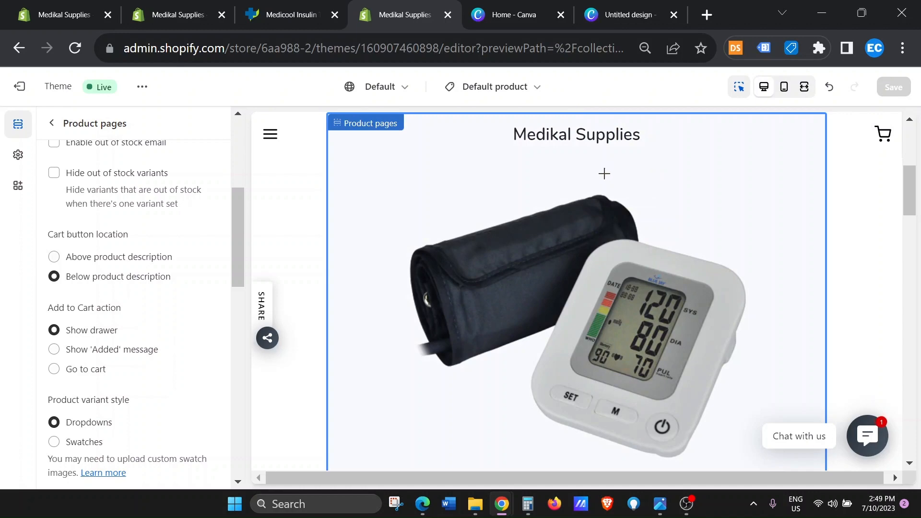
- Examine the placement of the description, price and cart buttons at full-screen width, returning to the desktop view
{"action": "left_click", "coordinate": [804, 87]}
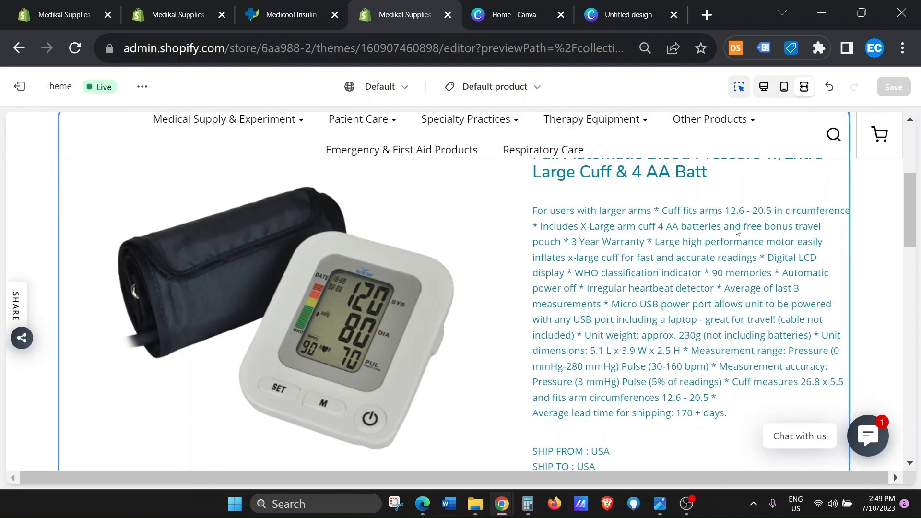
{"action": "scroll", "coordinate": [737, 234], "scroll_direction": "down", "scroll_amount": 8}
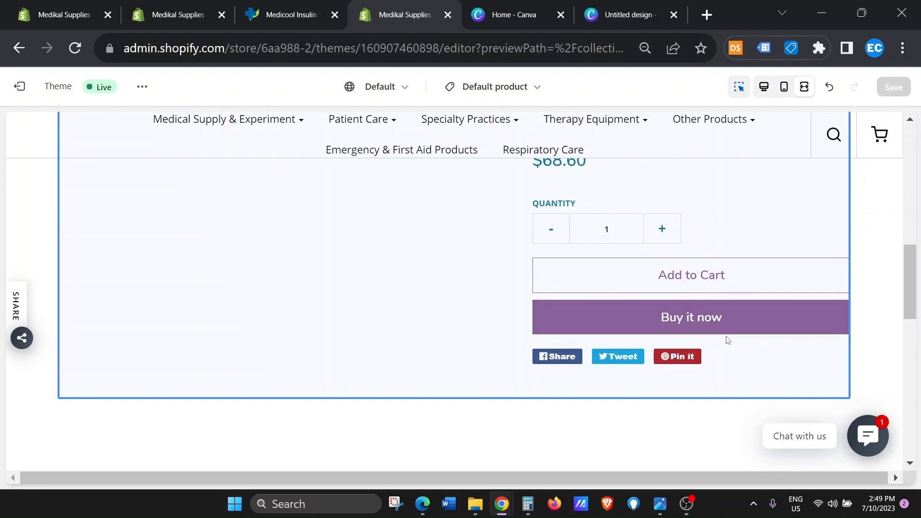
{"action": "scroll", "coordinate": [726, 339], "scroll_direction": "up", "scroll_amount": 8}
{"action": "scroll", "coordinate": [729, 339], "scroll_direction": "down", "scroll_amount": 8}
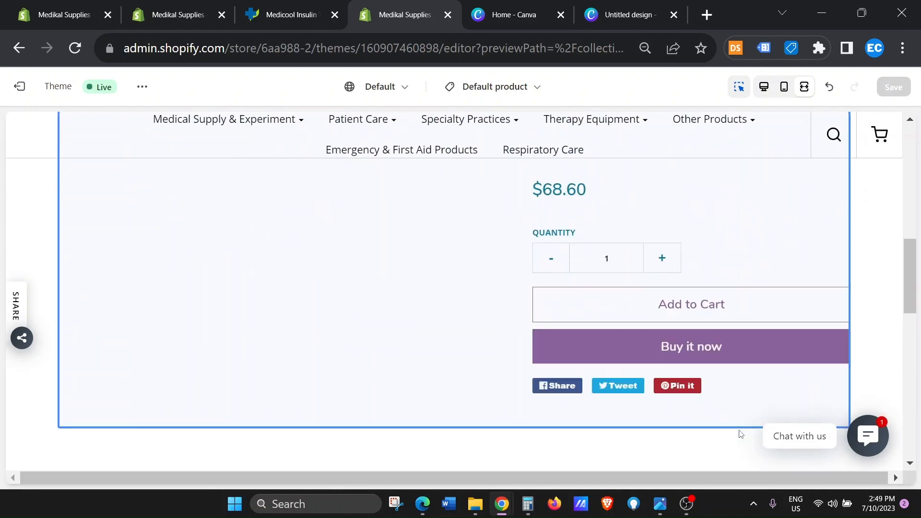
{"action": "scroll", "coordinate": [707, 205], "scroll_direction": "up", "scroll_amount": 10}
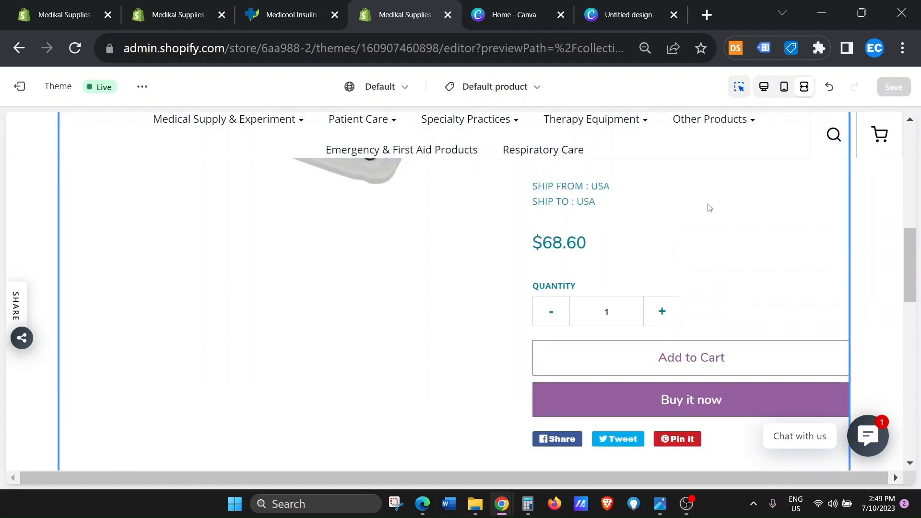
{"action": "left_click", "coordinate": [764, 86]}
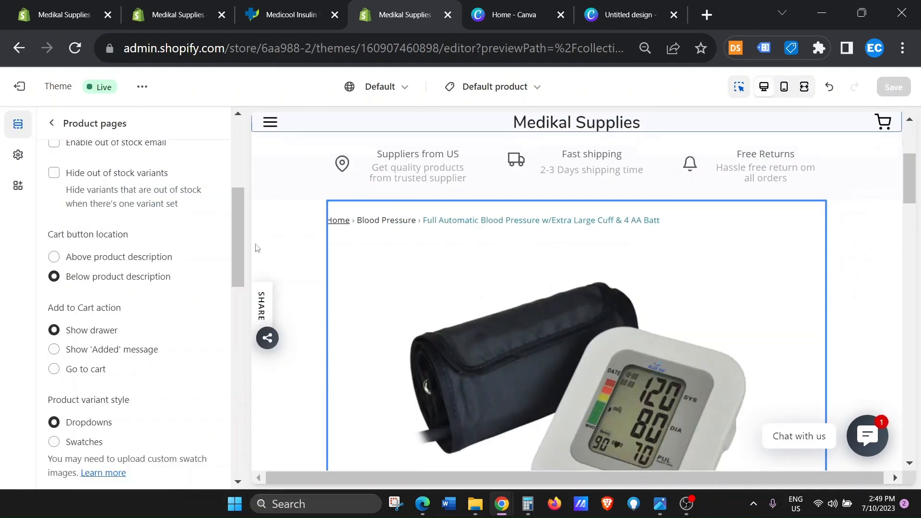
- Set the cart button location to Above product description, check the product layout at full-screen width and save the theme
{"action": "left_click", "coordinate": [54, 257]}
{"action": "left_click", "coordinate": [805, 87]}
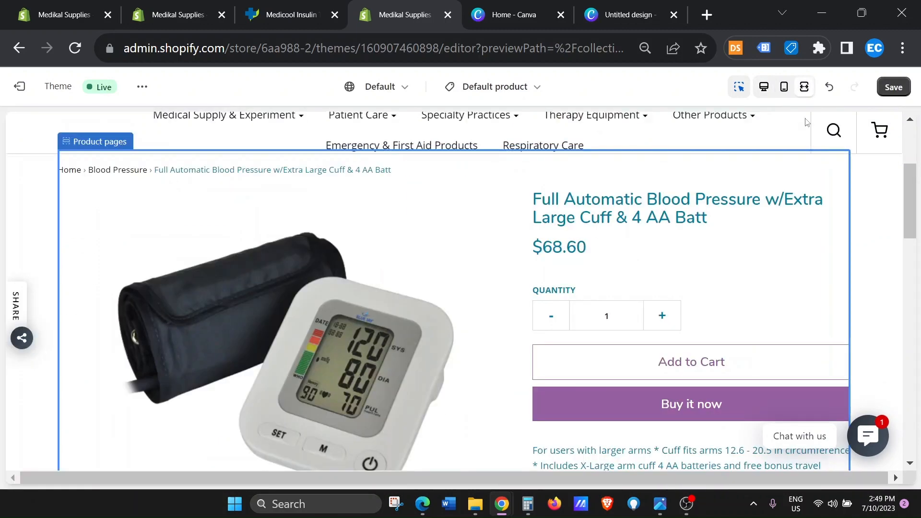
{"action": "scroll", "coordinate": [761, 257], "scroll_direction": "down", "scroll_amount": 5}
{"action": "scroll", "coordinate": [763, 257], "scroll_direction": "up", "scroll_amount": 3}
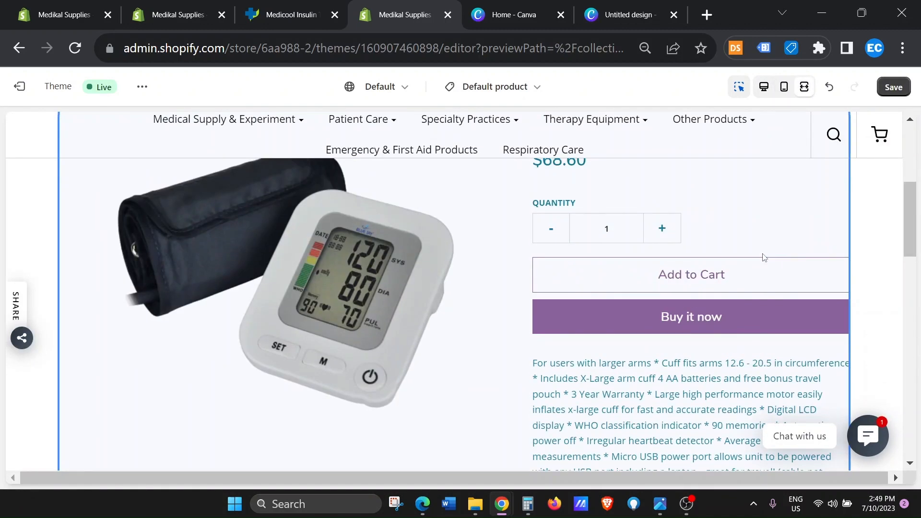
{"action": "scroll", "coordinate": [764, 257], "scroll_direction": "down", "scroll_amount": 2}
{"action": "scroll", "coordinate": [751, 261], "scroll_direction": "up", "scroll_amount": 2}
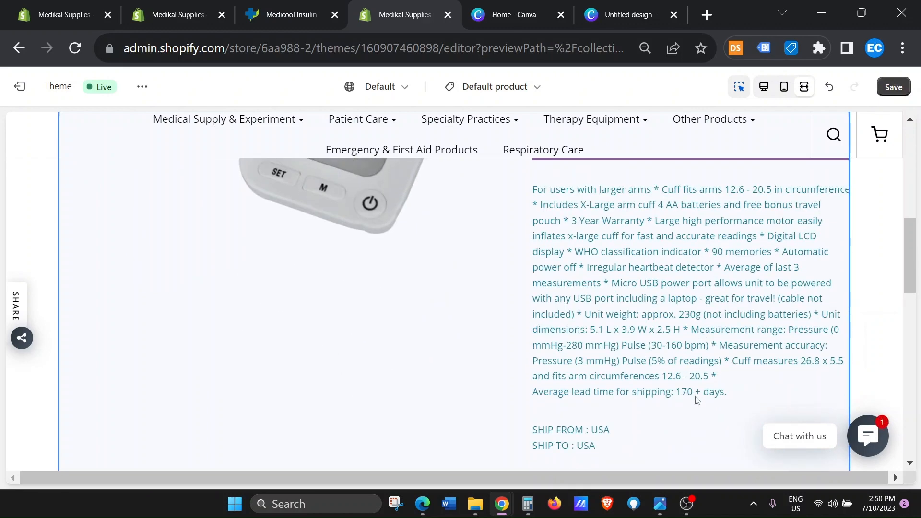
{"action": "scroll", "coordinate": [683, 308], "scroll_direction": "down", "scroll_amount": 5}
{"action": "scroll", "coordinate": [684, 300], "scroll_direction": "up", "scroll_amount": 5}
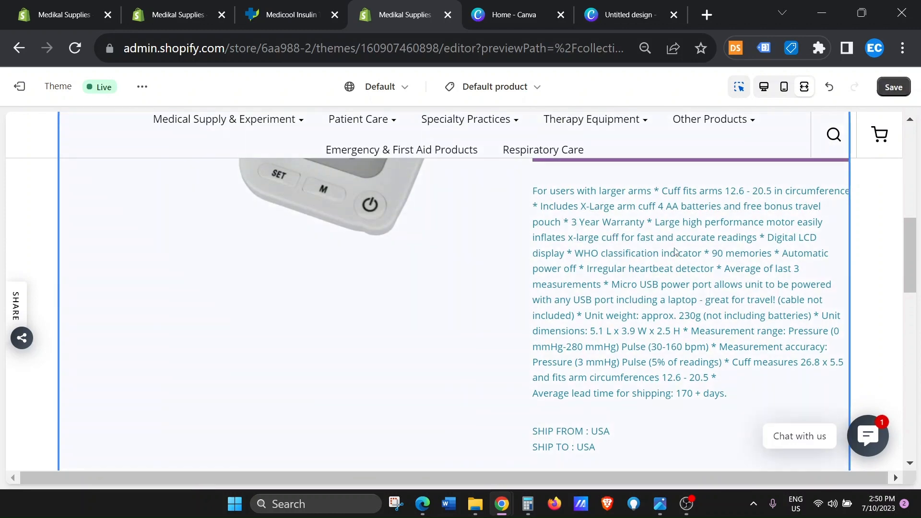
{"action": "left_click", "coordinate": [893, 87]}
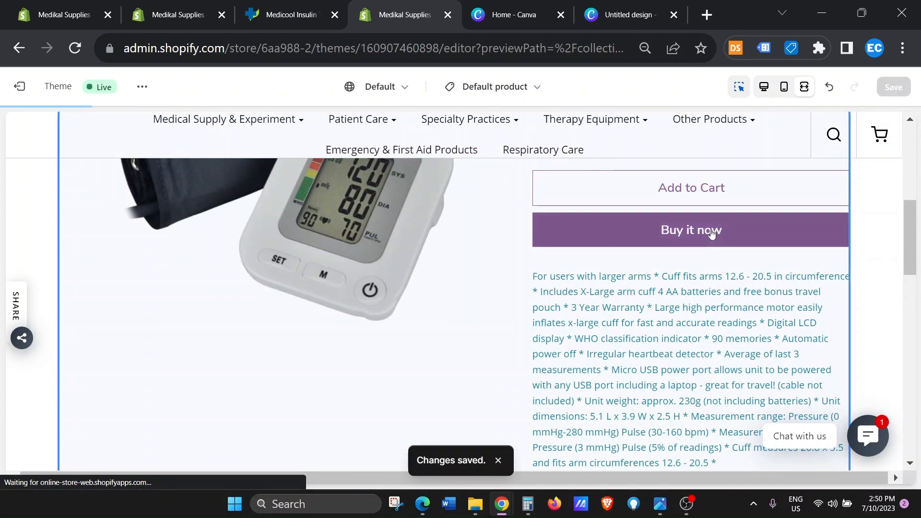
- Reload the live Medicool Insulin Traveling Case page and inspect its title, price, purchase buttons and description, highlighting the text
{"action": "left_click", "coordinate": [302, 19]}
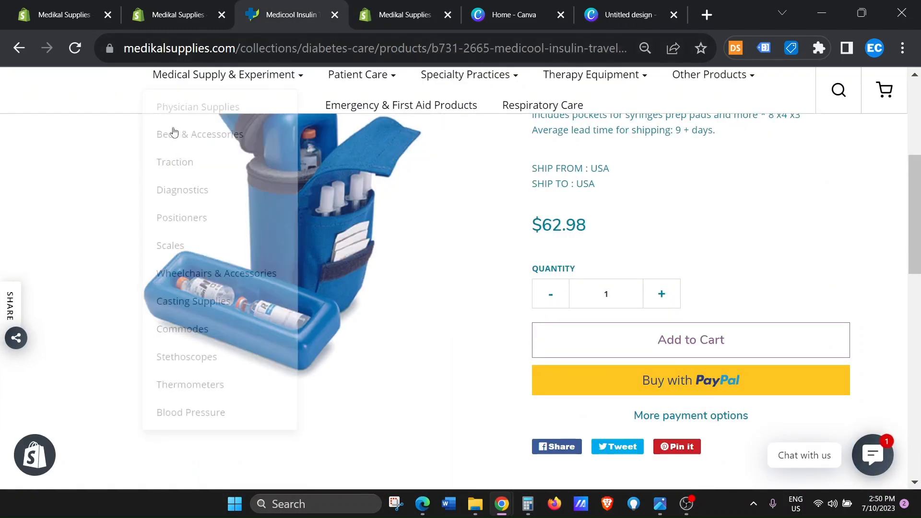
{"action": "left_click", "coordinate": [75, 47]}
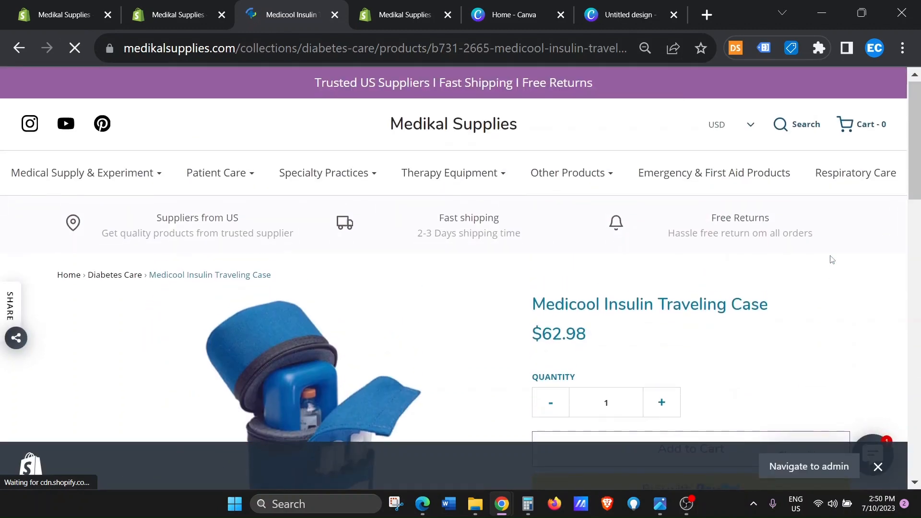
{"action": "left_click_drag", "start_coordinate": [769, 133], "coordinate": [514, 133]}
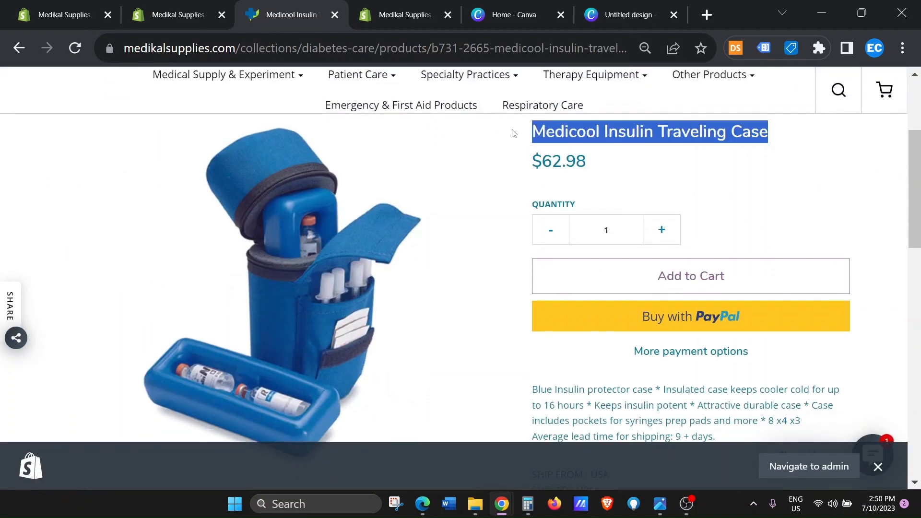
{"action": "left_click_drag", "start_coordinate": [627, 165], "coordinate": [475, 158]}
{"action": "scroll", "coordinate": [650, 244], "scroll_direction": "down", "scroll_amount": 2}
{"action": "scroll", "coordinate": [645, 239], "scroll_direction": "up", "scroll_amount": 1}
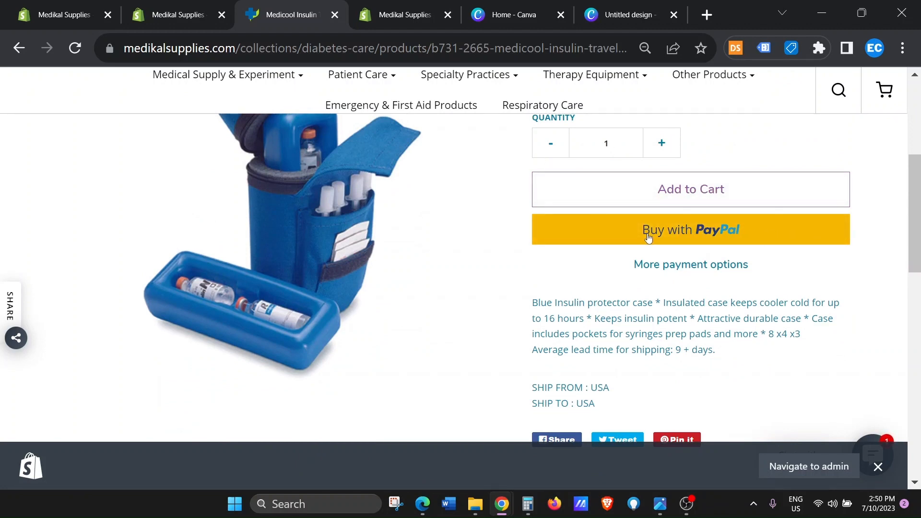
{"action": "scroll", "coordinate": [691, 250], "scroll_direction": "down", "scroll_amount": 2}
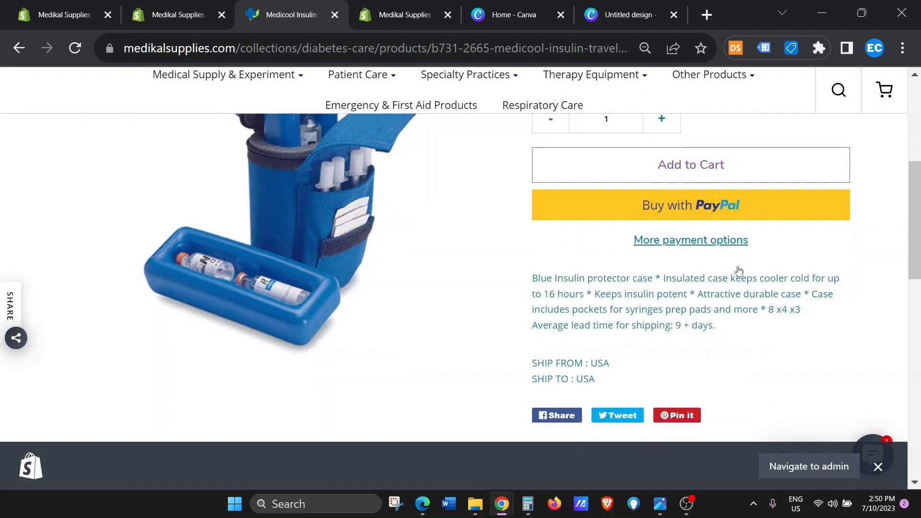
{"action": "left_click_drag", "start_coordinate": [532, 217], "coordinate": [748, 272]}
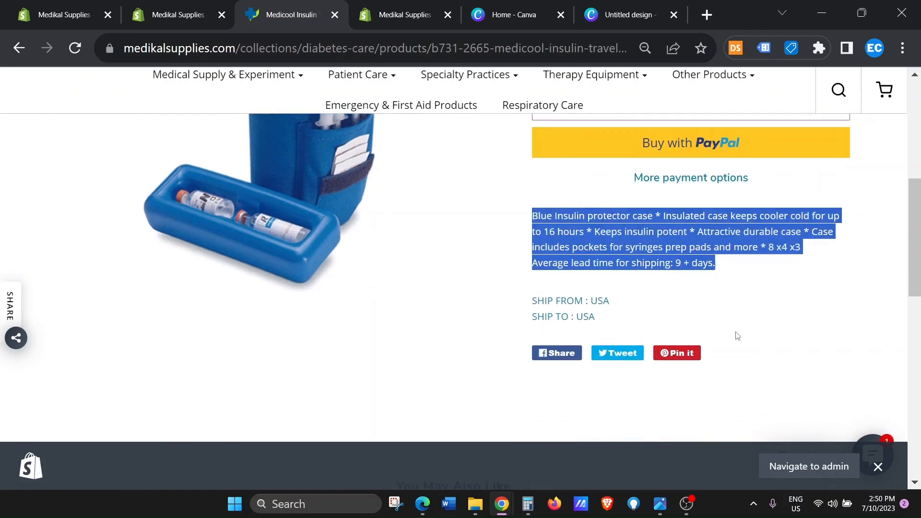
- Review the rest of the live product page, highlighting the You May Also Like heading and continuing down to the footer
{"action": "scroll", "coordinate": [658, 340], "scroll_direction": "down", "scroll_amount": 7}
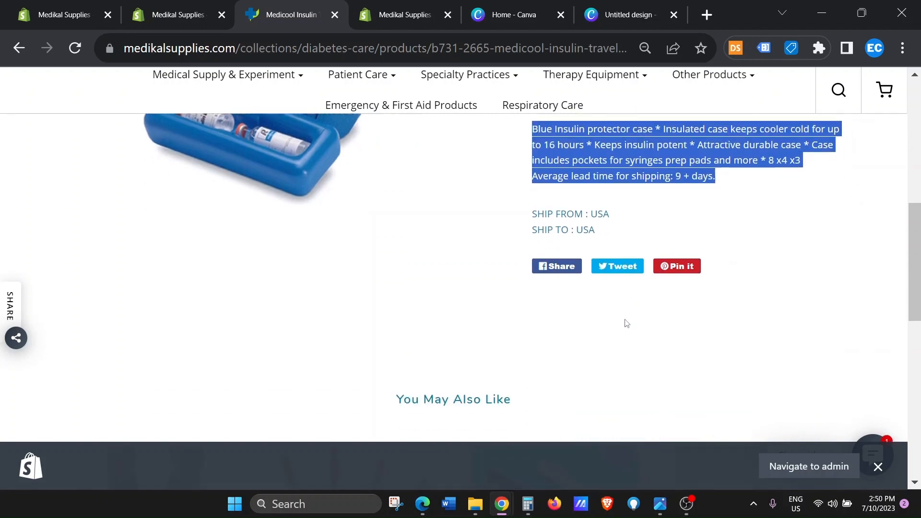
{"action": "scroll", "coordinate": [622, 322], "scroll_direction": "up", "scroll_amount": 5}
{"action": "scroll", "coordinate": [621, 317], "scroll_direction": "up", "scroll_amount": 7}
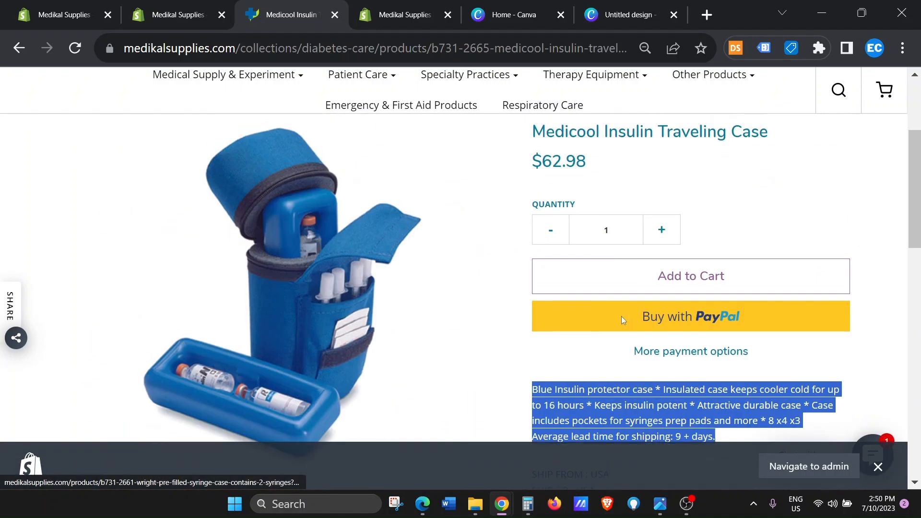
{"action": "scroll", "coordinate": [595, 303], "scroll_direction": "down", "scroll_amount": 5}
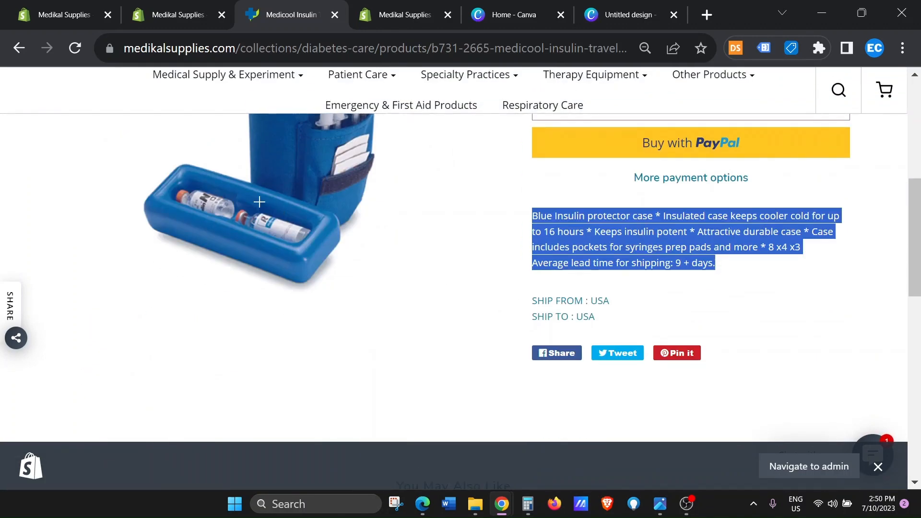
{"action": "scroll", "coordinate": [520, 290], "scroll_direction": "down", "scroll_amount": 10}
{"action": "scroll", "coordinate": [503, 300], "scroll_direction": "up", "scroll_amount": 7}
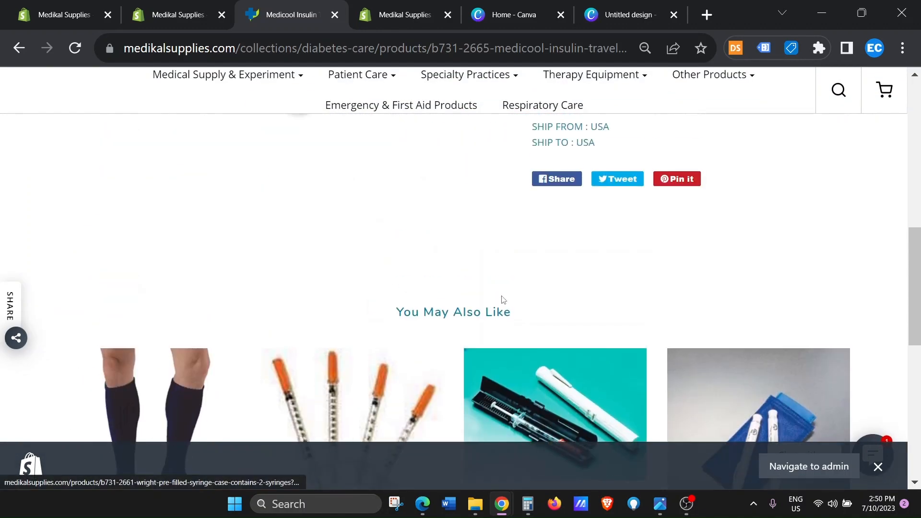
{"action": "left_click_drag", "start_coordinate": [512, 312], "coordinate": [177, 347]}
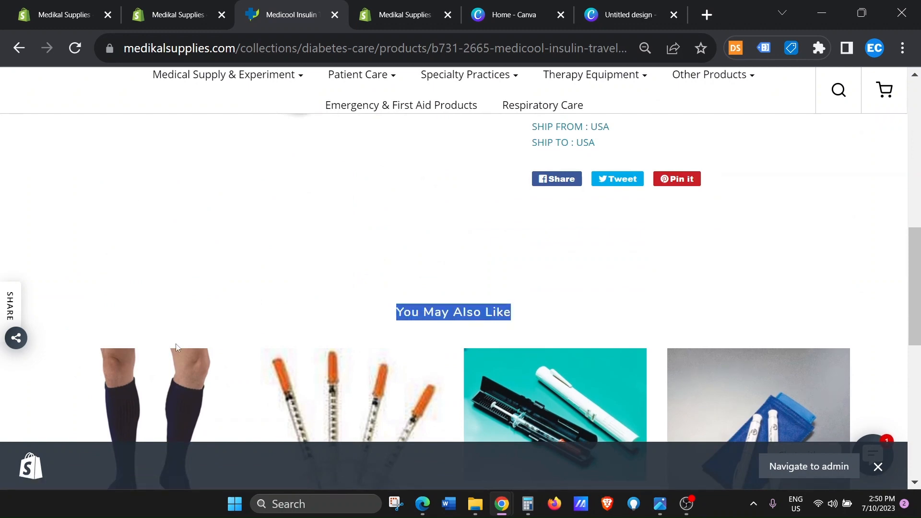
{"action": "scroll", "coordinate": [539, 314], "scroll_direction": "down", "scroll_amount": 8}
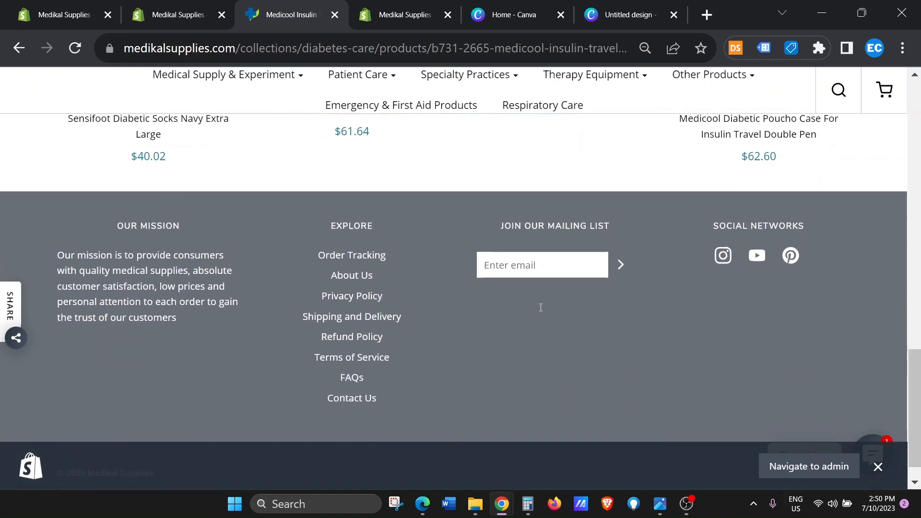
- Return to the theme editor, restore the desktop view and go back to the default product section list
{"action": "left_click", "coordinate": [406, 14]}
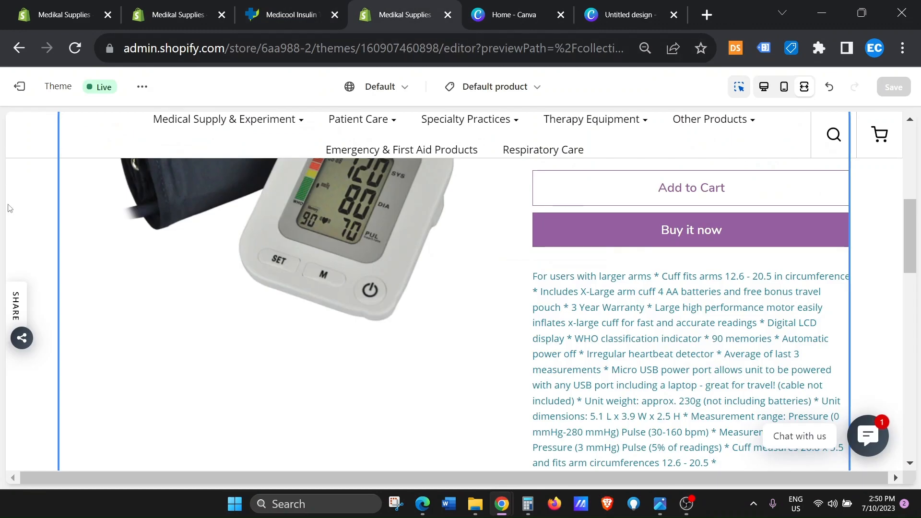
{"action": "left_click", "coordinate": [764, 88]}
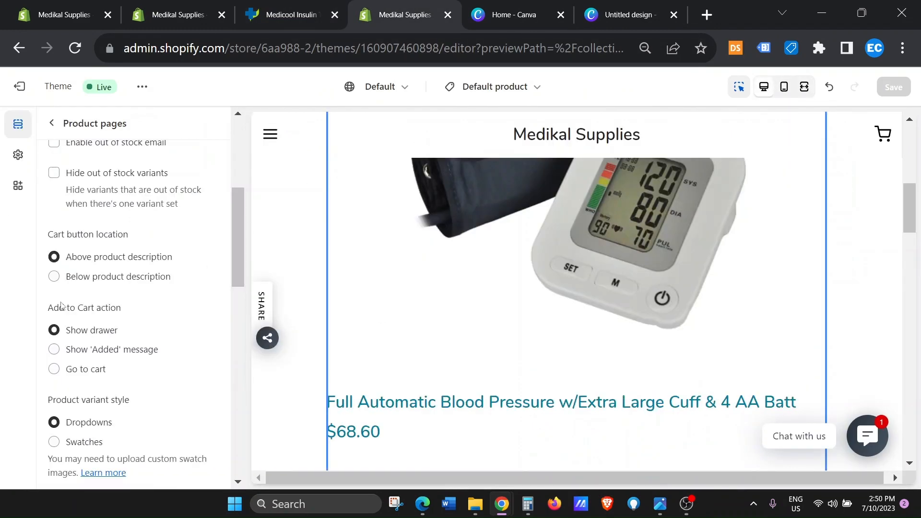
{"action": "left_click", "coordinate": [52, 123]}
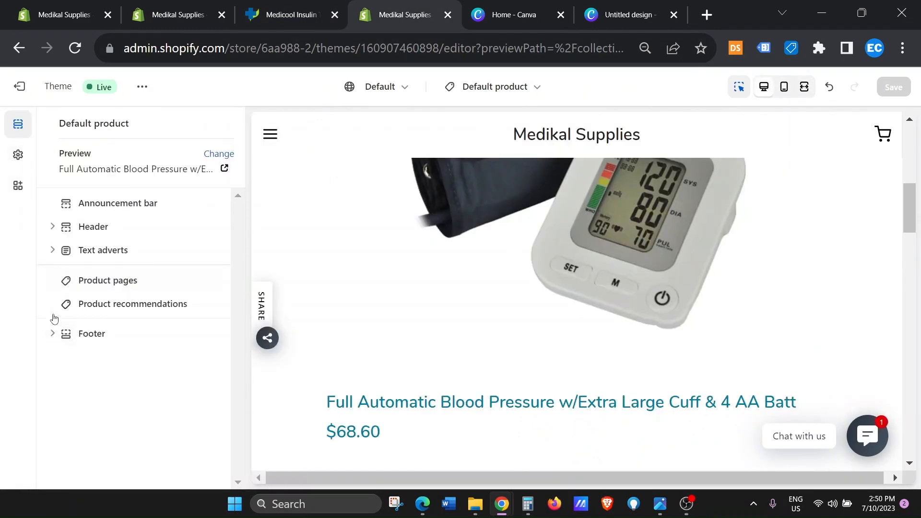
- Remove the leading space from the Our Mission text in the footer and return to the section list
{"action": "mouse_move", "coordinate": [50, 331]}
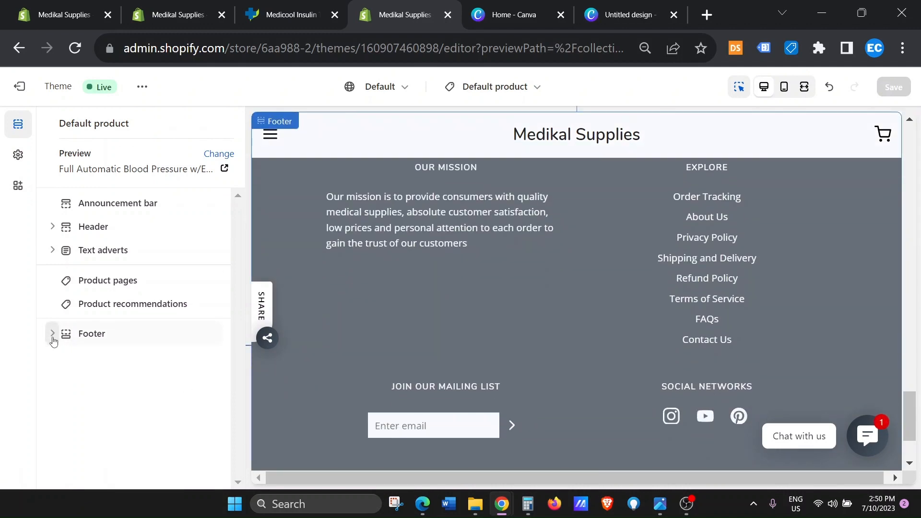
{"action": "left_click", "coordinate": [53, 338]}
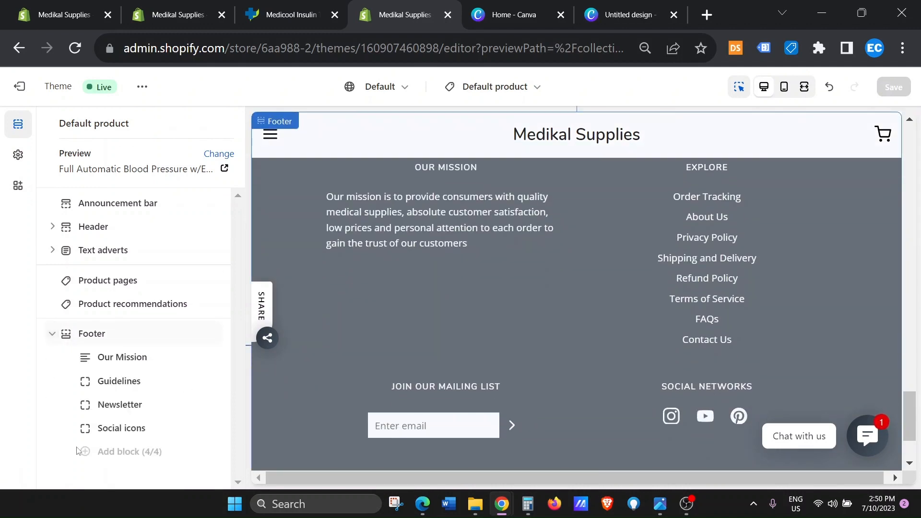
{"action": "left_click", "coordinate": [111, 363]}
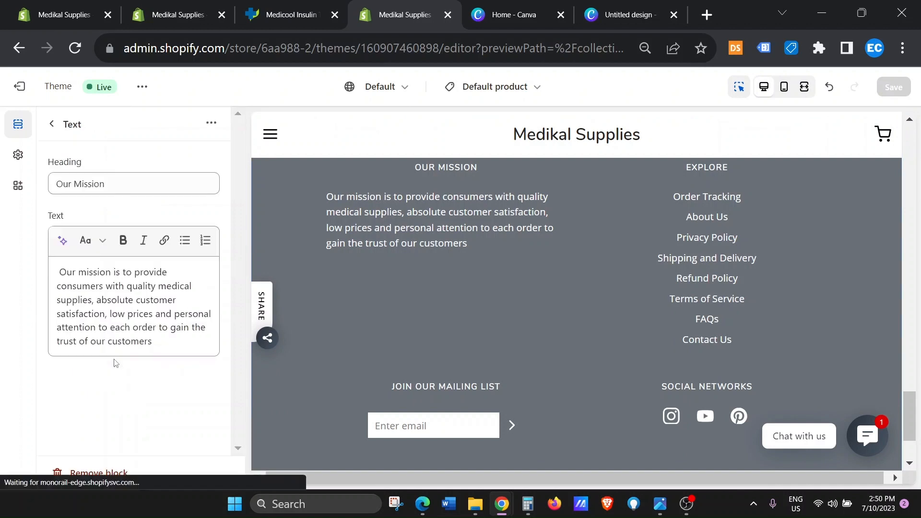
{"action": "left_click", "coordinate": [59, 272]}
{"action": "key", "text": "BackSpace"}
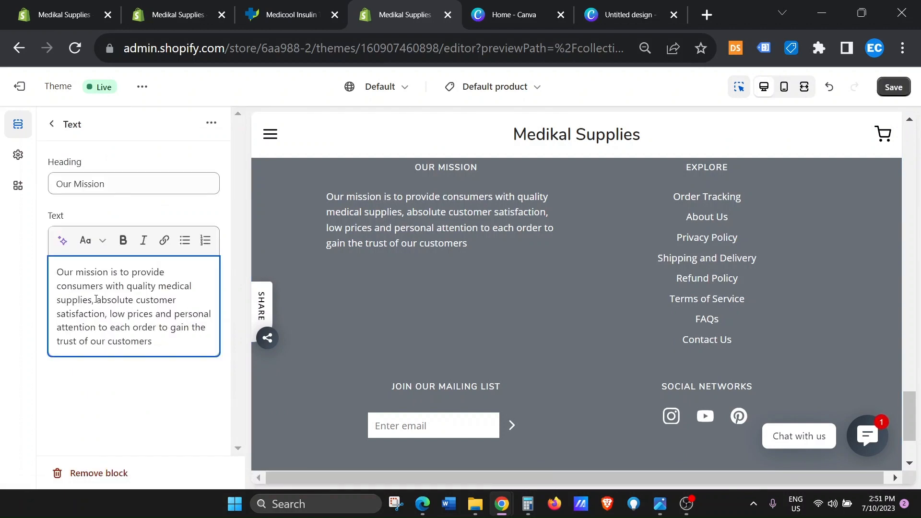
{"action": "left_click", "coordinate": [44, 126]}
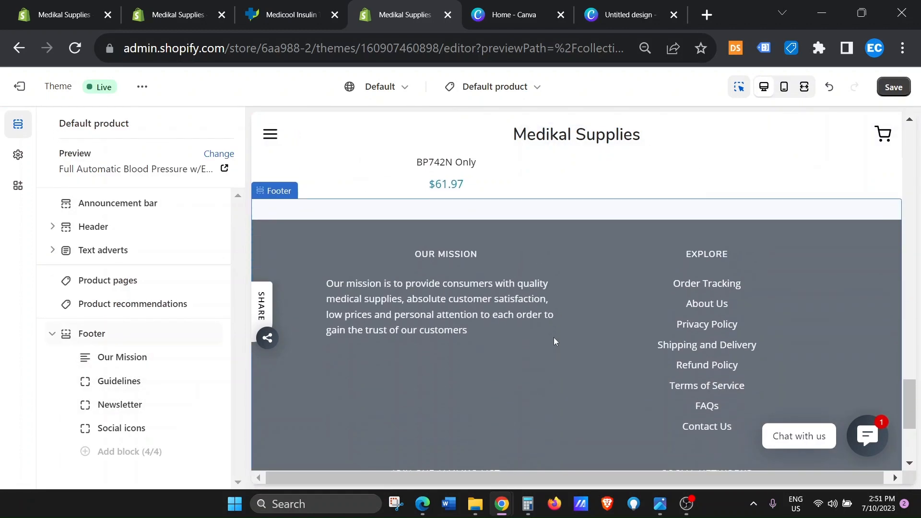
- Change the heading of the footer's Guidelines menu block to "Guidelines" and return to the section list
{"action": "left_click", "coordinate": [135, 382]}
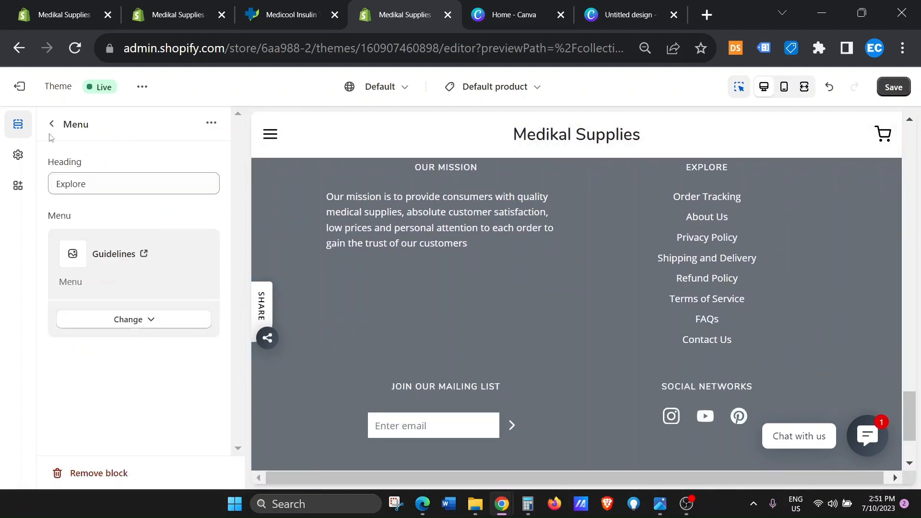
{"action": "left_click", "coordinate": [91, 185]}
{"action": "key", "text": "ctrl+a"}
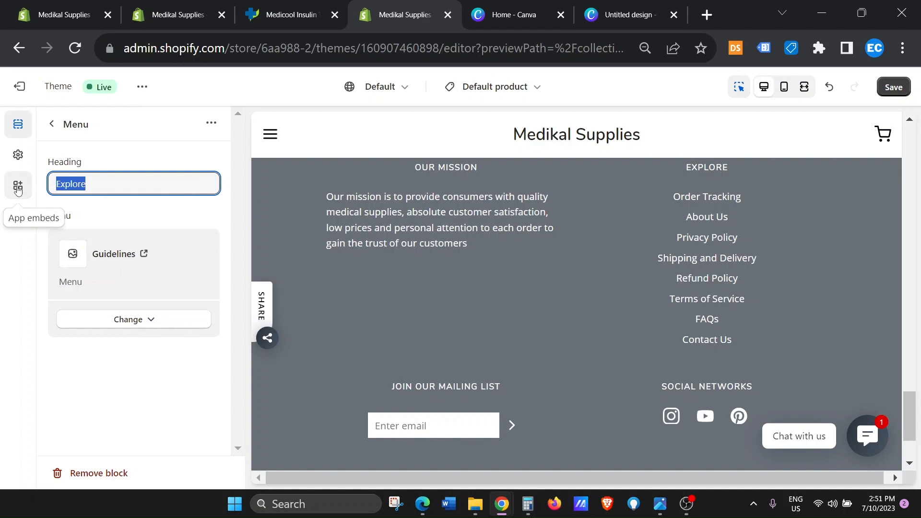
{"action": "type", "text": "Guidelines"}
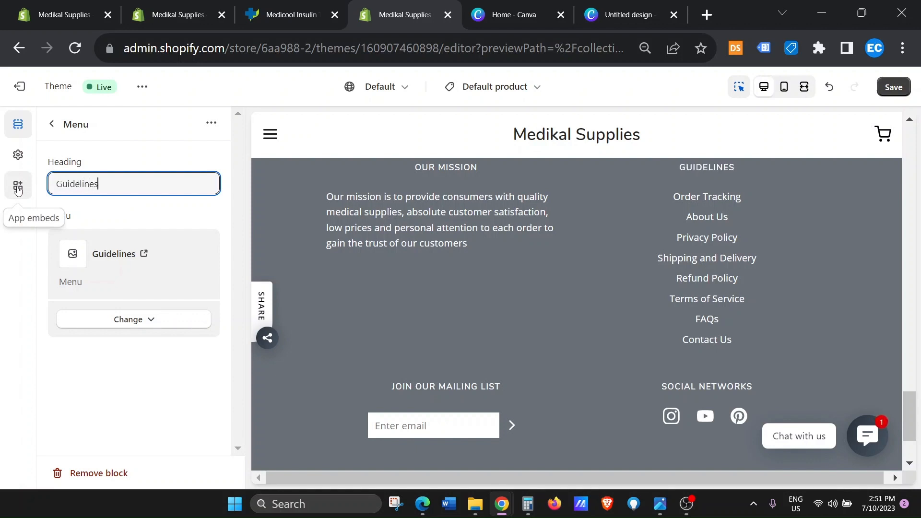
{"action": "scroll", "coordinate": [642, 288], "scroll_direction": "up", "scroll_amount": 2}
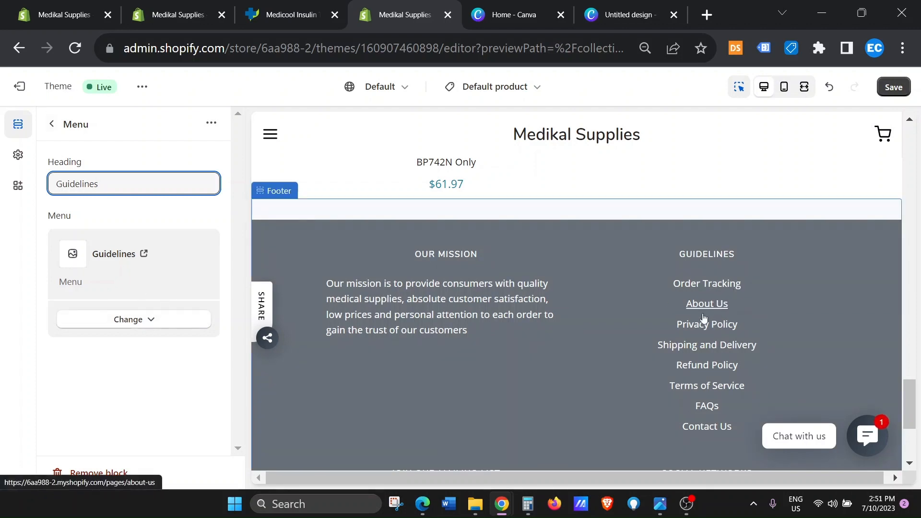
{"action": "left_click", "coordinate": [52, 124]}
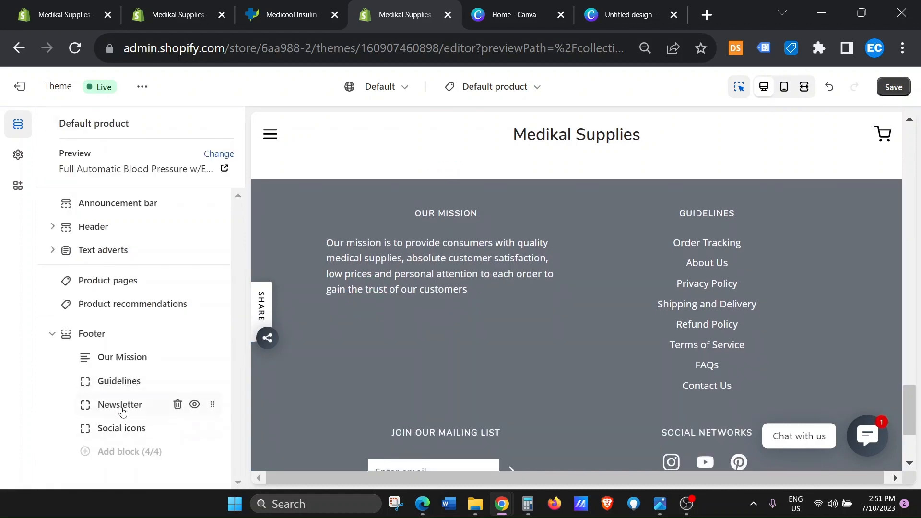
- Check the footer columns at full-screen width, highlighting the mailing list and social networks headings, and review the product content above them
{"action": "scroll", "coordinate": [479, 416], "scroll_direction": "down", "scroll_amount": 2}
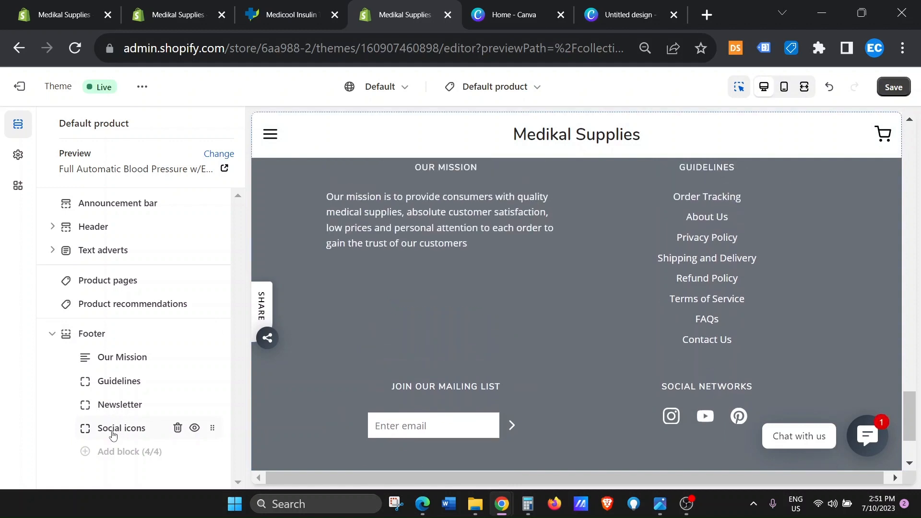
{"action": "left_click", "coordinate": [805, 86]}
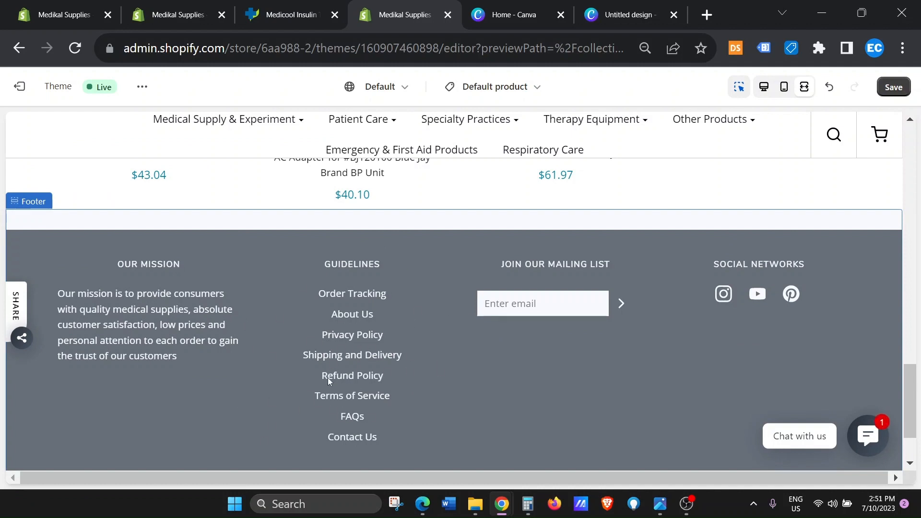
{"action": "left_click_drag", "start_coordinate": [613, 279], "coordinate": [482, 265]}
{"action": "scroll", "coordinate": [840, 223], "scroll_direction": "down", "scroll_amount": 2}
{"action": "left_click_drag", "start_coordinate": [815, 179], "coordinate": [745, 178]}
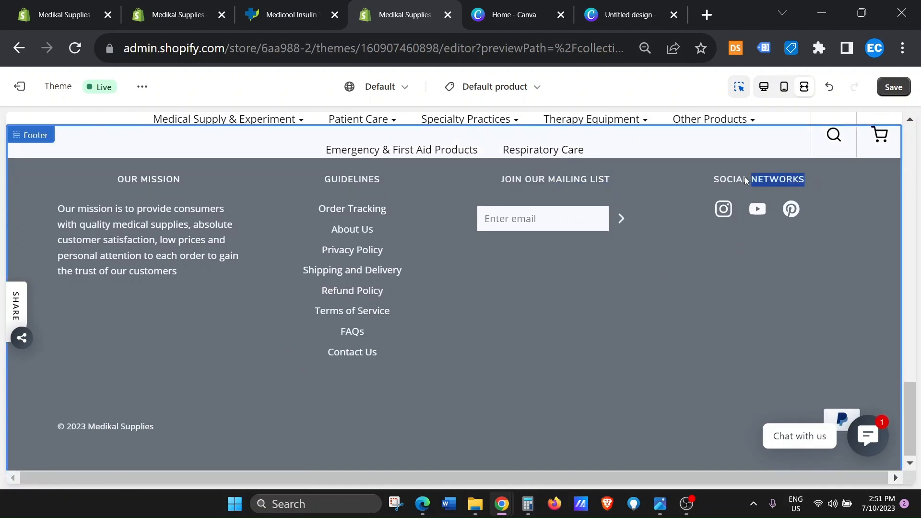
{"action": "scroll", "coordinate": [713, 343], "scroll_direction": "up", "scroll_amount": 12}
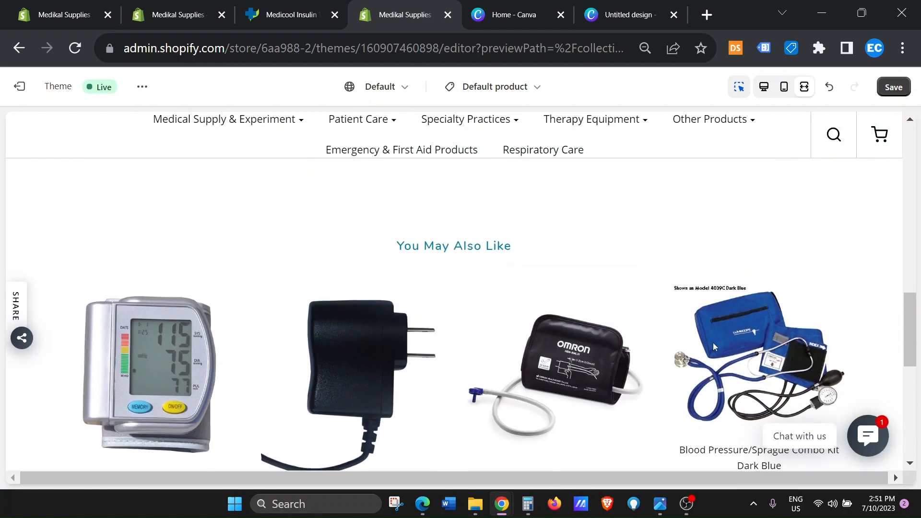
{"action": "scroll", "coordinate": [713, 342], "scroll_direction": "up", "scroll_amount": 4}
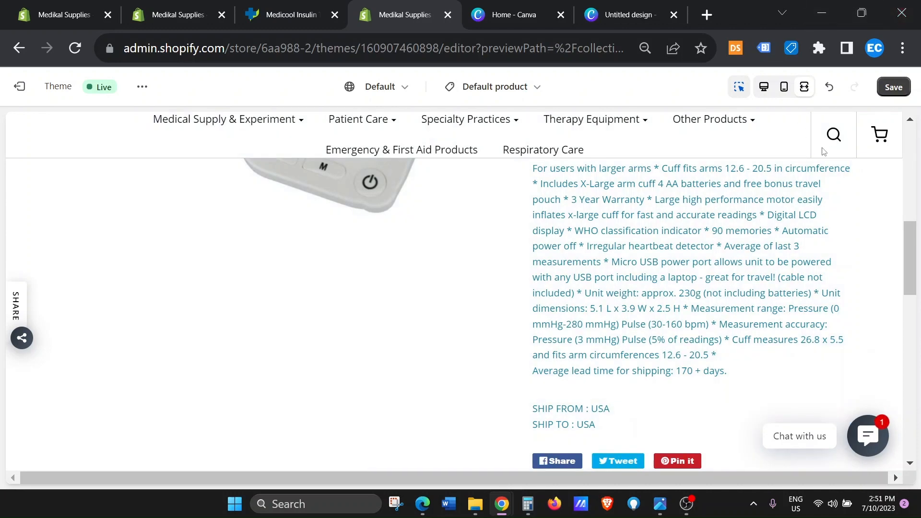
{"action": "scroll", "coordinate": [704, 314], "scroll_direction": "down", "scroll_amount": 4}
{"action": "scroll", "coordinate": [704, 314], "scroll_direction": "down", "scroll_amount": 12}
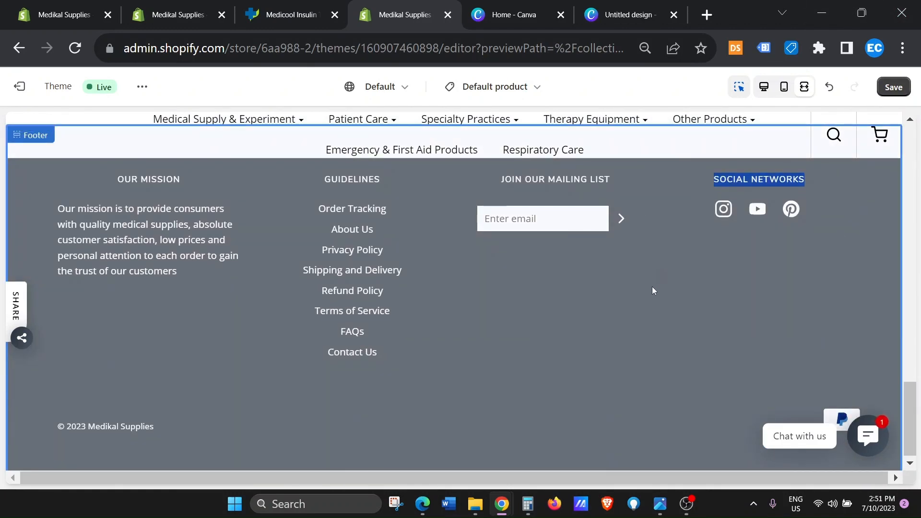
{"action": "left_click_drag", "start_coordinate": [502, 183], "coordinate": [646, 176]}
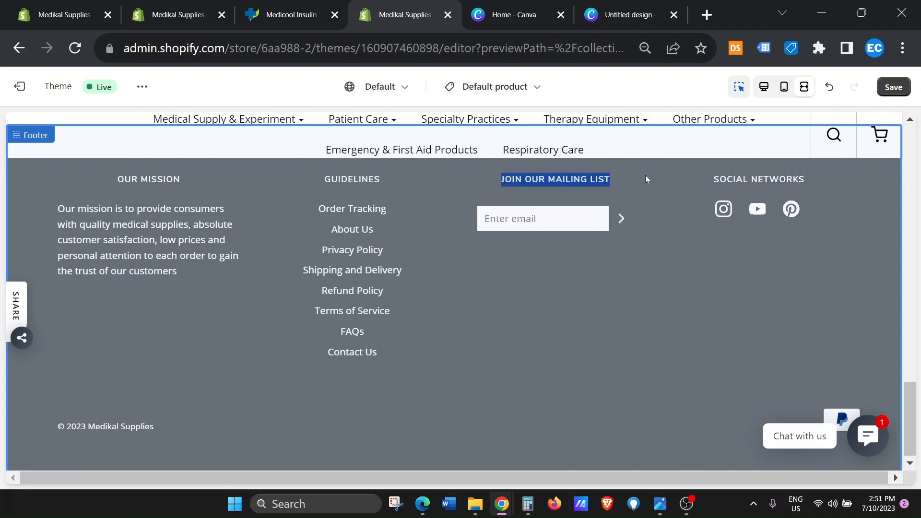
{"action": "scroll", "coordinate": [604, 351], "scroll_direction": "up", "scroll_amount": 5}
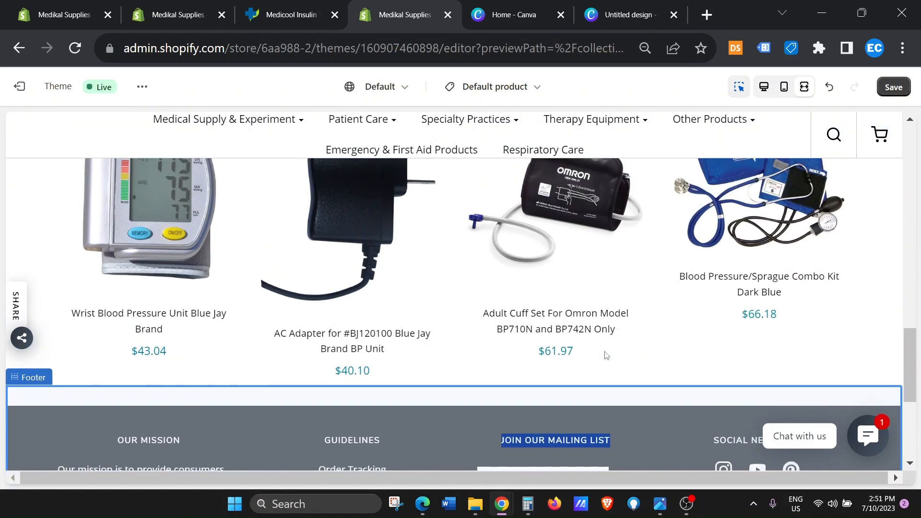
{"action": "scroll", "coordinate": [606, 355], "scroll_direction": "up", "scroll_amount": 4}
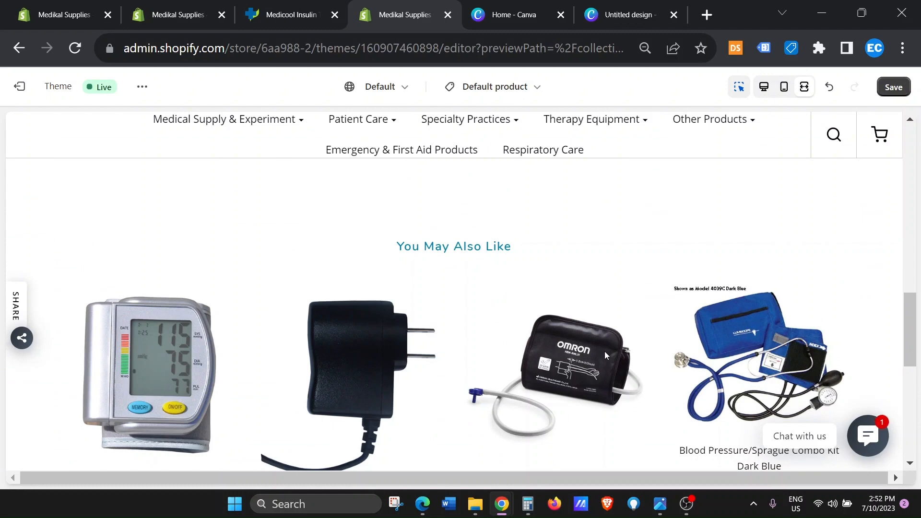
- Restore the desktop view, return to the default product section list and look over the Header and Announcement bar entries
{"action": "left_click", "coordinate": [764, 87]}
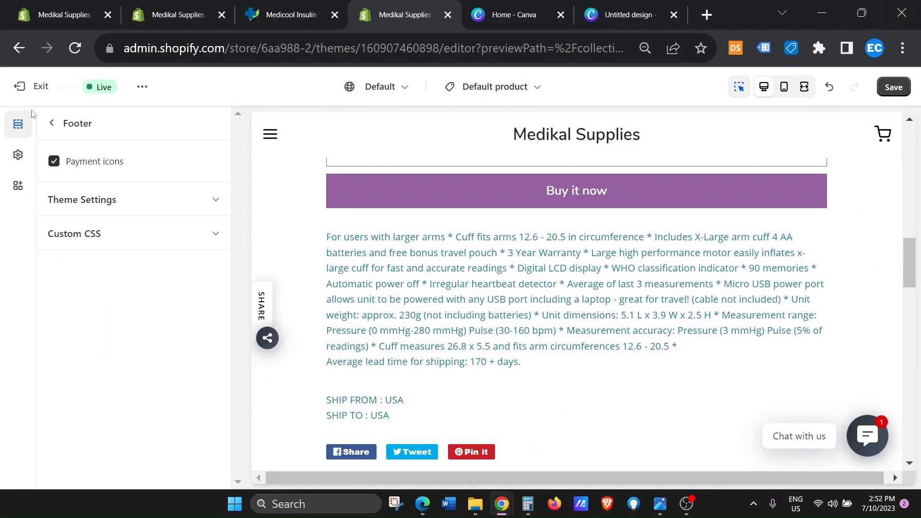
{"action": "left_click", "coordinate": [52, 123]}
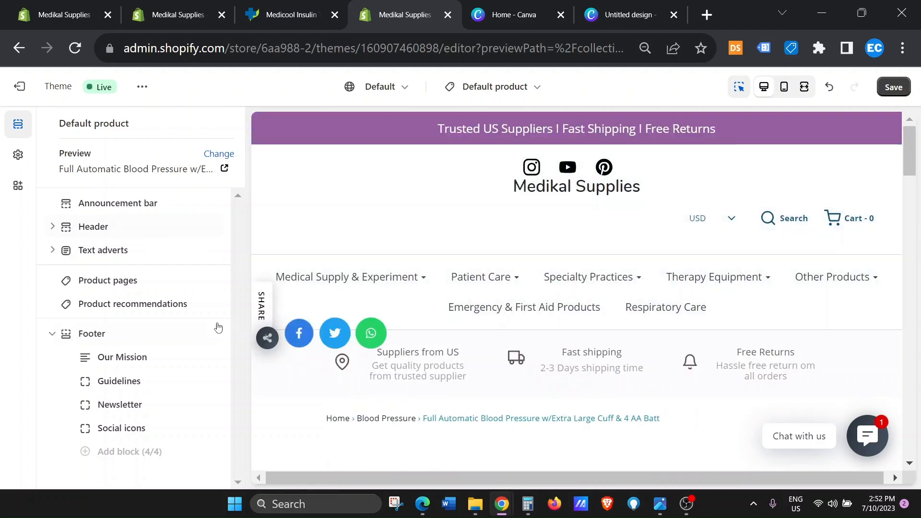
{"action": "left_click", "coordinate": [53, 227]}
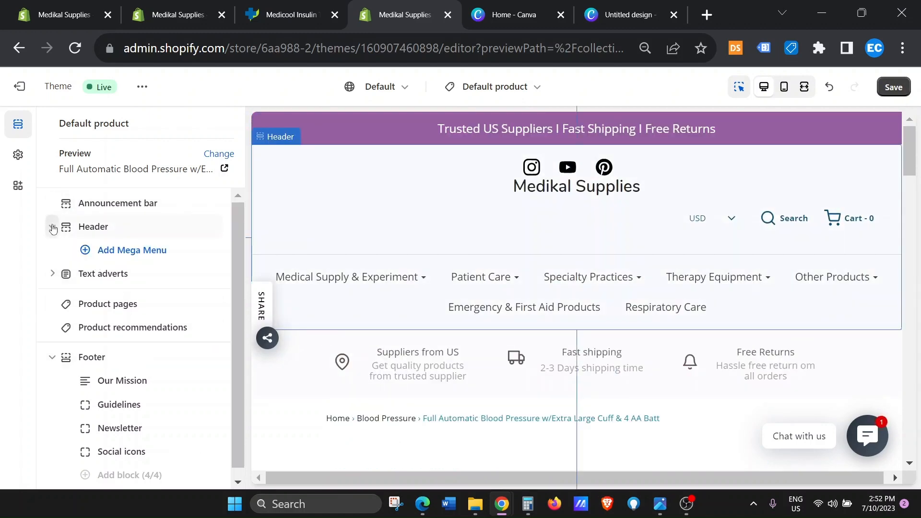
{"action": "left_click", "coordinate": [102, 208]}
{"action": "left_click", "coordinate": [51, 124]}
{"action": "scroll", "coordinate": [132, 351], "scroll_direction": "down", "scroll_amount": 1}
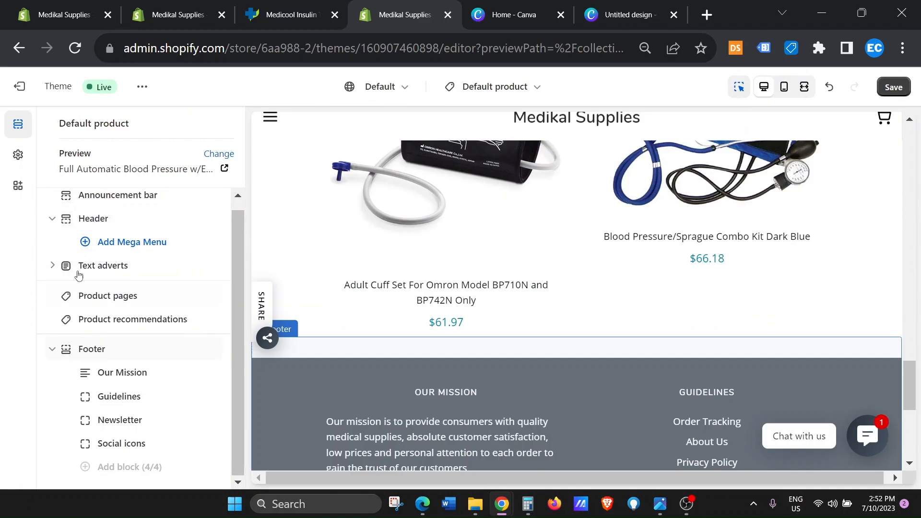
{"action": "scroll", "coordinate": [600, 256], "scroll_direction": "up", "scroll_amount": 1}
{"action": "scroll", "coordinate": [600, 256], "scroll_direction": "up", "scroll_amount": 12}
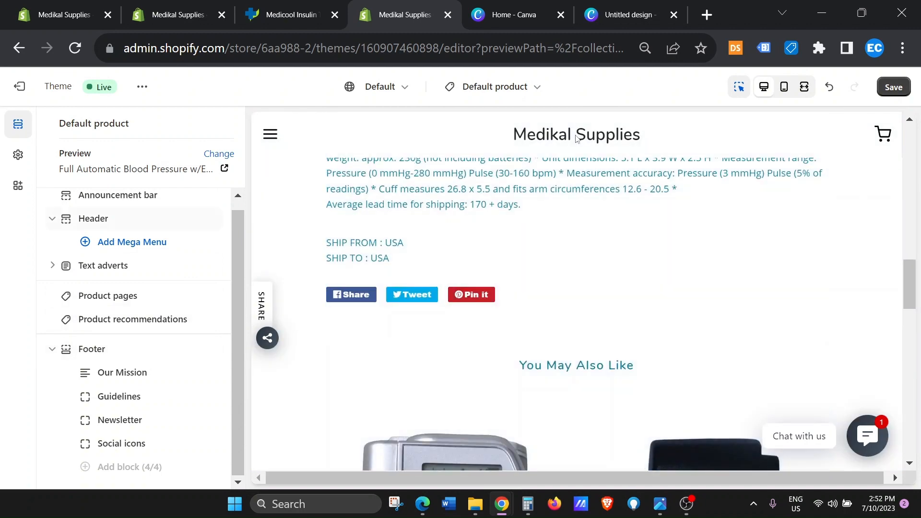
- Switch the editor to the home page by following the Medikal Supplies store title in the preview's header
{"action": "left_click", "coordinate": [578, 135]}
{"action": "left_click", "coordinate": [579, 135]}
{"action": "left_click", "coordinate": [579, 189]}
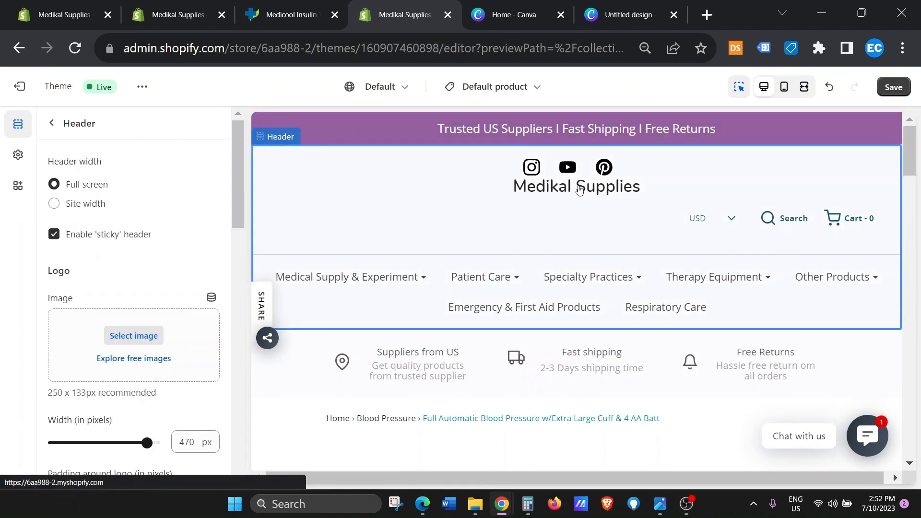
{"action": "scroll", "coordinate": [648, 212], "scroll_direction": "down", "scroll_amount": 3}
{"action": "scroll", "coordinate": [578, 192], "scroll_direction": "up", "scroll_amount": 3}
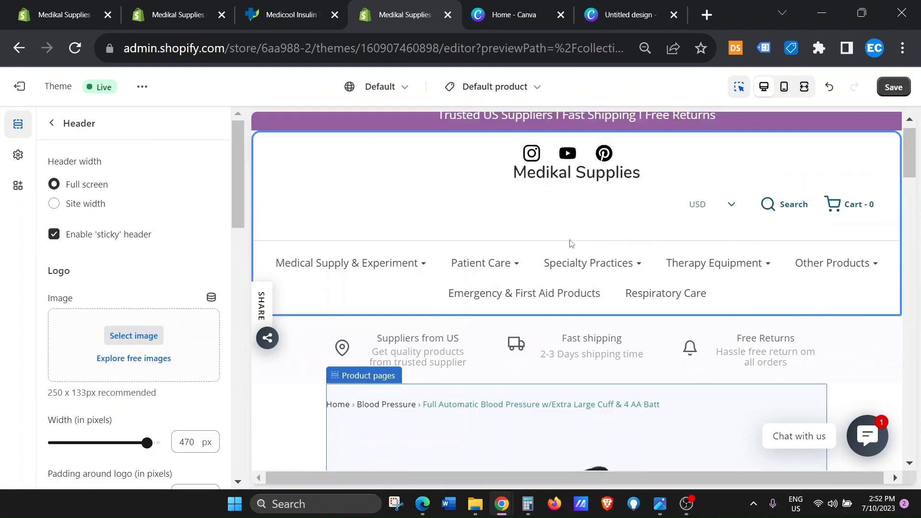
{"action": "left_click", "coordinate": [578, 188]}
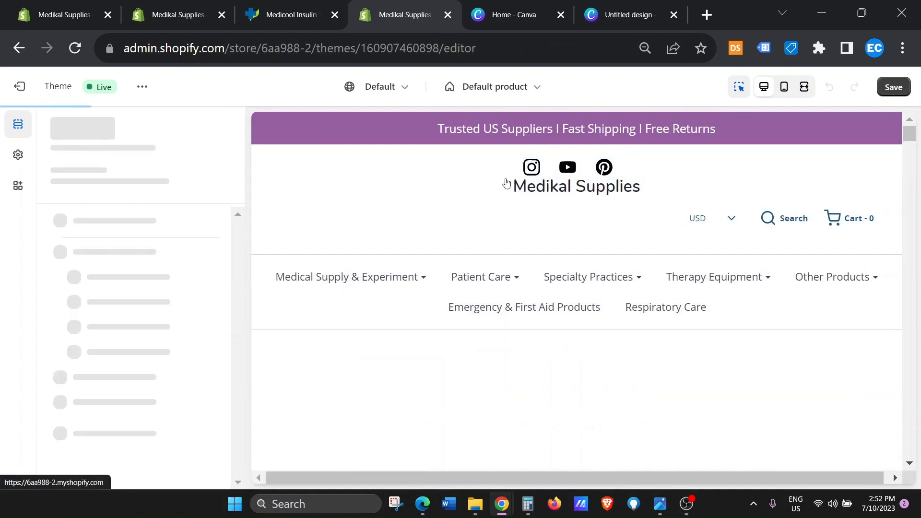
- Add a Newsletter section to the home page below the Blog posts section
{"action": "scroll", "coordinate": [61, 287], "scroll_direction": "down", "scroll_amount": 5}
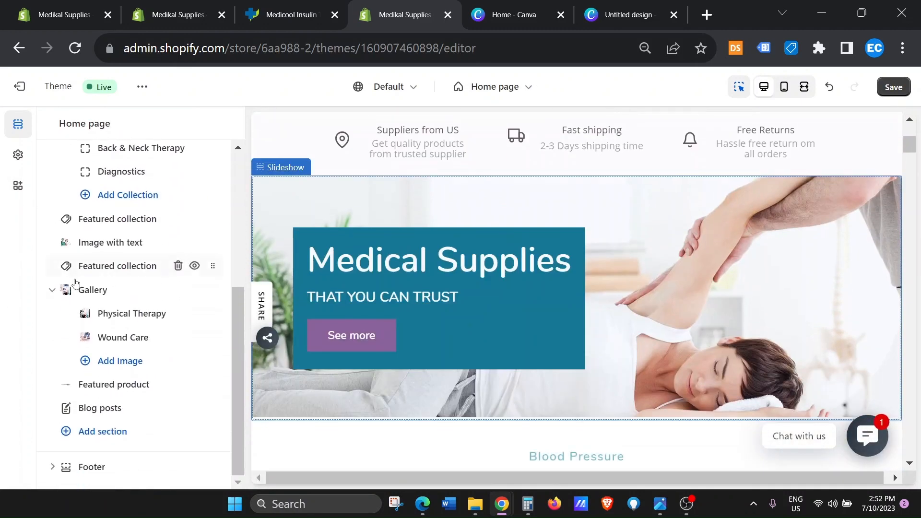
{"action": "left_click", "coordinate": [67, 435]}
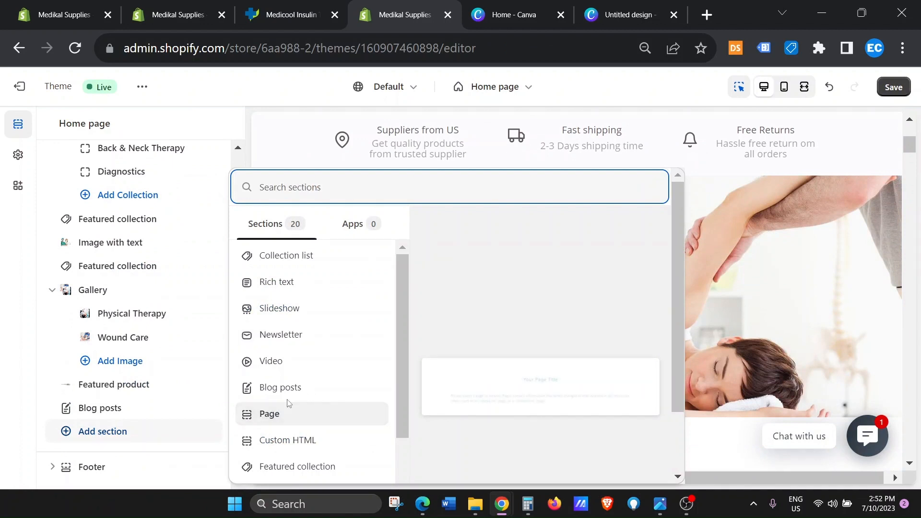
{"action": "scroll", "coordinate": [289, 404], "scroll_direction": "down", "scroll_amount": 3}
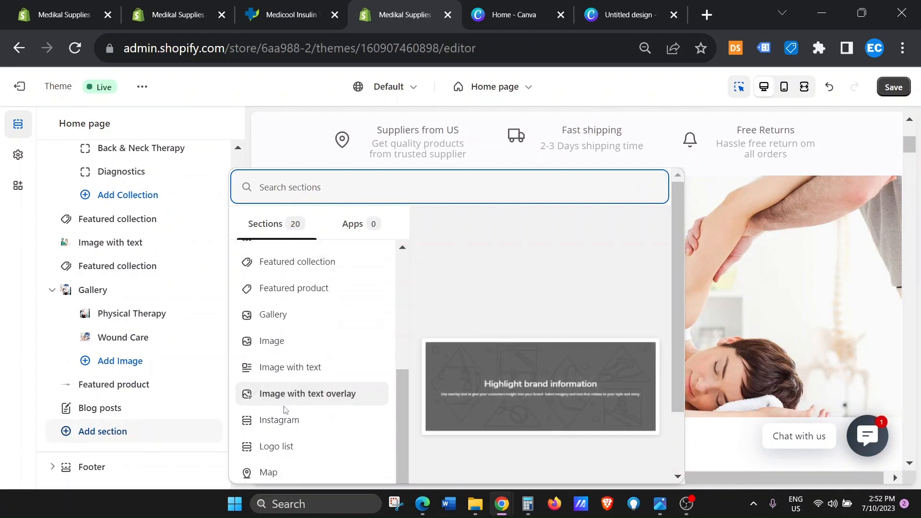
{"action": "scroll", "coordinate": [287, 405], "scroll_direction": "up", "scroll_amount": 3}
{"action": "scroll", "coordinate": [284, 409], "scroll_direction": "up", "scroll_amount": 3}
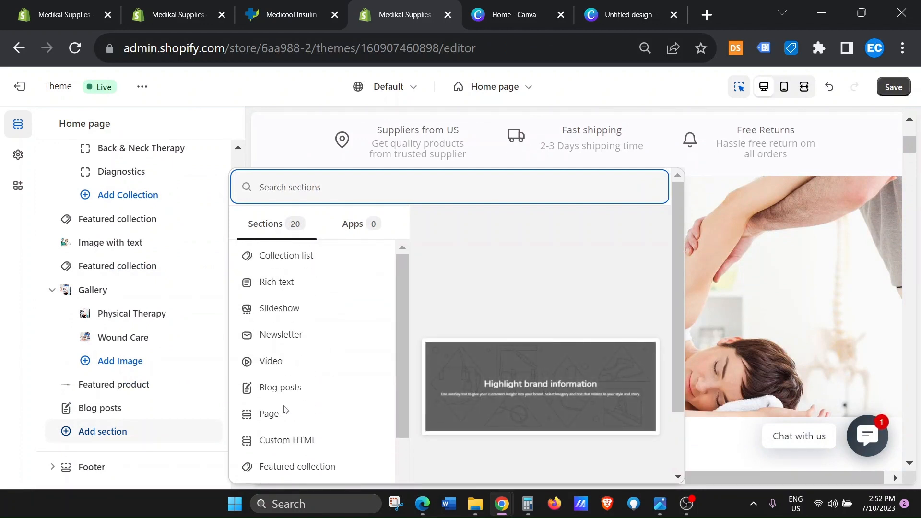
{"action": "left_click", "coordinate": [284, 340]}
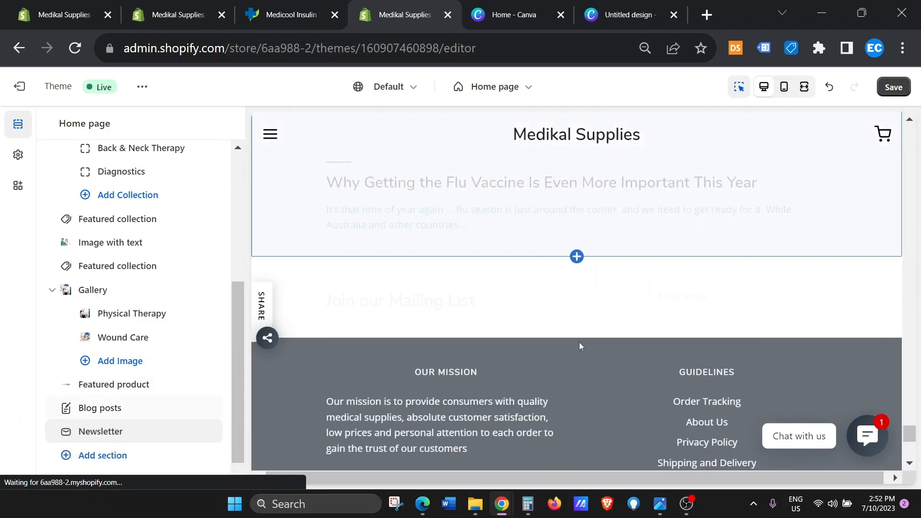
- Inspect the Newsletter section above the footer, highlighting its heading and email field, and compare it with the footer's mailing list signup
{"action": "scroll", "coordinate": [581, 342], "scroll_direction": "up", "scroll_amount": 3}
{"action": "scroll", "coordinate": [579, 341], "scroll_direction": "down", "scroll_amount": 1}
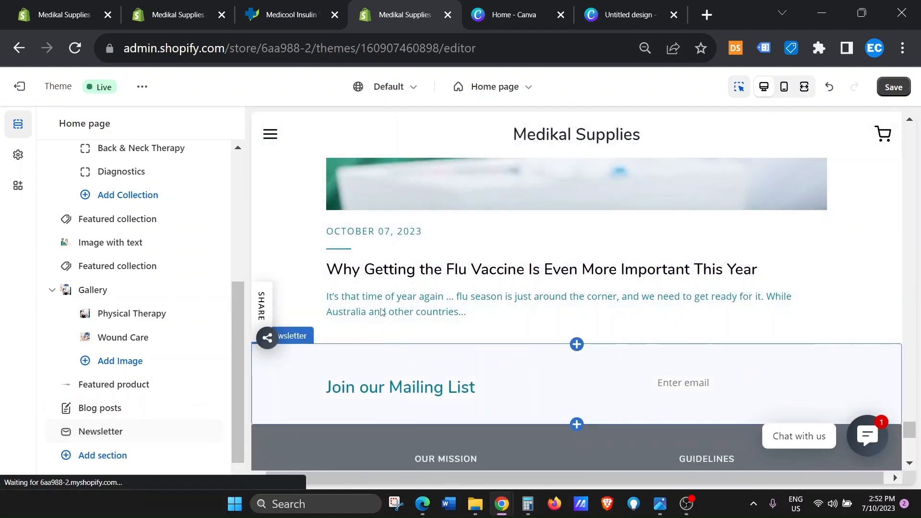
{"action": "scroll", "coordinate": [385, 314], "scroll_direction": "down", "scroll_amount": 1}
{"action": "left_click_drag", "start_coordinate": [315, 297], "coordinate": [842, 292]}
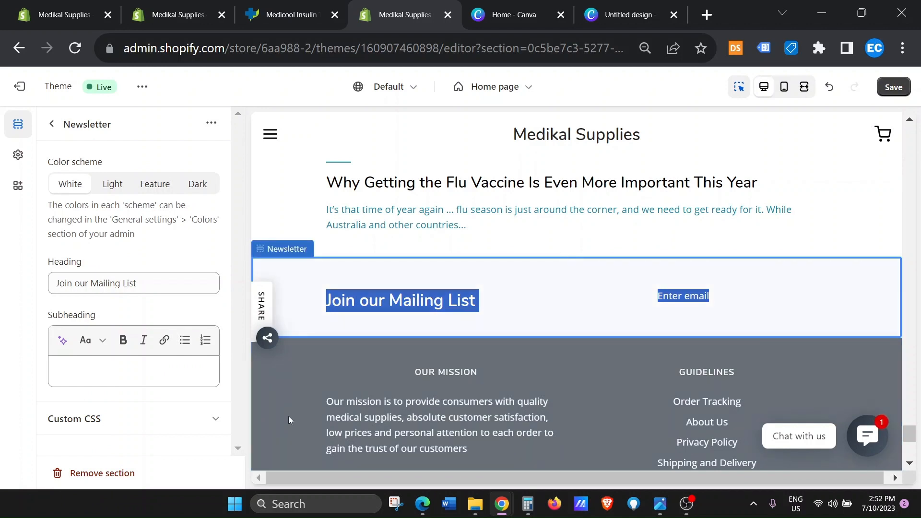
{"action": "scroll", "coordinate": [598, 365], "scroll_direction": "down", "scroll_amount": 3}
{"action": "scroll", "coordinate": [598, 365], "scroll_direction": "down", "scroll_amount": 2}
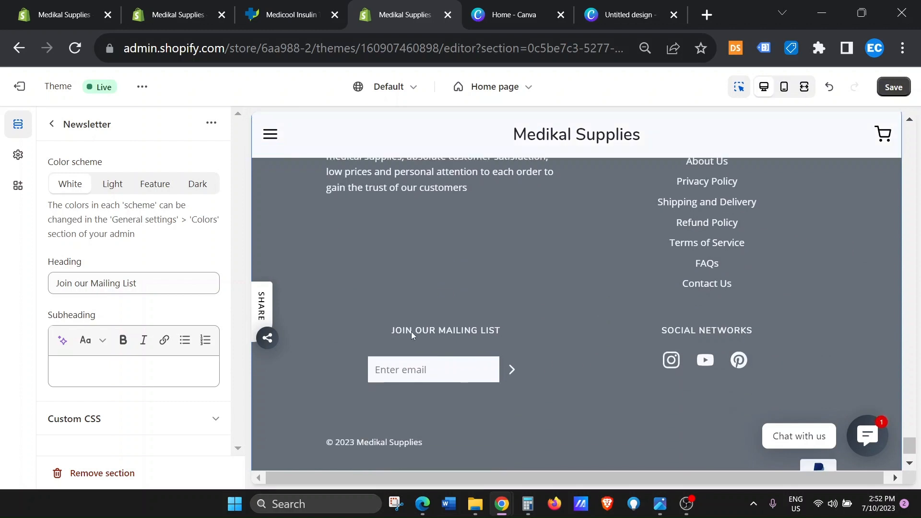
- Remove the Newsletter section from the home page, leaving the footer's mailing list signup, and save the theme
{"action": "left_click_drag", "start_coordinate": [390, 331], "coordinate": [525, 380]}
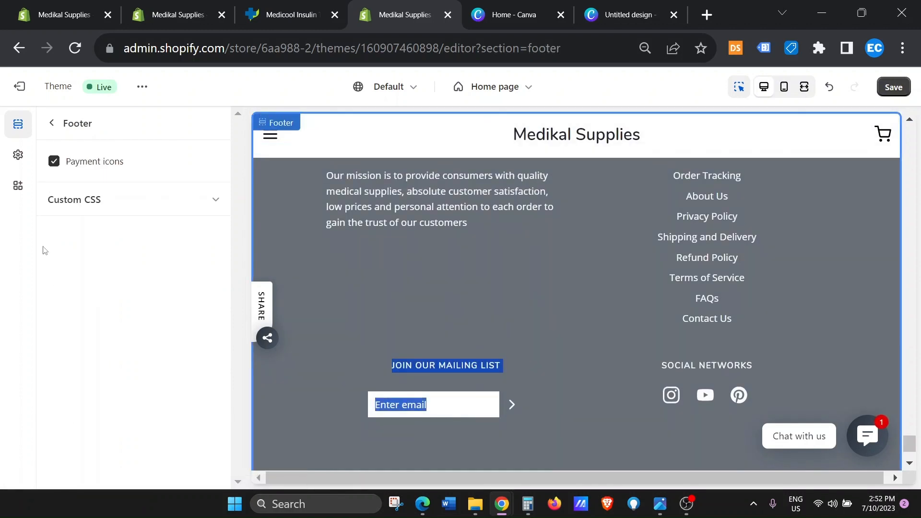
{"action": "left_click", "coordinate": [51, 124]}
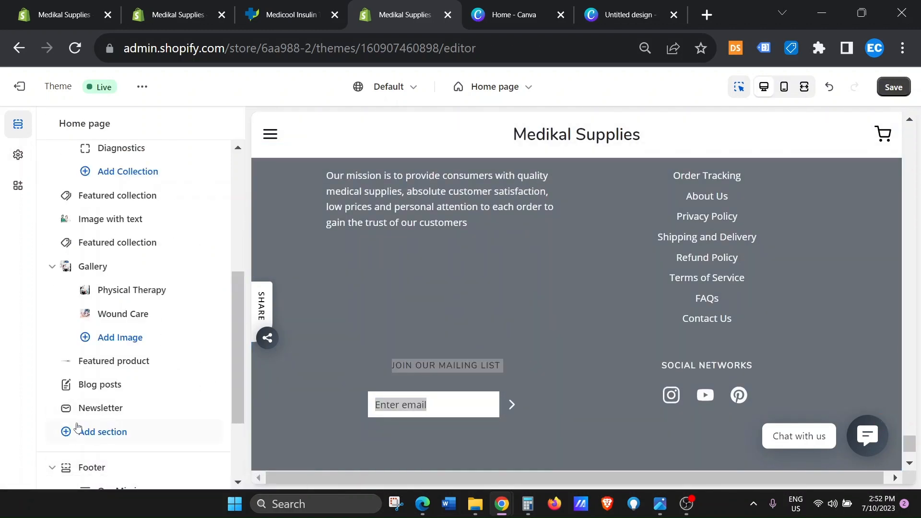
{"action": "mouse_move", "coordinate": [139, 417]}
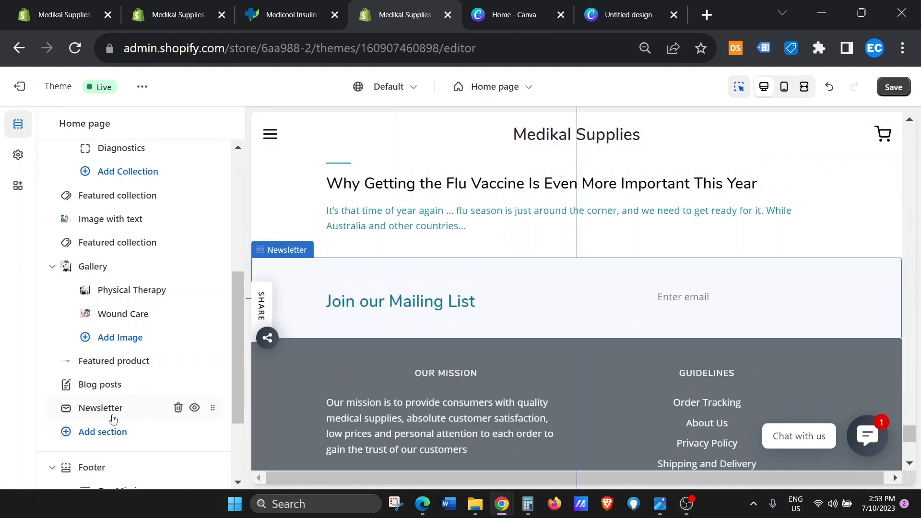
{"action": "left_click", "coordinate": [178, 408]}
{"action": "left_click", "coordinate": [893, 87]}
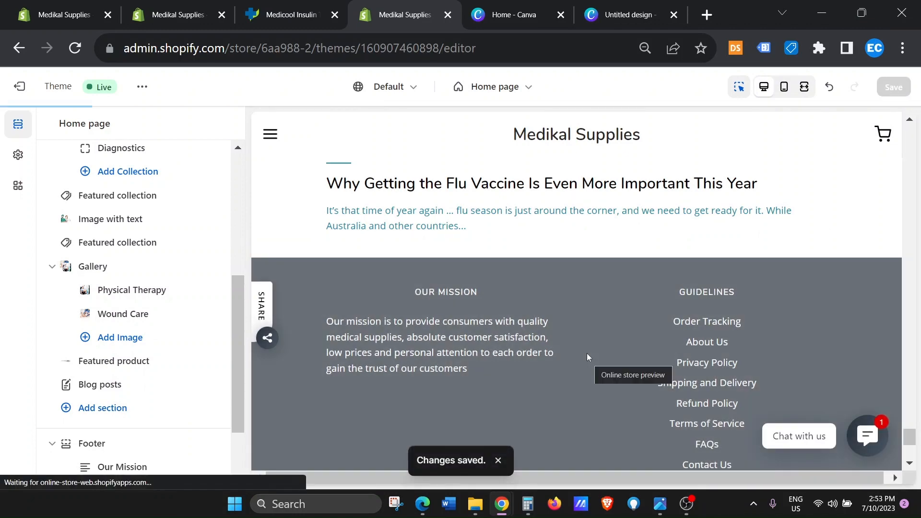
- Switch to the live storefront's product page, dismiss the browser notification and open the home page through the Medikal Supplies store title
{"action": "key", "text": "ctrl+shift+Tab"}
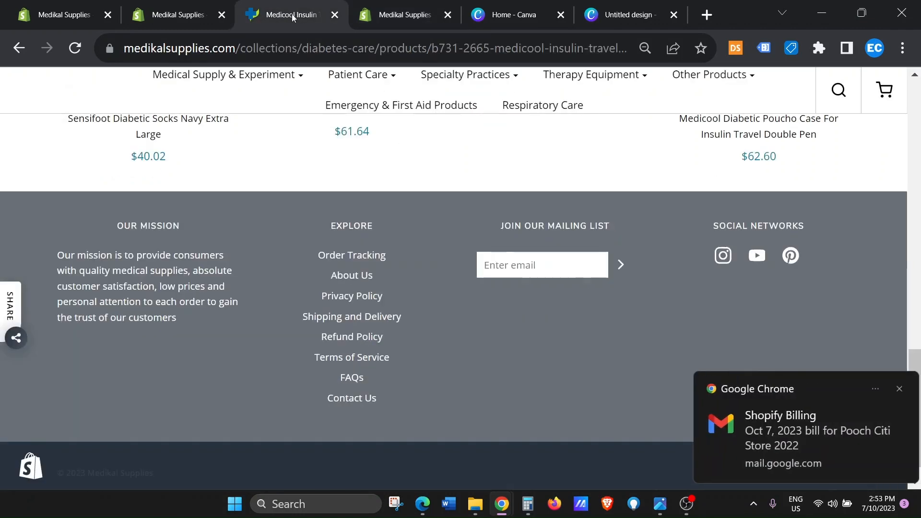
{"action": "left_click", "coordinate": [895, 387]}
{"action": "scroll", "coordinate": [181, 169], "scroll_direction": "up", "scroll_amount": 20}
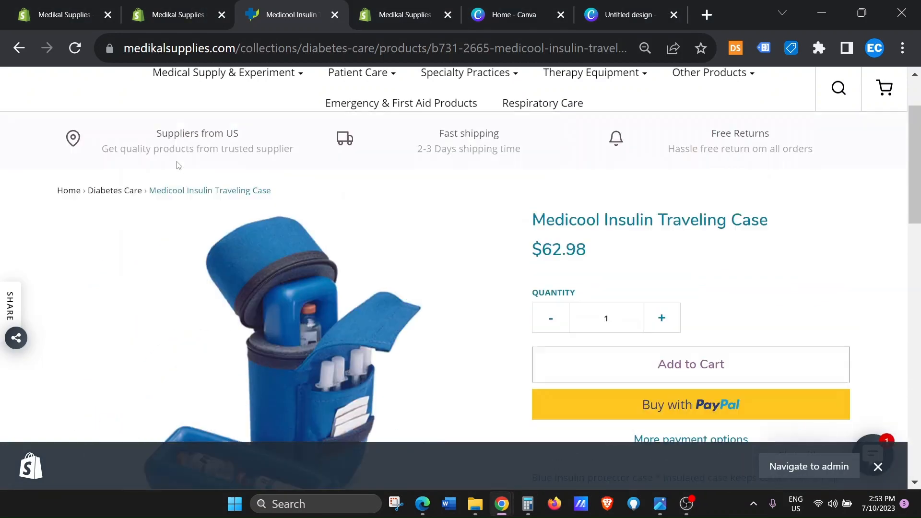
{"action": "left_click", "coordinate": [448, 137]}
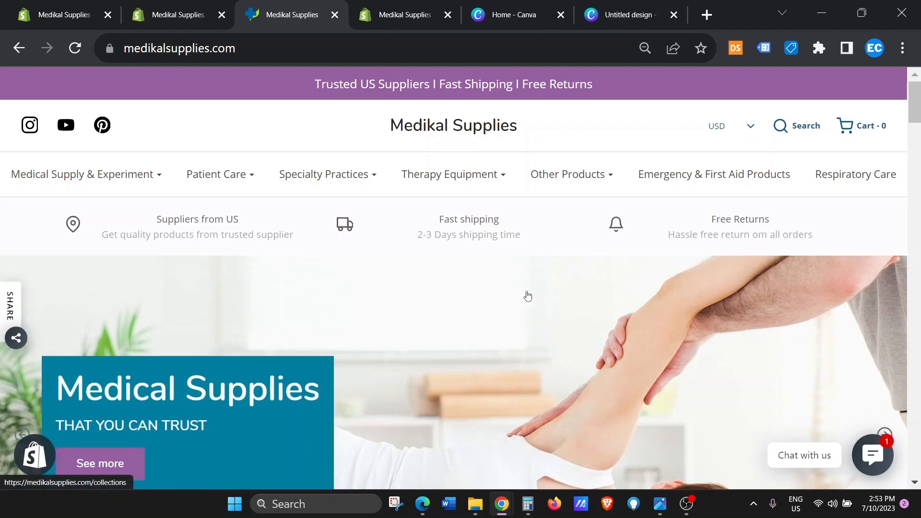
- Review the live home page from the banner through Blood Pressure, Featured and Diabetic Care to the safety mask promotion, highlighting its heading
{"action": "scroll", "coordinate": [528, 296], "scroll_direction": "down", "scroll_amount": 6}
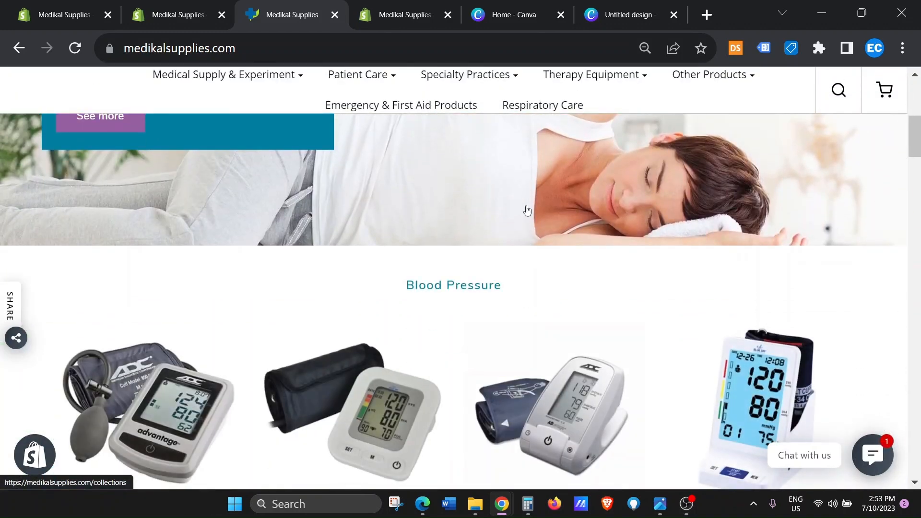
{"action": "scroll", "coordinate": [527, 211], "scroll_direction": "down", "scroll_amount": 8}
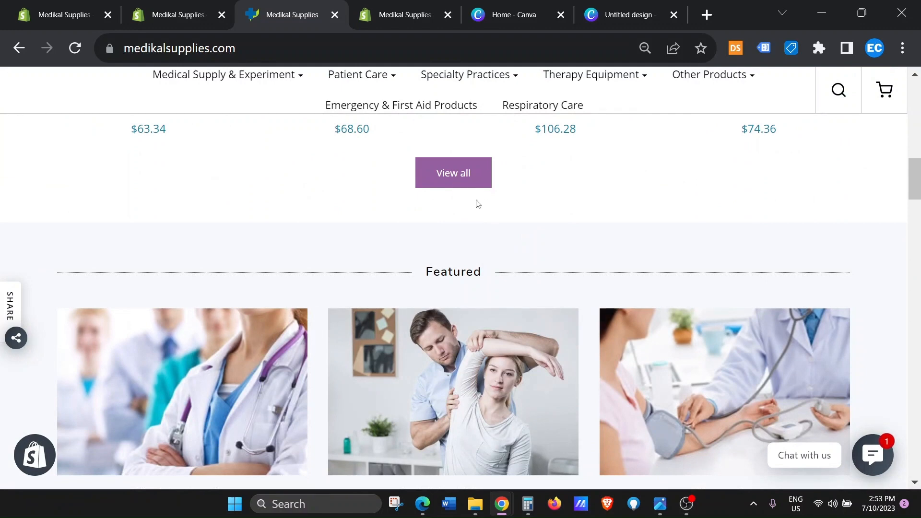
{"action": "scroll", "coordinate": [475, 201], "scroll_direction": "down", "scroll_amount": 5}
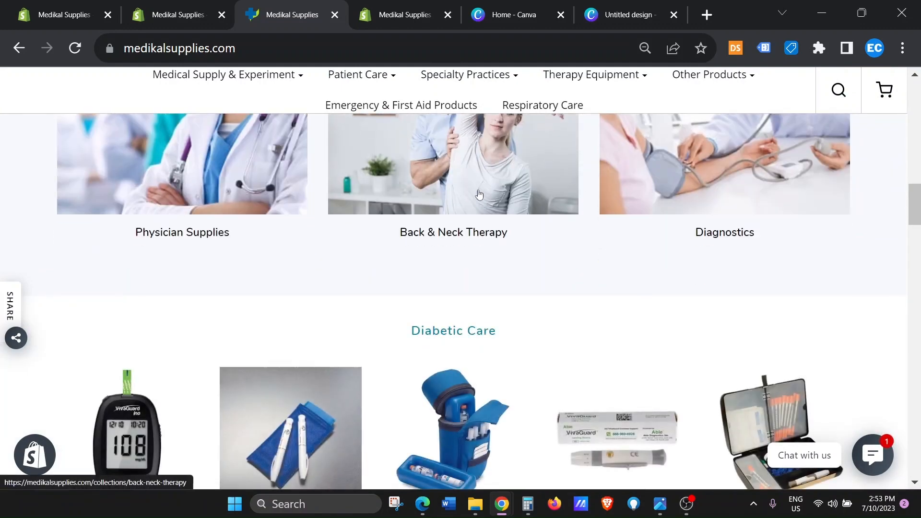
{"action": "scroll", "coordinate": [189, 304], "scroll_direction": "up", "scroll_amount": 3}
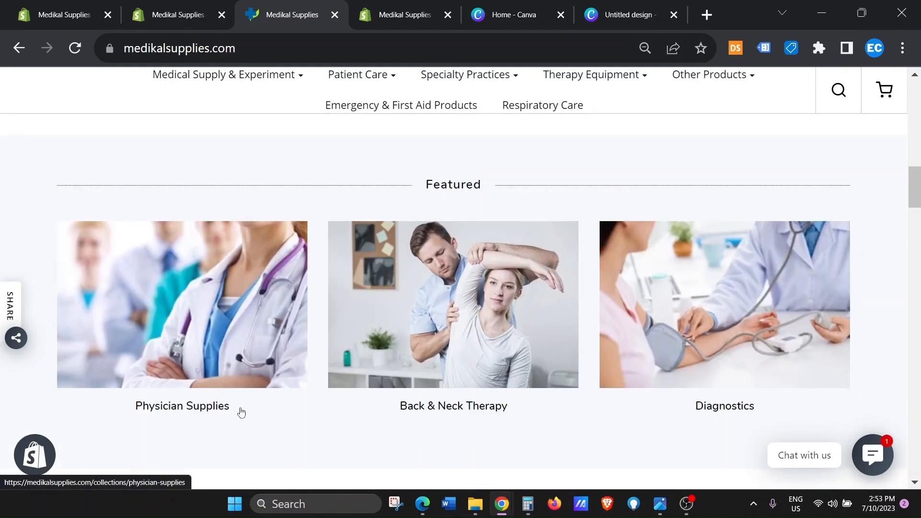
{"action": "scroll", "coordinate": [629, 420], "scroll_direction": "down", "scroll_amount": 3}
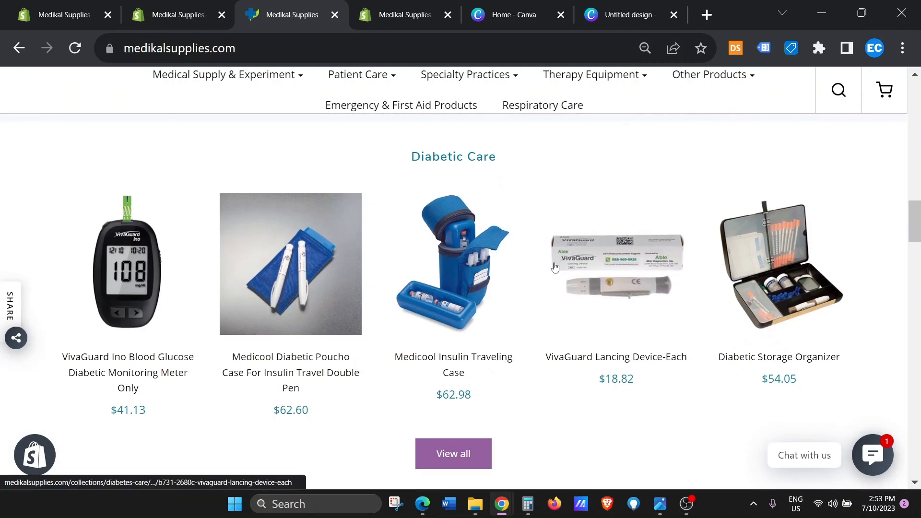
{"action": "scroll", "coordinate": [556, 269], "scroll_direction": "down", "scroll_amount": 9}
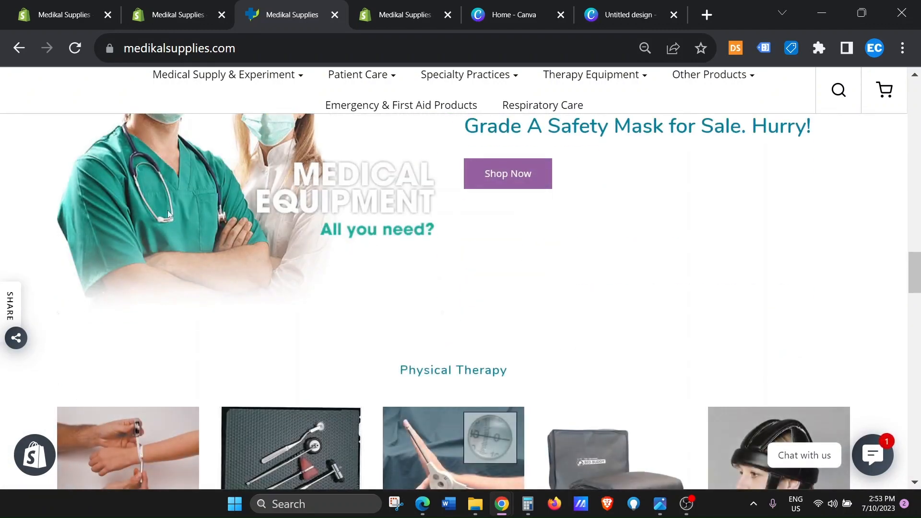
{"action": "scroll", "coordinate": [555, 243], "scroll_direction": "up", "scroll_amount": 2}
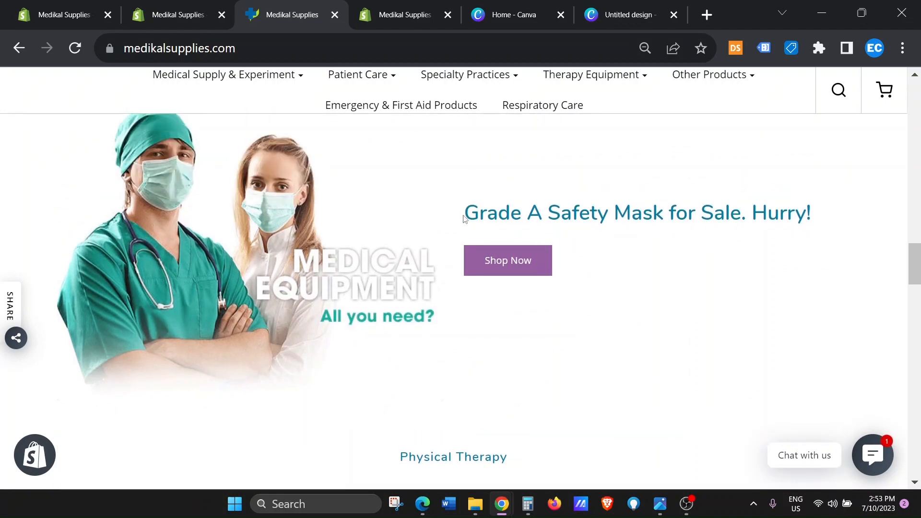
{"action": "left_click_drag", "start_coordinate": [465, 219], "coordinate": [837, 219]}
- Examine the remaining live home page sections from Physical Therapy through the gallery, Best Seller and journal posts to the footer, and return towards the banner
{"action": "scroll", "coordinate": [522, 303], "scroll_direction": "down", "scroll_amount": 2}
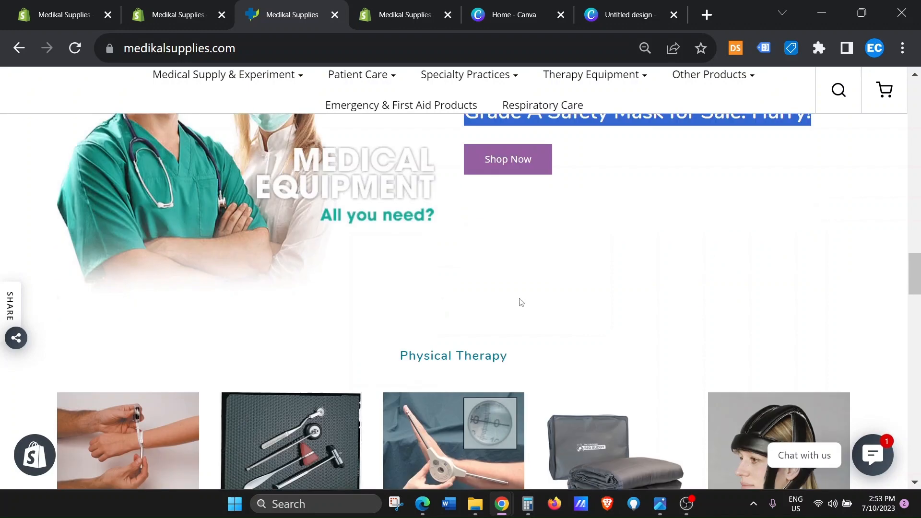
{"action": "scroll", "coordinate": [522, 303], "scroll_direction": "down", "scroll_amount": 10}
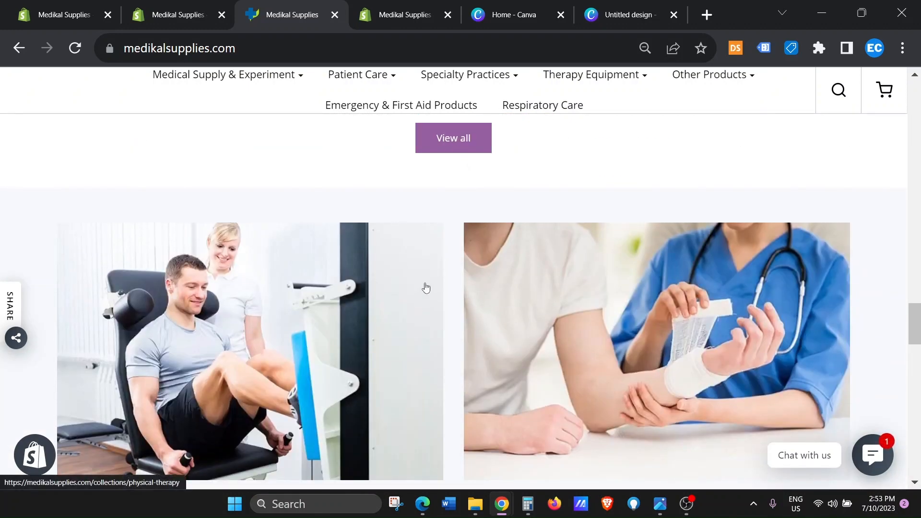
{"action": "scroll", "coordinate": [234, 226], "scroll_direction": "down", "scroll_amount": 3}
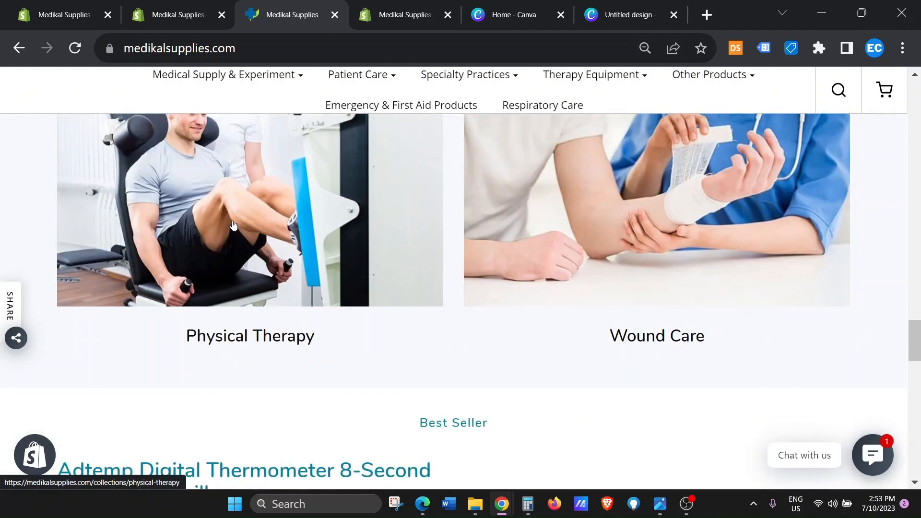
{"action": "scroll", "coordinate": [693, 276], "scroll_direction": "up", "scroll_amount": 3}
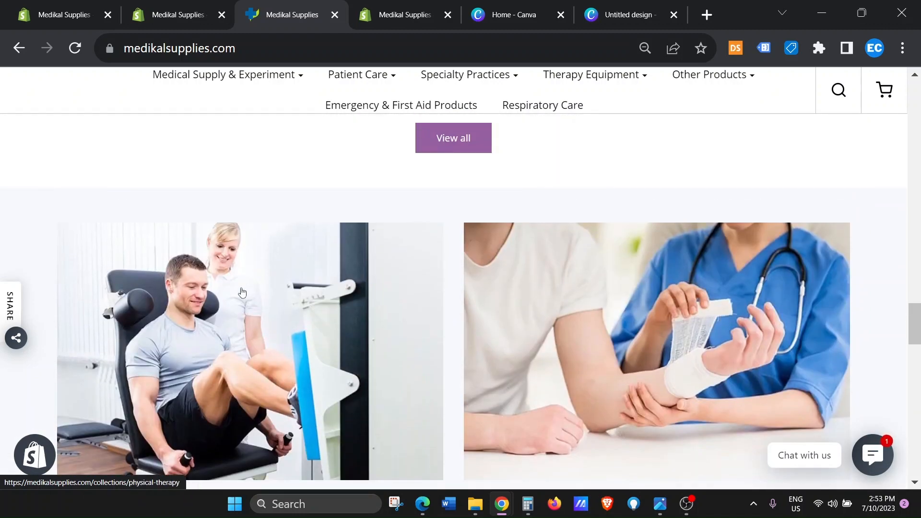
{"action": "scroll", "coordinate": [438, 312], "scroll_direction": "down", "scroll_amount": 8}
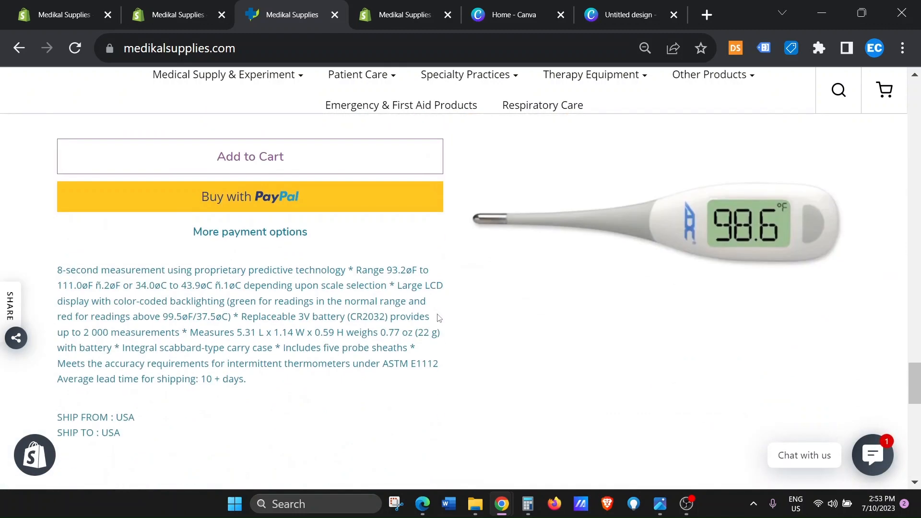
{"action": "scroll", "coordinate": [662, 274], "scroll_direction": "up", "scroll_amount": 3}
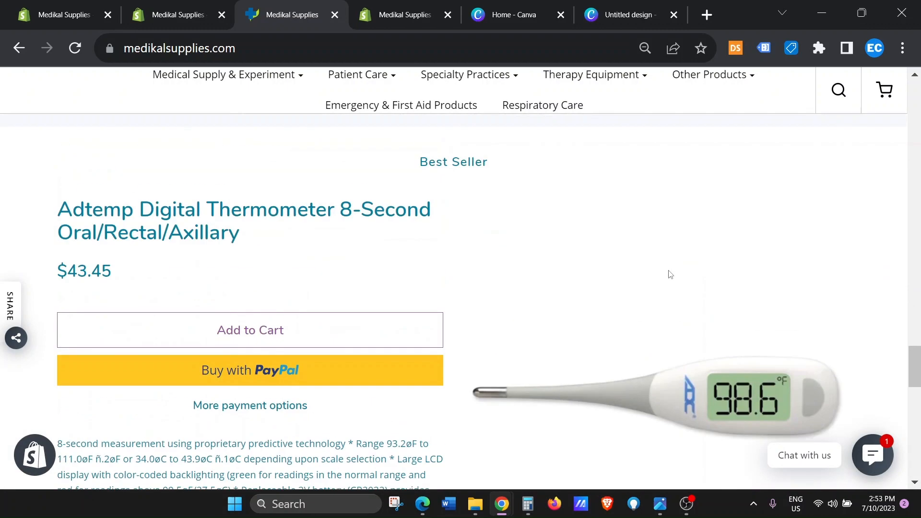
{"action": "left_click_drag", "start_coordinate": [514, 176], "coordinate": [413, 169]}
{"action": "scroll", "coordinate": [555, 290], "scroll_direction": "down", "scroll_amount": 9}
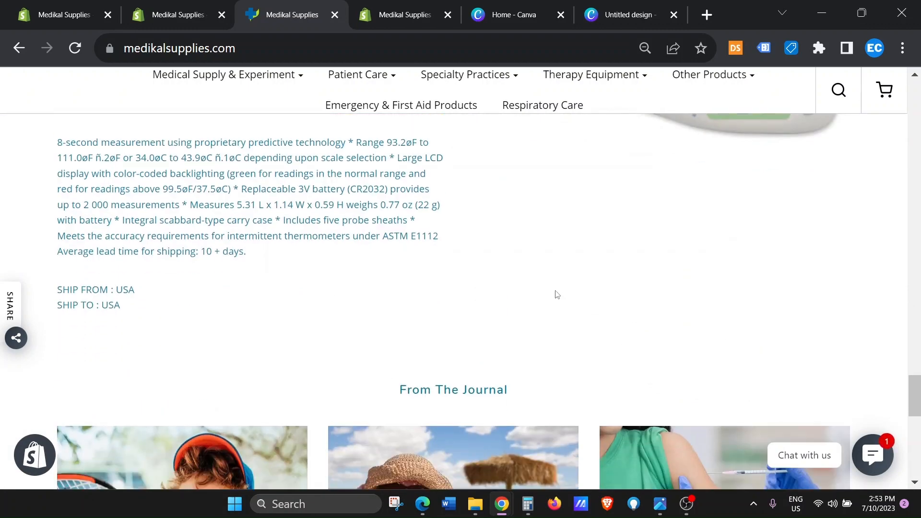
{"action": "scroll", "coordinate": [658, 324], "scroll_direction": "down", "scroll_amount": 6}
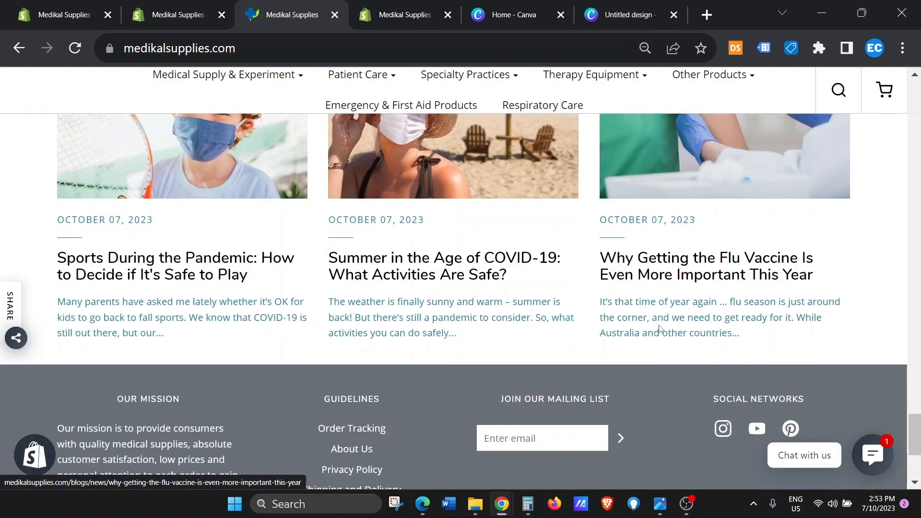
{"action": "scroll", "coordinate": [658, 325], "scroll_direction": "down", "scroll_amount": 1}
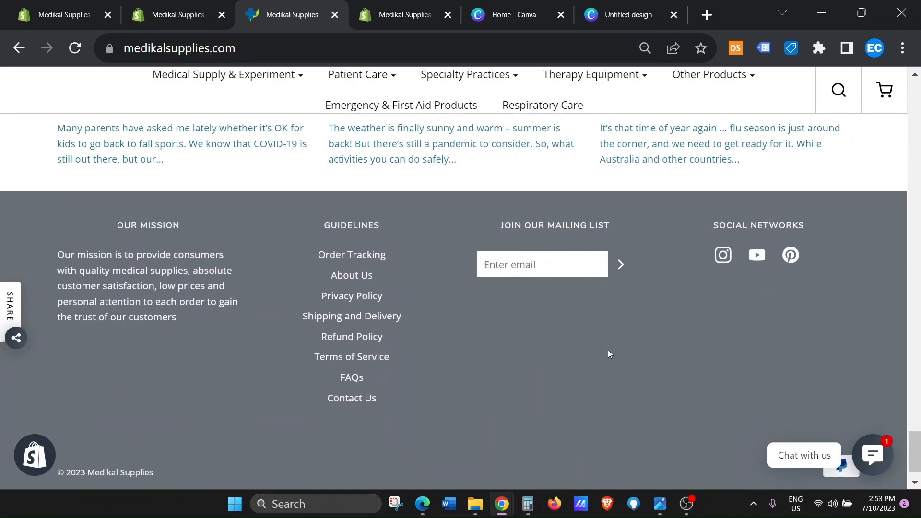
{"action": "scroll", "coordinate": [608, 349], "scroll_direction": "up", "scroll_amount": 20}
{"action": "scroll", "coordinate": [613, 353], "scroll_direction": "up", "scroll_amount": 15}
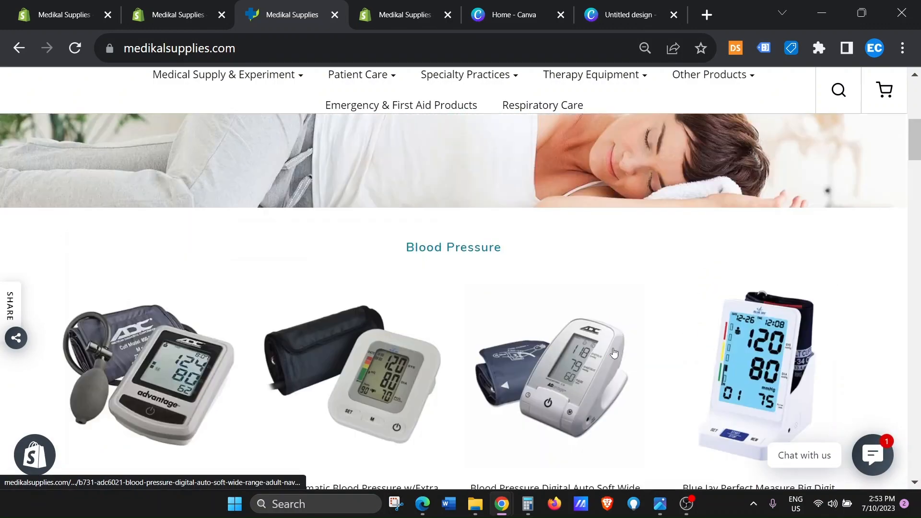